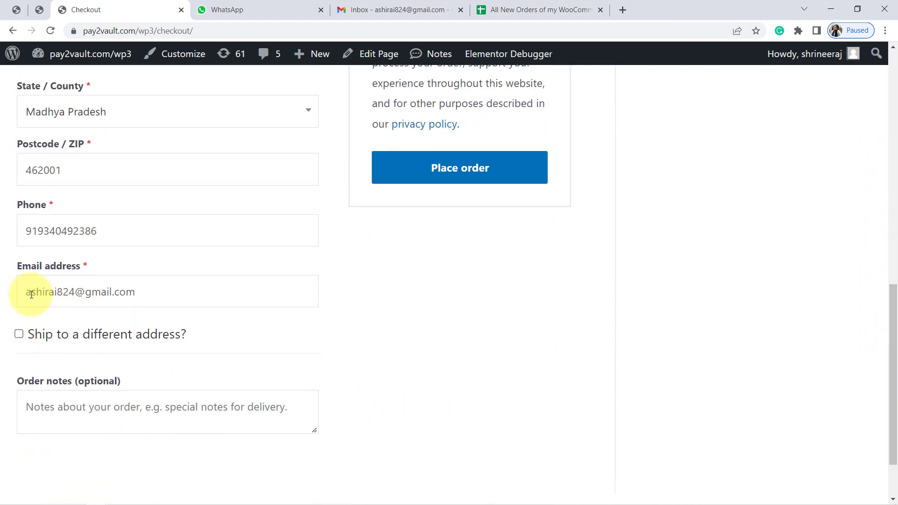
Place the order from the checkout page and check the order-received message
double_click(27, 293)
left_click(446, 177)
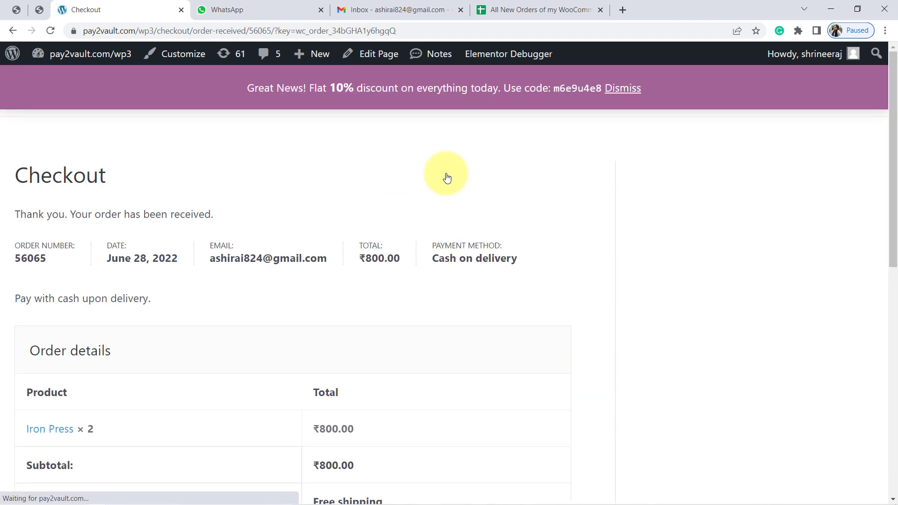
left_click_drag(88, 216, 202, 213)
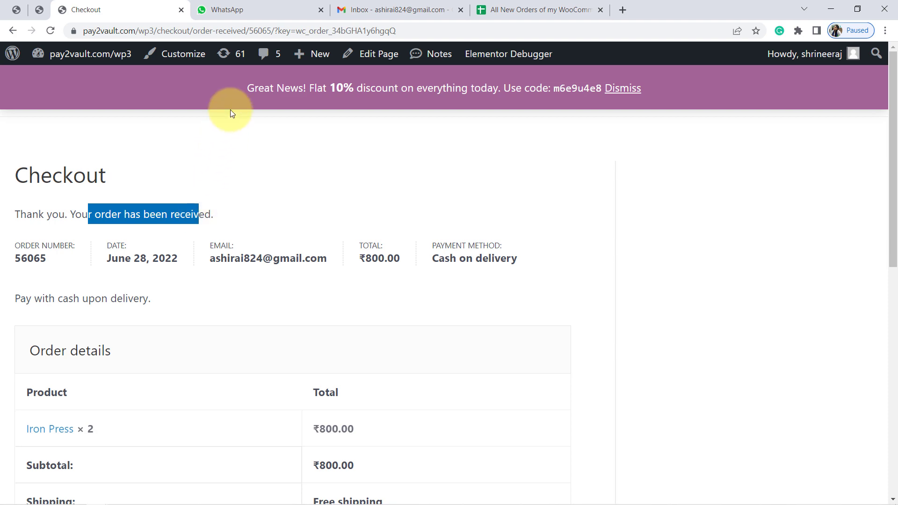
Switch to WhatsApp and read the order confirmation message in the newest business chat
left_click(247, 10)
left_click(172, 216)
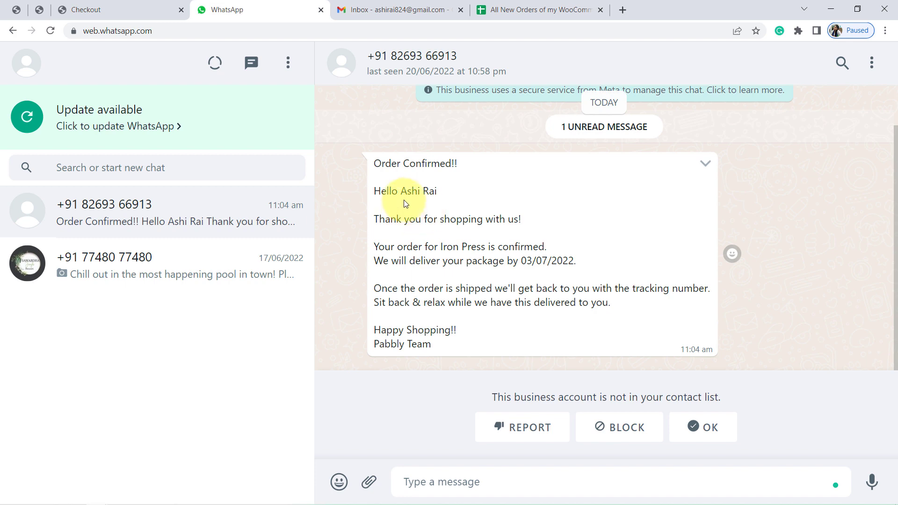
left_click_drag(391, 164, 444, 277)
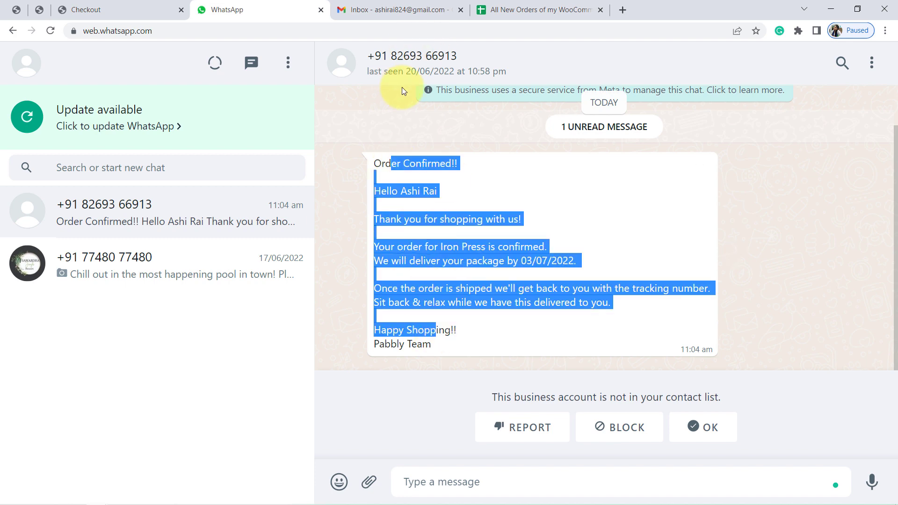
Switch to Gmail, refresh the inbox and read the unstarred order-placed email
left_click(379, 9)
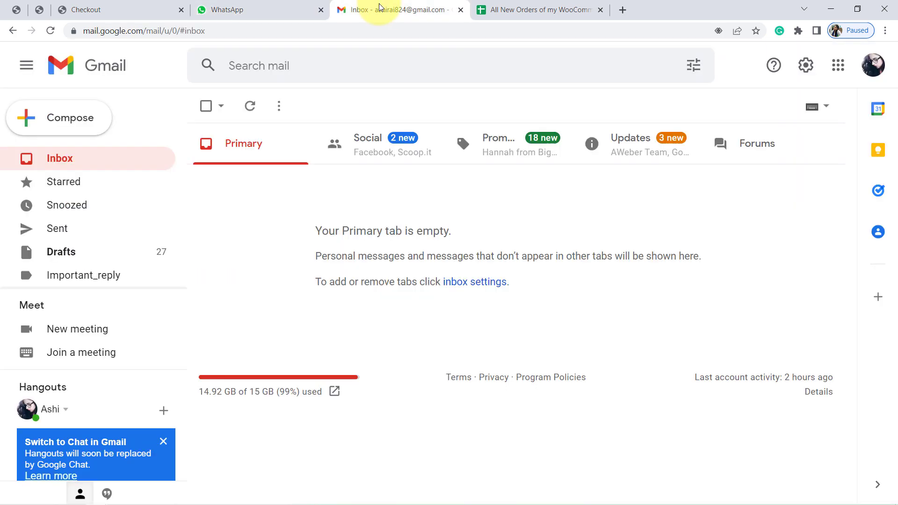
left_click(252, 110)
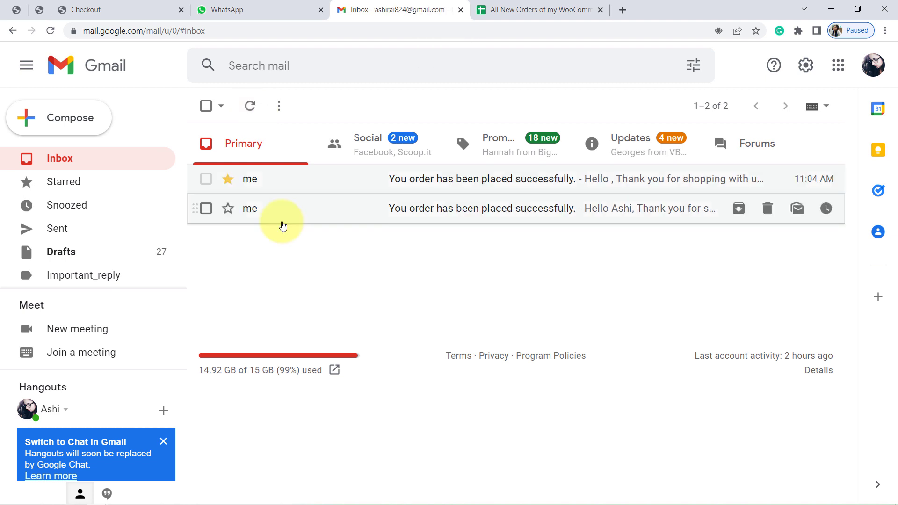
left_click(302, 218)
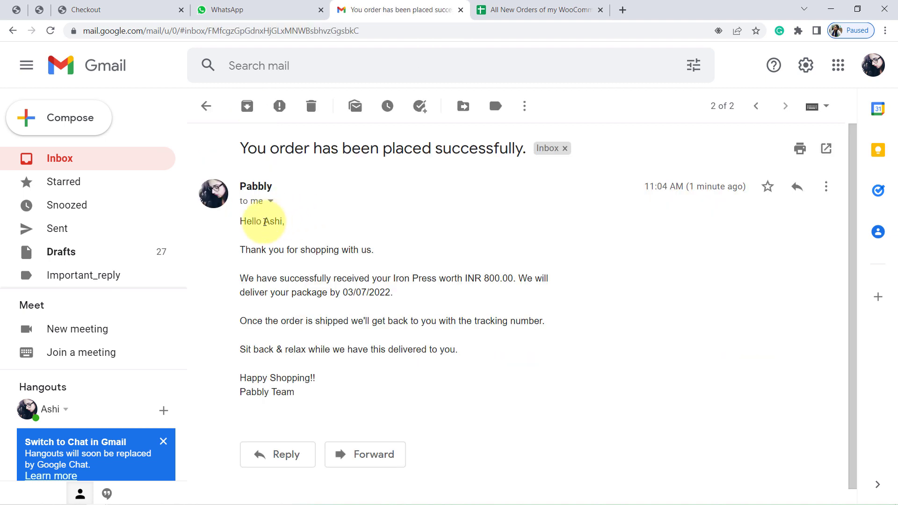
left_click_drag(252, 223, 290, 370)
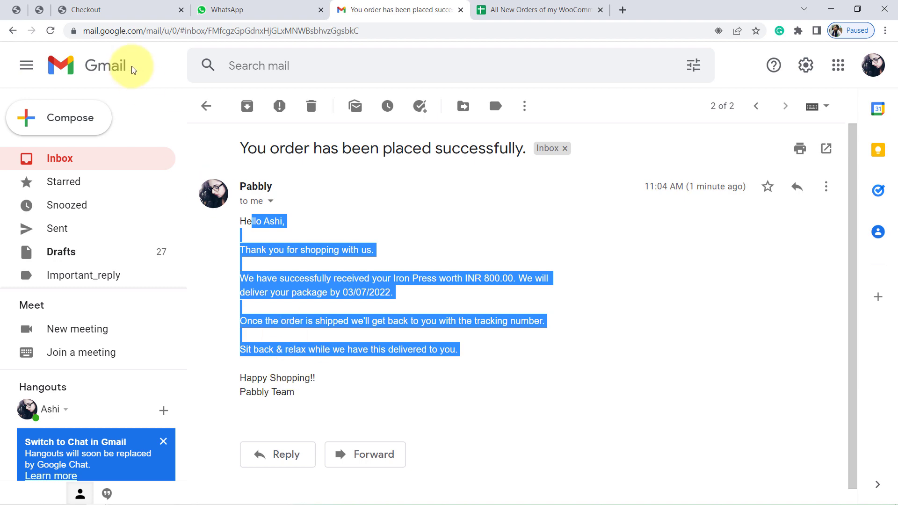
Switch to the All New Orders of my WooCommerce Store spreadsheet and check the details of the Iron Press order in row 8
left_click(542, 6)
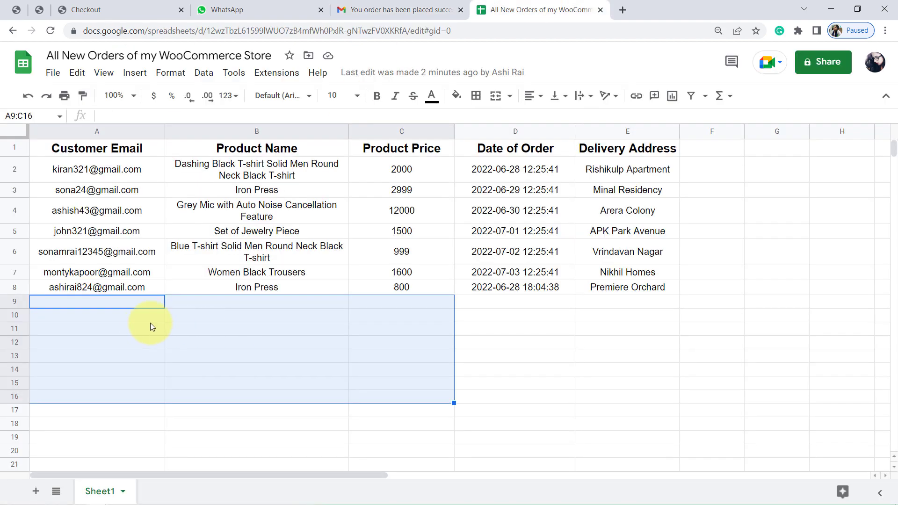
left_click(137, 333)
left_click_drag(159, 288, 545, 280)
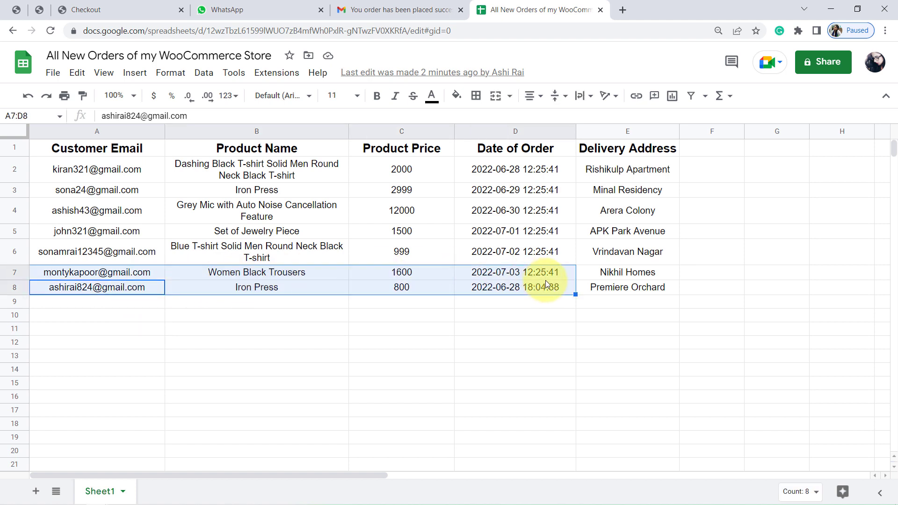
left_click(599, 278)
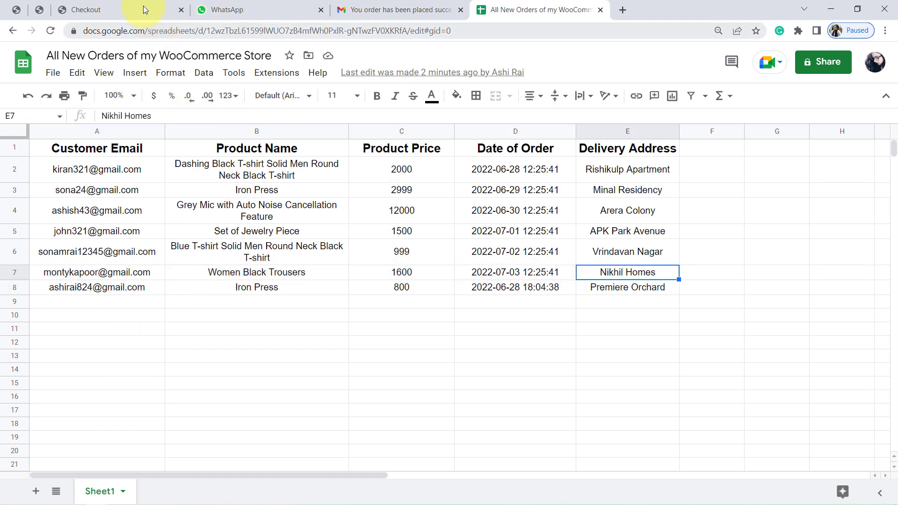
Review the checkout confirmation, WhatsApp message, Gmail email and orders spreadsheet once more
left_click(122, 3)
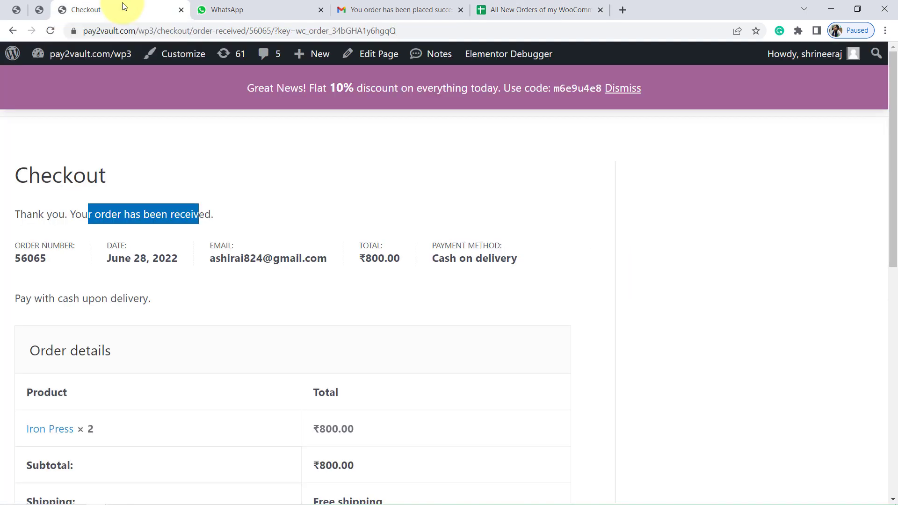
left_click(246, 11)
left_click(407, 9)
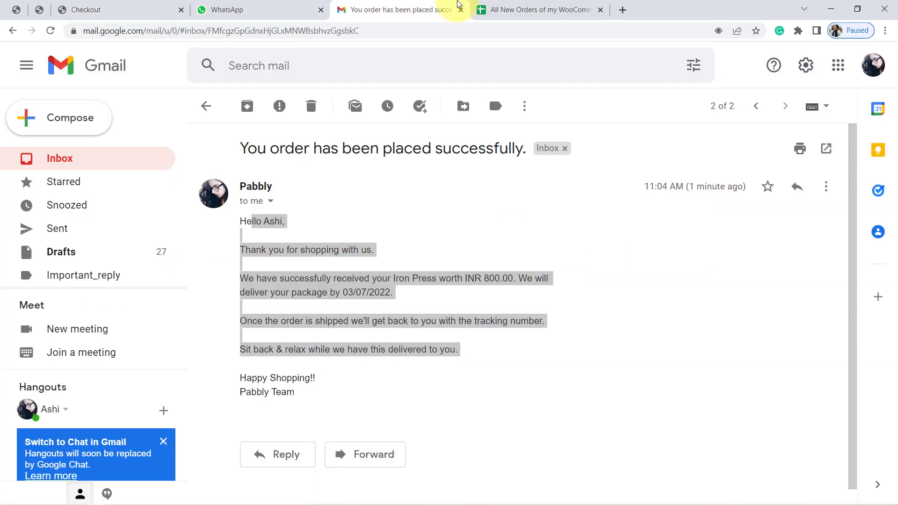
left_click(556, 8)
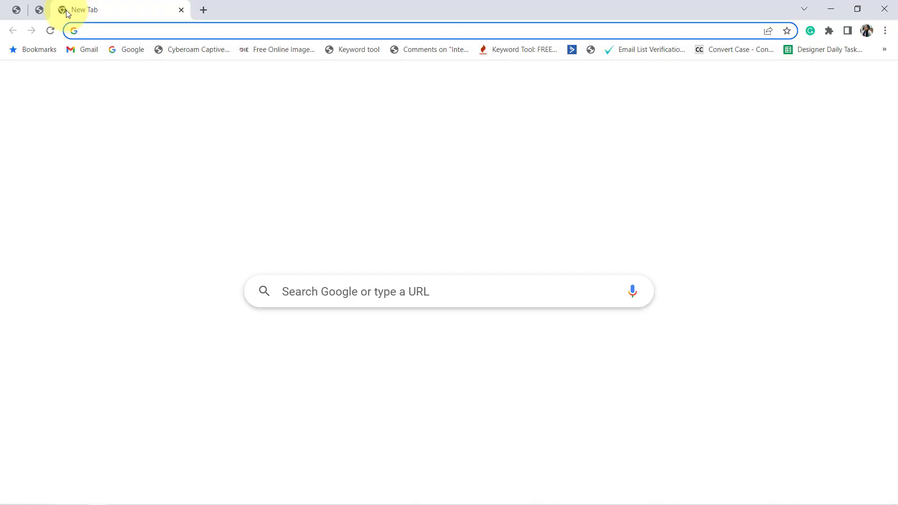
Go to pabbly.com/connect and sign in to reach the Pabbly Connect dashboard
type("pabbly.co")
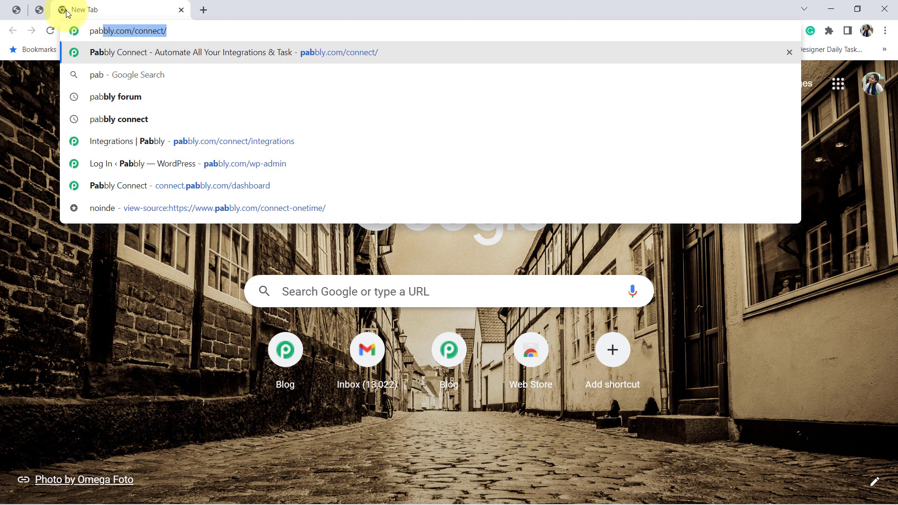
type("m")
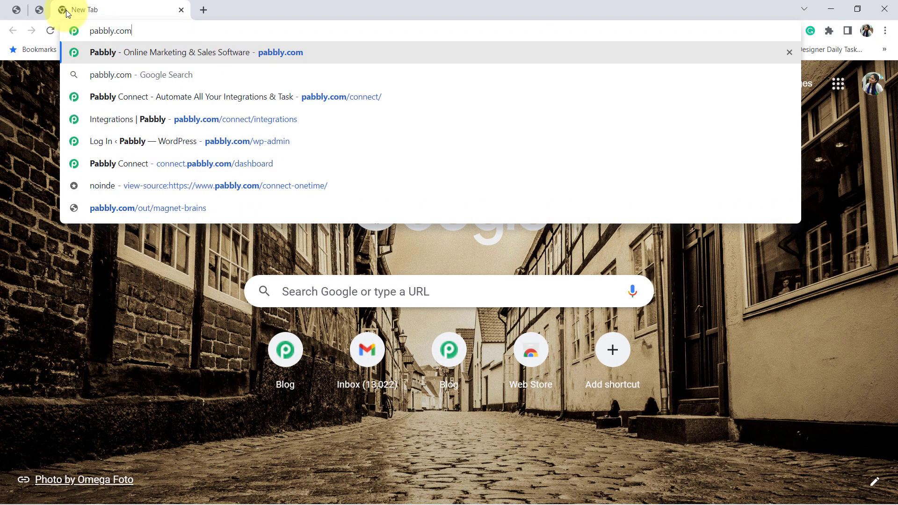
type("/connect")
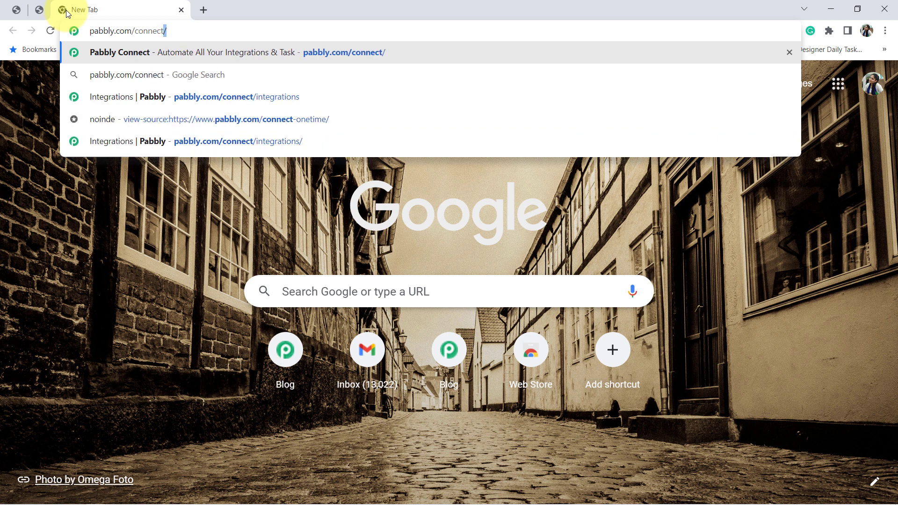
key("Return")
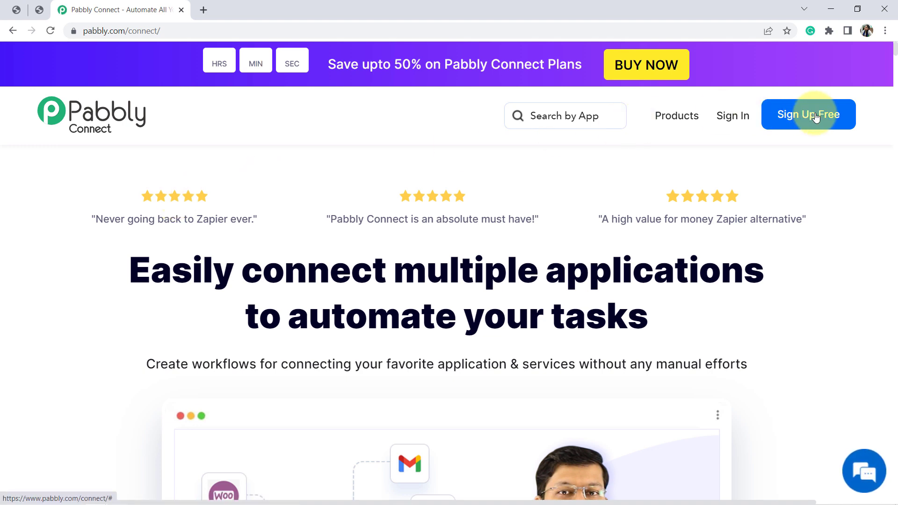
left_click(740, 119)
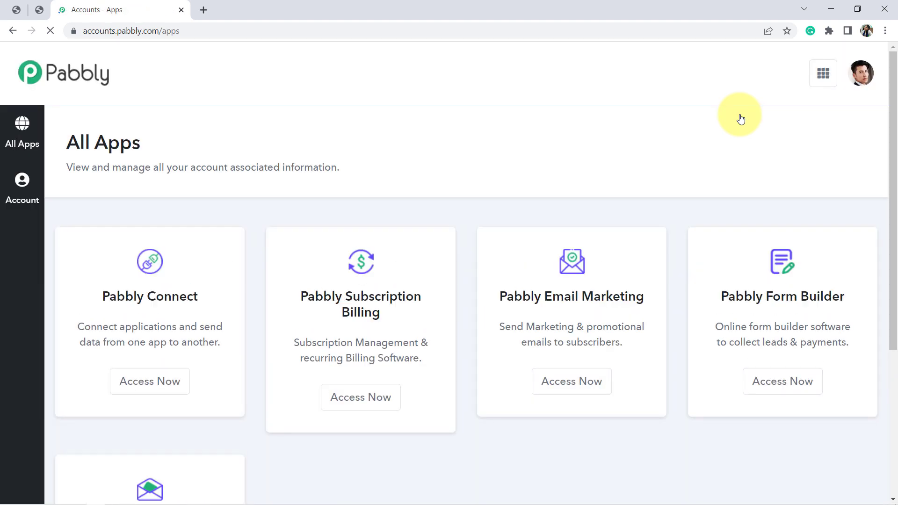
left_click(160, 384)
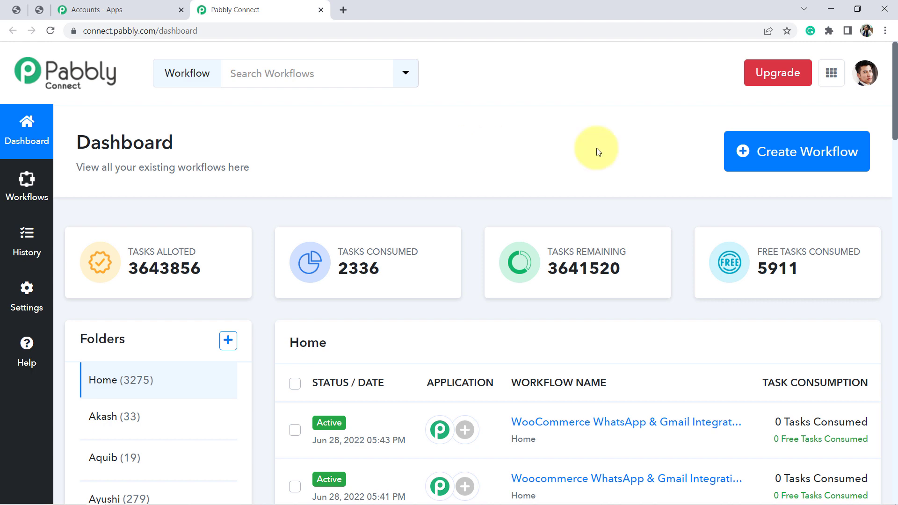
Create a workflow named "WooCommerce WhatsApp & Gmail Integration"
left_click(823, 152)
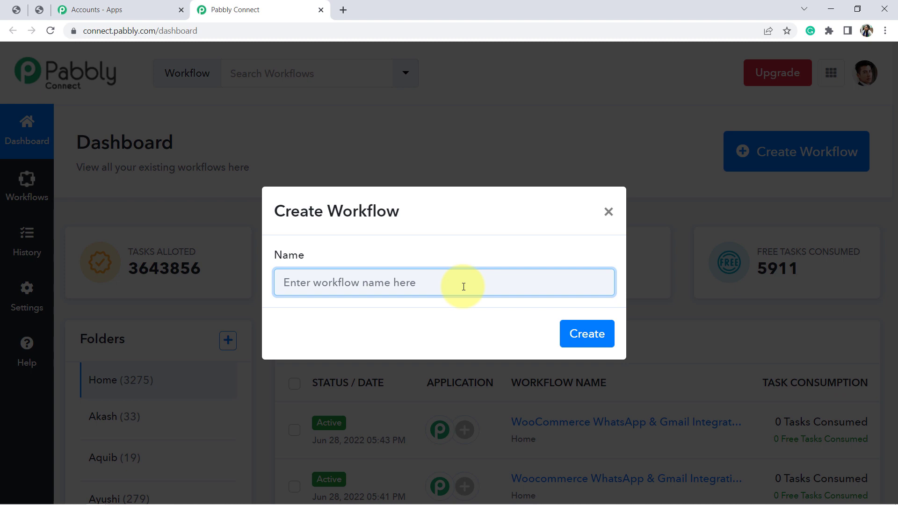
type("W")
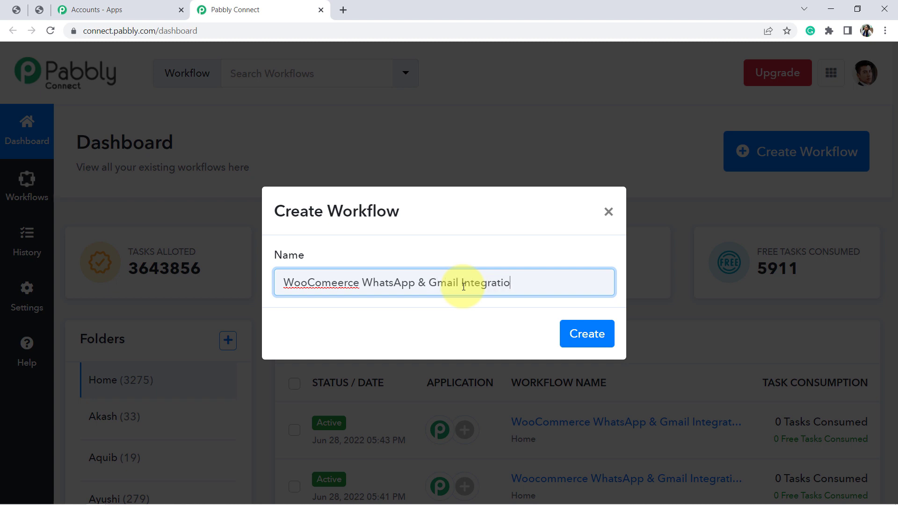
left_click(333, 283)
type("m")
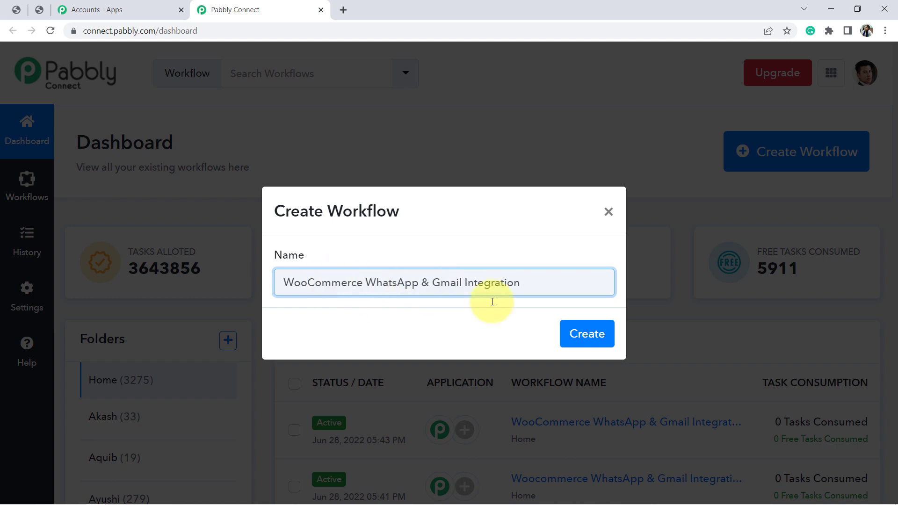
left_click(578, 334)
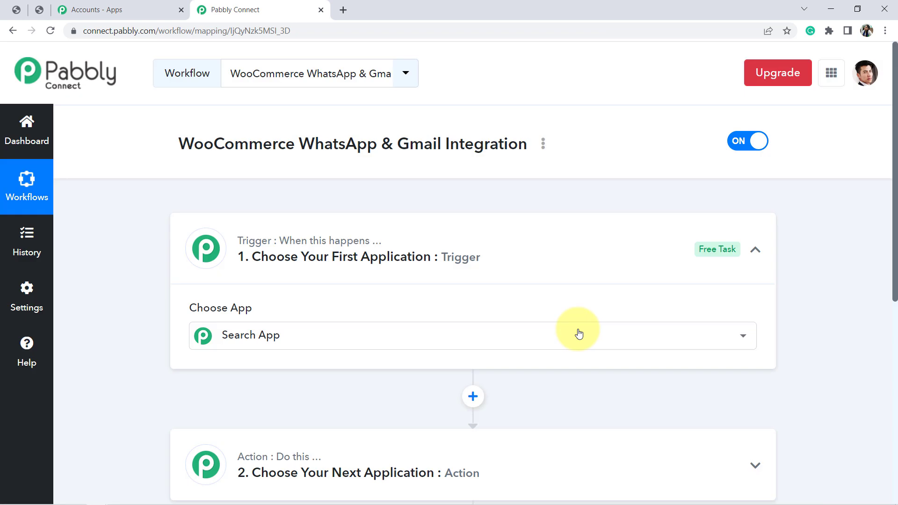
Add an extra action step after the second application and delete it again
left_click(453, 230)
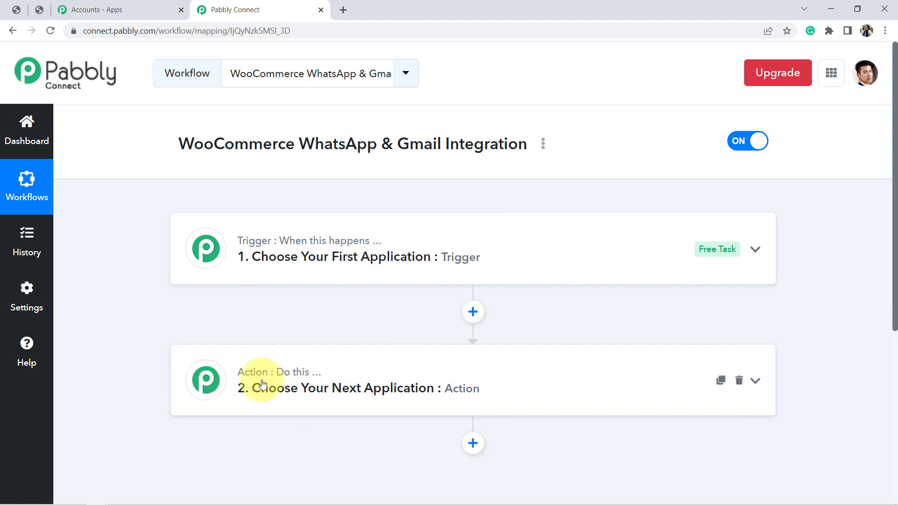
mouse_move(323, 375)
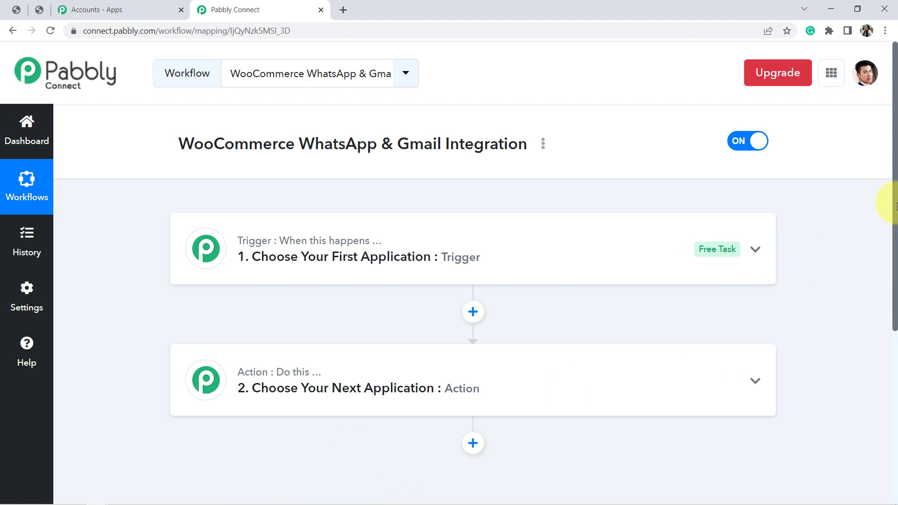
left_click_drag(894, 206, 894, 266)
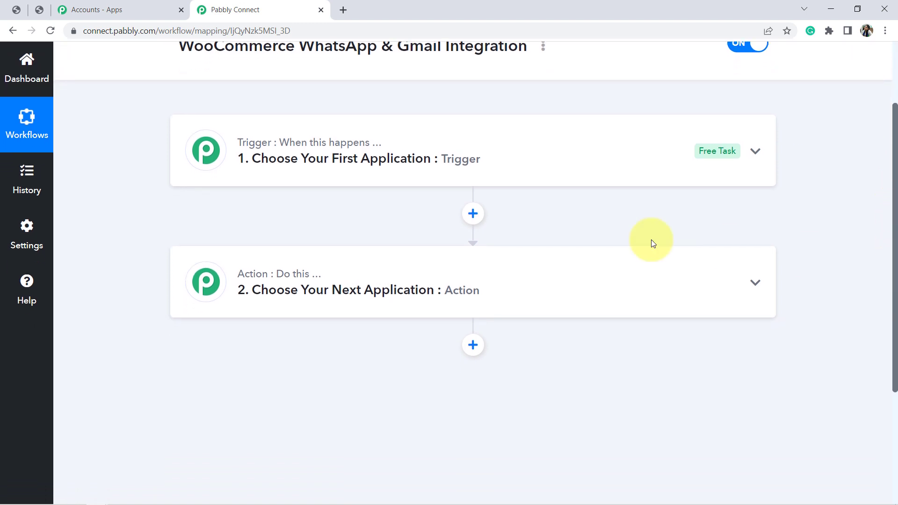
left_click(469, 352)
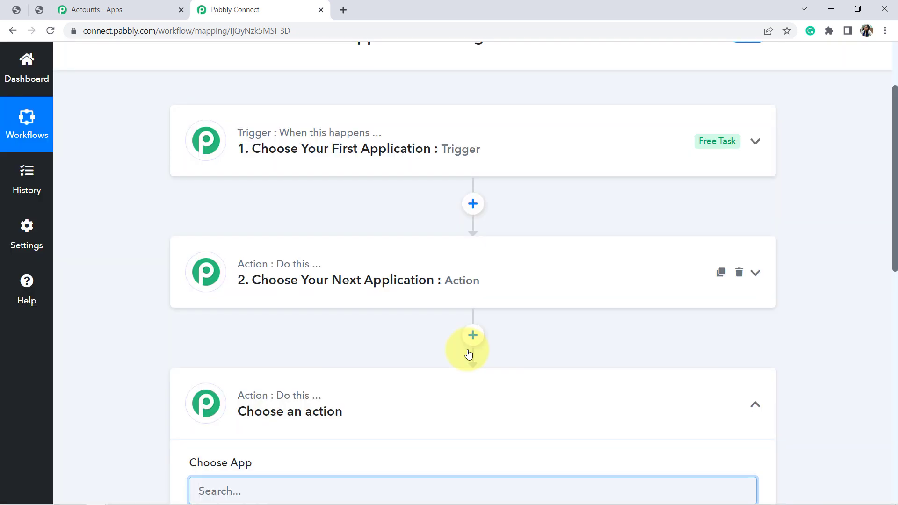
mouse_move(736, 381)
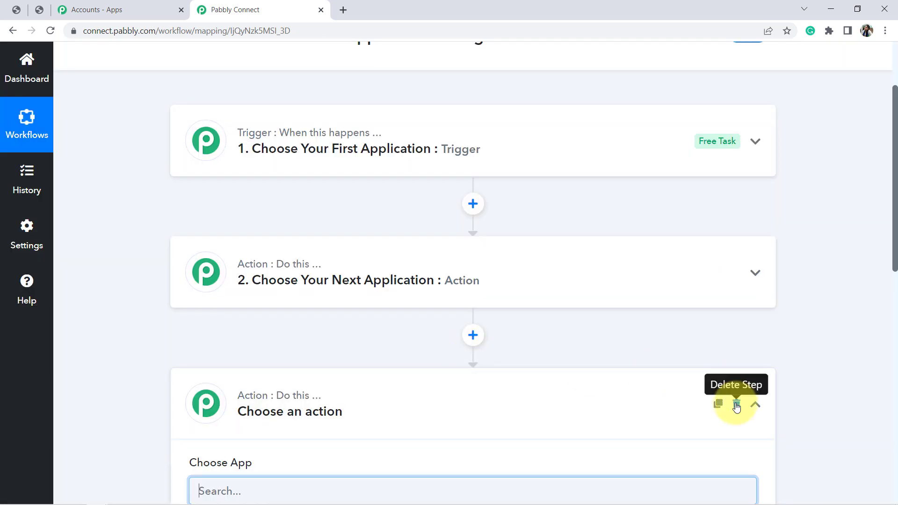
left_click(737, 405)
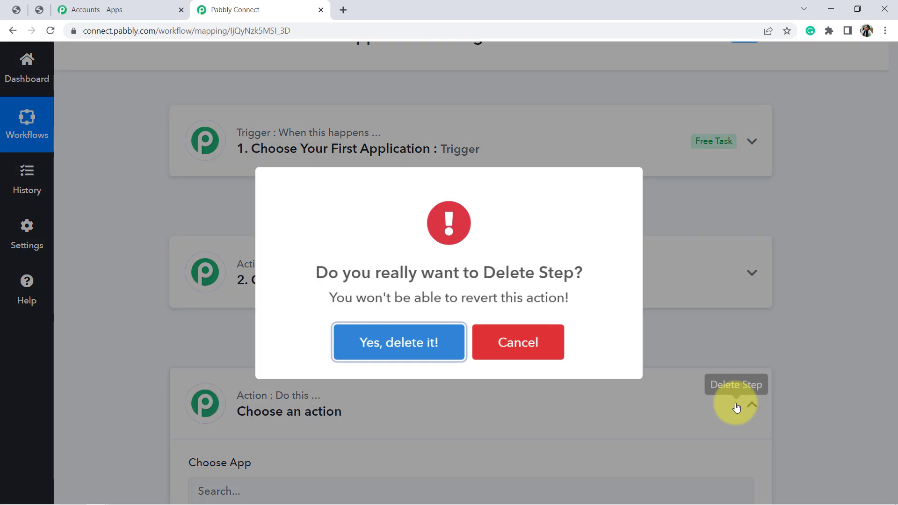
left_click(386, 335)
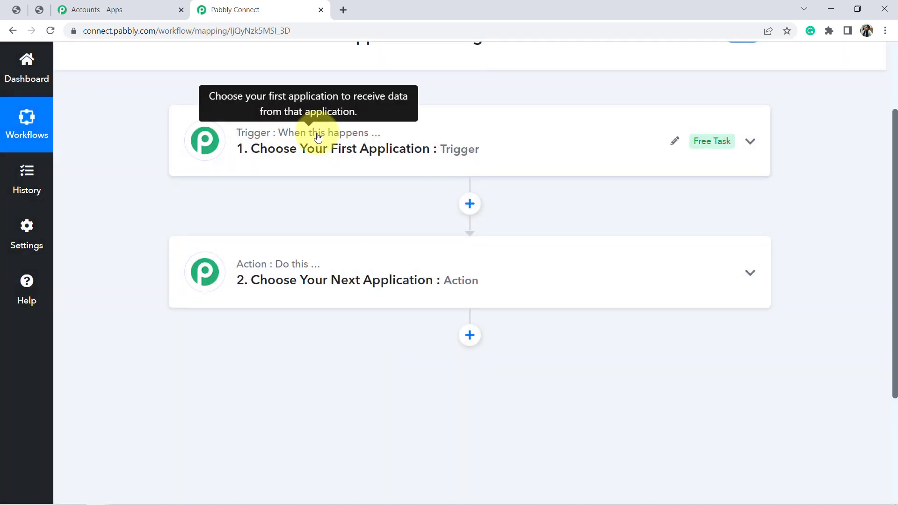
Expand the trigger step and choose WooCommerce as its application
left_click(317, 136)
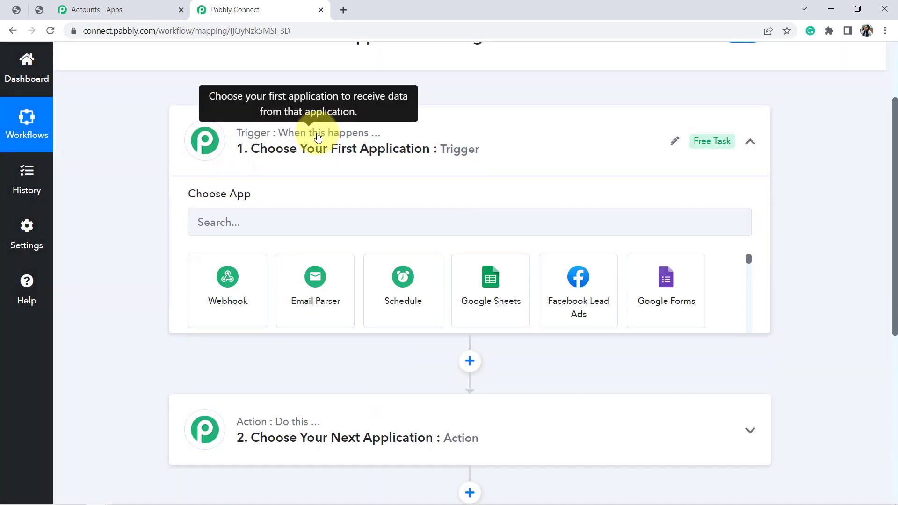
left_click(218, 232)
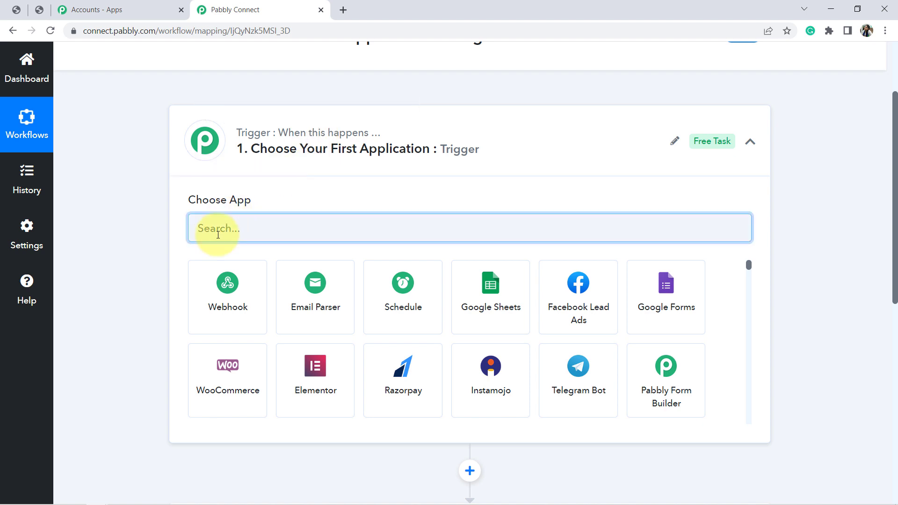
type("woocomme")
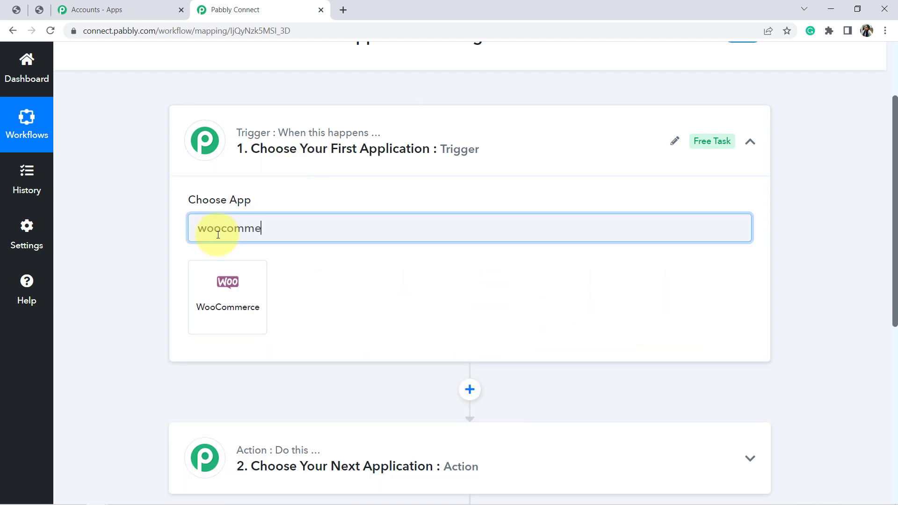
left_click(253, 298)
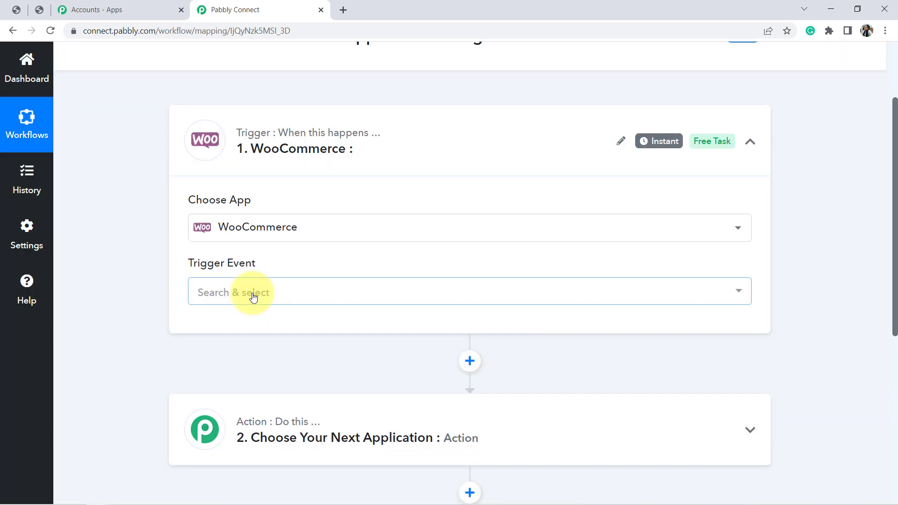
Set the WooCommerce trigger event to New Order Created and copy the trigger's webhook URL
left_click(226, 296)
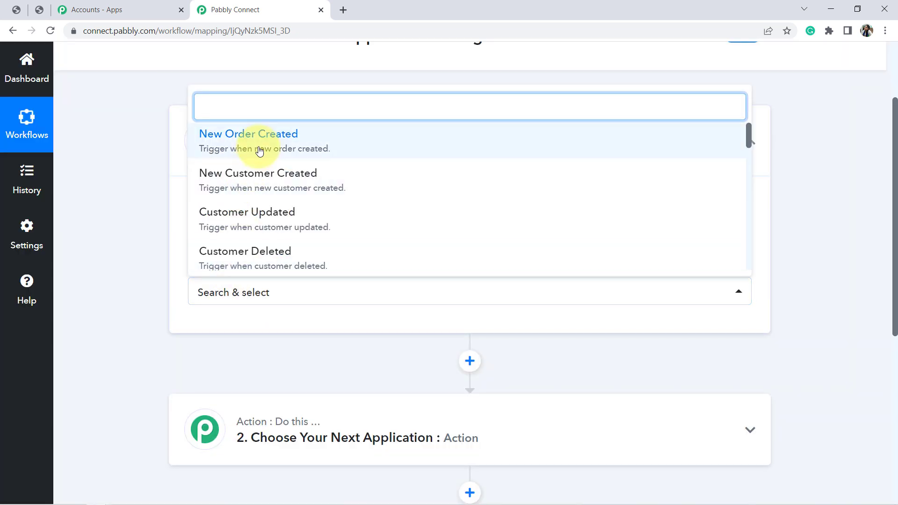
left_click(257, 139)
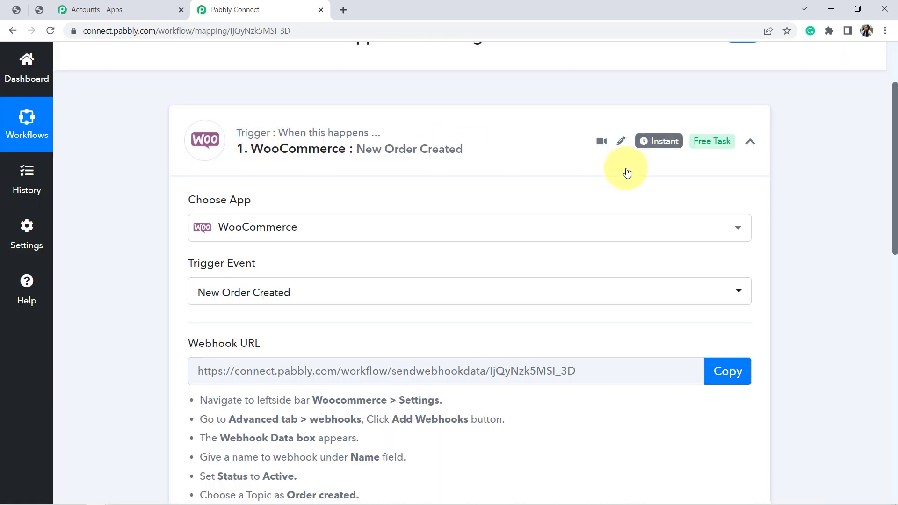
scroll(888, 154, "up", 3)
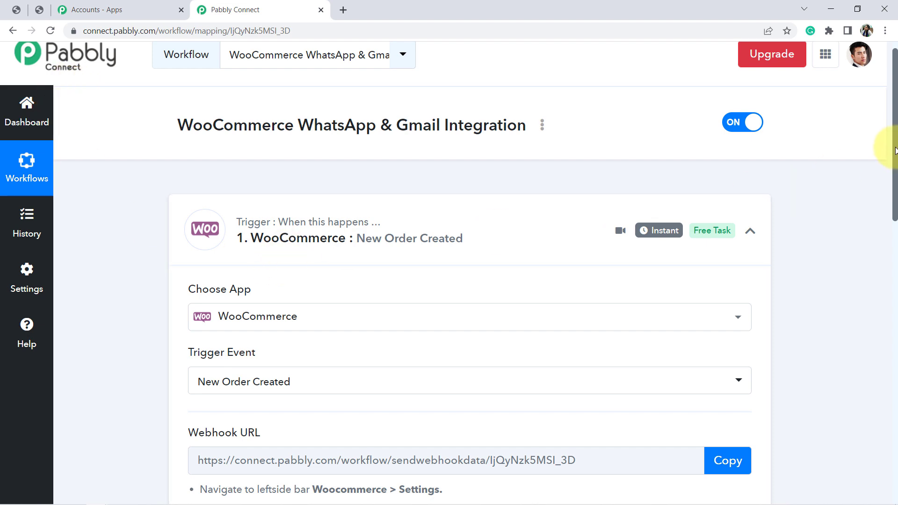
scroll(891, 159, "down", 5)
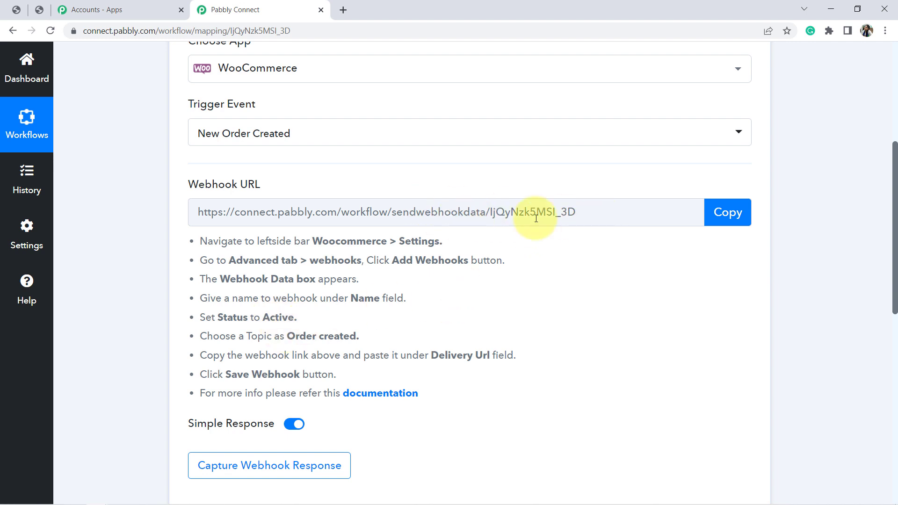
left_click(717, 216)
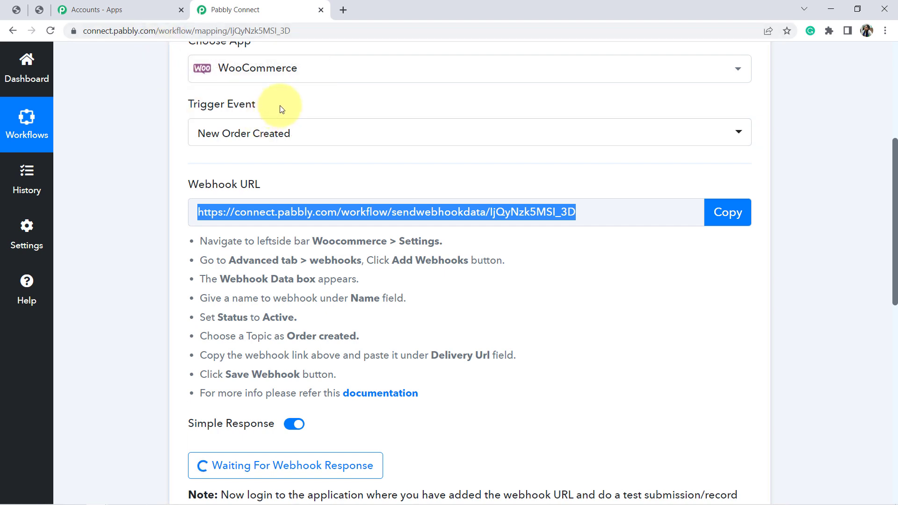
Switch to the WordPress admin and add a new webhook in WooCommerce's advanced settings
left_click(40, 13)
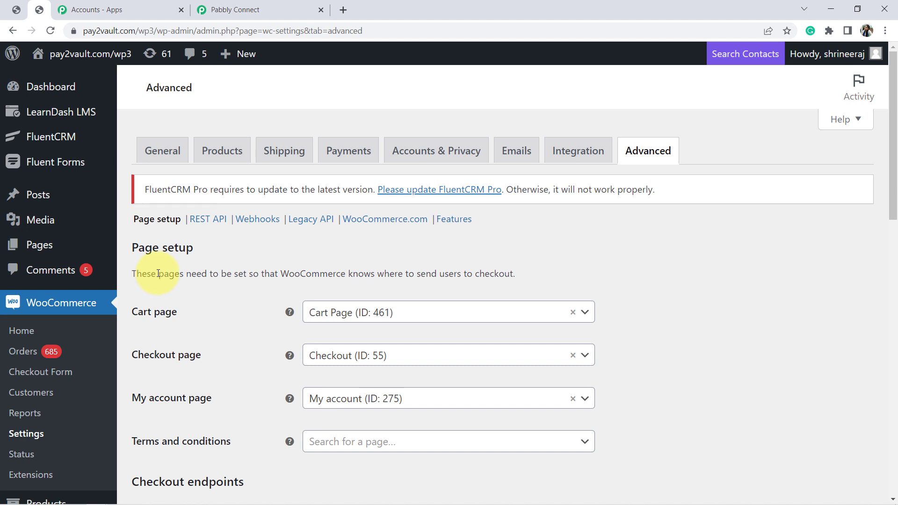
left_click(26, 434)
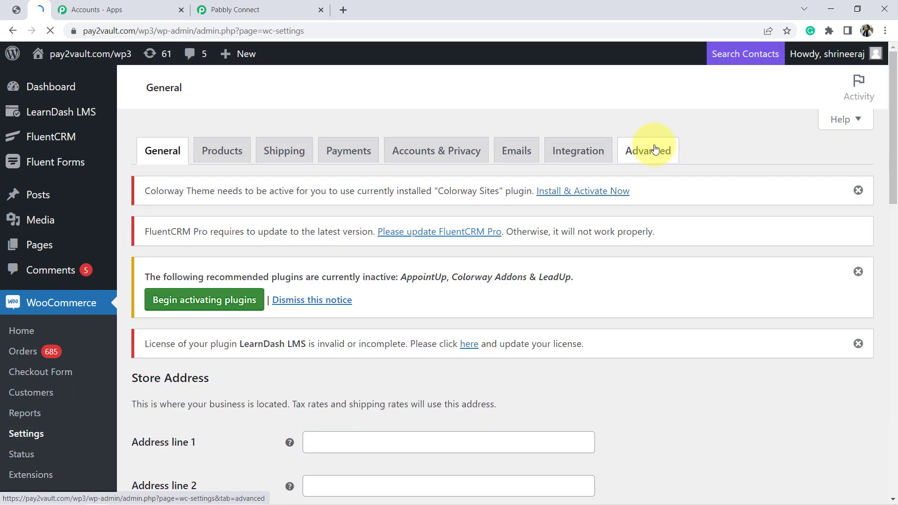
left_click(655, 149)
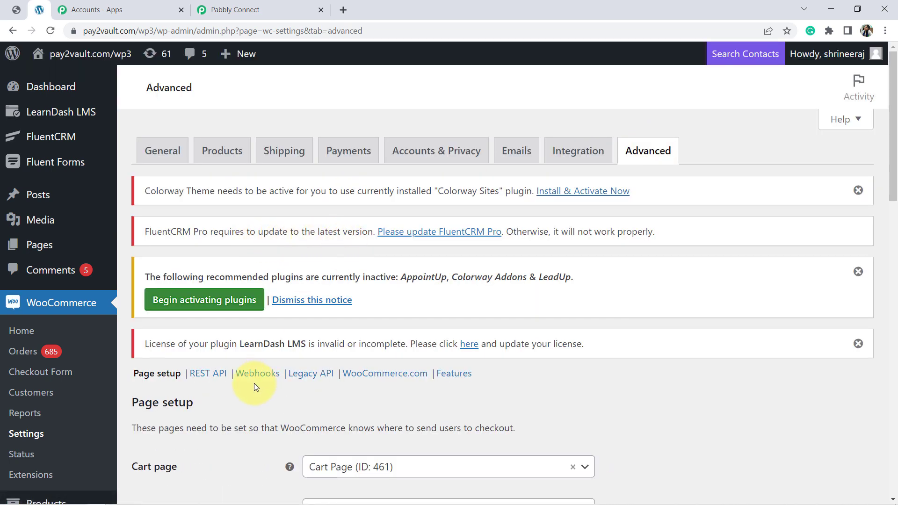
left_click(257, 376)
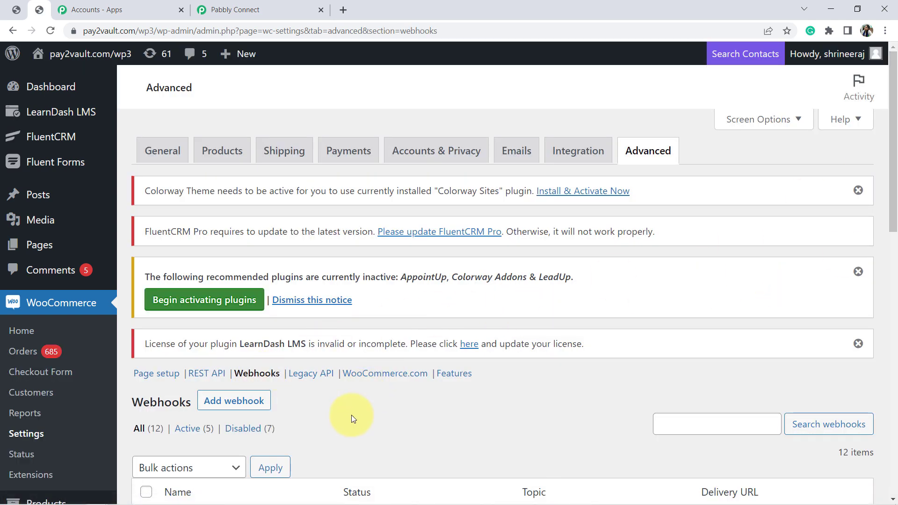
left_click(222, 405)
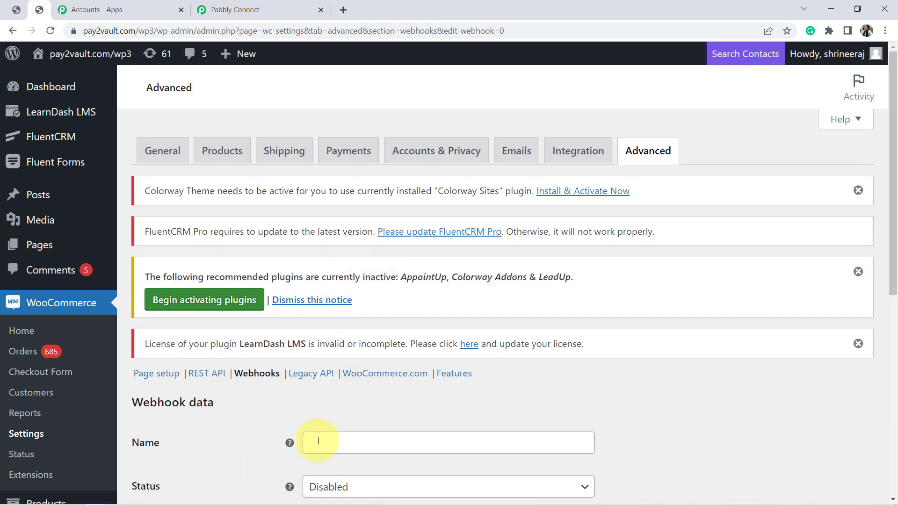
Name the webhook "Integration between WhatsApp WooCommerce" and set its status to Active
left_click(317, 440)
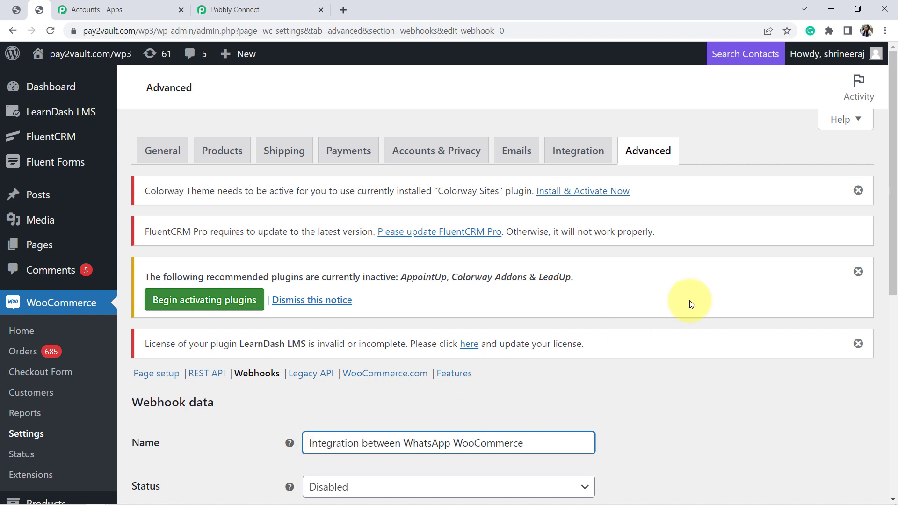
left_click_drag(894, 222, 891, 304)
left_click(361, 310)
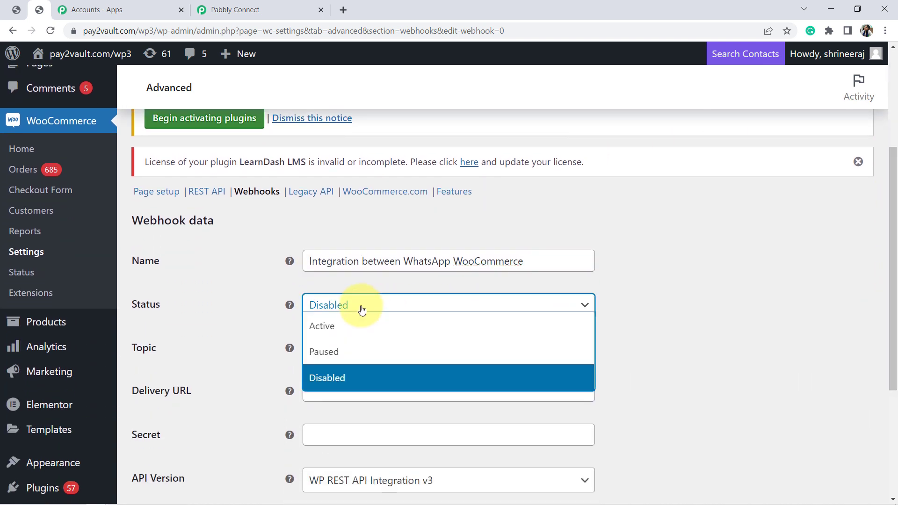
left_click(322, 328)
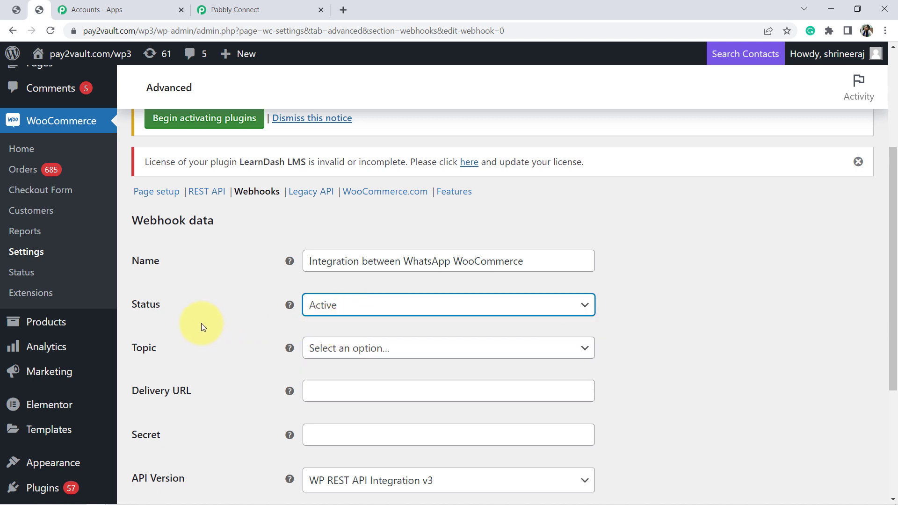
Set the webhook's topic to Order created
left_click(337, 348)
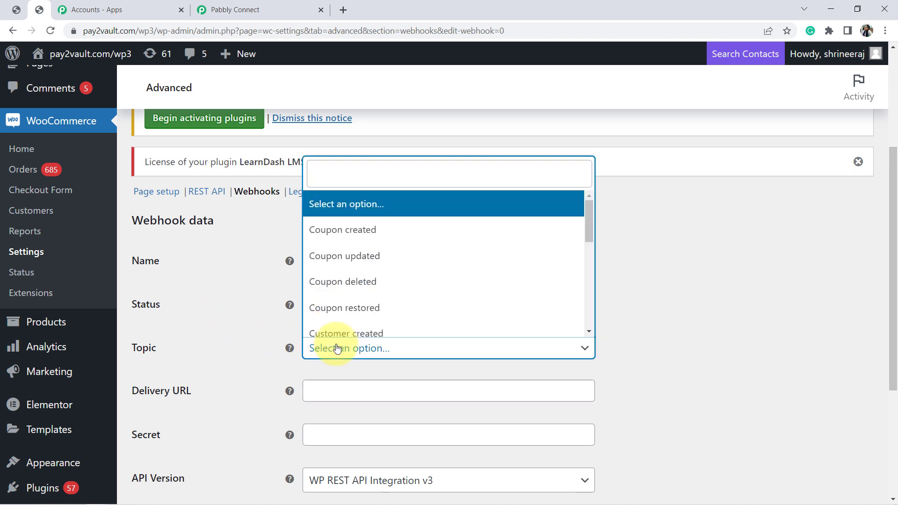
type("ot")
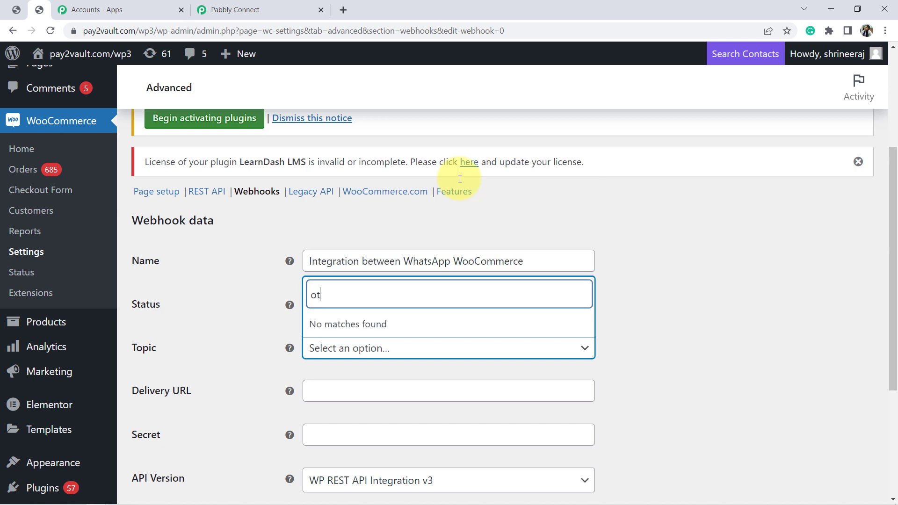
type("r")
key("BackSpace")
key("BackSpace")
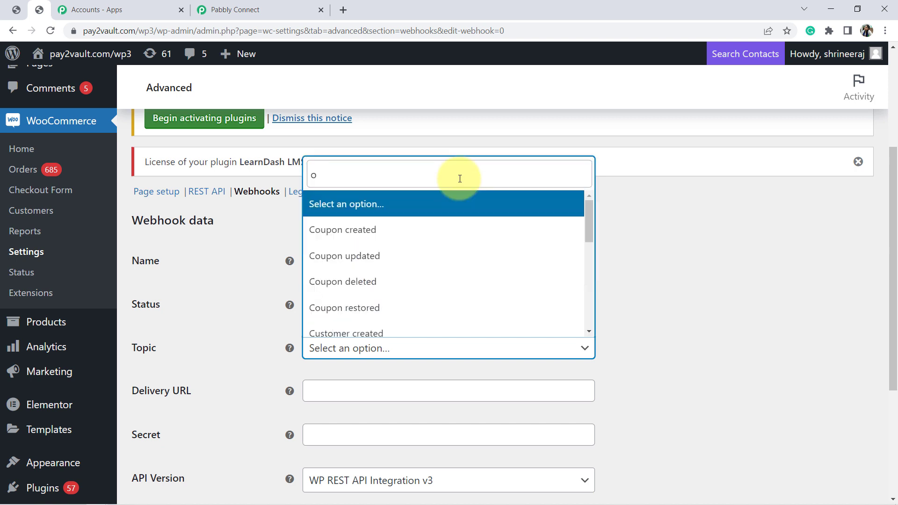
type("rd")
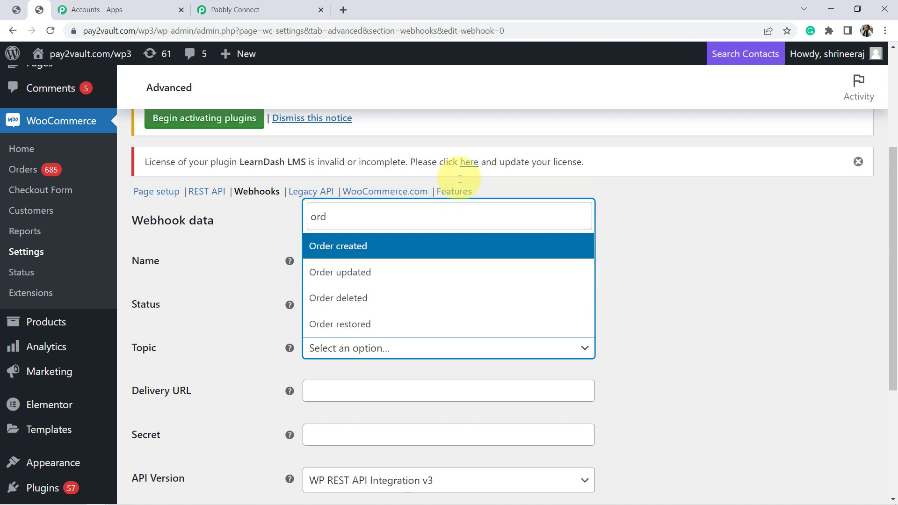
left_click(346, 247)
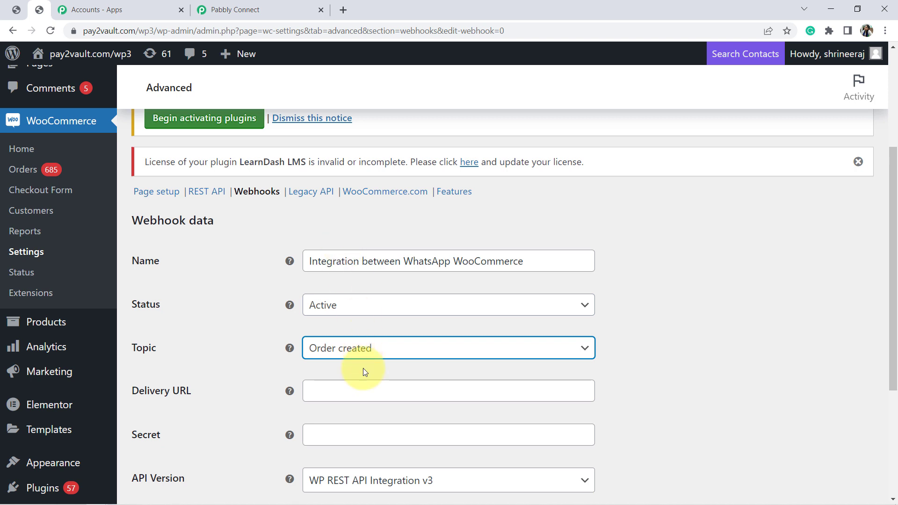
Paste the copied Pabbly webhook URL as the delivery URL and save the webhook
left_click(372, 390)
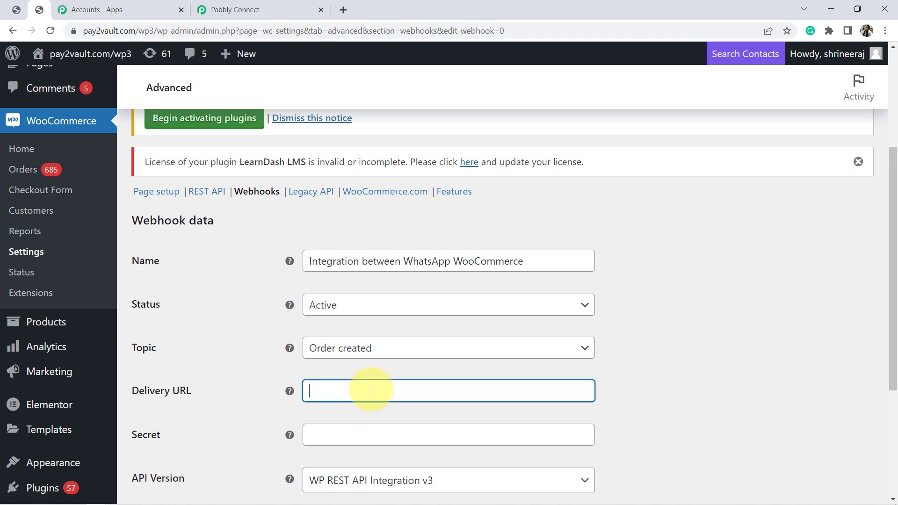
key("ctrl+v")
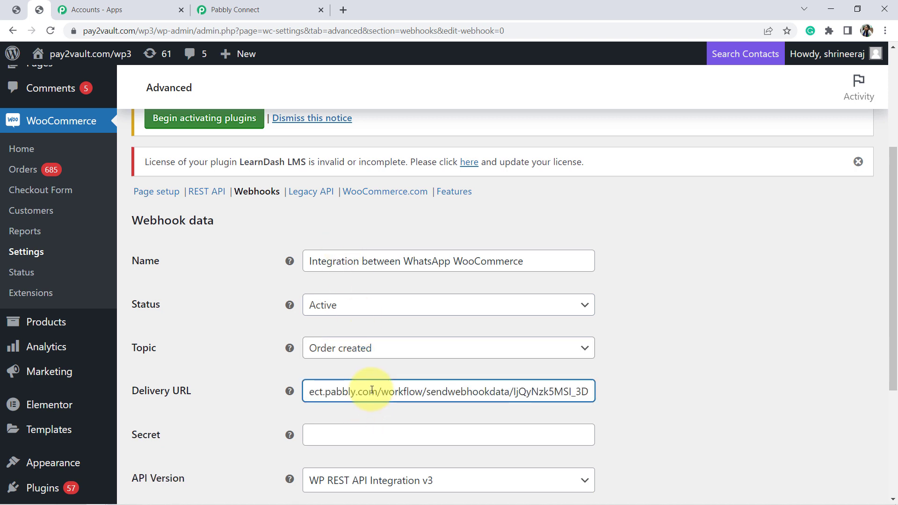
left_click(245, 15)
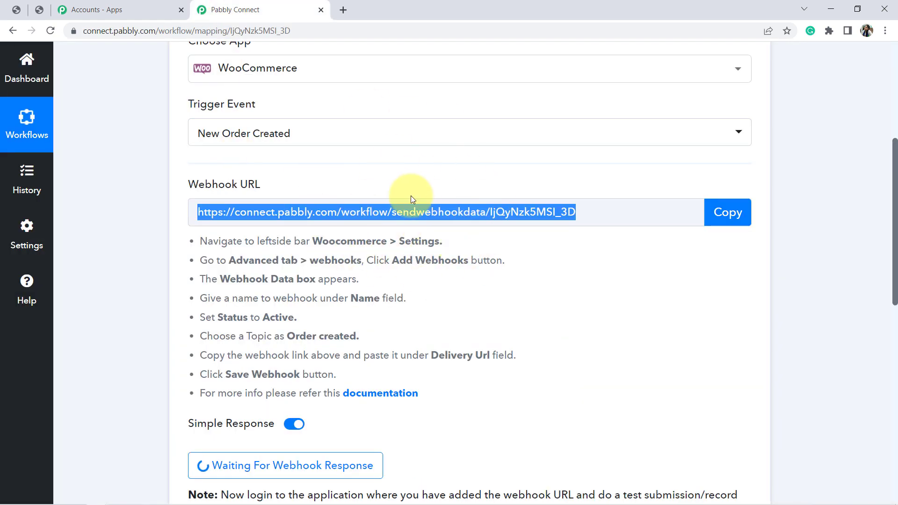
left_click(39, 10)
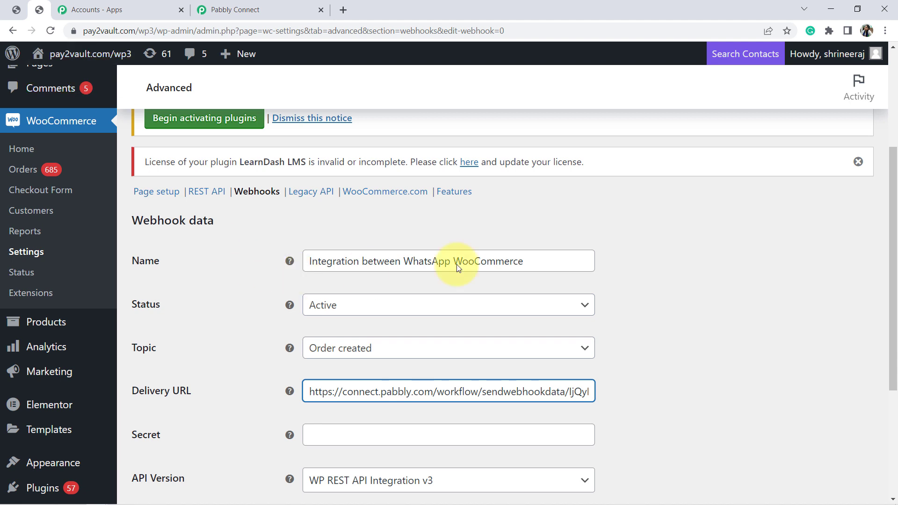
scroll(883, 276, "down", 3)
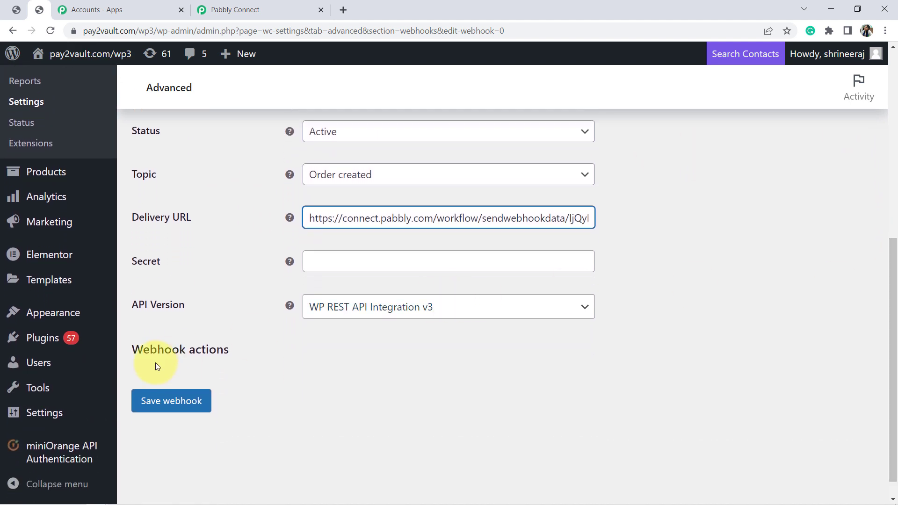
left_click(150, 405)
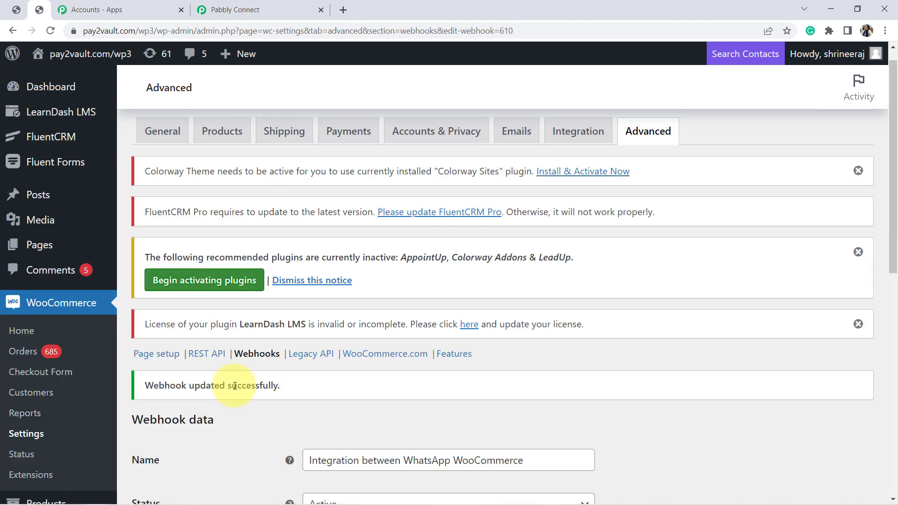
triple_click(235, 385)
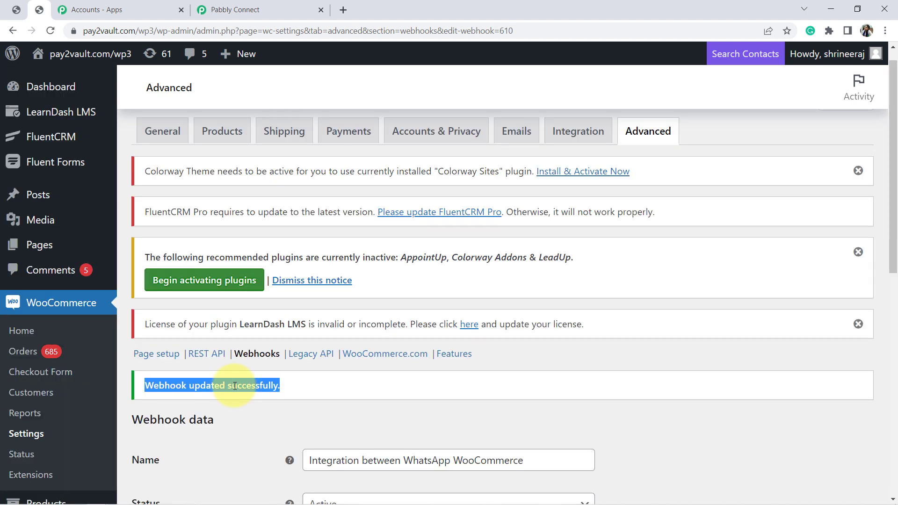
Return to the Pabbly Connect workflow and start recapturing the WooCommerce trigger's webhook response
left_click(265, 5)
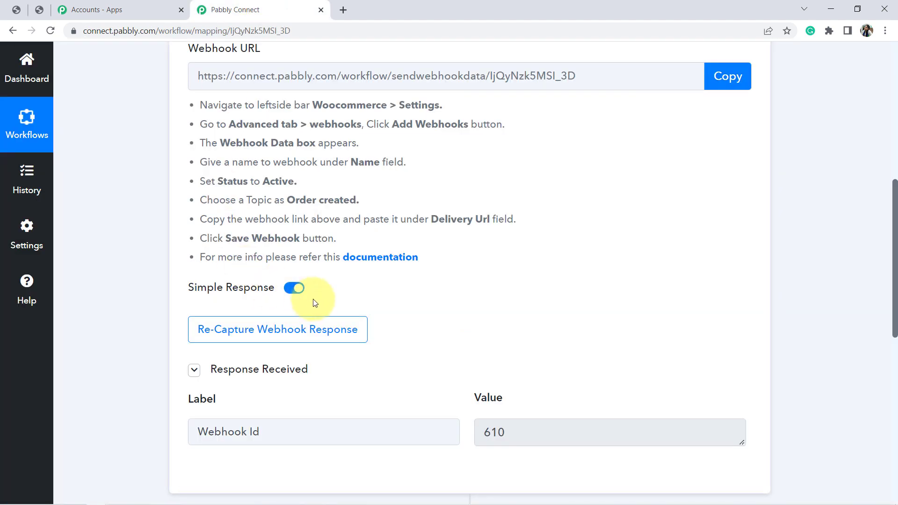
left_click(252, 337)
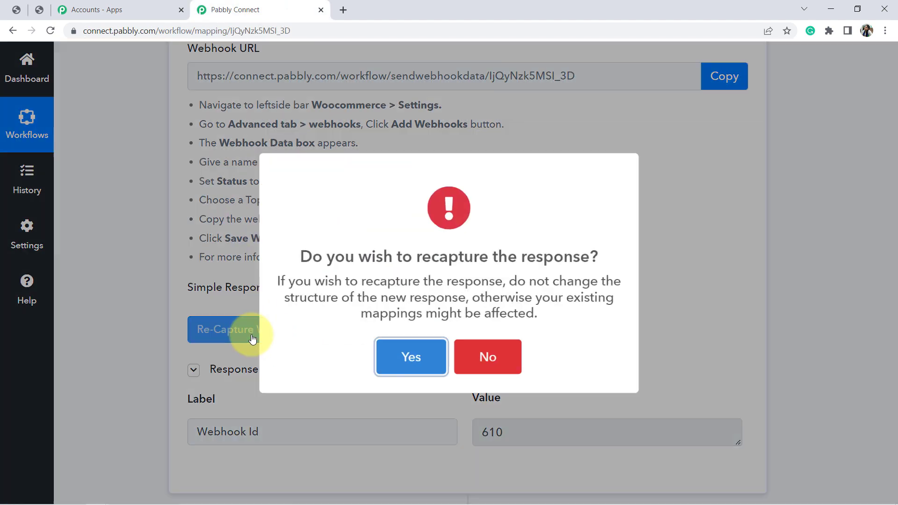
left_click(396, 354)
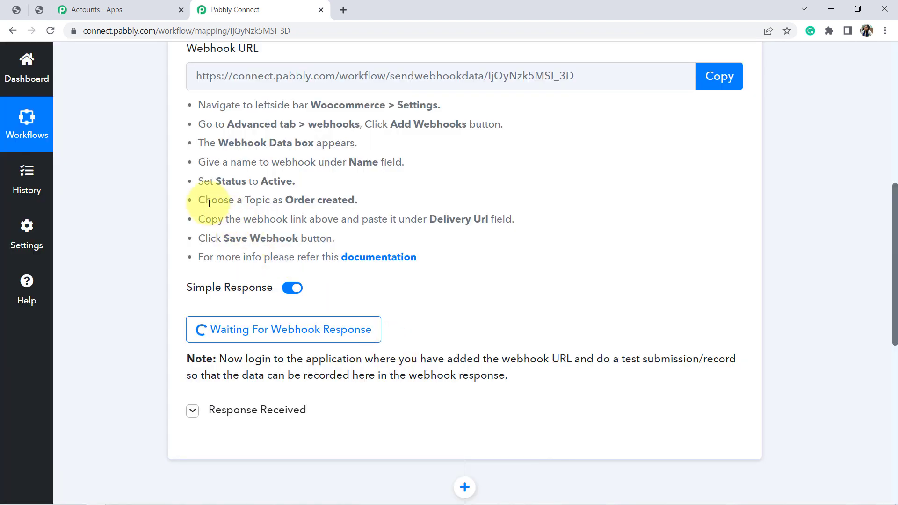
triple_click(324, 364)
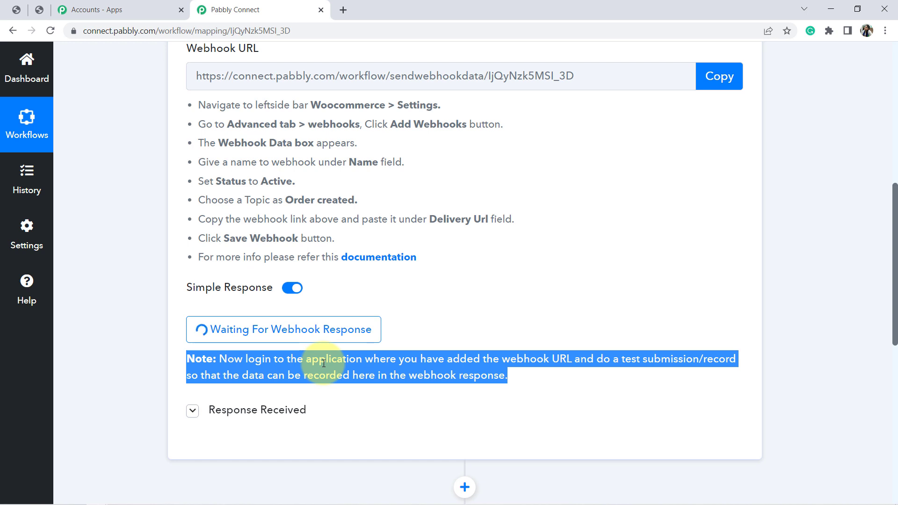
Switch to the store's shop page, add the Dashing Black T-shirt to the cart in a new tab and update its quantity to 2
left_click(15, 10)
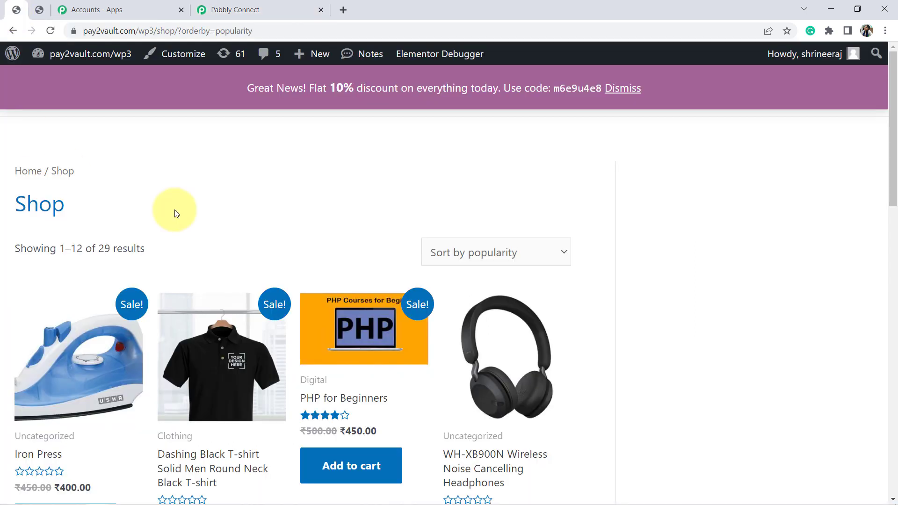
scroll(894, 134, "down", 3)
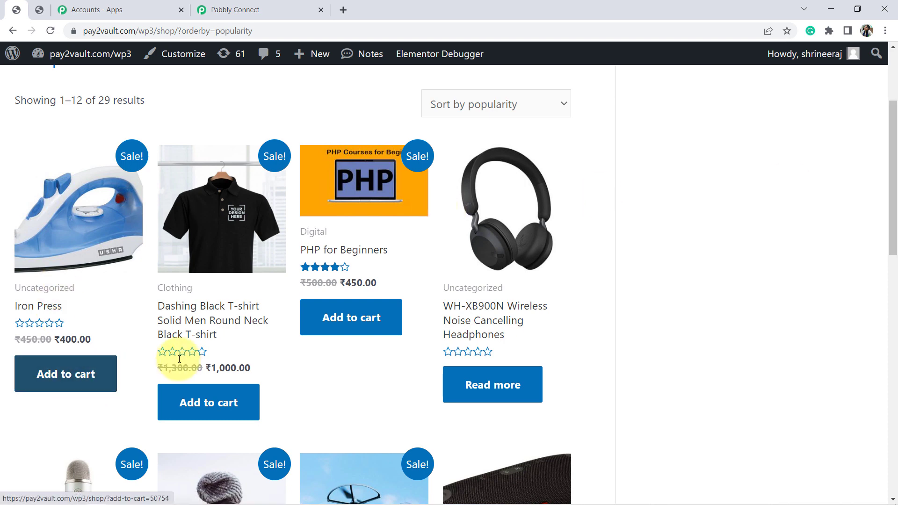
right_click(208, 403)
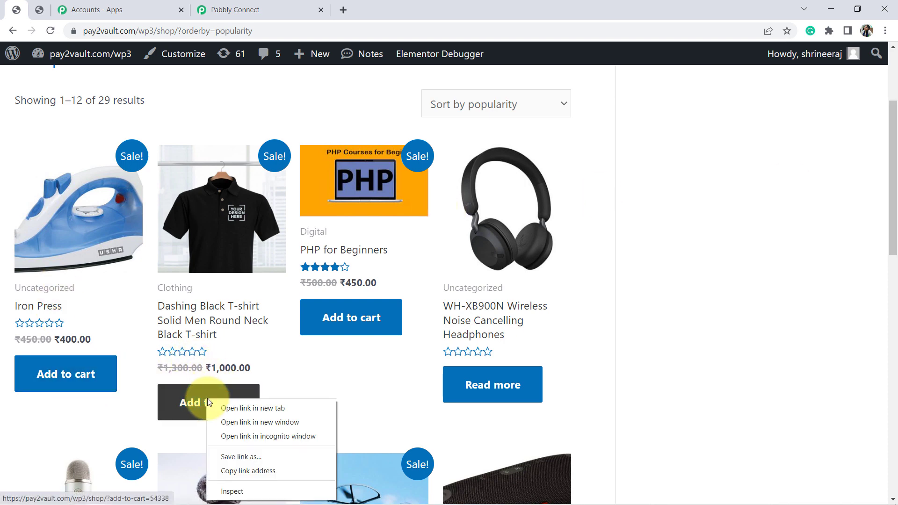
left_click(223, 405)
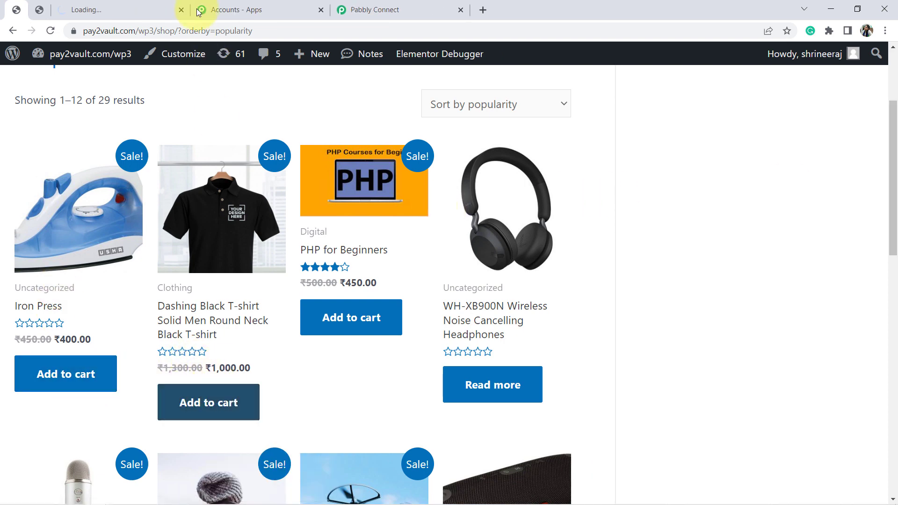
left_click(122, 7)
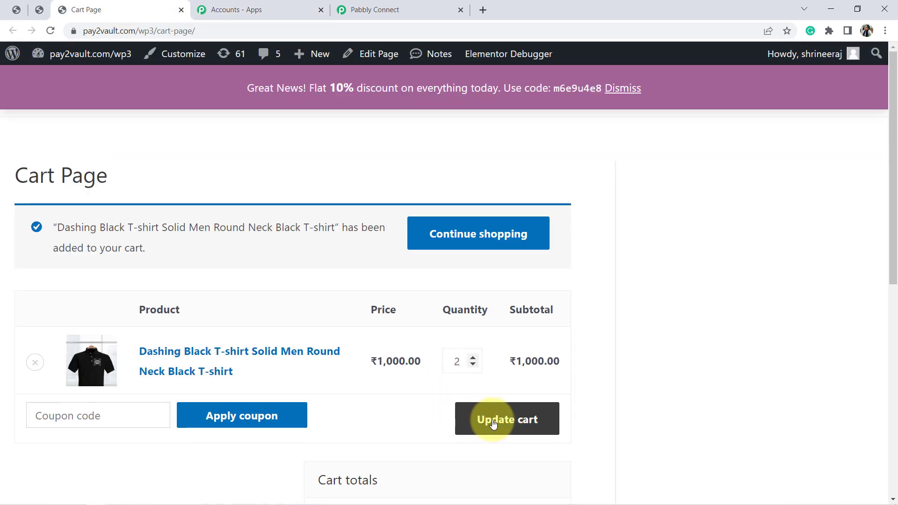
left_click(493, 421)
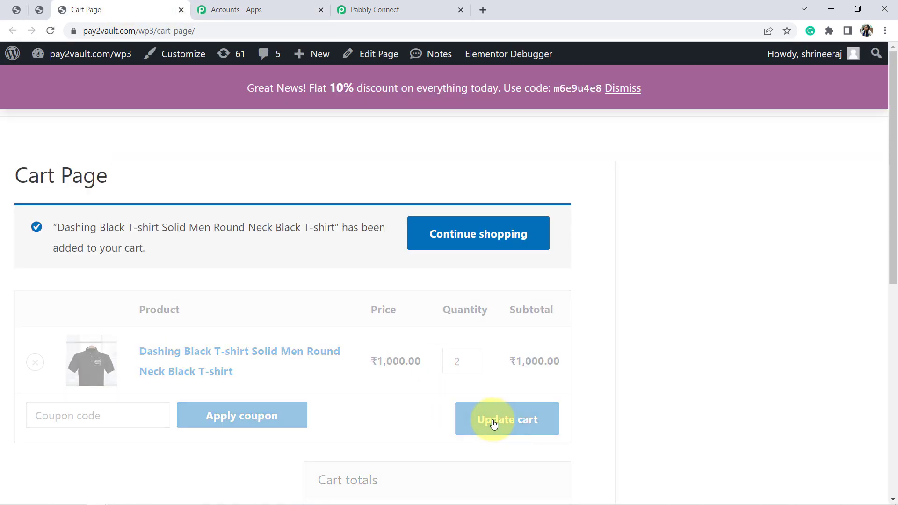
Proceed from the cart to checkout and amend the apartment name in the billing street address
left_click_drag(894, 227, 882, 355)
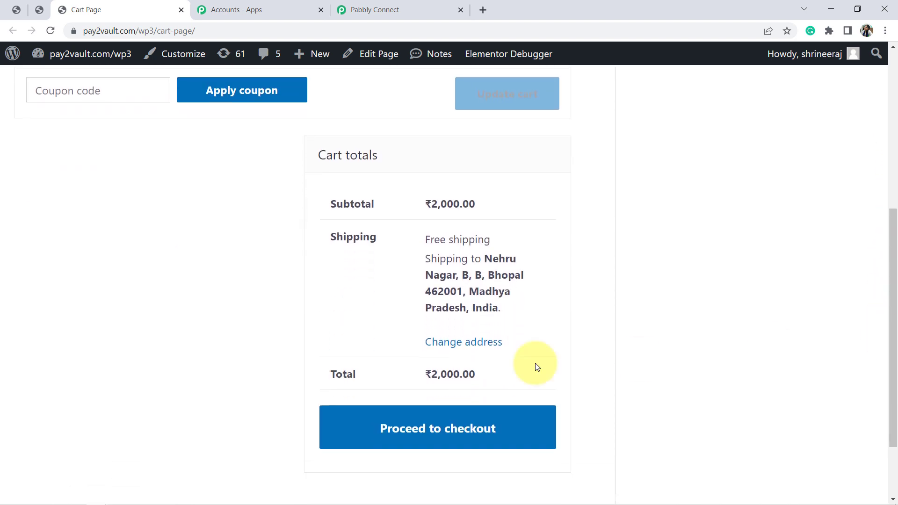
left_click(407, 417)
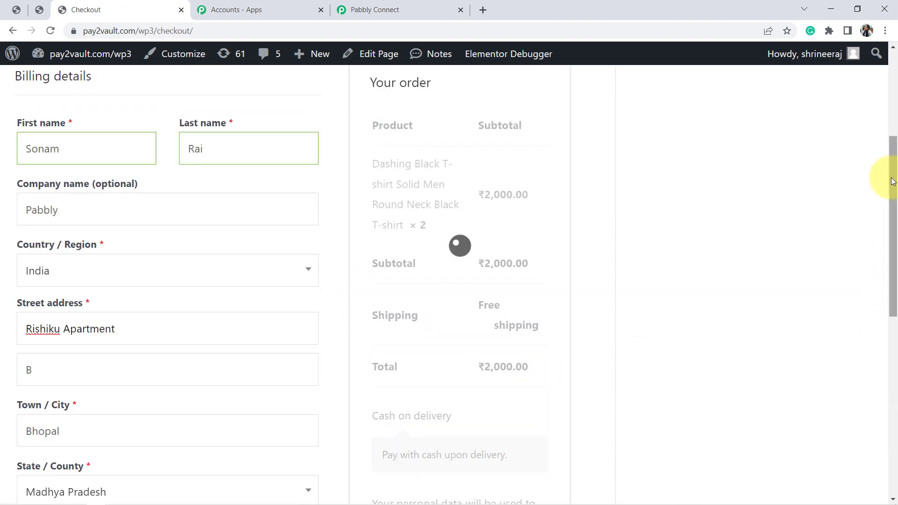
left_click_drag(888, 180, 889, 70)
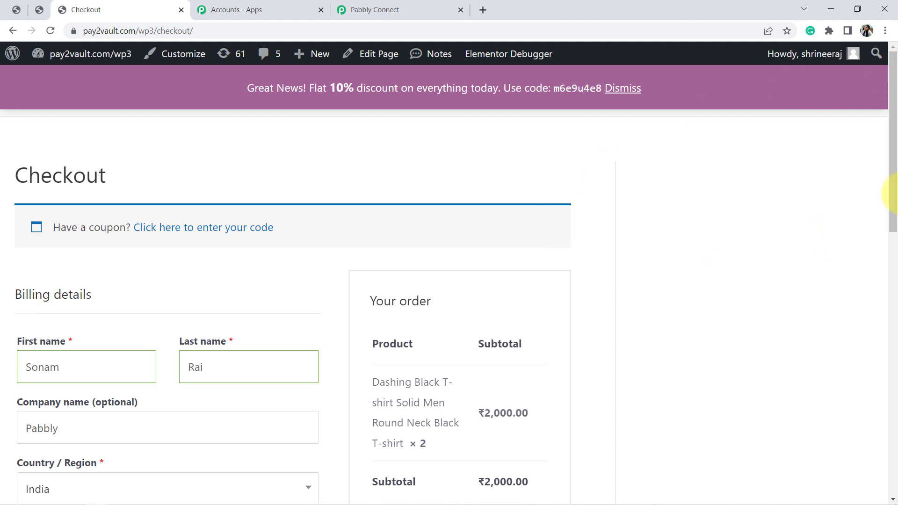
scroll(894, 139, "down", 1)
scroll(887, 159, "down", 5)
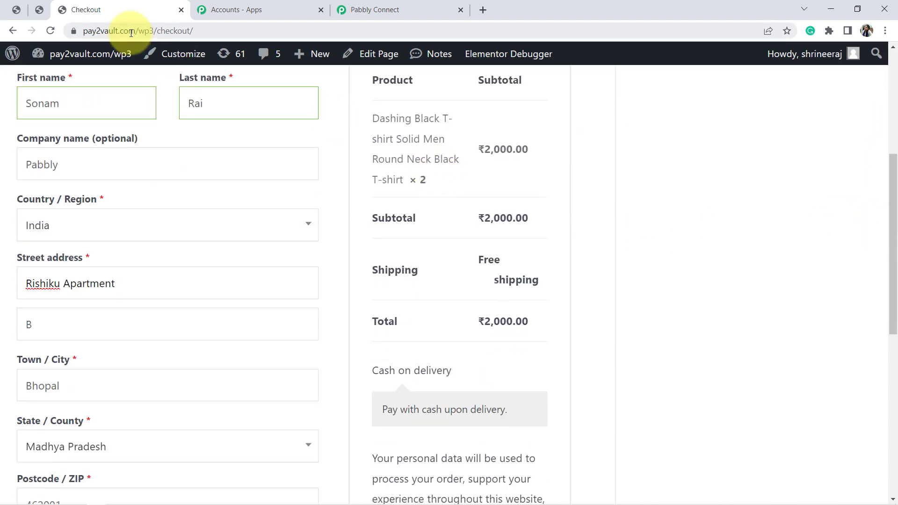
double_click(29, 104)
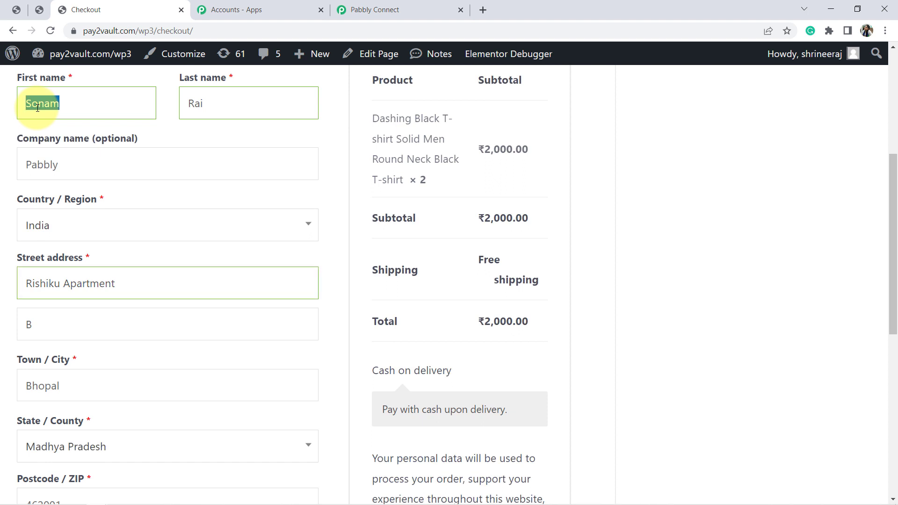
left_click(61, 285)
type("p")
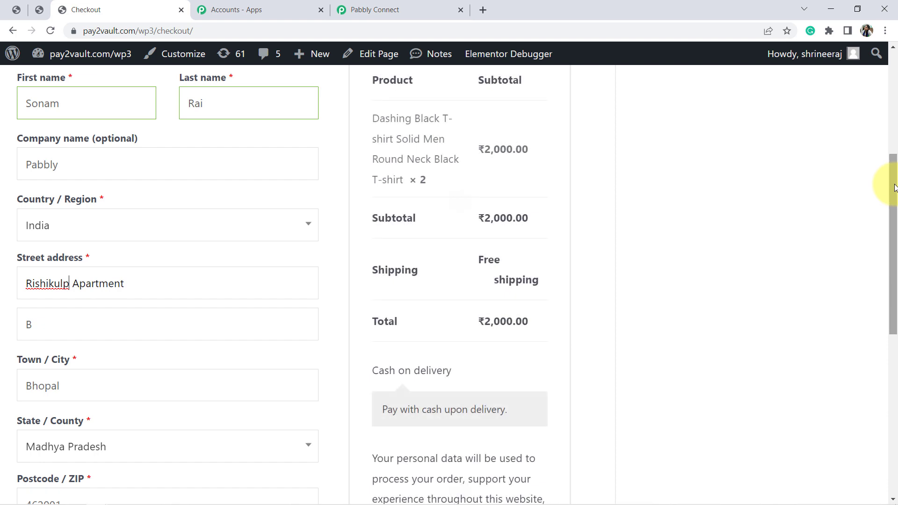
left_click_drag(894, 187, 882, 291)
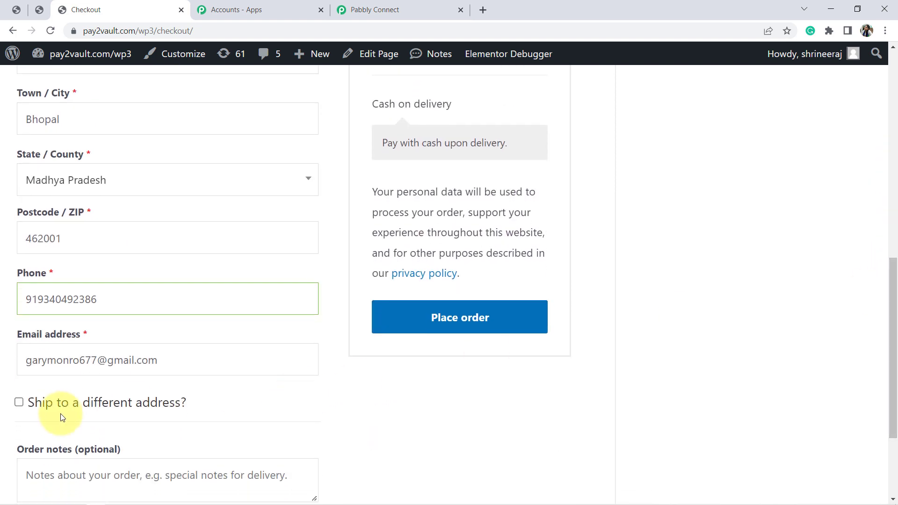
left_click_drag(97, 359, 1, 371)
type("so")
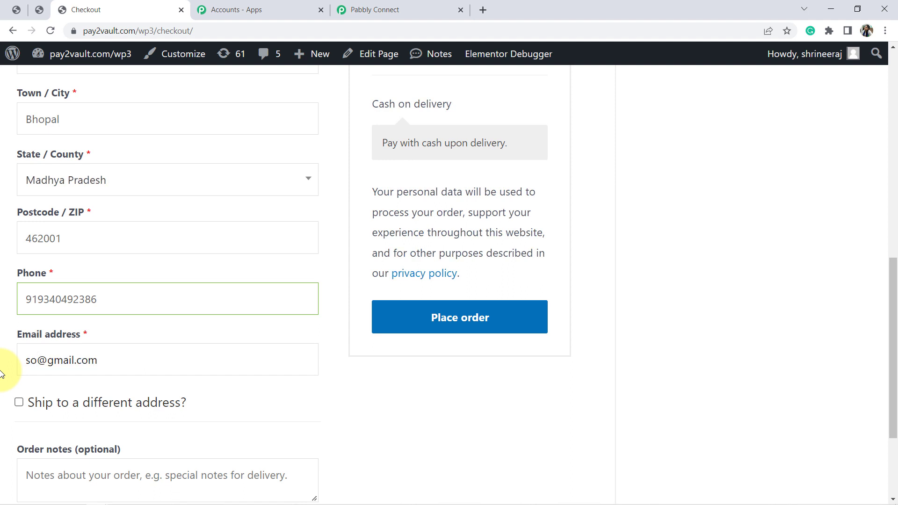
key("BackSpace")
key("BackSpace")
type("ashirai")
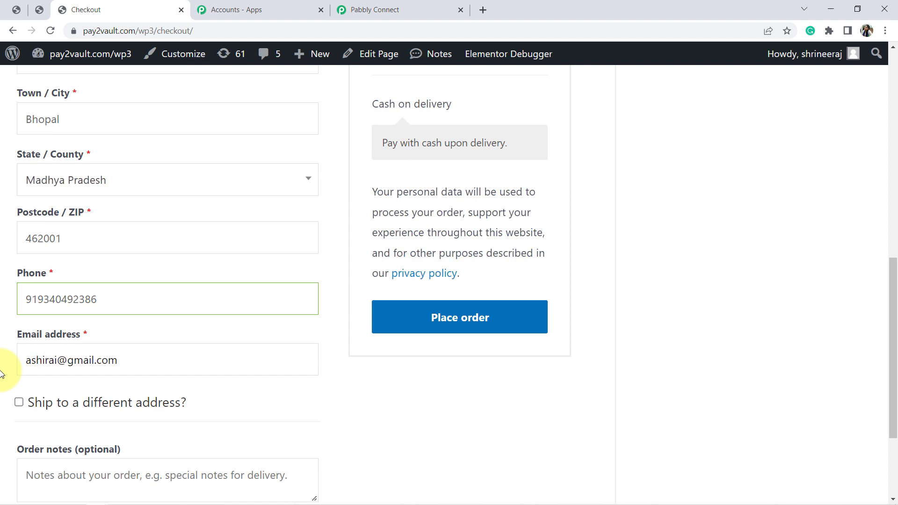
type("824")
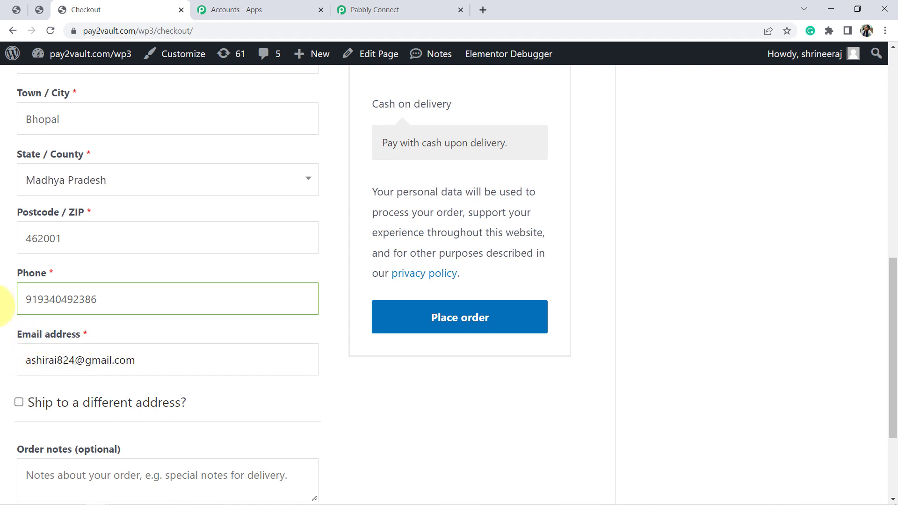
Check that the billing phone number includes the country code and place the cash on delivery order
left_click(43, 298)
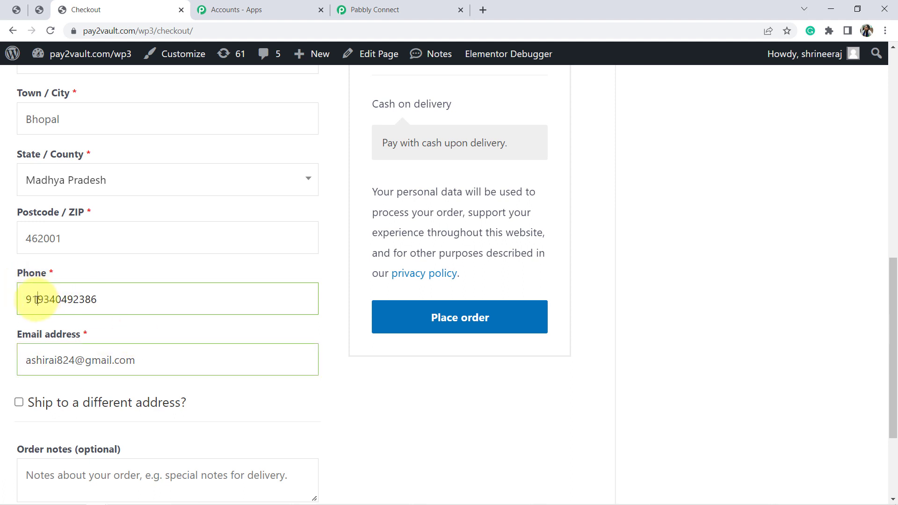
left_click_drag(37, 299, 30, 302)
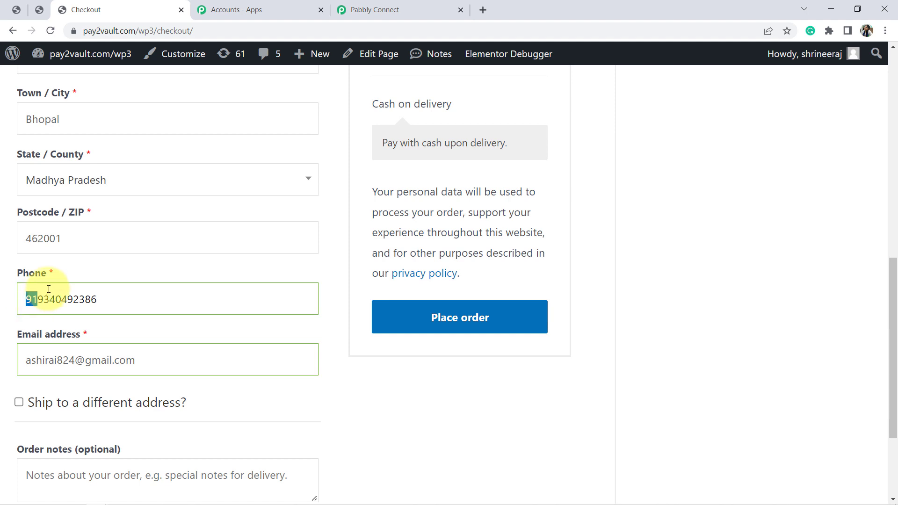
left_click(436, 311)
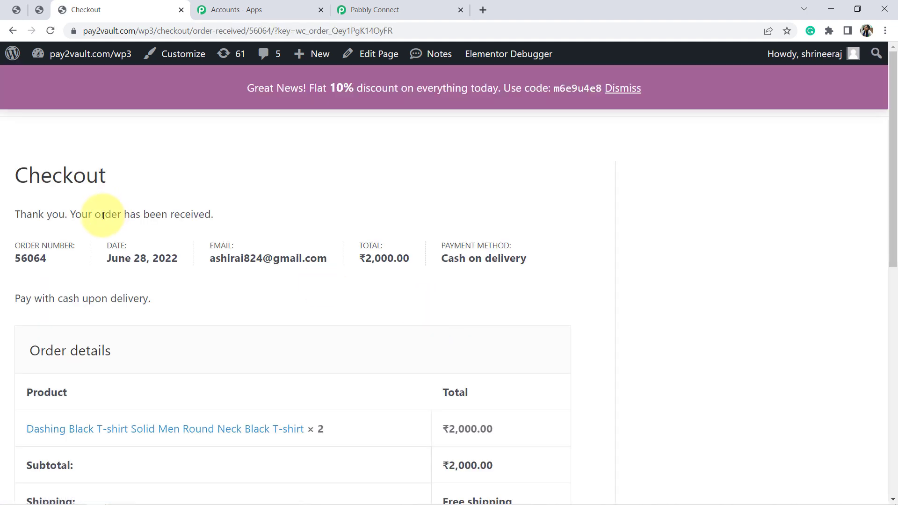
triple_click(102, 216)
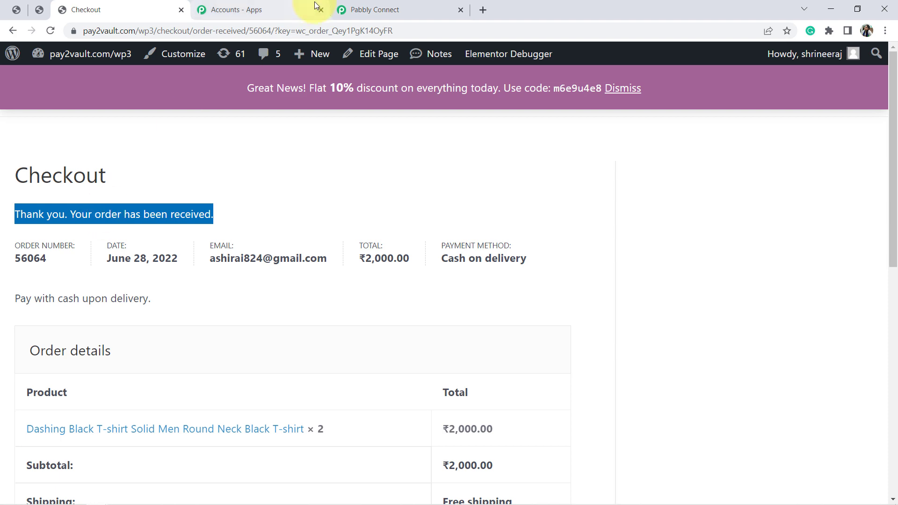
Switch to the Pabbly Connect workflow and examine the billing name, company and address in the captured webhook response
left_click(348, 8)
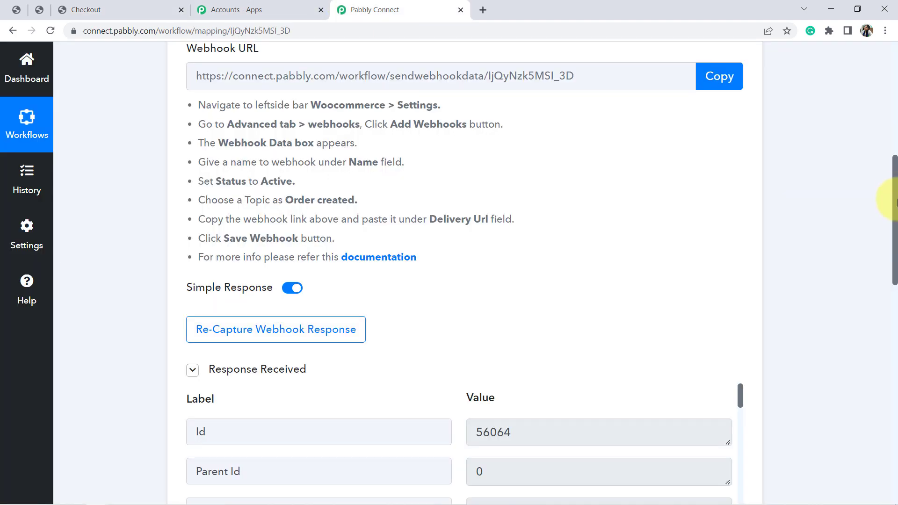
left_click_drag(894, 195, 892, 270)
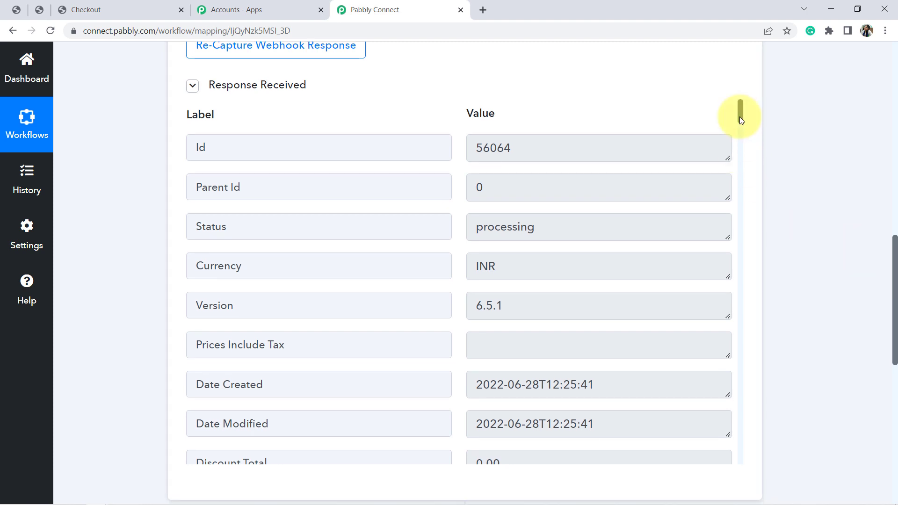
left_click_drag(739, 117, 746, 170)
left_click(521, 175)
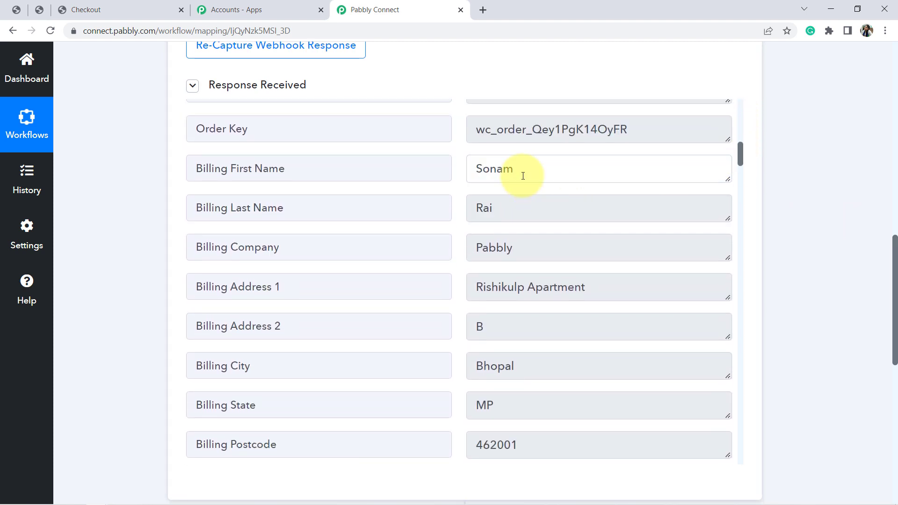
double_click(521, 176)
left_click(506, 208)
double_click(506, 207)
left_click(505, 246)
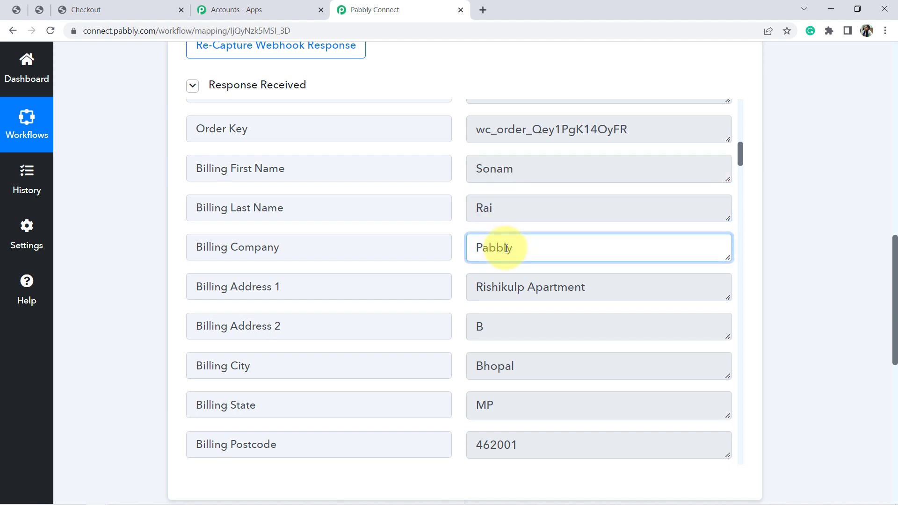
left_click(503, 292)
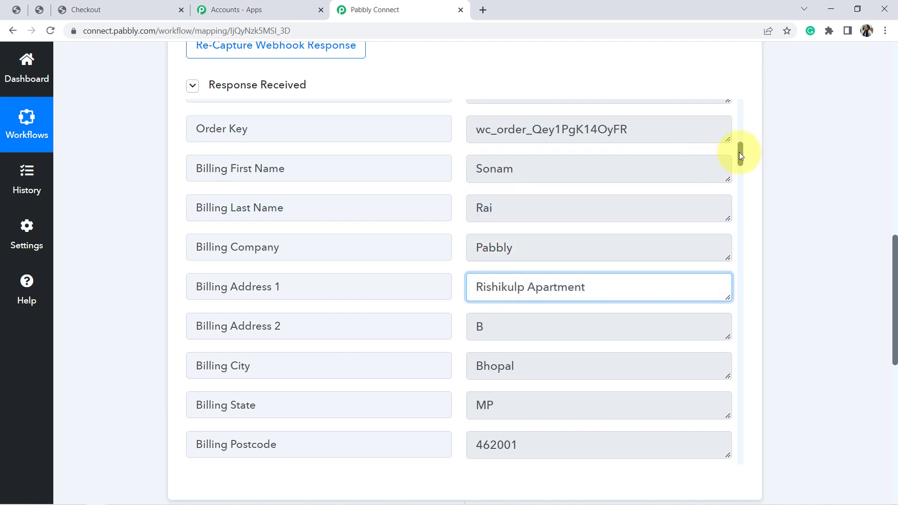
Examine the billing email and billing phone fields in the captured WooCommerce response
left_click_drag(740, 153, 742, 173)
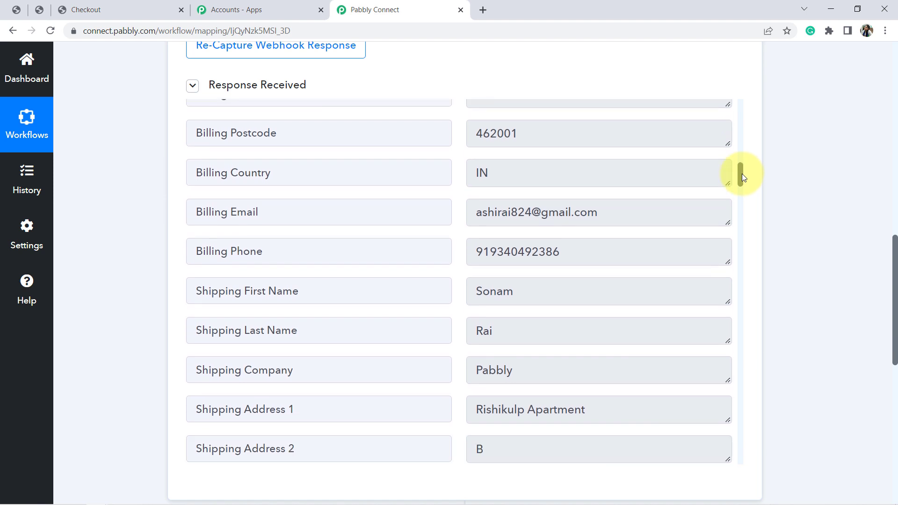
triple_click(511, 212)
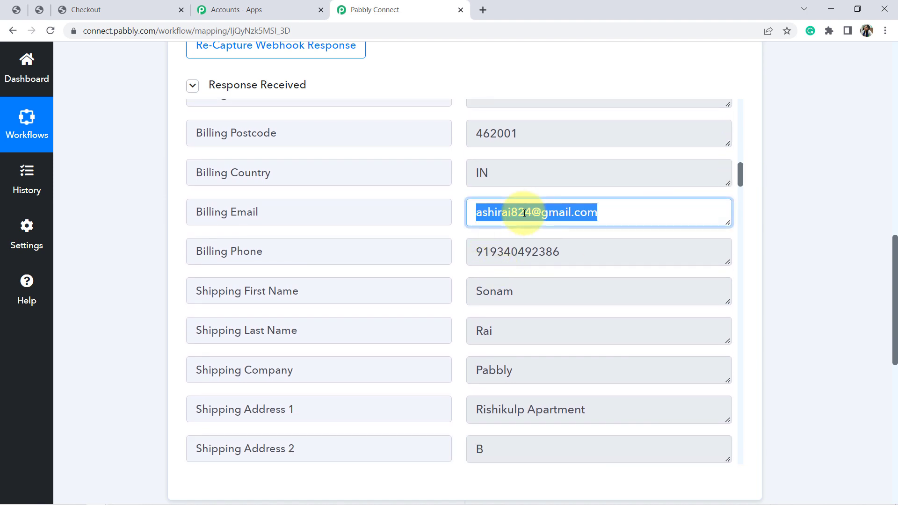
triple_click(498, 252)
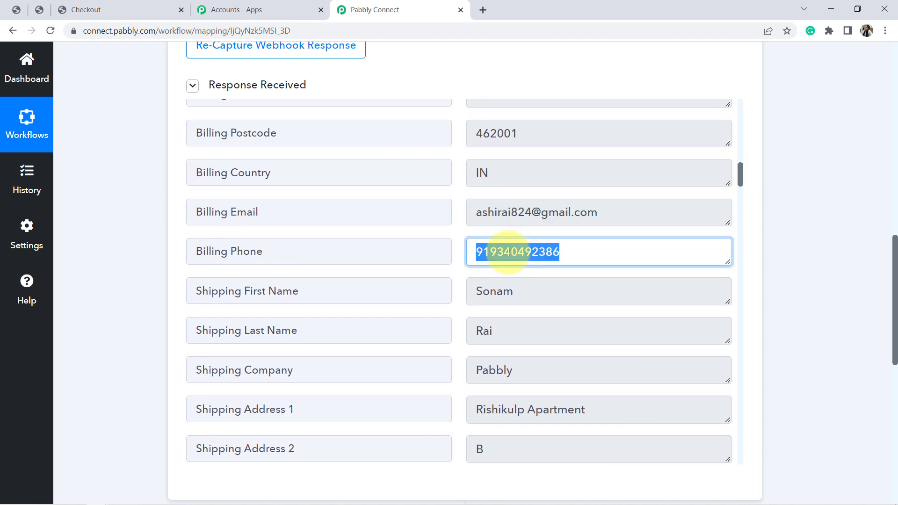
left_click(795, 253)
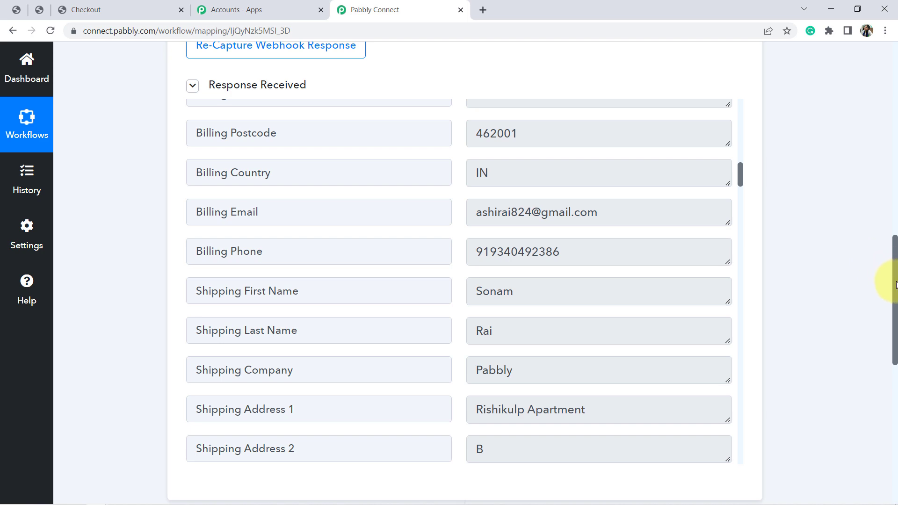
left_click_drag(895, 278, 895, 158)
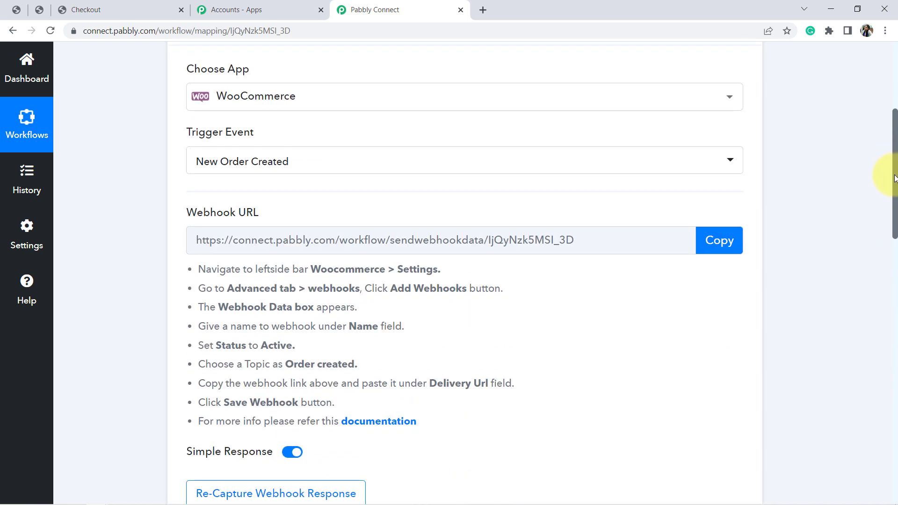
left_click_drag(895, 174, 893, 271)
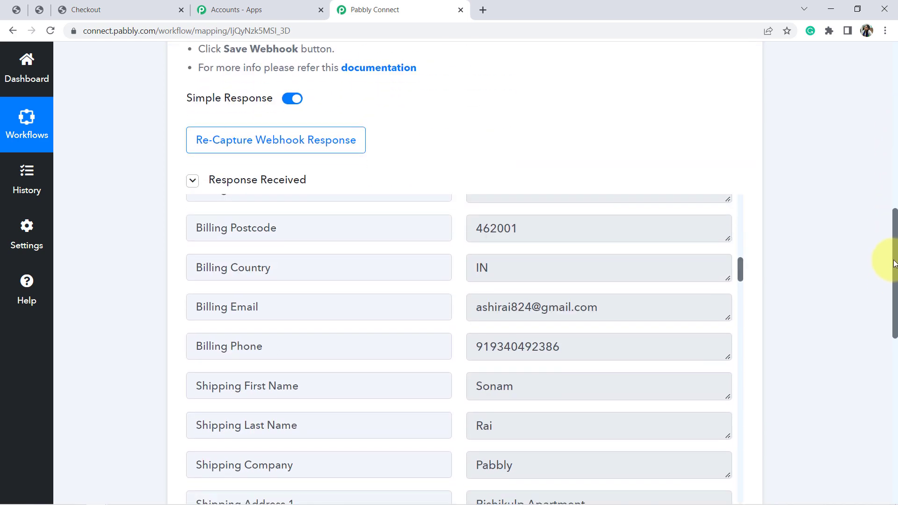
scroll(518, 120, "down", 2)
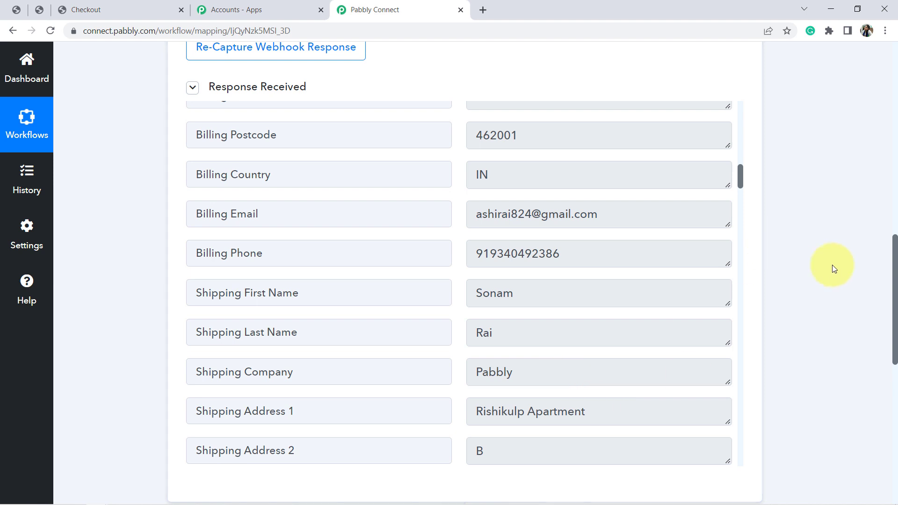
Set the workflow's second step to the WhatsApp Cloud API app with the Send Template Message action event
left_click_drag(894, 272, 885, 365)
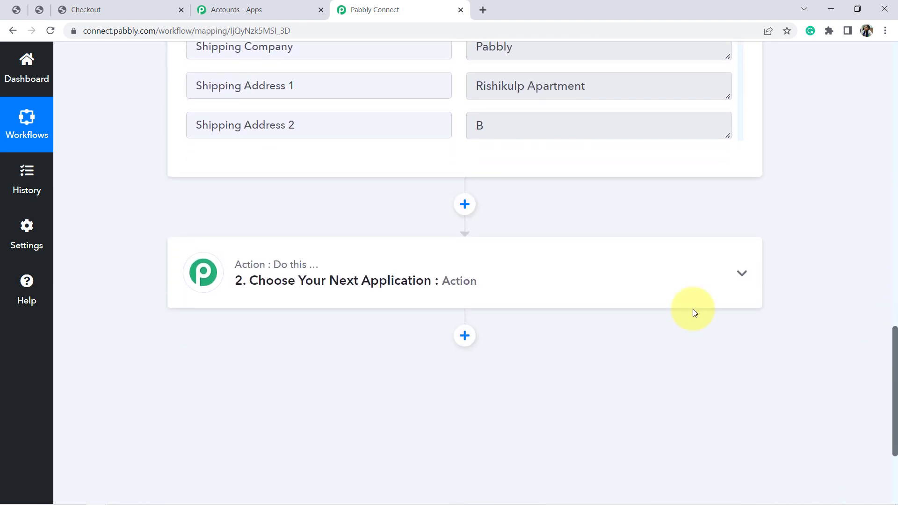
left_click(358, 281)
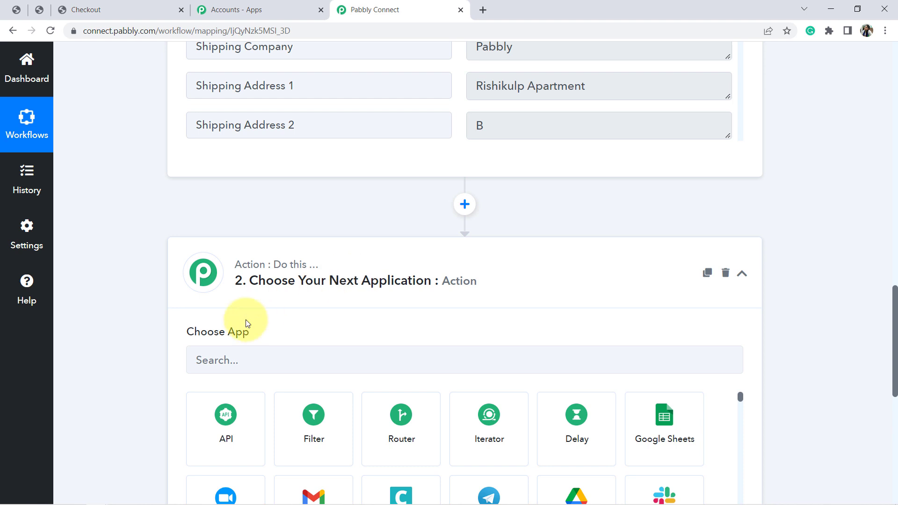
left_click(214, 358)
type("whats")
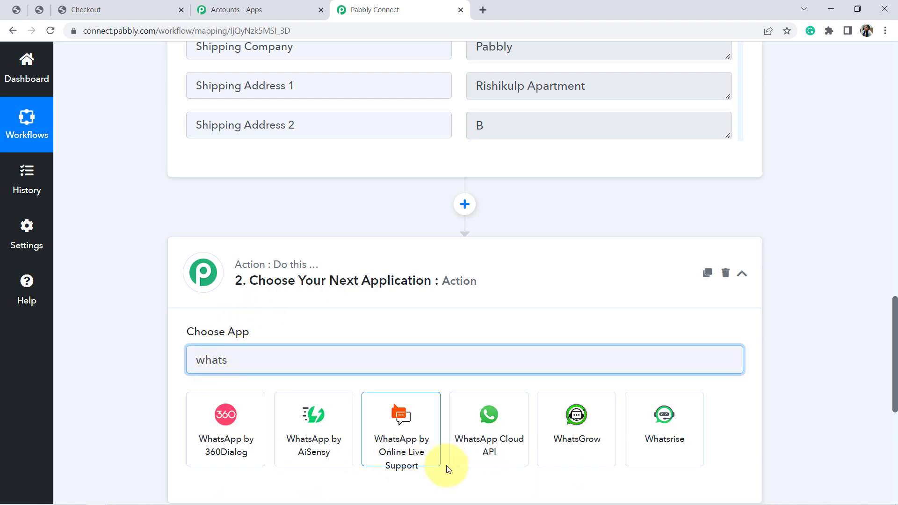
left_click(500, 436)
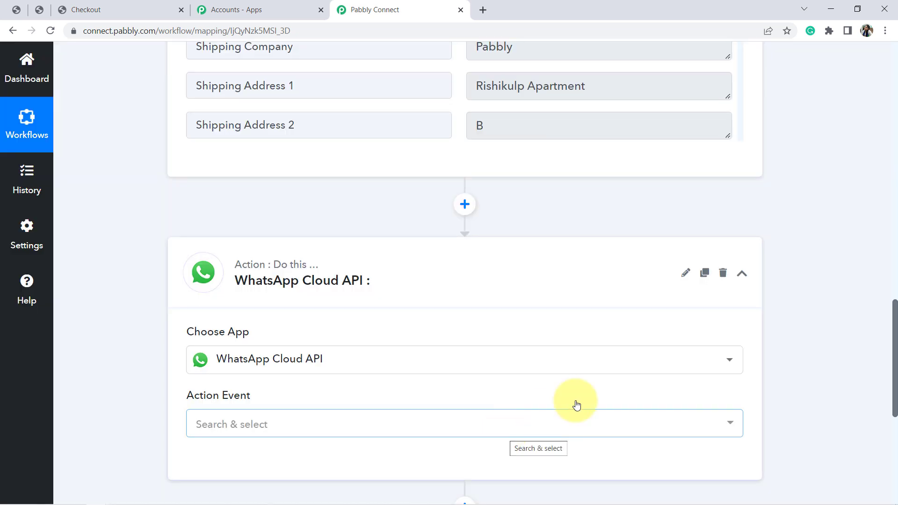
left_click_drag(894, 317, 894, 355)
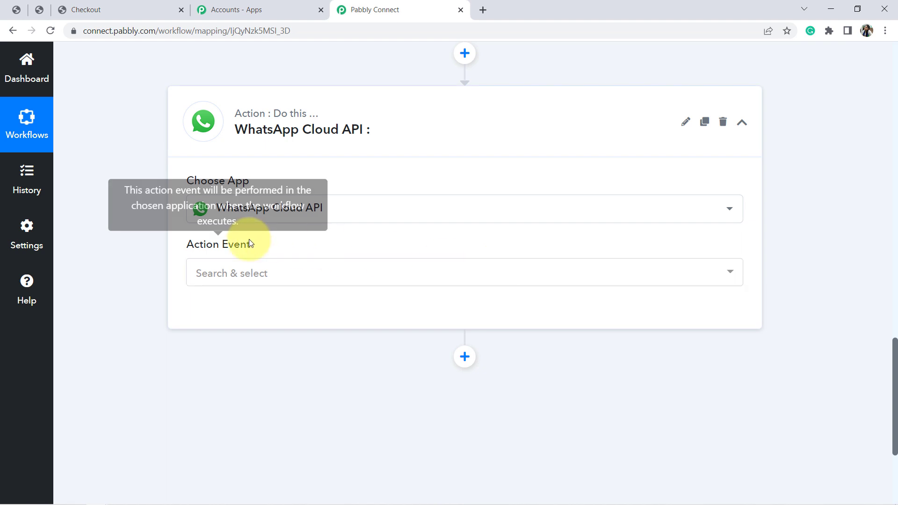
left_click(187, 276)
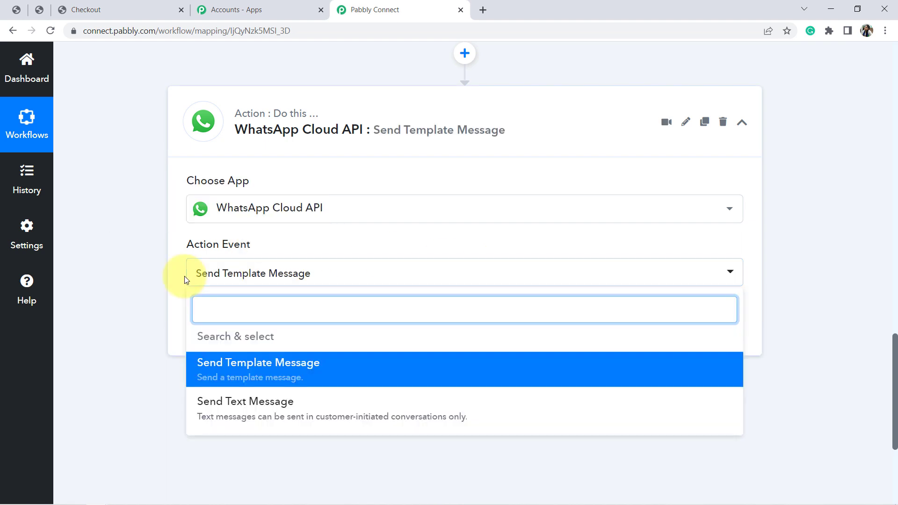
left_click(227, 377)
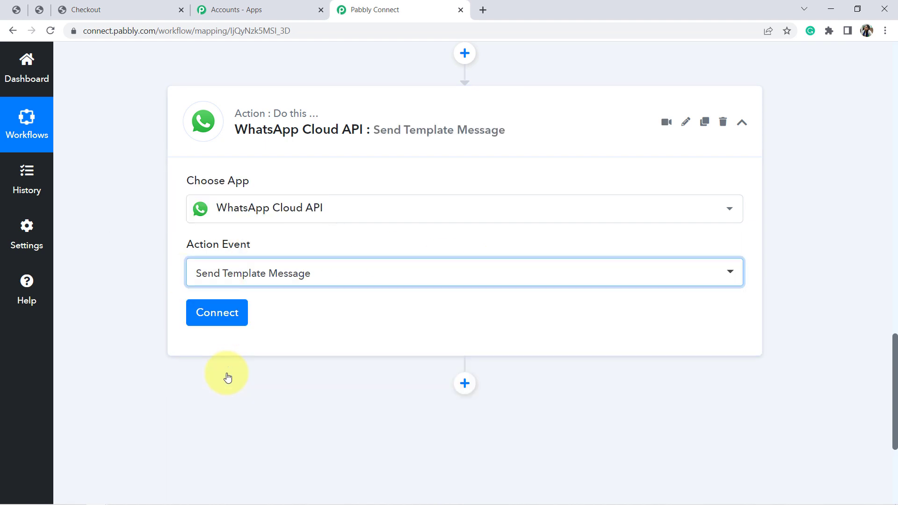
Start a new WhatsApp Cloud API connection and examine the token, Phone Number ID and WhatsApp Business Account ID fields it requires
left_click(217, 317)
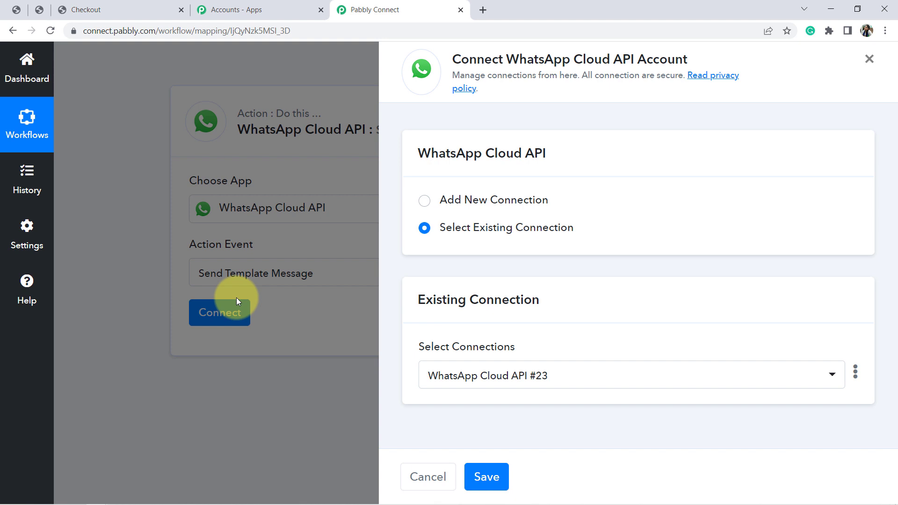
left_click(424, 201)
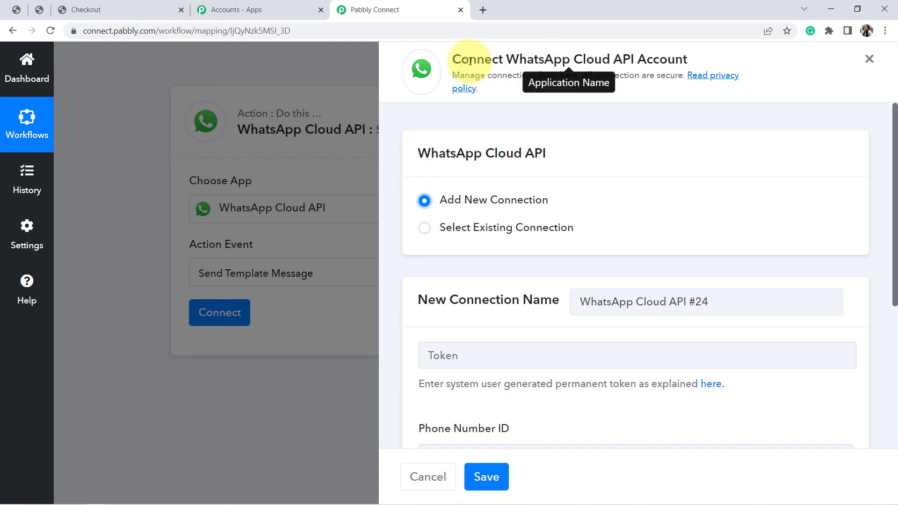
left_click_drag(467, 57, 616, 48)
left_click(634, 50)
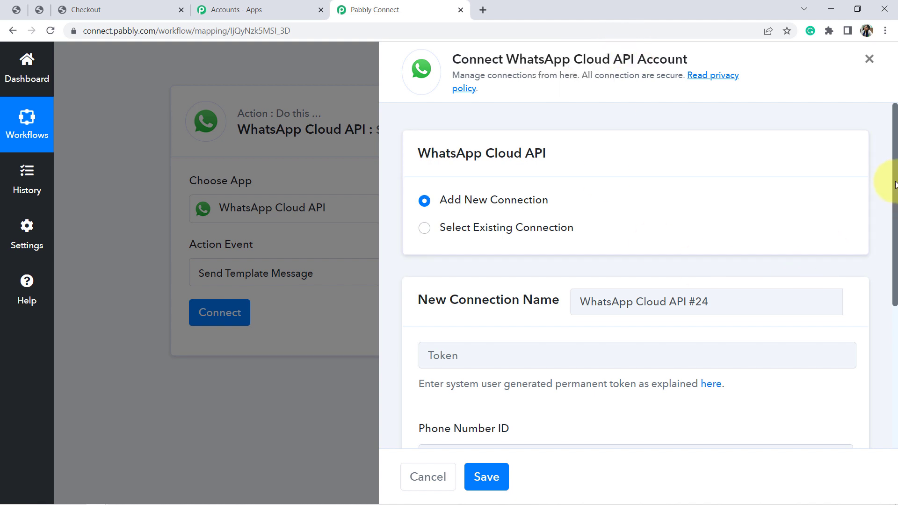
left_click_drag(893, 180, 882, 311)
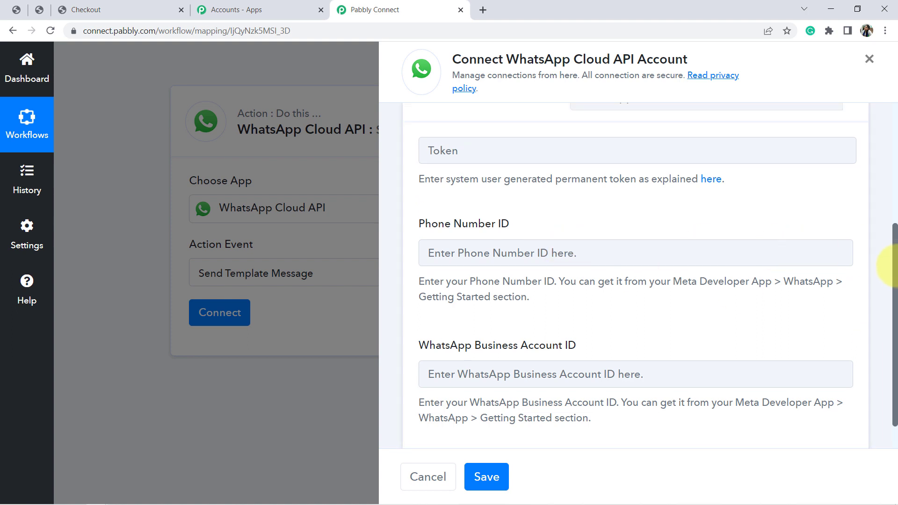
left_click_drag(894, 271, 893, 250)
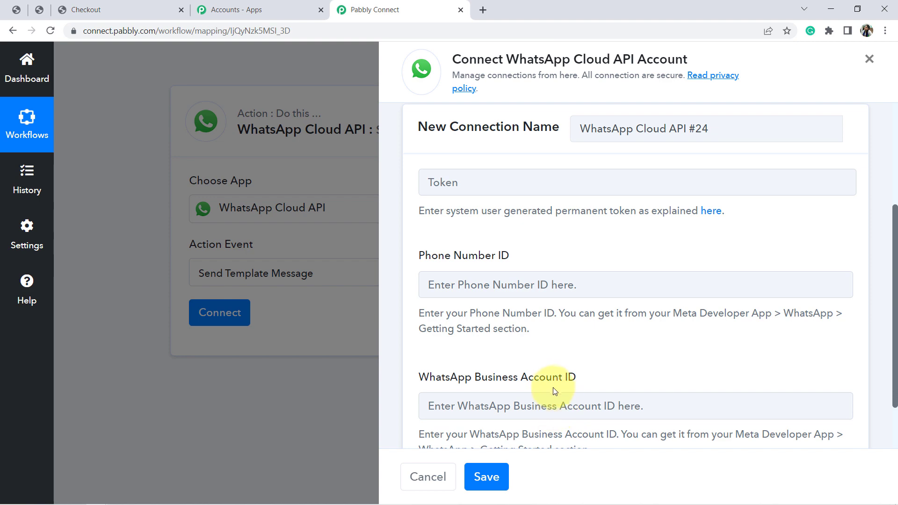
Open developers.facebook.com in a new browser tab and go to the My Apps list
left_click(483, 10)
type("developers.f")
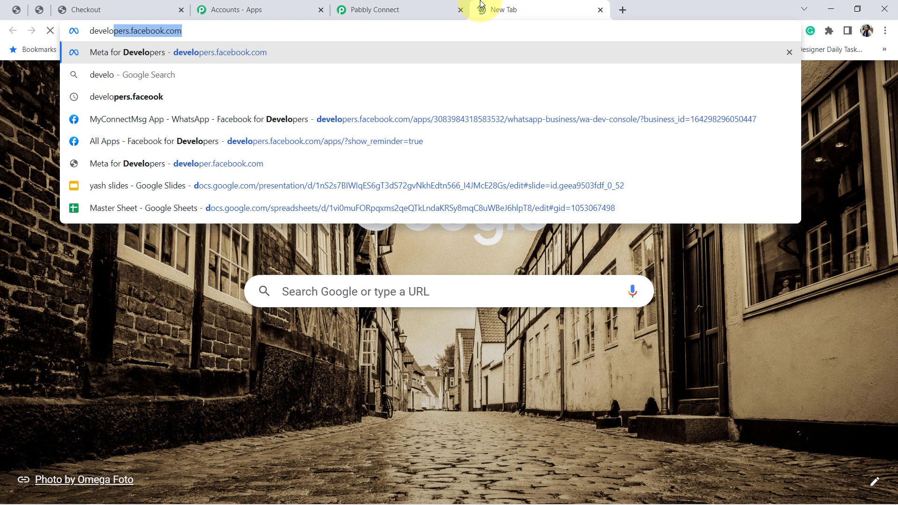
type("acebook.c")
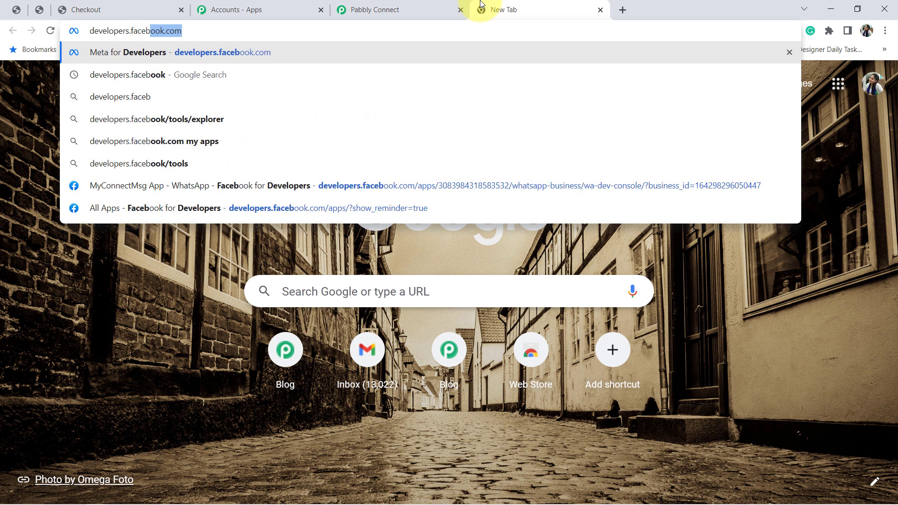
type("om")
key("Return")
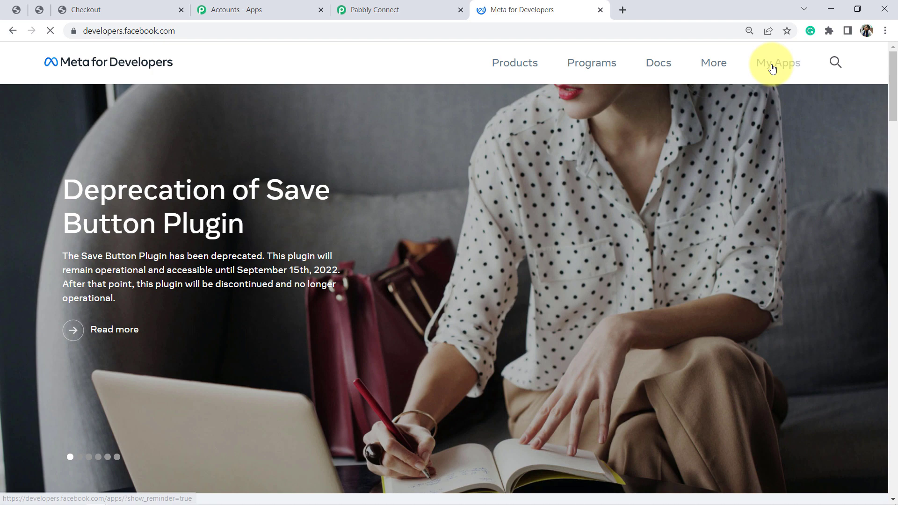
left_click(772, 67)
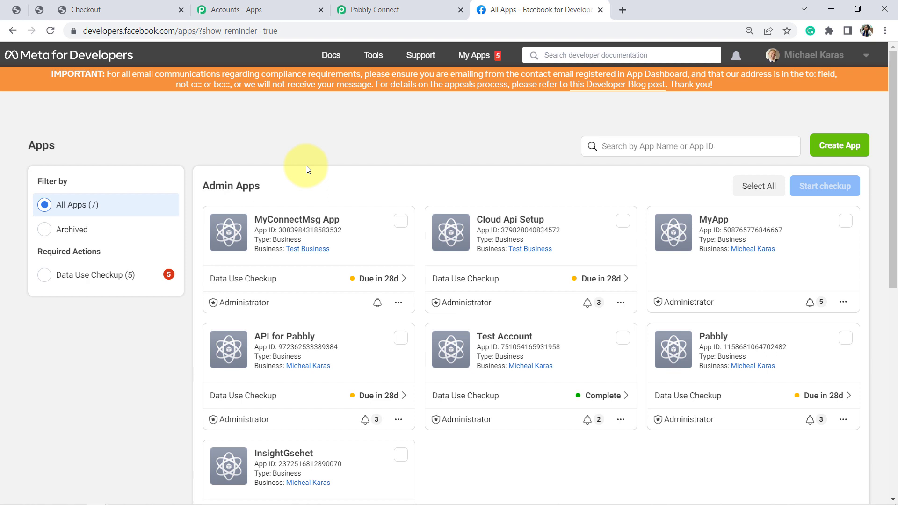
Open MyConnectMsg App, dismiss the Data Use Checkup notice and go to its WhatsApp Getting Started page
left_click(280, 221)
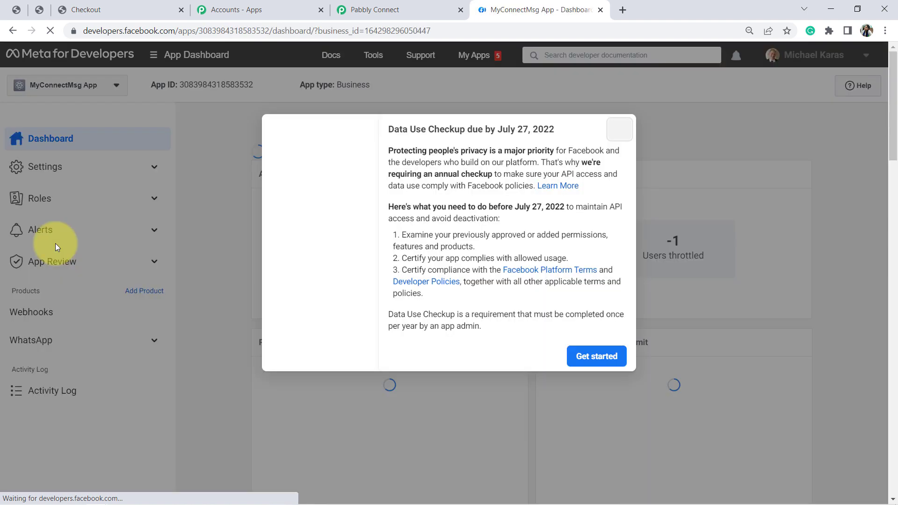
left_click(620, 129)
left_click(21, 340)
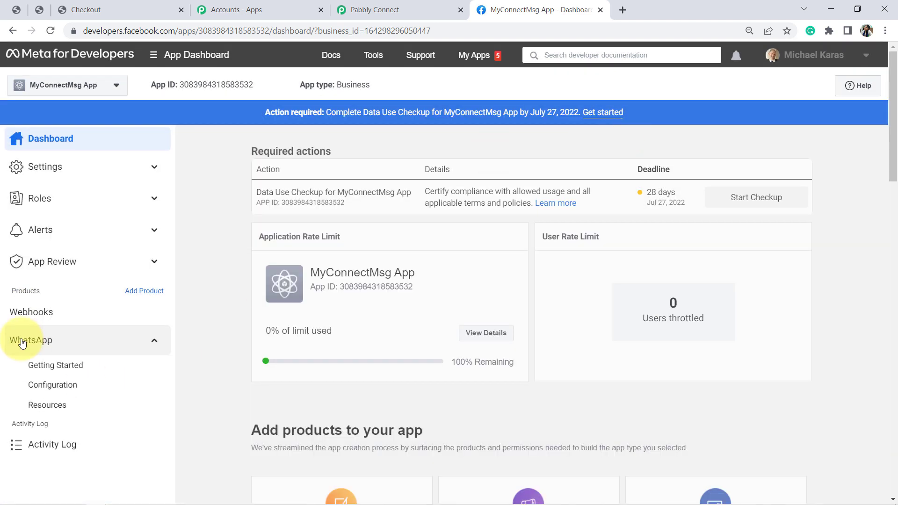
left_click(21, 340)
left_click(20, 340)
left_click(42, 368)
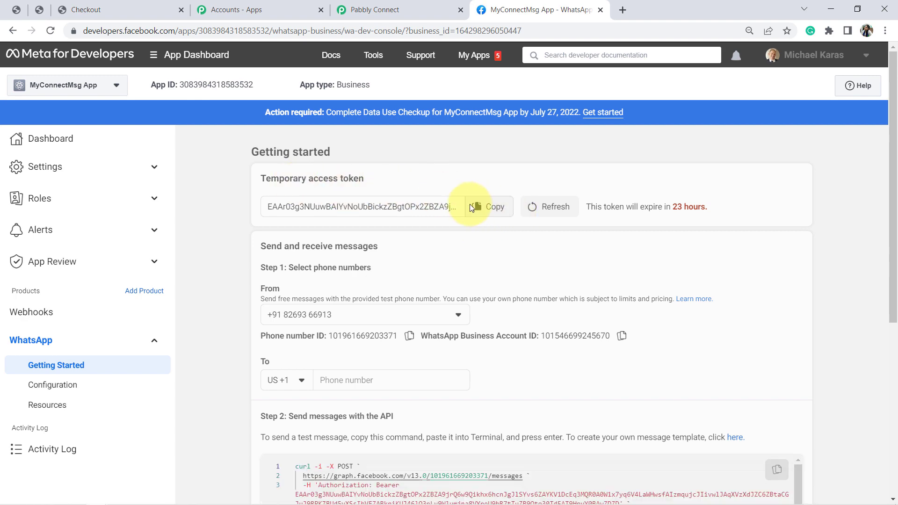
Copy the temporary access token from Meta for Developers and paste it into the Token field of the Pabbly Connect connection
left_click(494, 215)
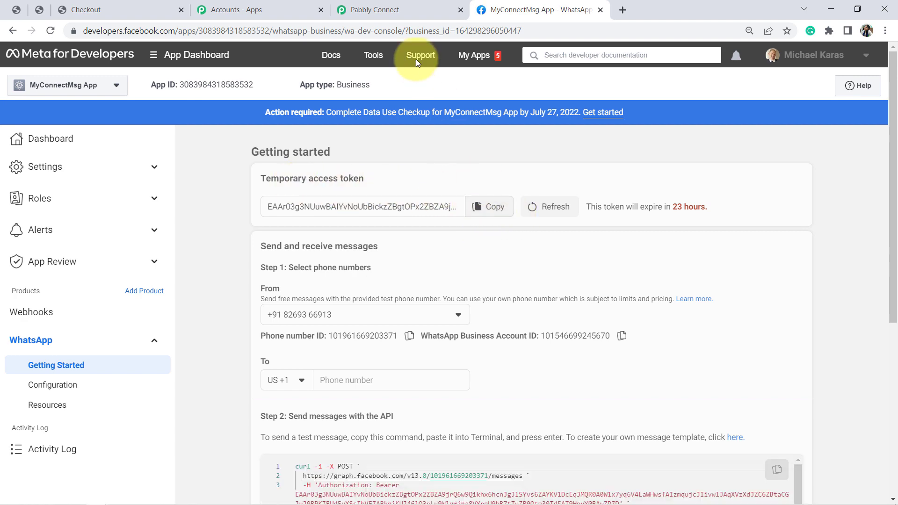
left_click(374, 10)
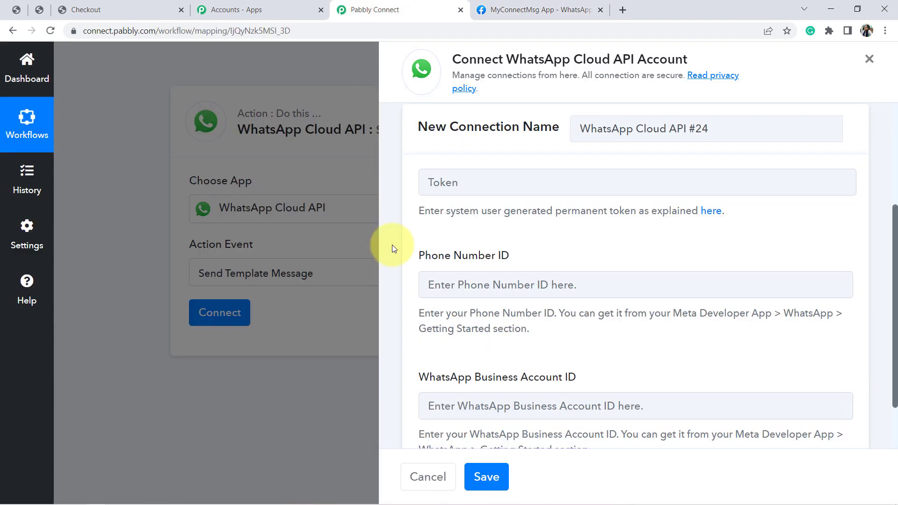
left_click(505, 181)
key("ctrl+v")
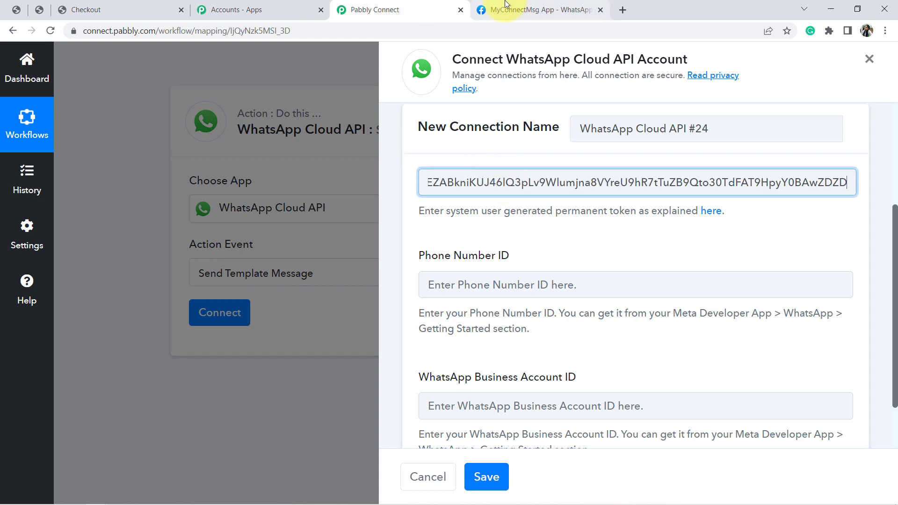
Copy the phone number ID from the Meta app page into the connection's Phone Number ID field
left_click(489, 10)
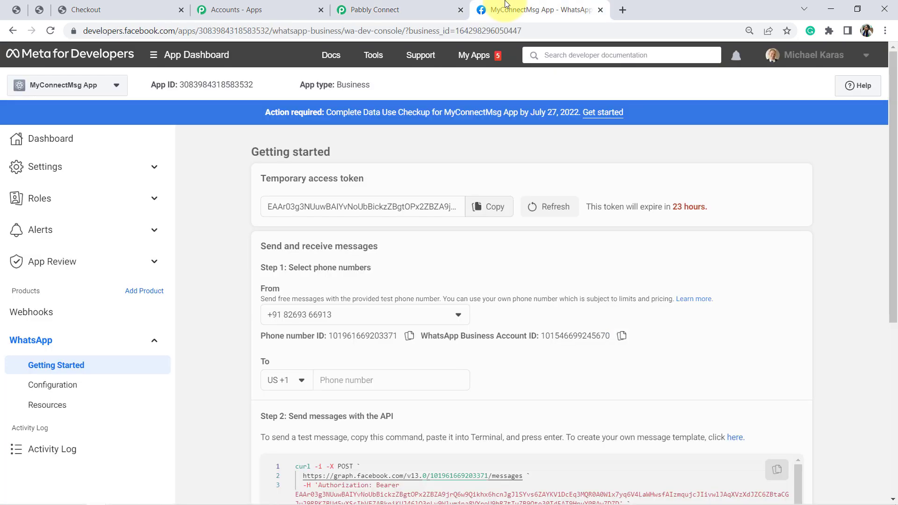
left_click(410, 337)
left_click(411, 4)
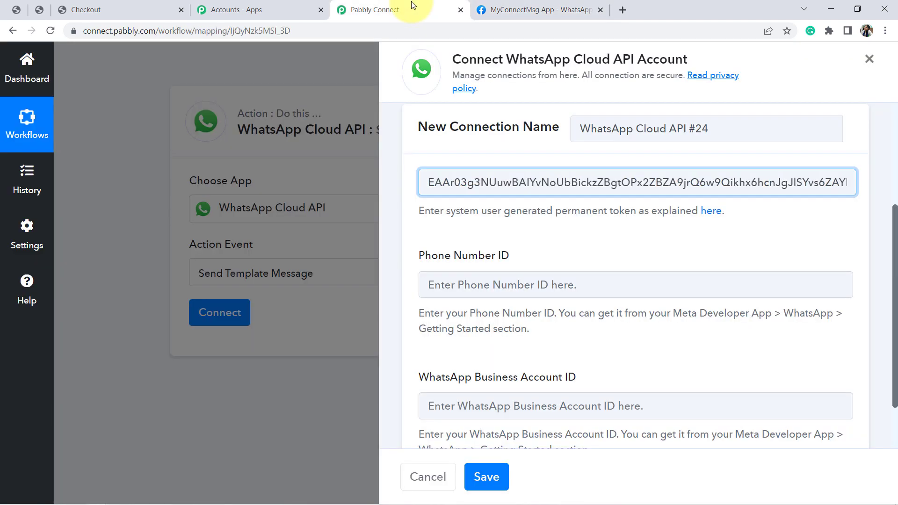
left_click(428, 284)
key("ctrl+v")
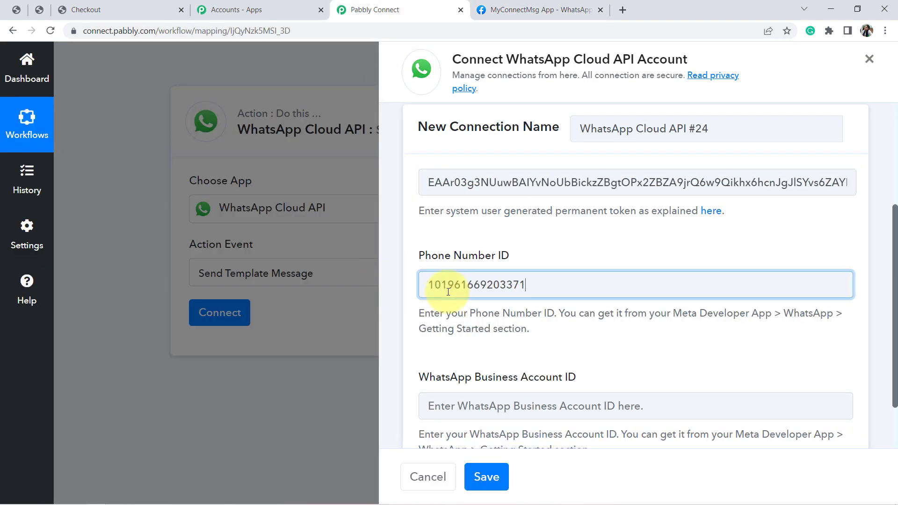
Copy the WhatsApp Business Account ID from the Meta app page into its connection field and save the connection
left_click(538, 10)
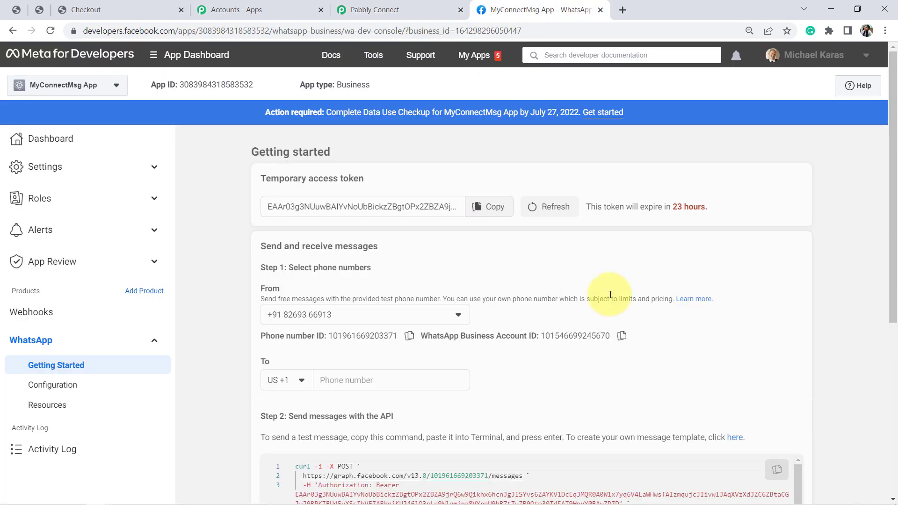
left_click(621, 338)
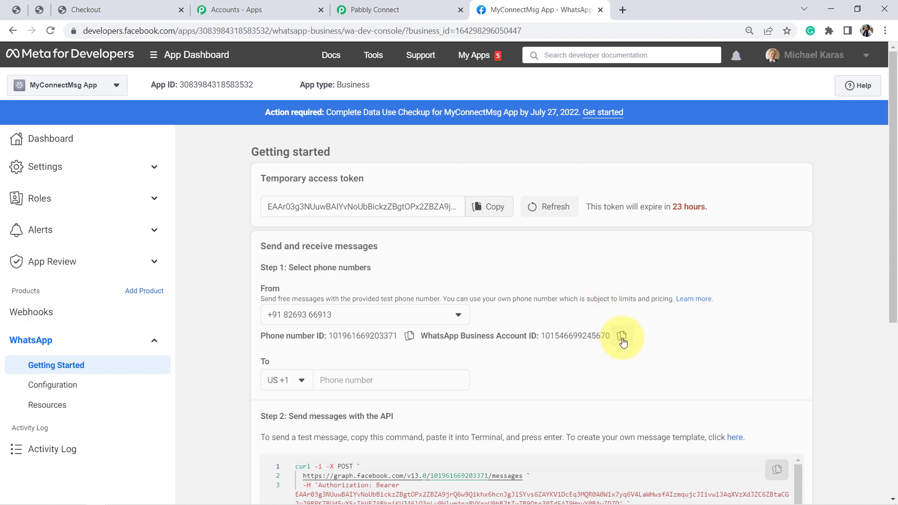
left_click(384, 8)
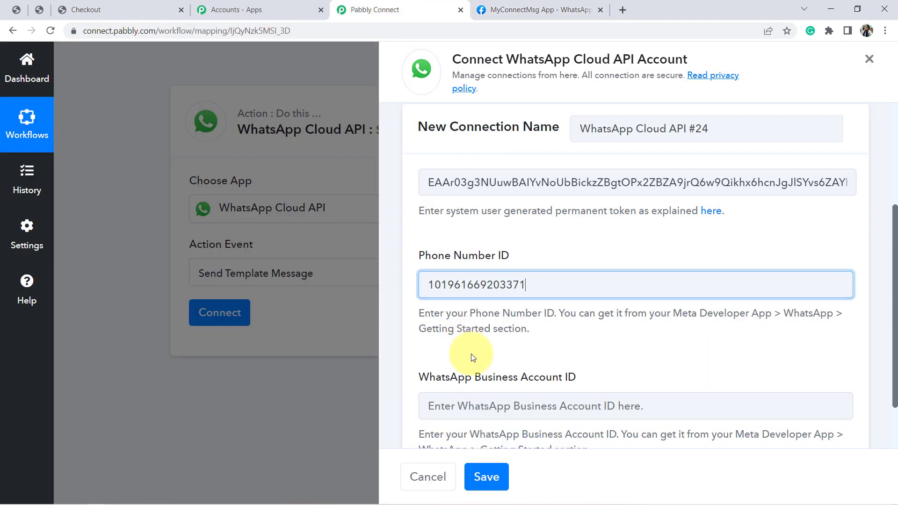
left_click(490, 395)
key("ctrl+v")
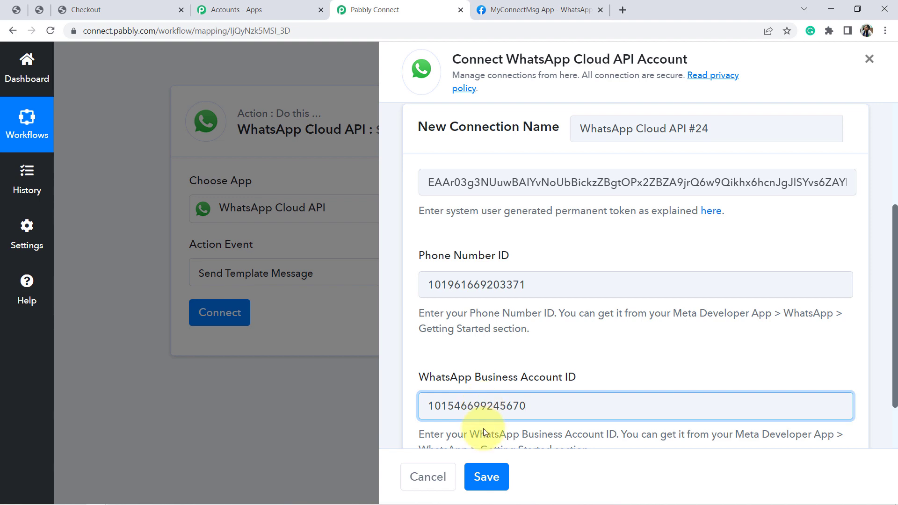
left_click(487, 476)
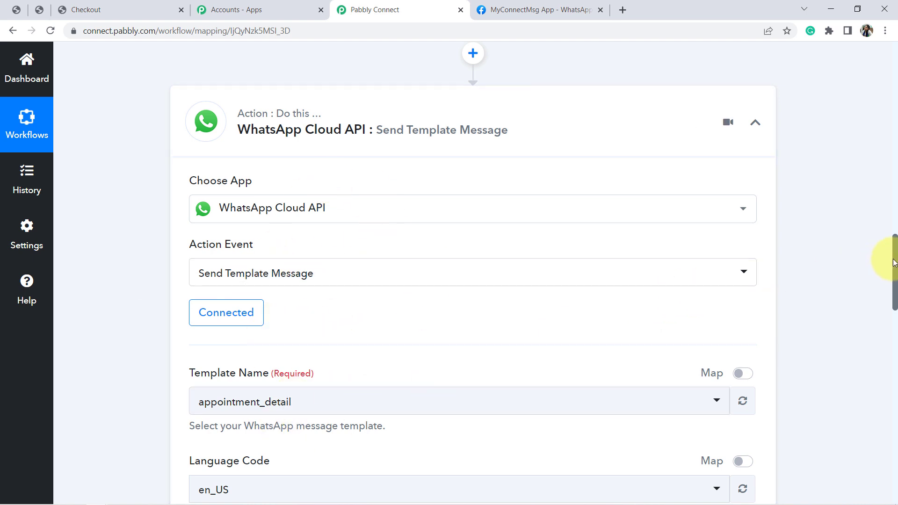
Open the list of available message templates for the WhatsApp action's Template Name
scroll(894, 263, "down", 3)
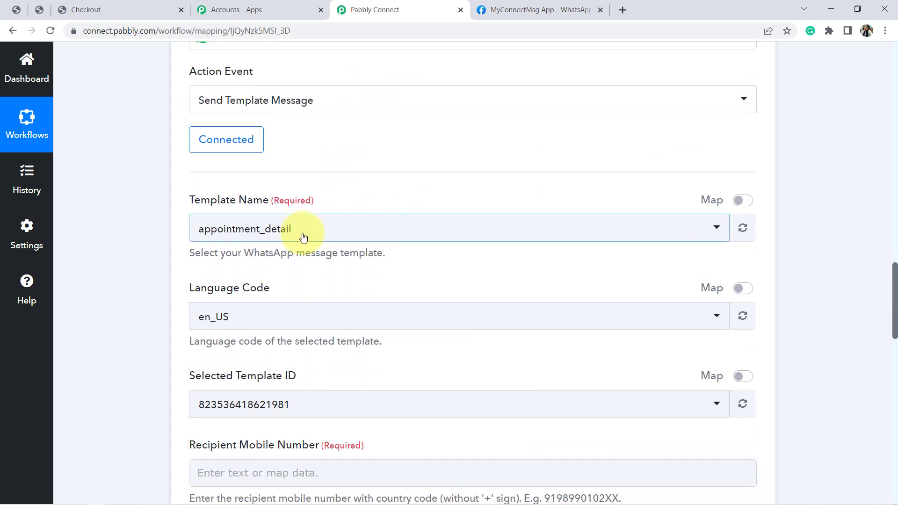
left_click(286, 234)
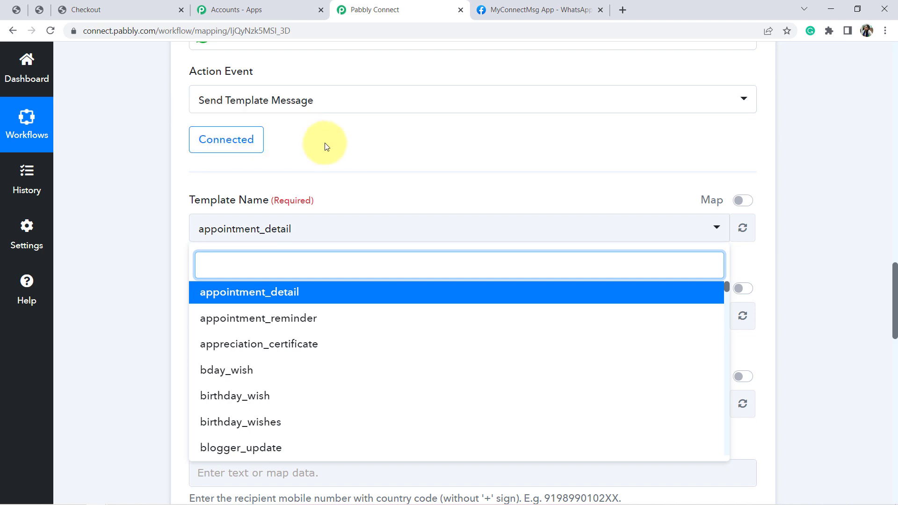
Examine the temporary access token section and its expiry notice in Meta for Developers, and return to the Template Name setting in Pabbly Connect
left_click(547, 6)
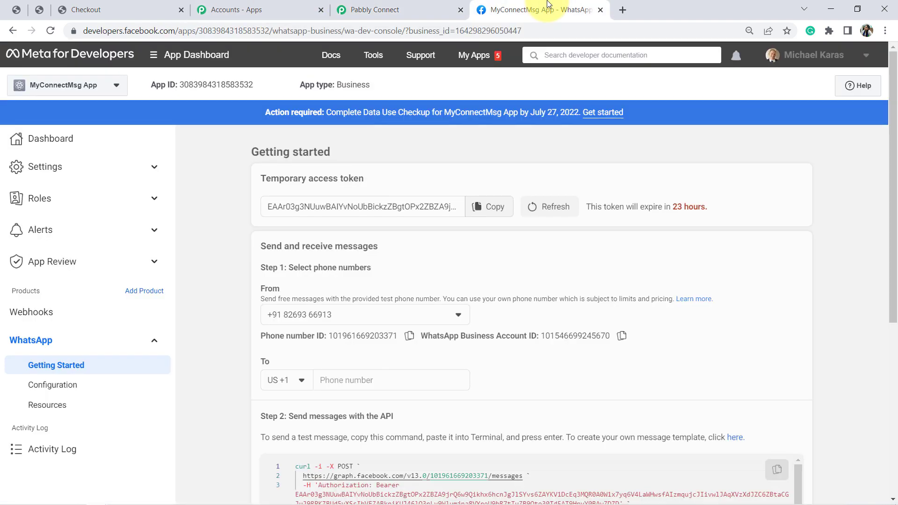
triple_click(288, 180)
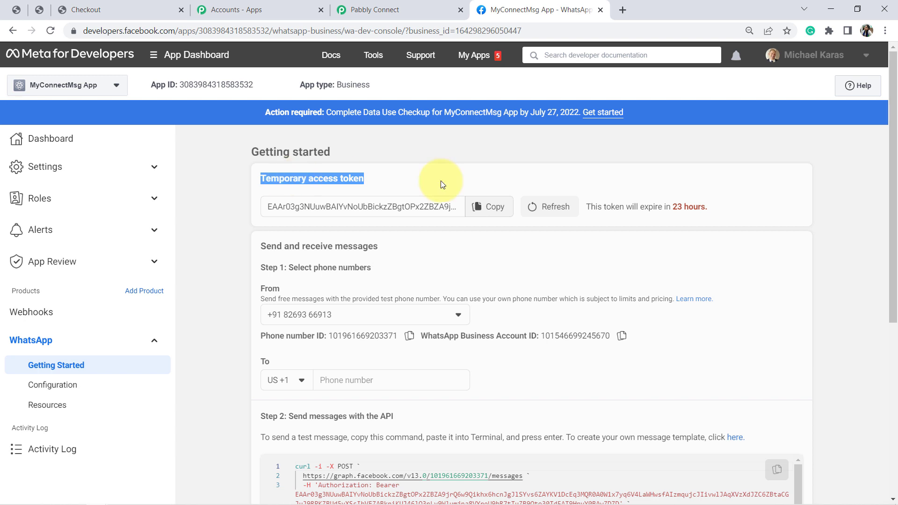
left_click(595, 184)
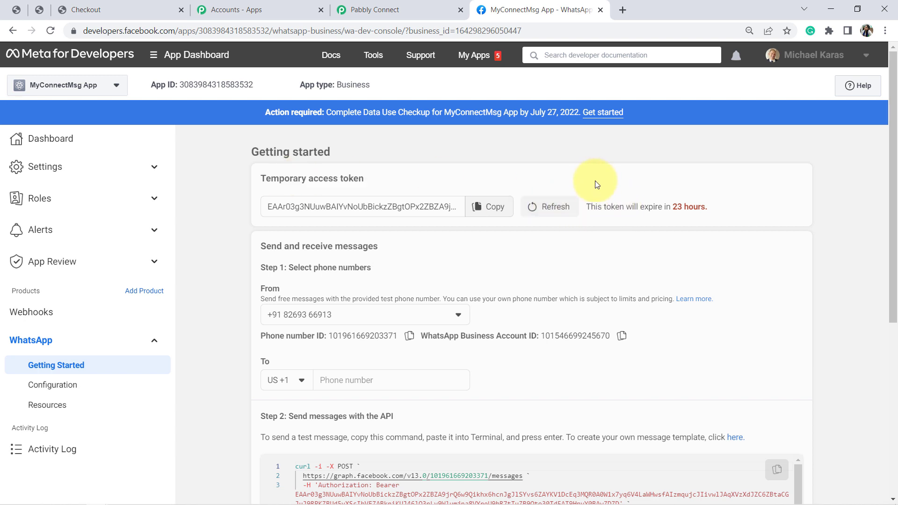
triple_click(602, 207)
left_click(638, 204)
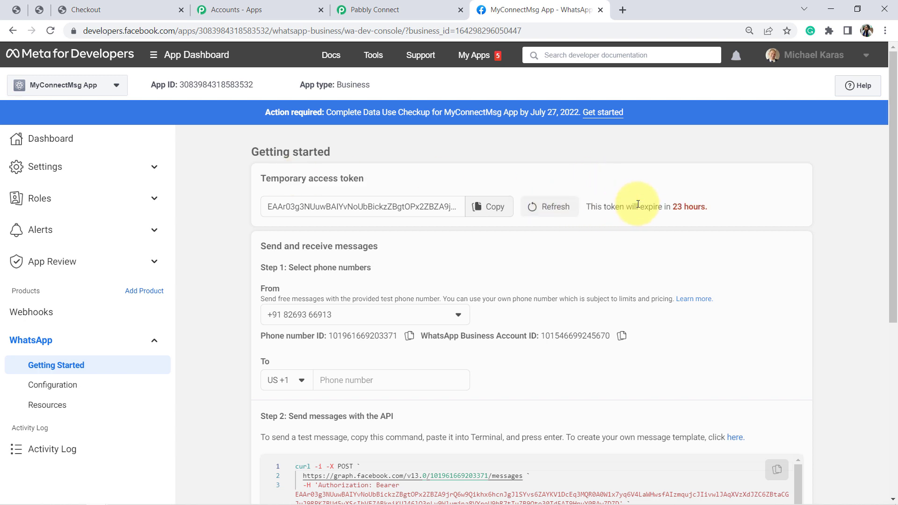
triple_click(638, 205)
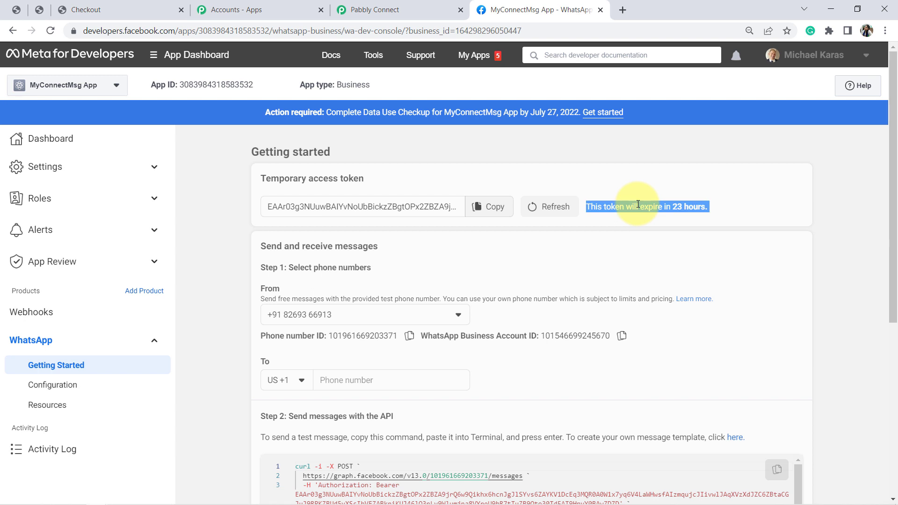
double_click(694, 206)
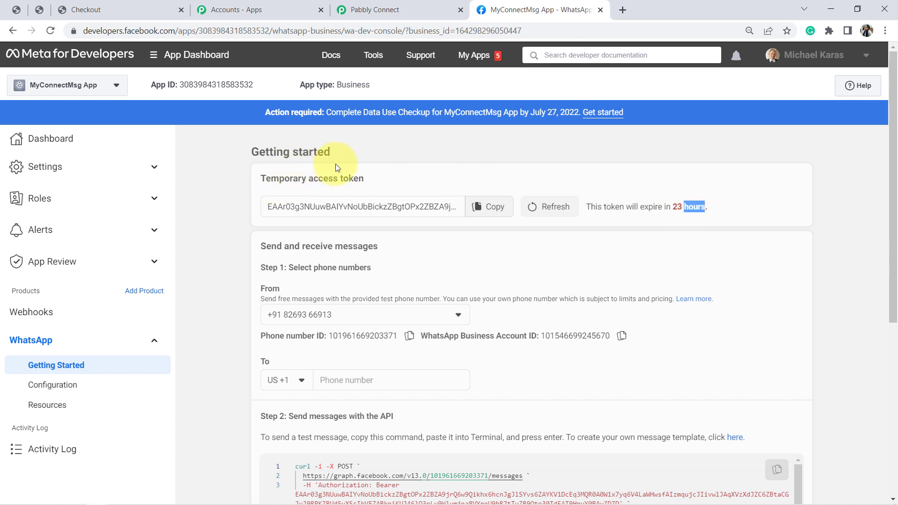
left_click(356, 175)
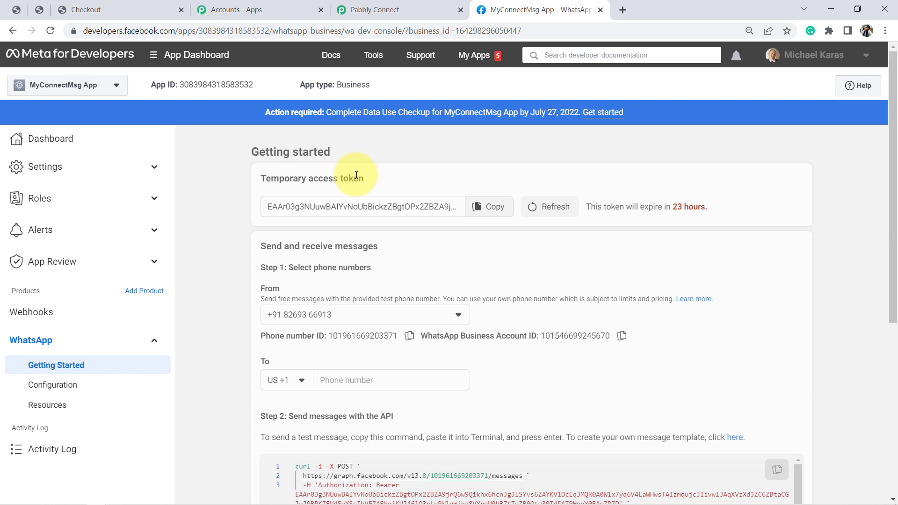
triple_click(356, 175)
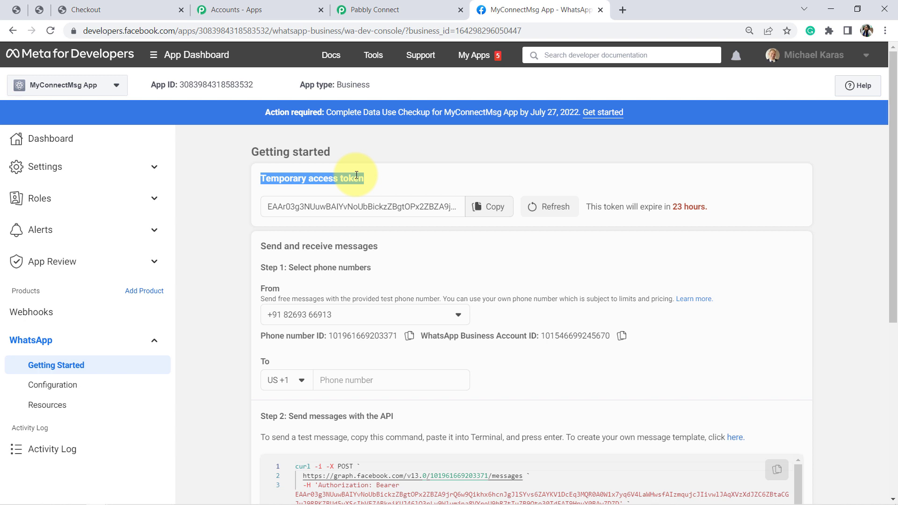
left_click(397, 10)
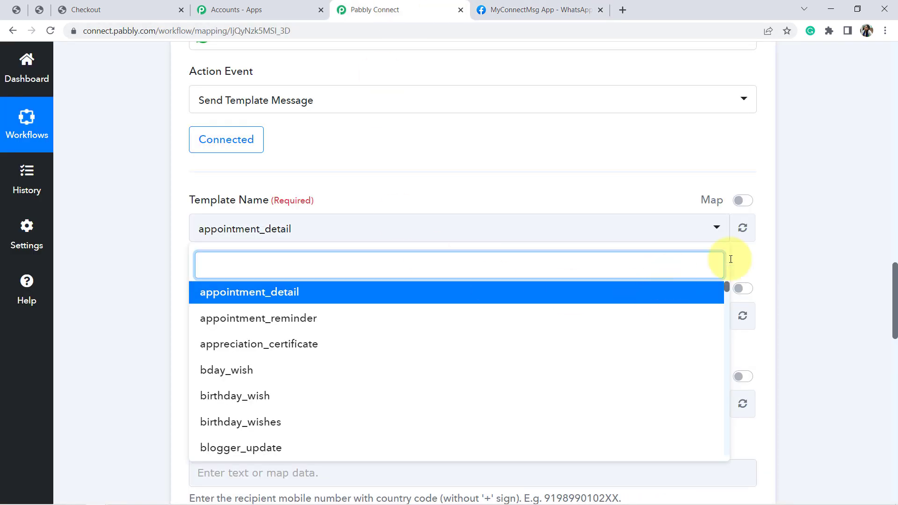
triple_click(250, 196)
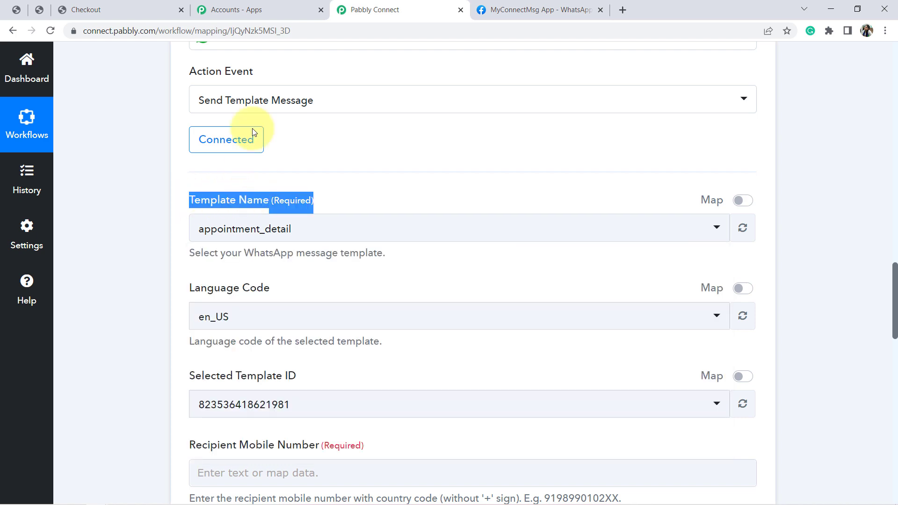
Open the WhatsApp message template manager from the Meta app's getting started page and preview the content of existing templates
left_click(540, 7)
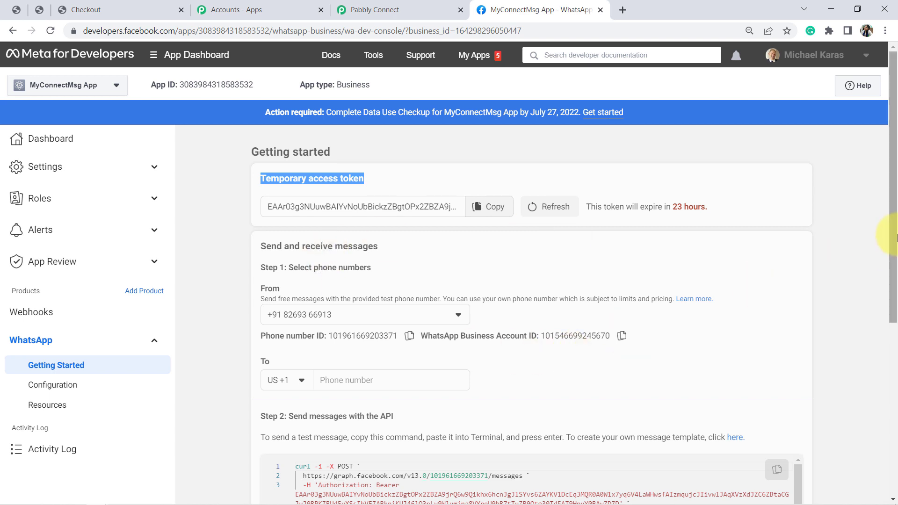
left_click_drag(894, 238, 893, 289)
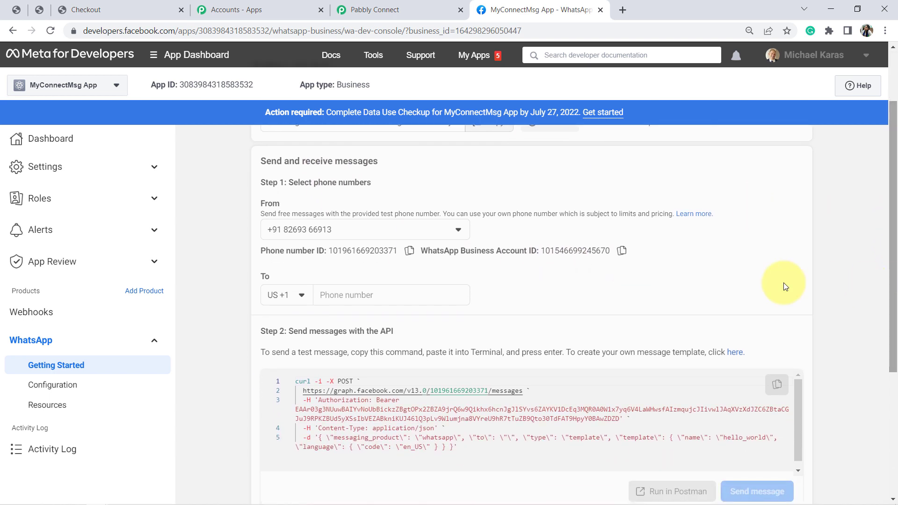
left_click(735, 354)
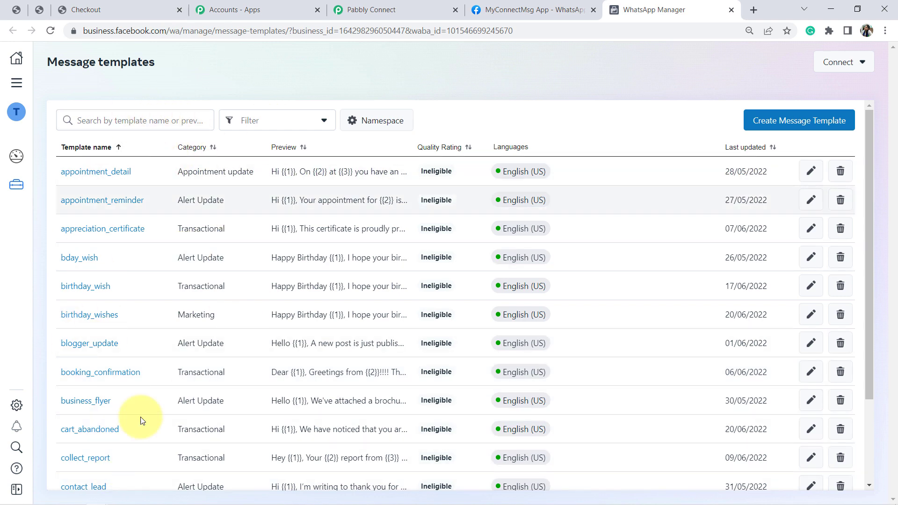
mouse_move(527, 169)
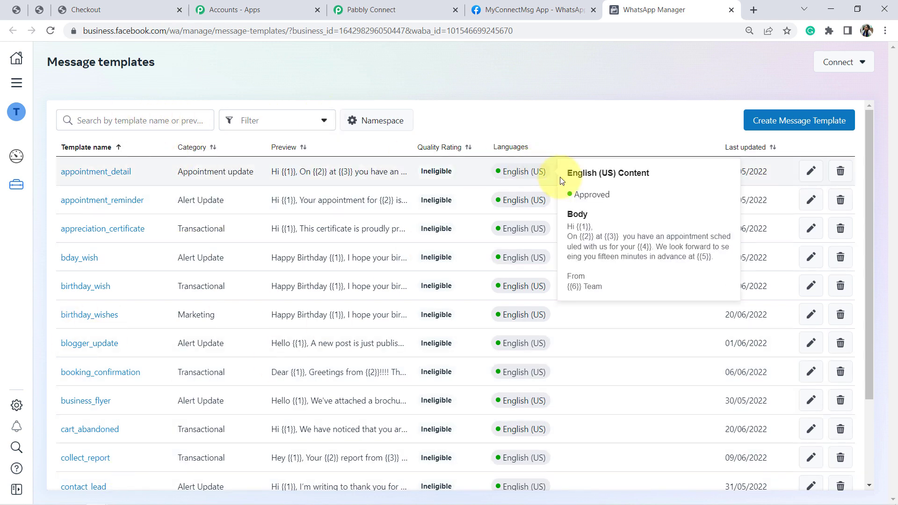
mouse_move(540, 201)
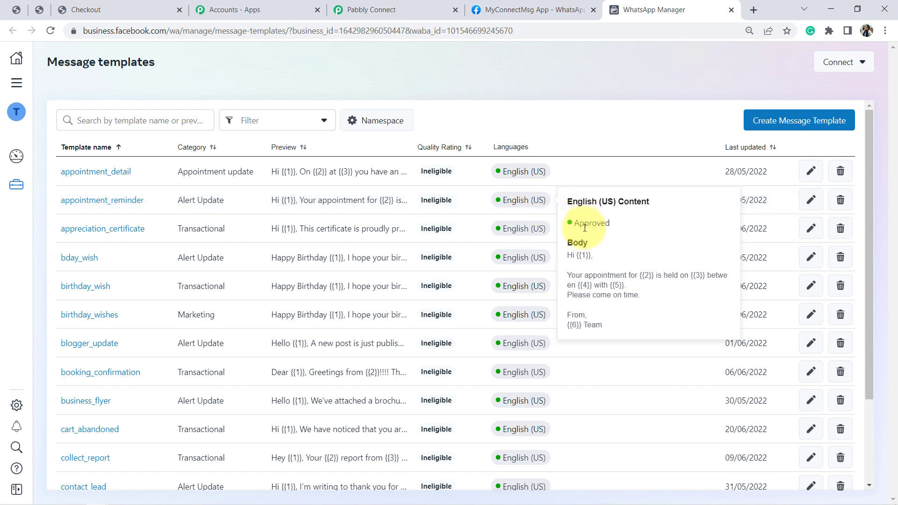
mouse_move(534, 230)
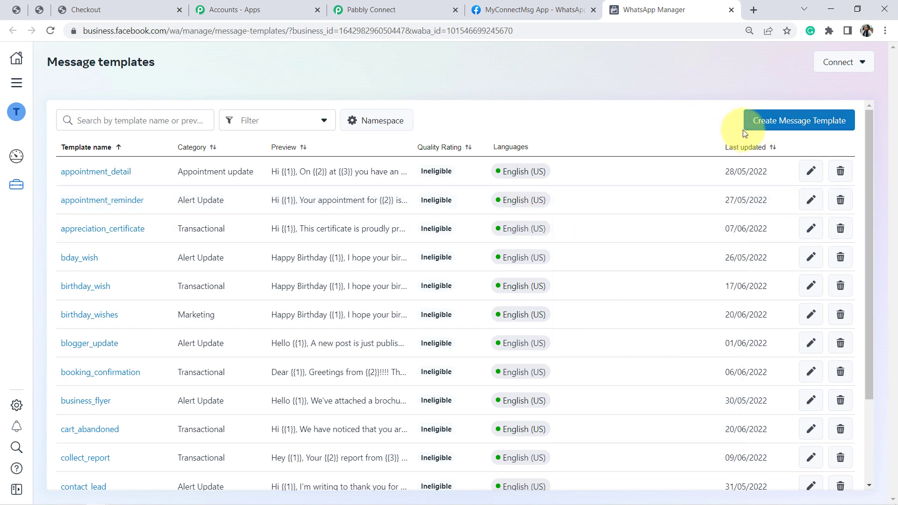
Start a new message template in the Transactional category and name it message_for_order_placement
left_click(769, 121)
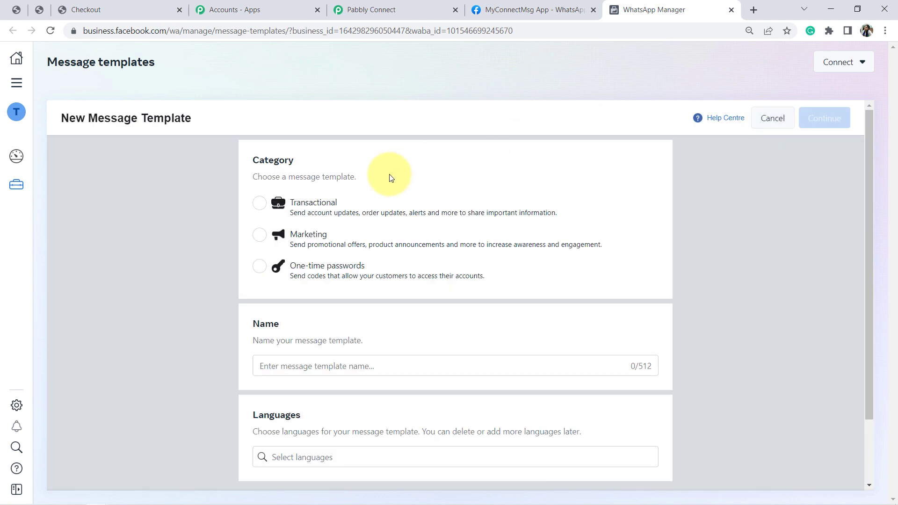
left_click(260, 204)
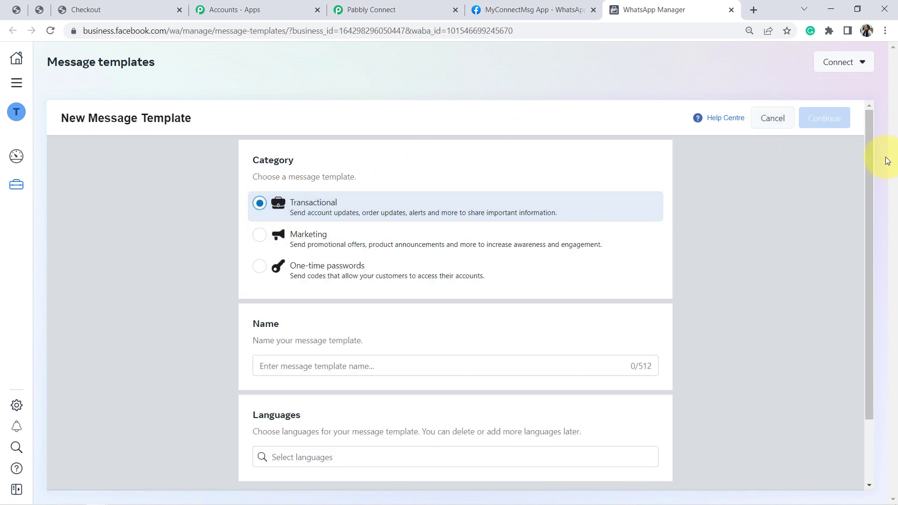
left_click_drag(869, 152, 874, 219)
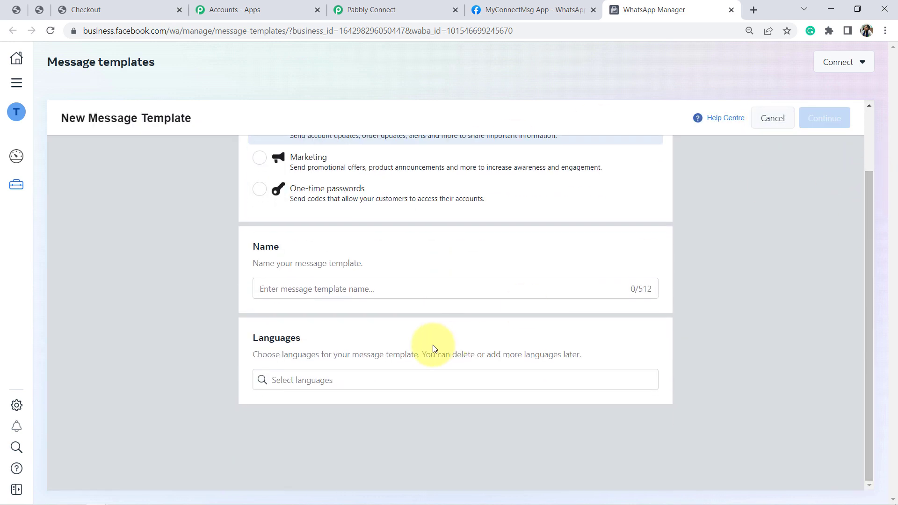
left_click(361, 290)
type("mess")
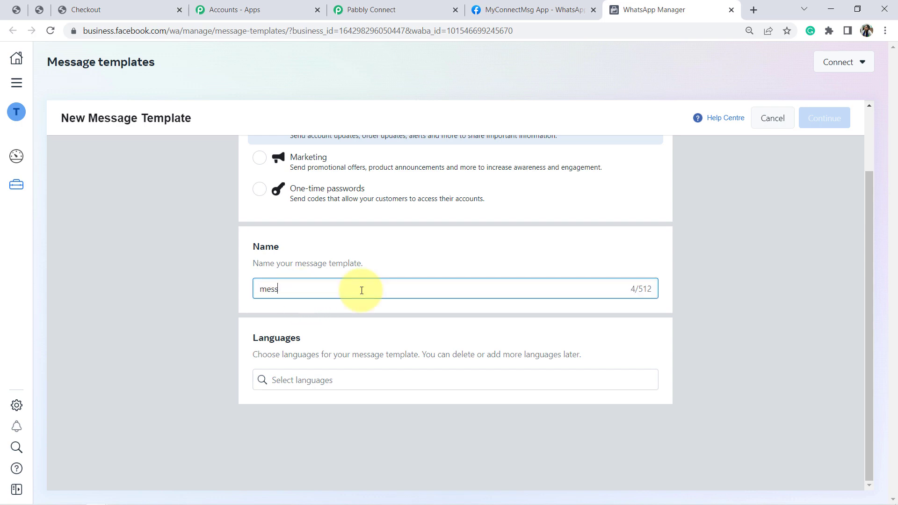
type("age_for_order_placement")
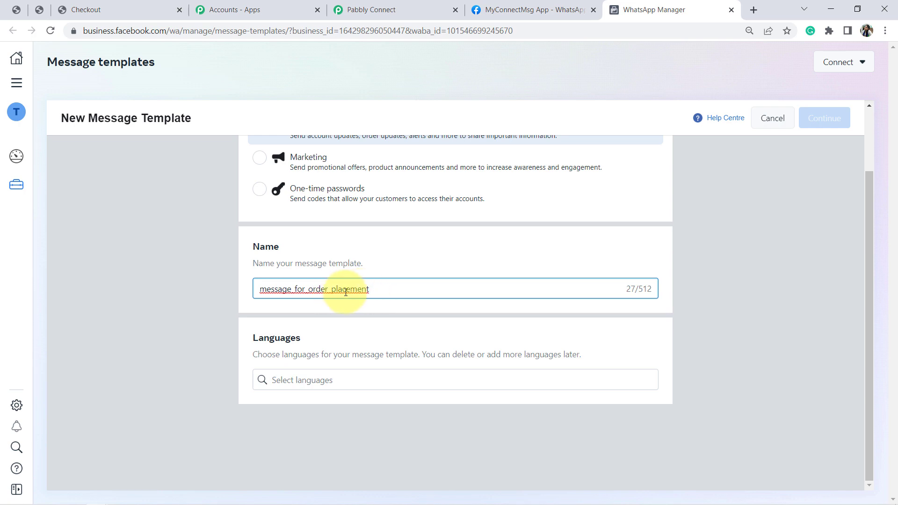
Set the new template's language to English and continue to its message content
left_click(286, 378)
type("eng")
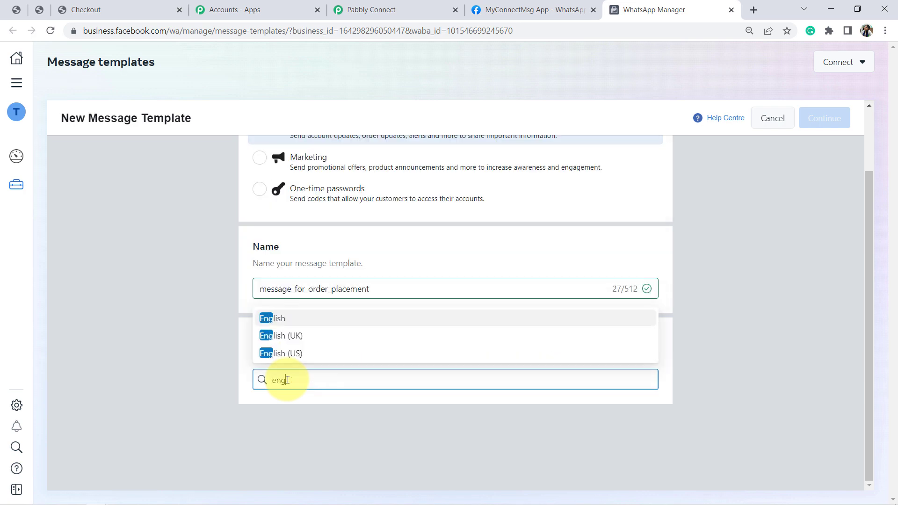
left_click(277, 321)
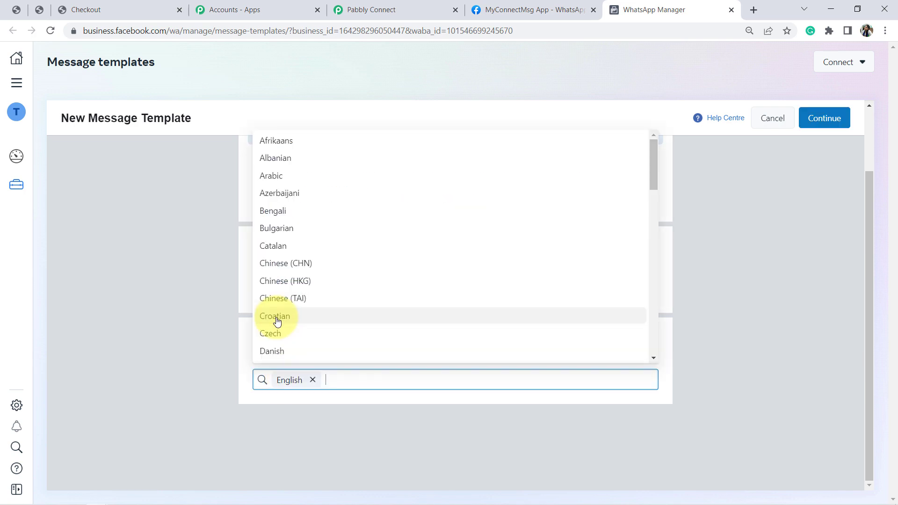
left_click(832, 120)
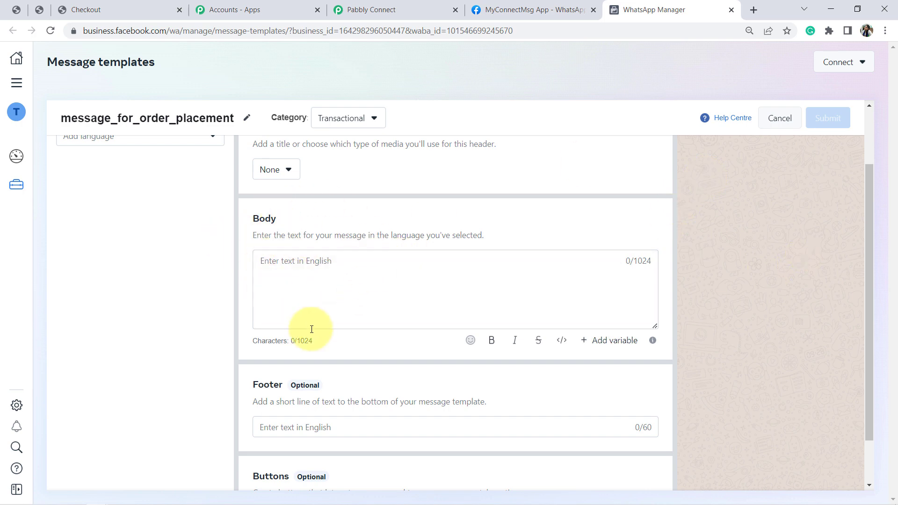
Begin the template body with "Hi" followed by a sample customer's first name and a comma, and check the message preview
left_click(306, 252)
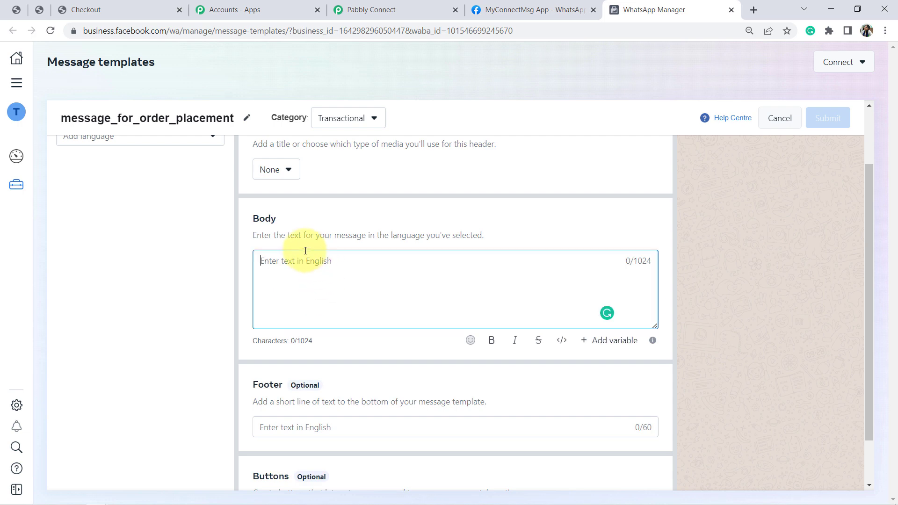
type("Hi")
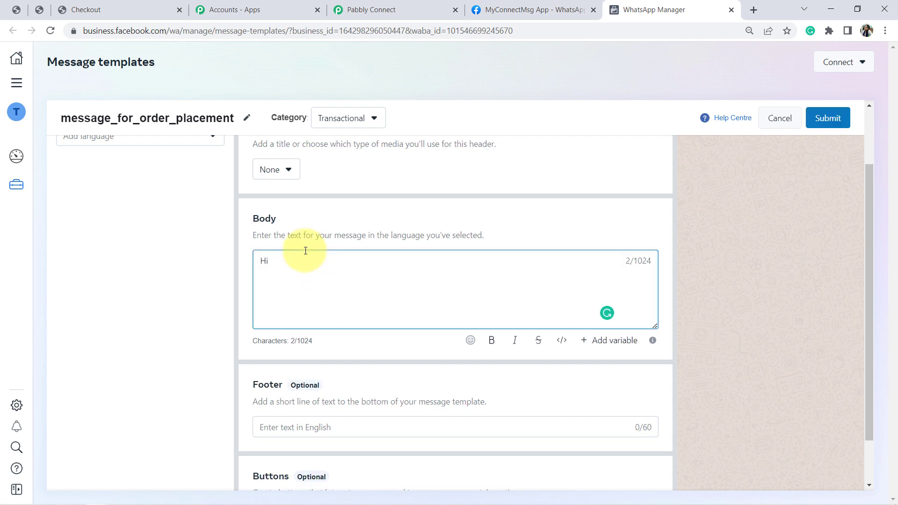
type(" Sonam,")
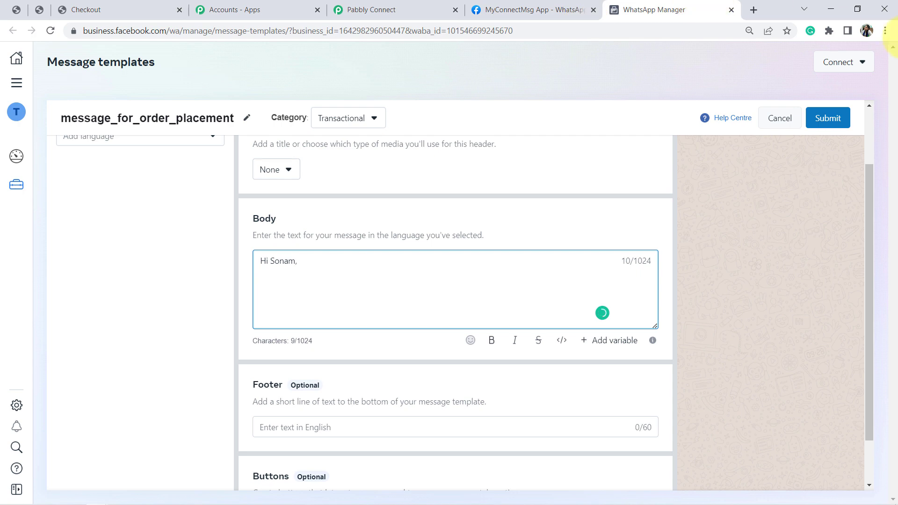
left_click(886, 30)
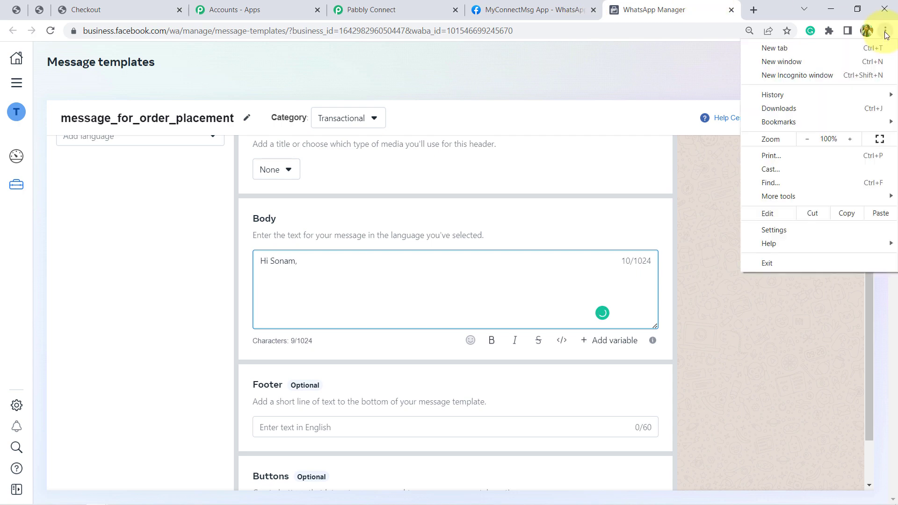
left_click(807, 139)
left_click(758, 297)
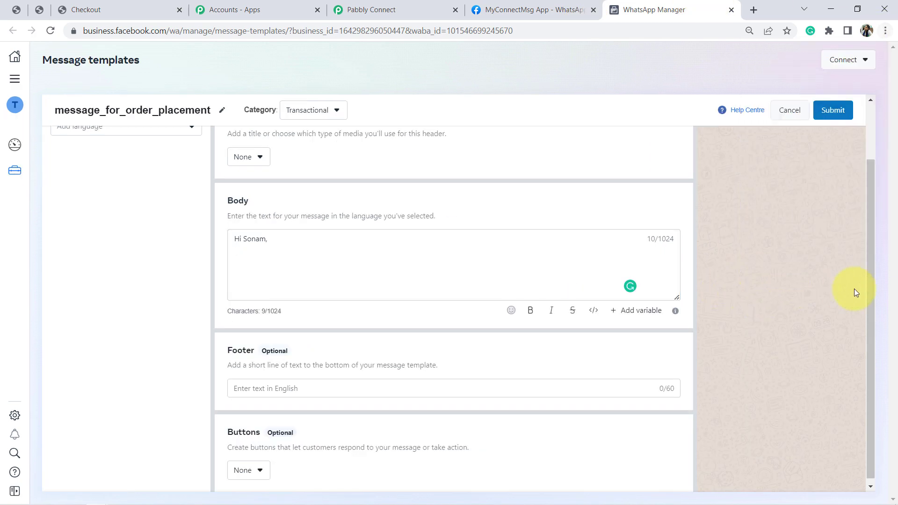
left_click_drag(868, 279, 864, 238)
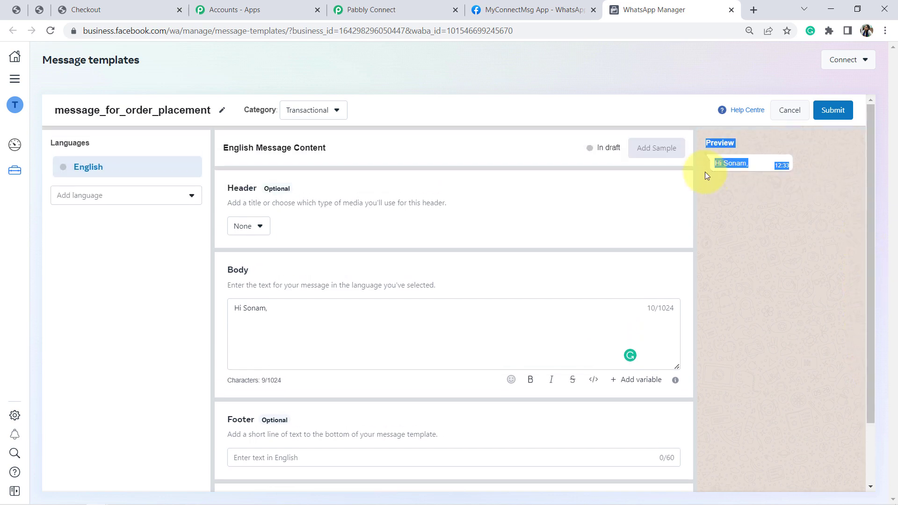
left_click(737, 164)
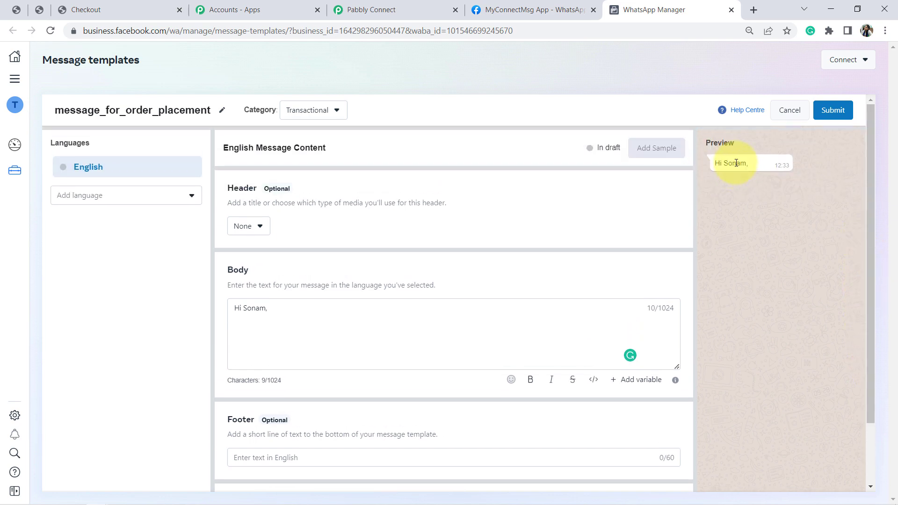
Add the body line "Thank you for shopping with us..." below the greeting, correcting its spacing and spelling
left_click(275, 312)
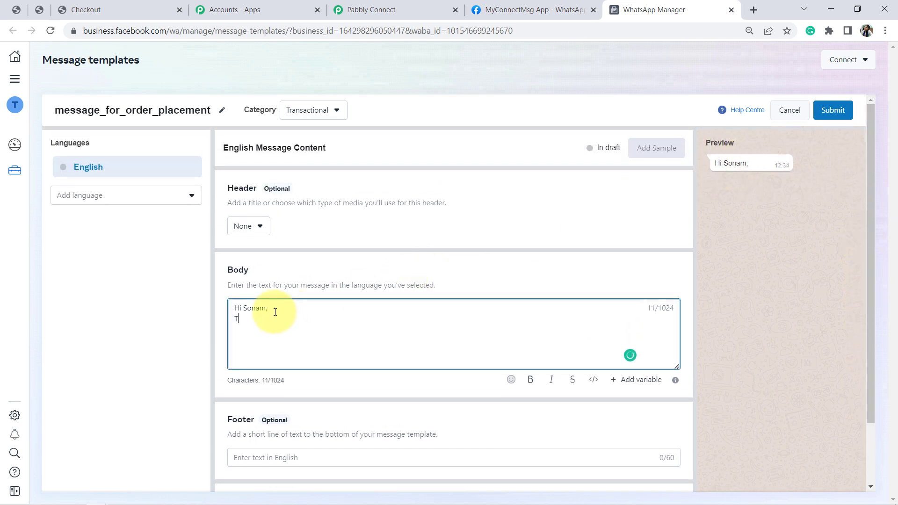
type("Thank you for ")
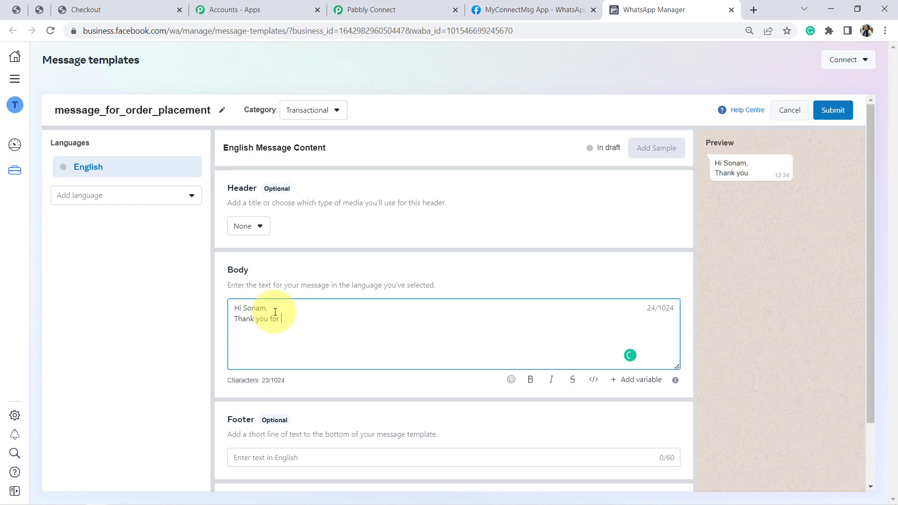
type("shopiing withus...")
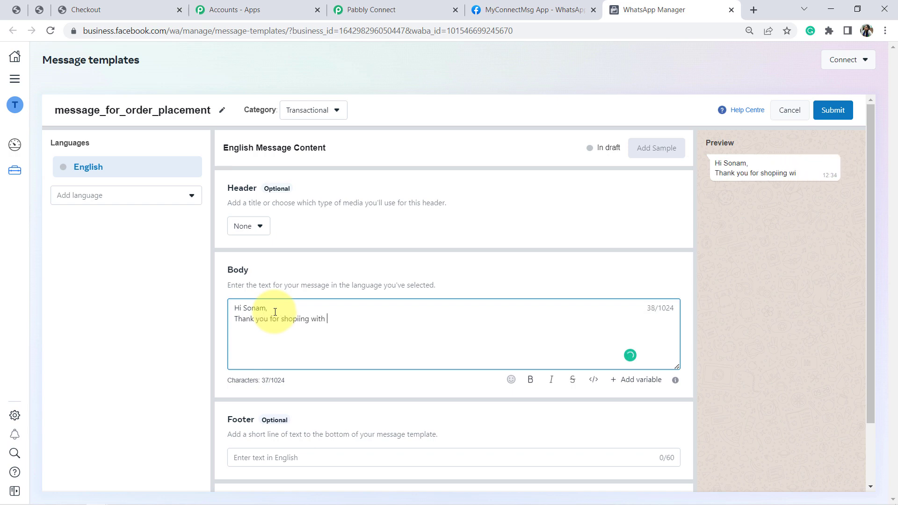
mouse_move(297, 327)
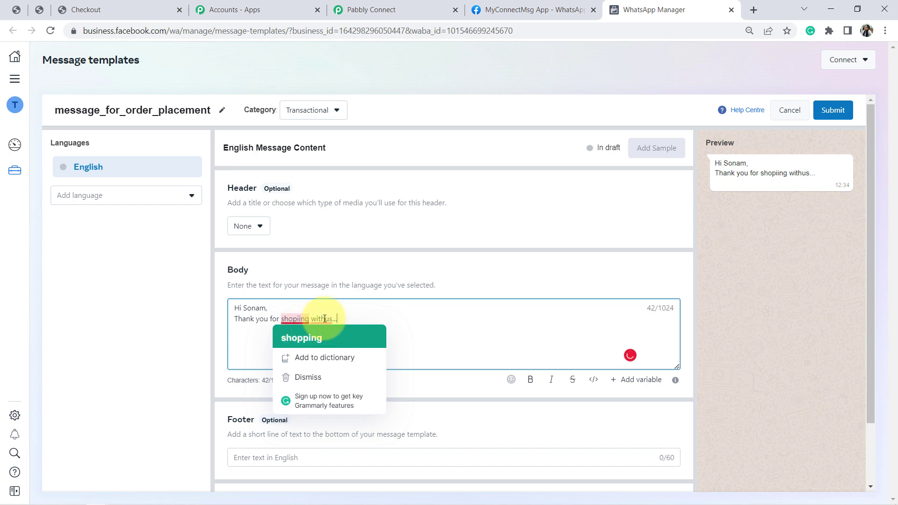
left_click(324, 319)
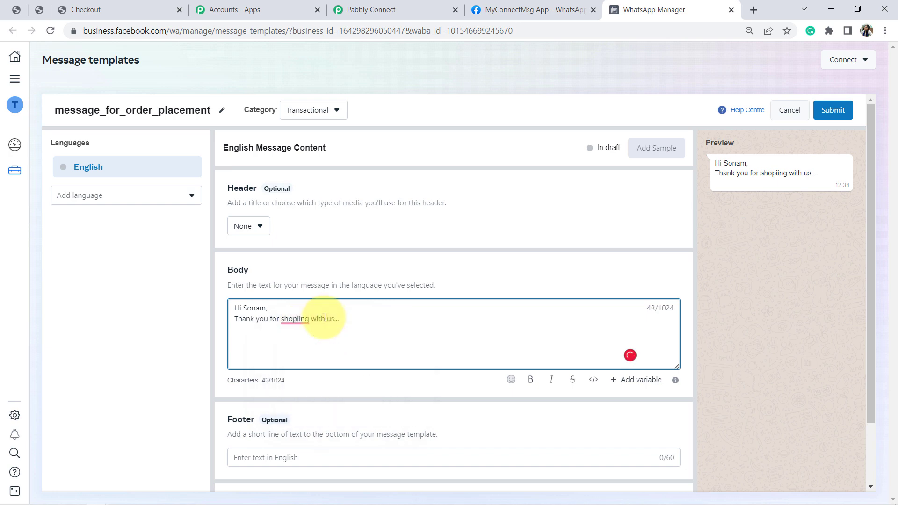
mouse_move(294, 318)
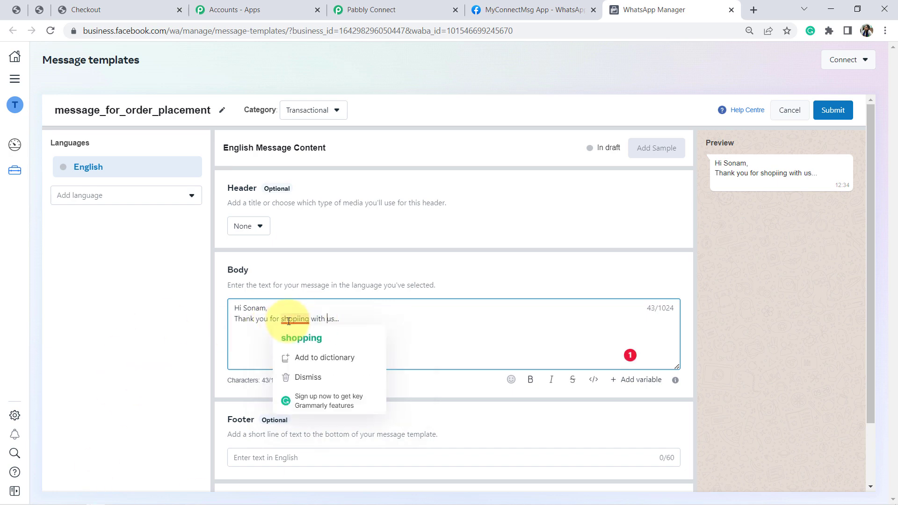
left_click(305, 339)
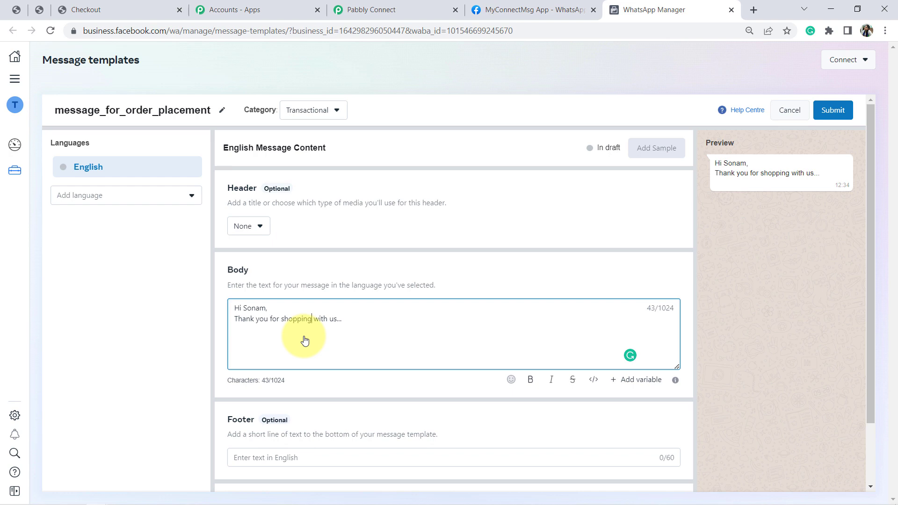
Replace the sample first name in the body's greeting with the variable {{1}}
double_click(259, 307)
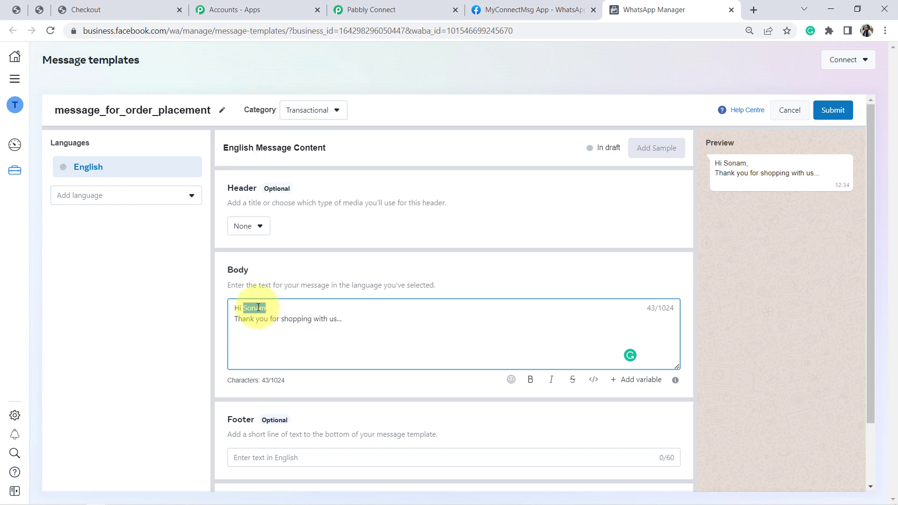
key("BackSpace")
key("BackSpace")
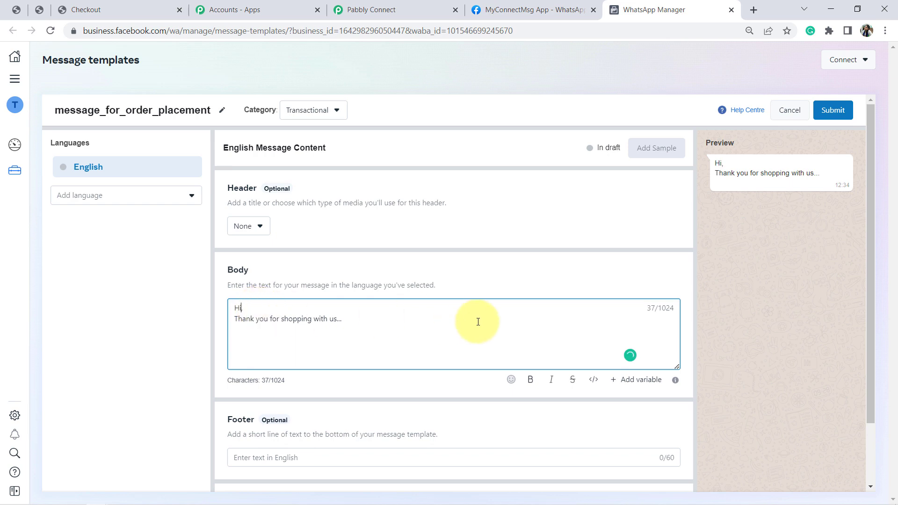
left_click(625, 380)
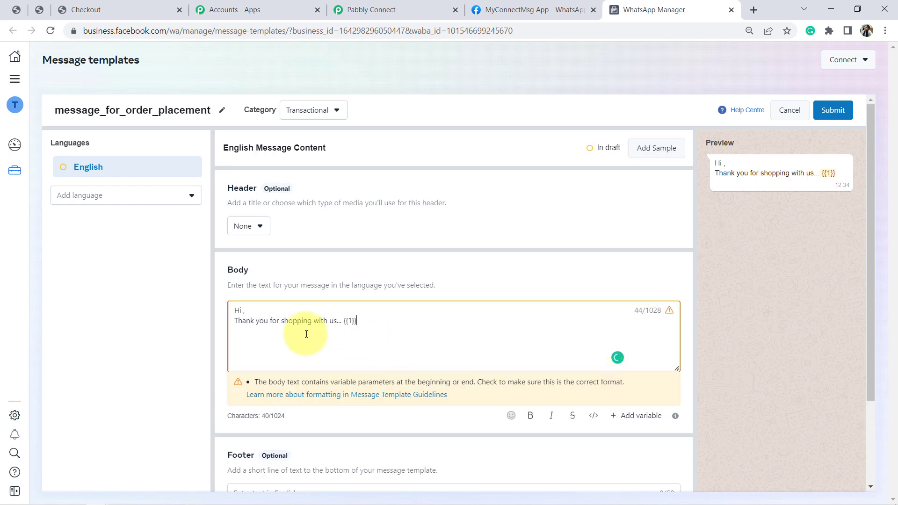
key("shift+Left")
key("shift+Left")
key("shift+Left")
key("shift+Left")
key("shift+Left")
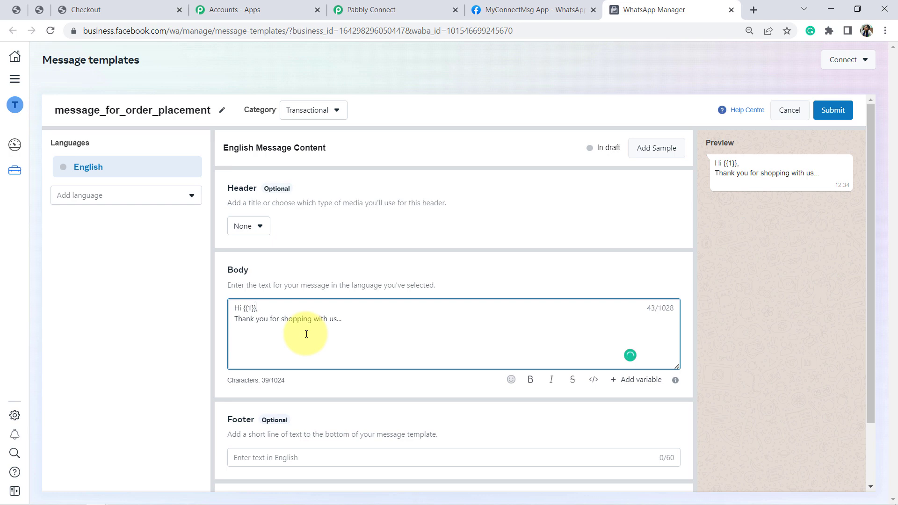
left_click(245, 309)
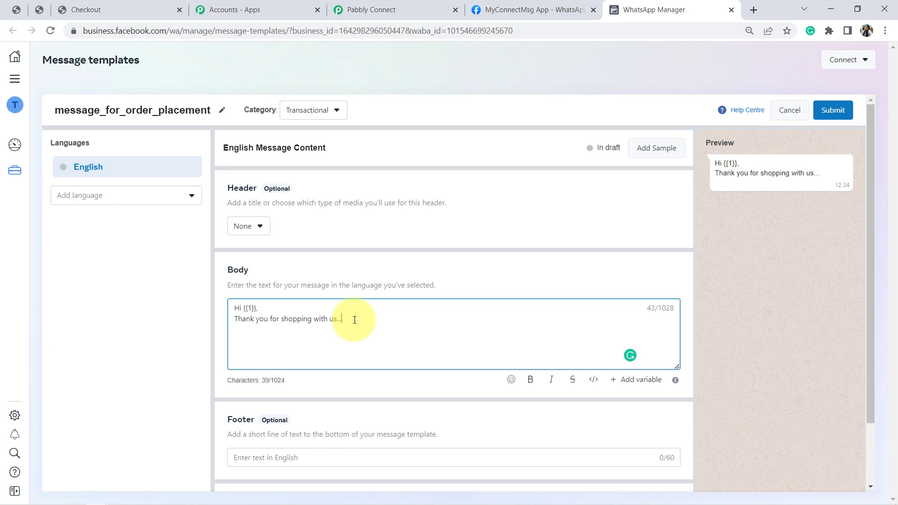
Add the body line "Your order" below the thank-you line, followed by the variable {{2}}
type("You")
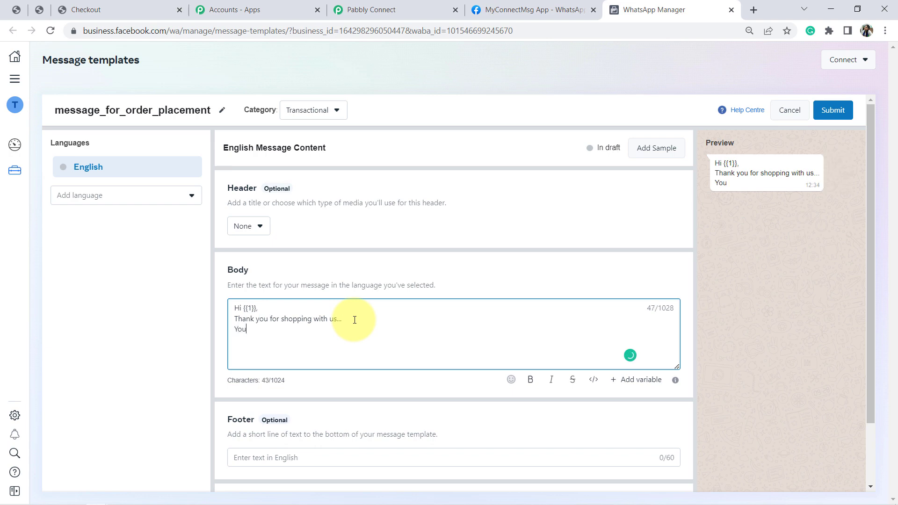
type("r order")
key("BackSpace")
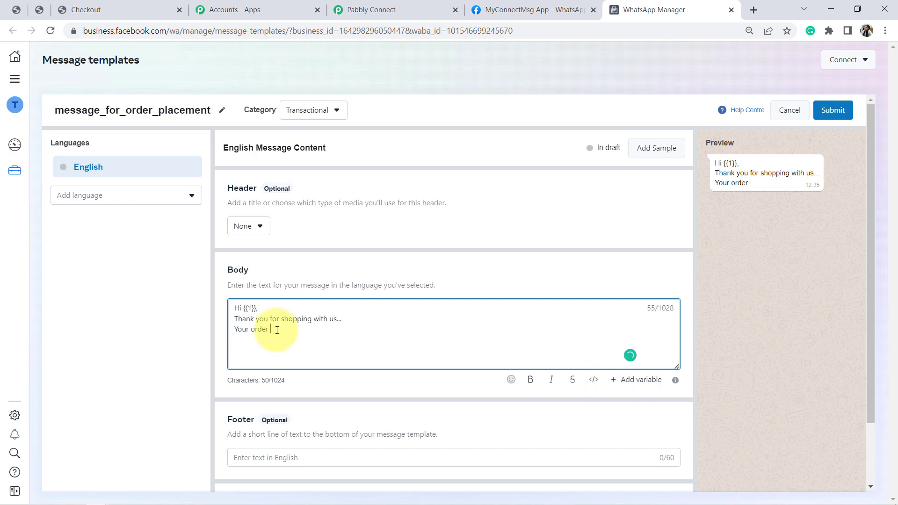
left_click(642, 379)
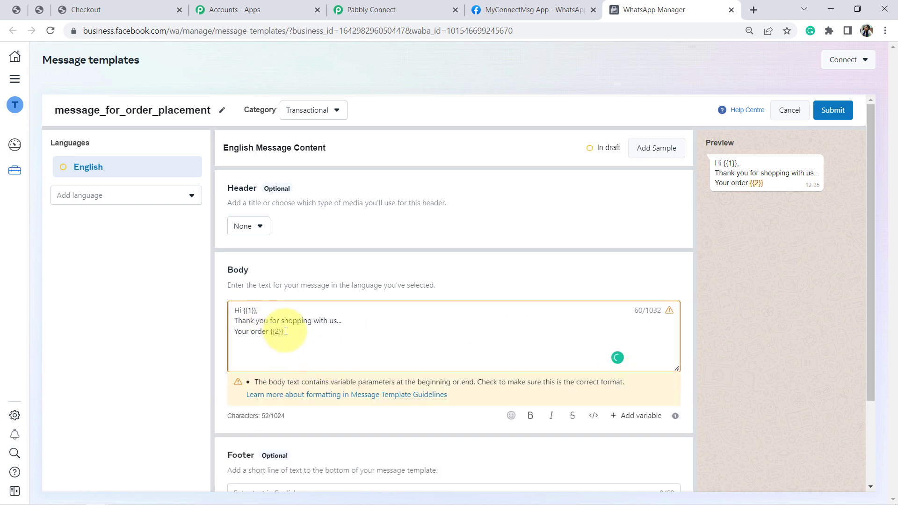
left_click_drag(286, 331, 276, 331)
left_click(293, 335)
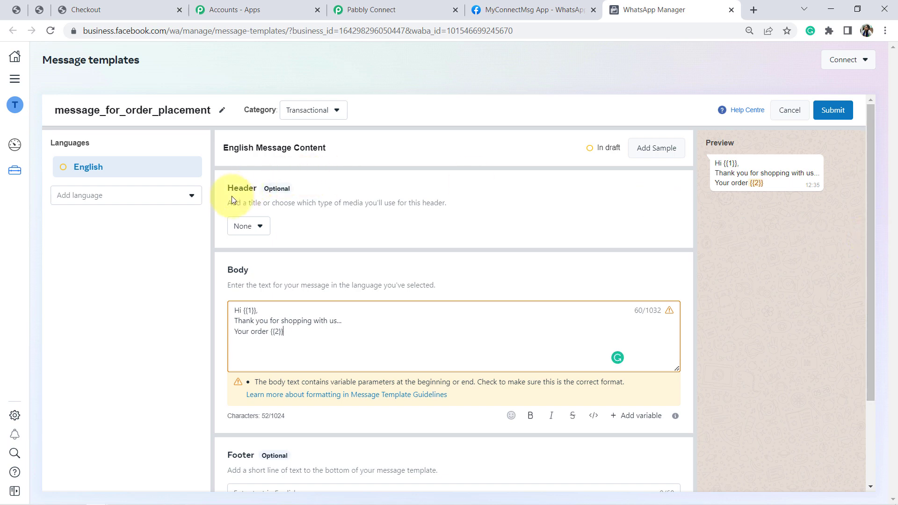
Set the template's header to Media, trying the Image and Video types before choosing Document
left_click_drag(228, 194, 262, 224)
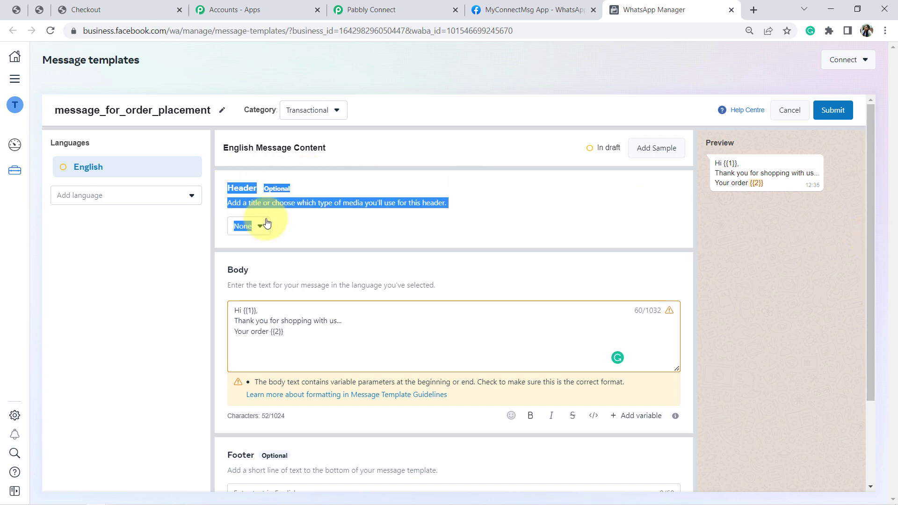
left_click_drag(237, 455, 268, 471)
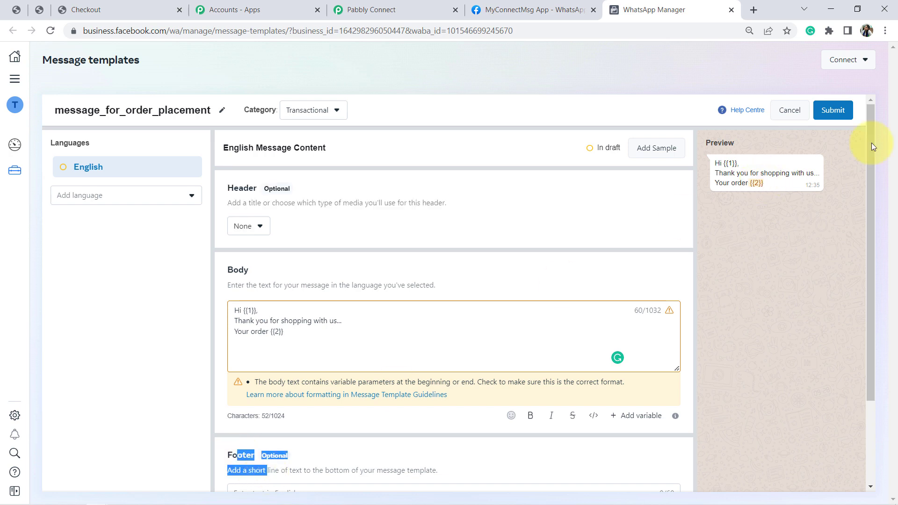
scroll(869, 187, "down", 2)
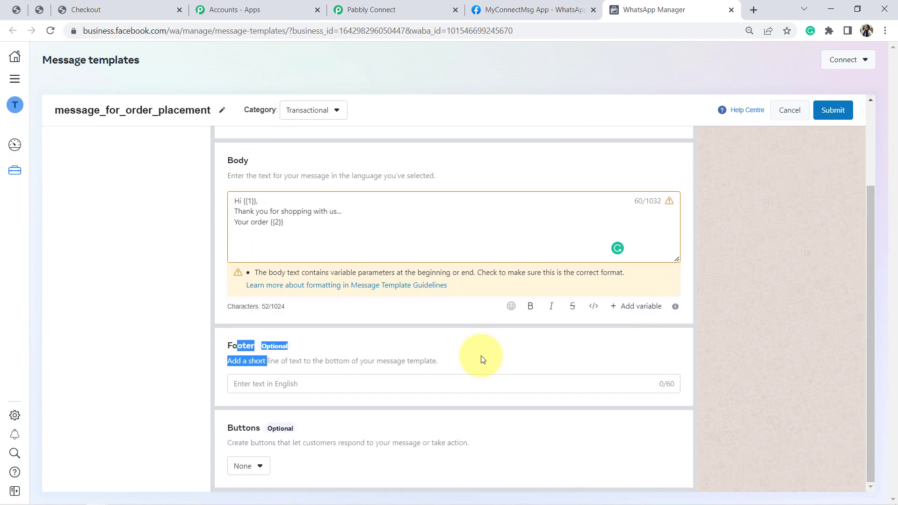
double_click(243, 427)
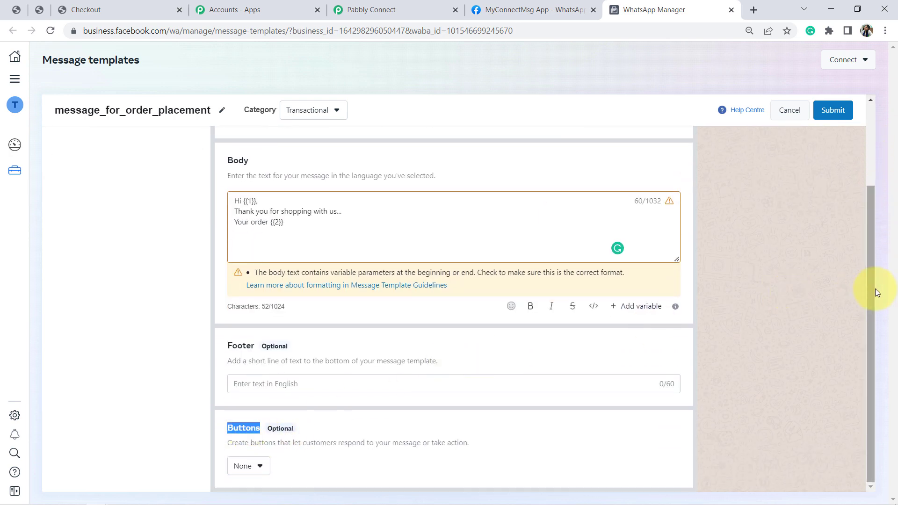
left_click_drag(870, 288, 654, 225)
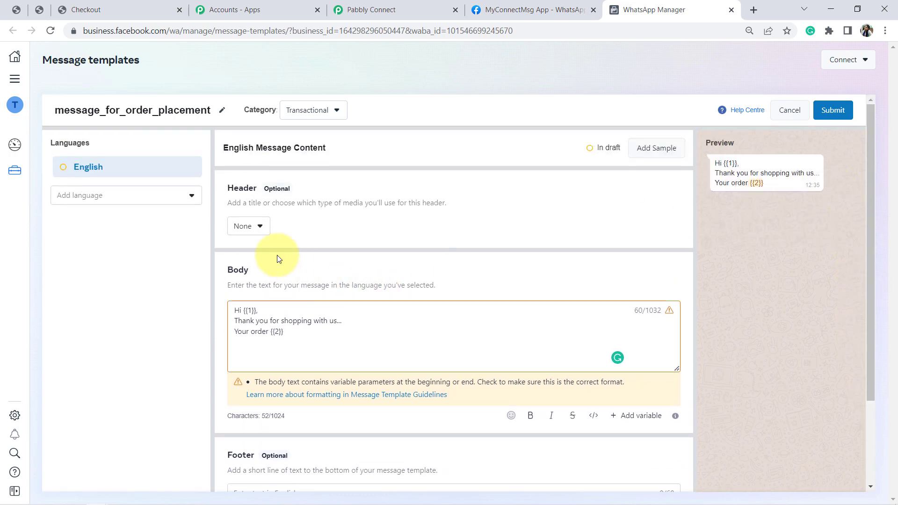
left_click(253, 233)
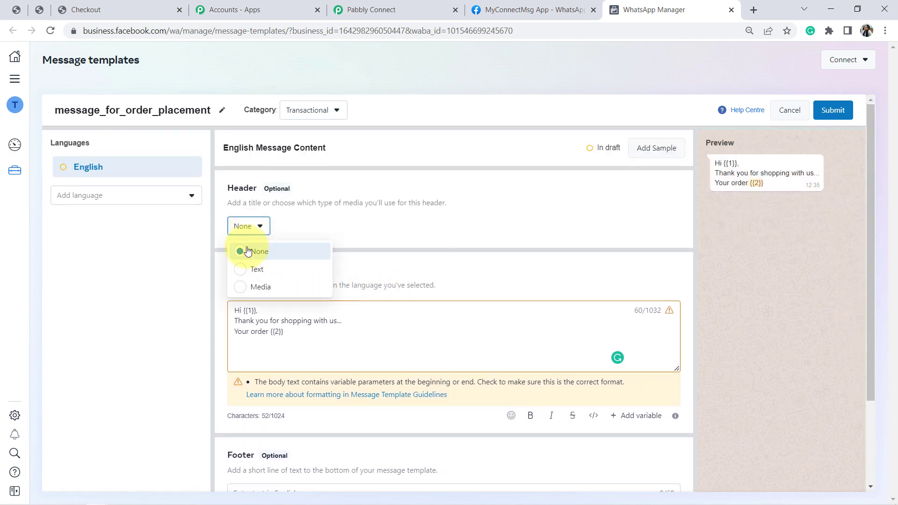
left_click(258, 287)
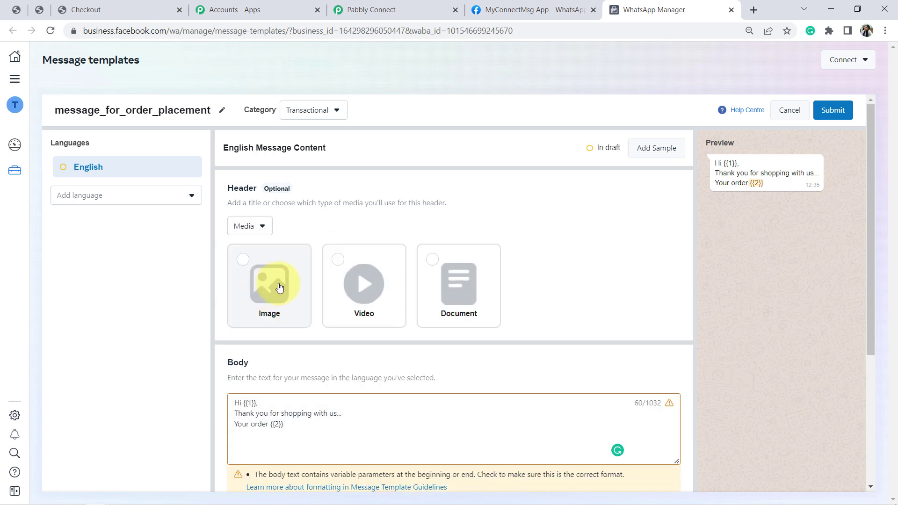
left_click(280, 287)
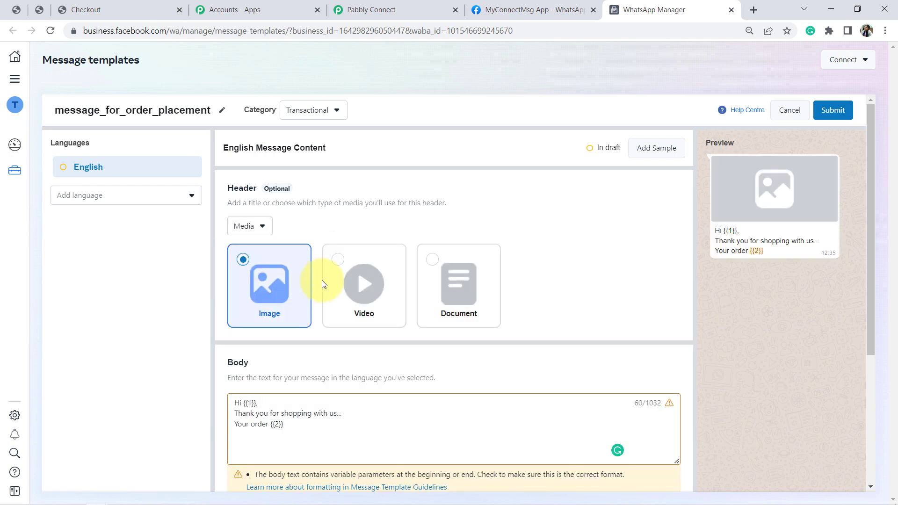
left_click(346, 288)
left_click(450, 286)
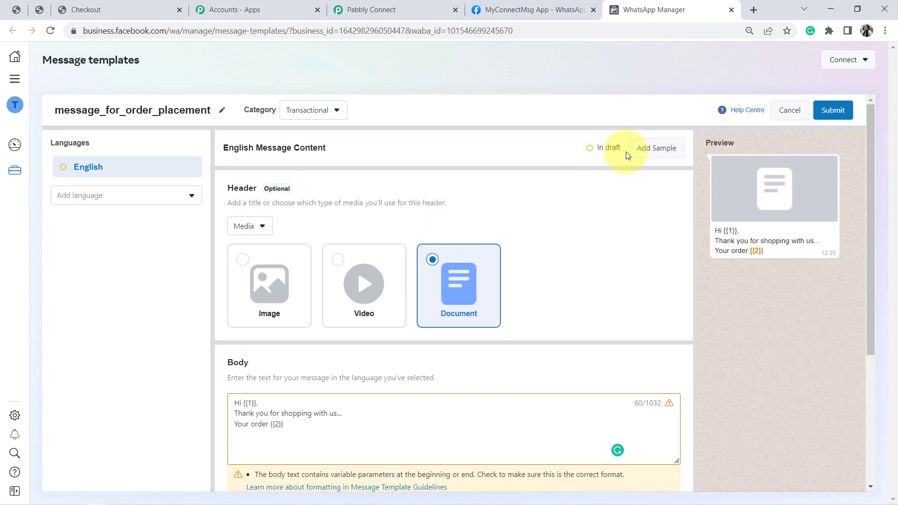
Try sample content with a customer's first name for {{1}} and "Fan" for {{2}}, and discard the whole template draft
left_click(642, 148)
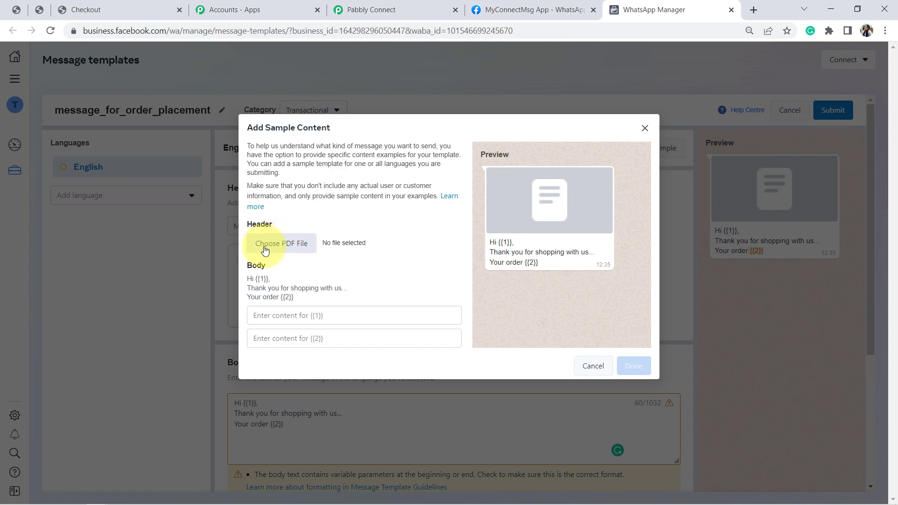
left_click(275, 320)
type("Sonam")
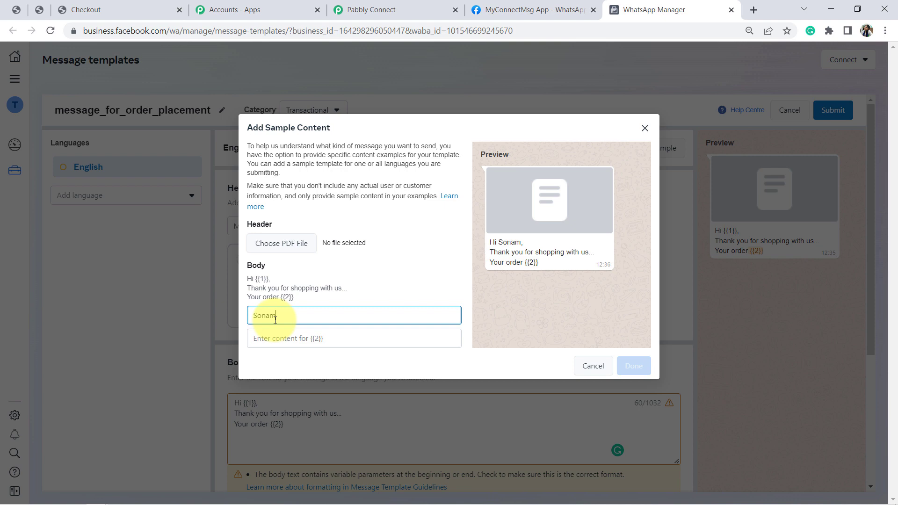
key("Tab")
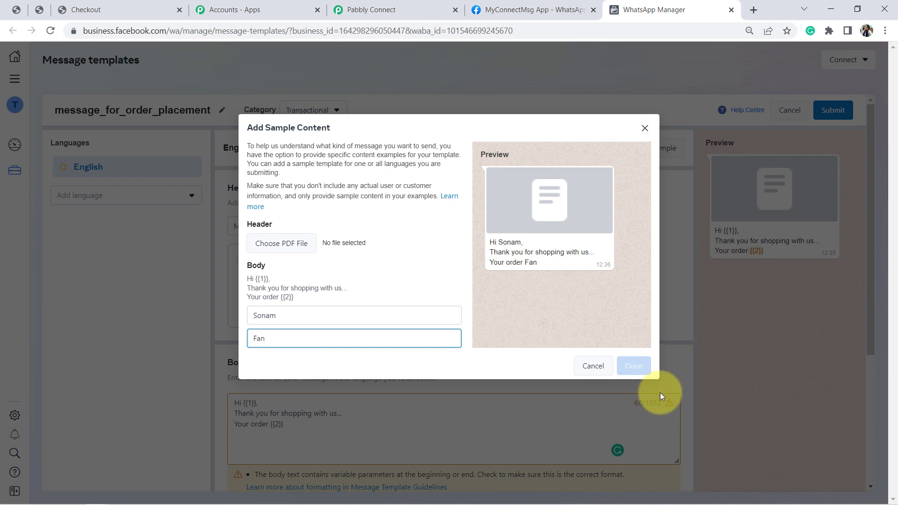
left_click(644, 128)
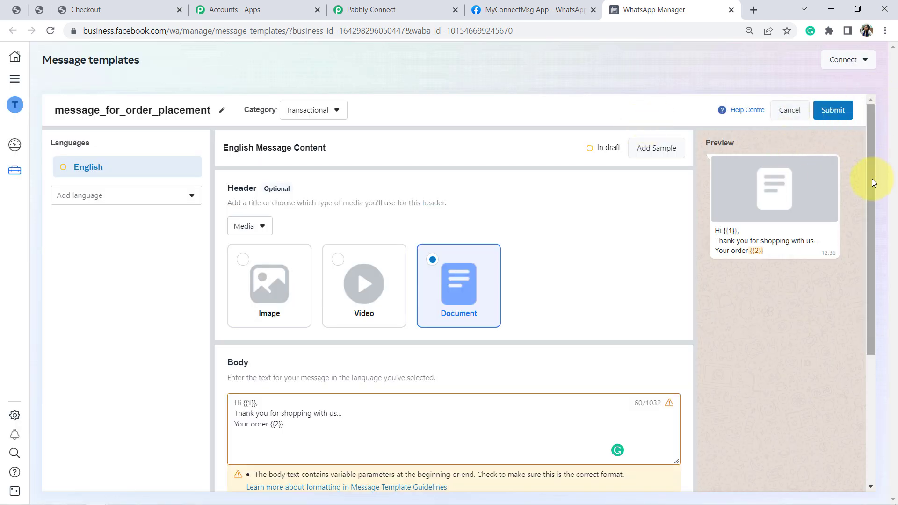
left_click(791, 117)
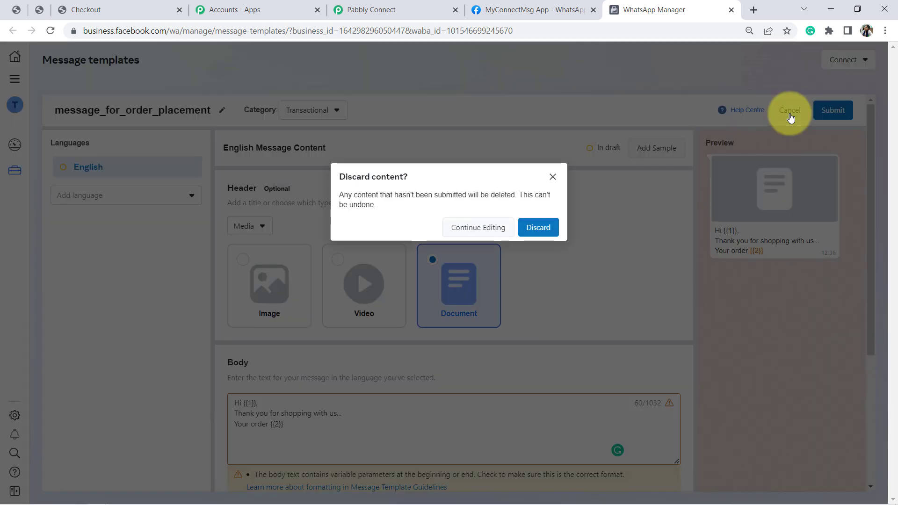
left_click(534, 229)
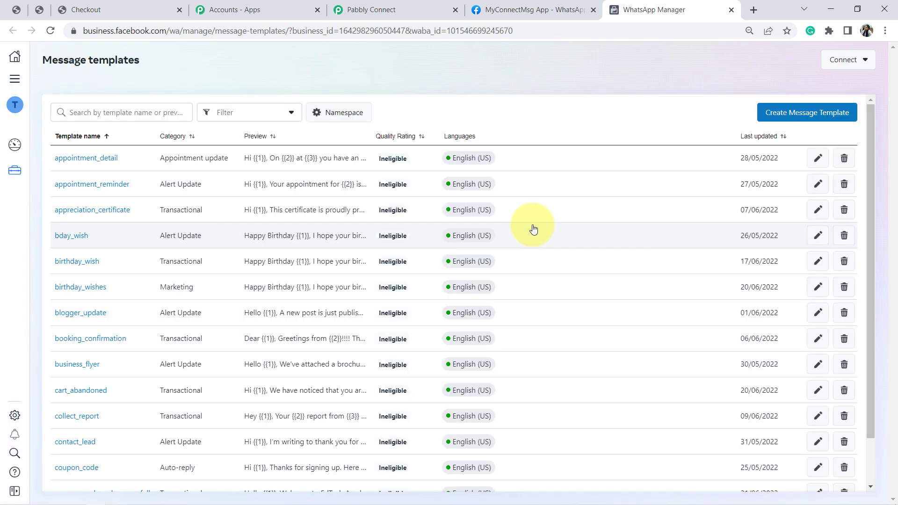
Search the message templates for "wooco" and open woocommerce_order to review its message text and variables
left_click(115, 115)
type("wooco")
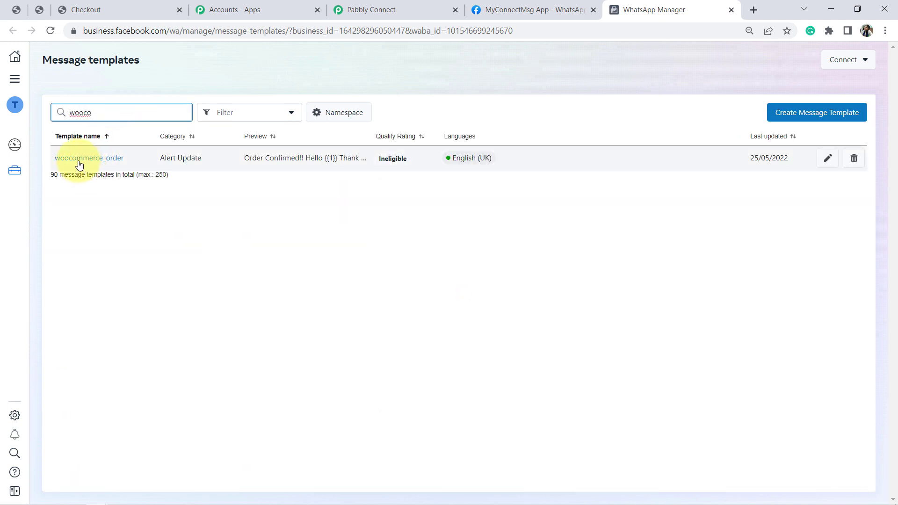
left_click(79, 159)
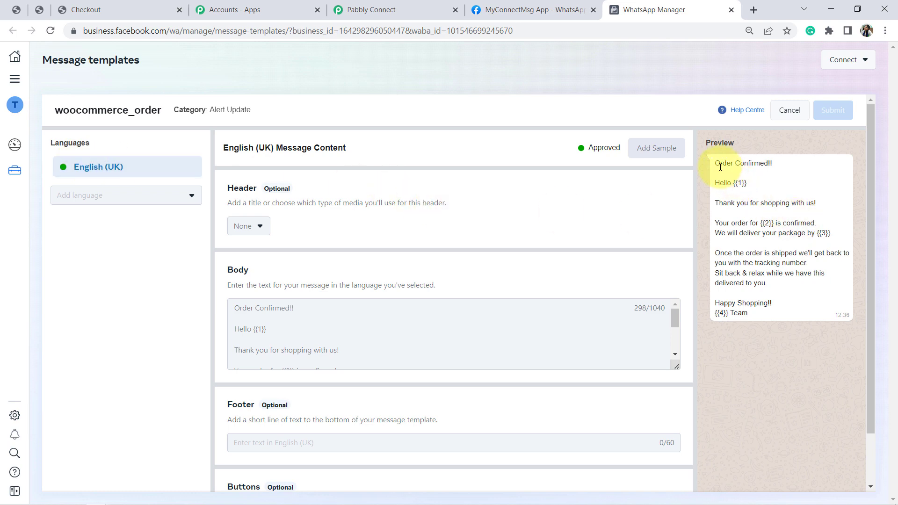
left_click_drag(720, 167, 781, 301)
left_click(781, 301)
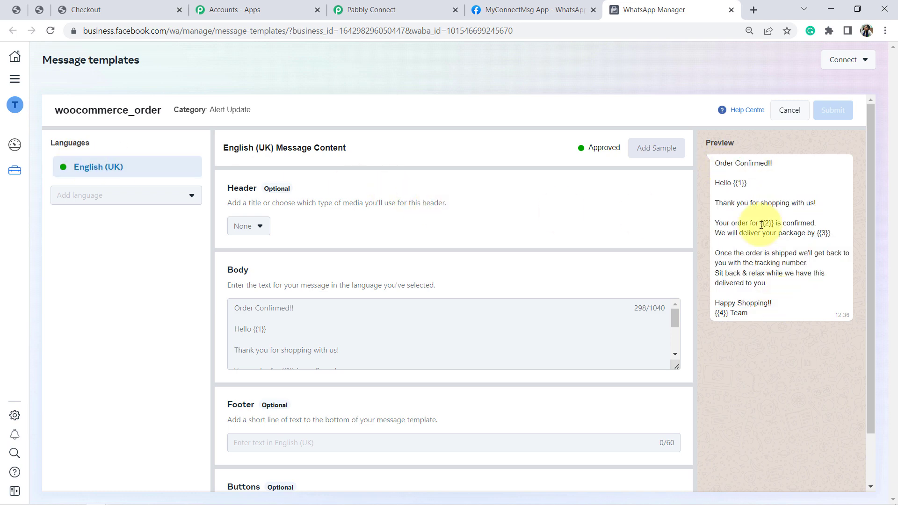
left_click_drag(727, 205, 723, 225)
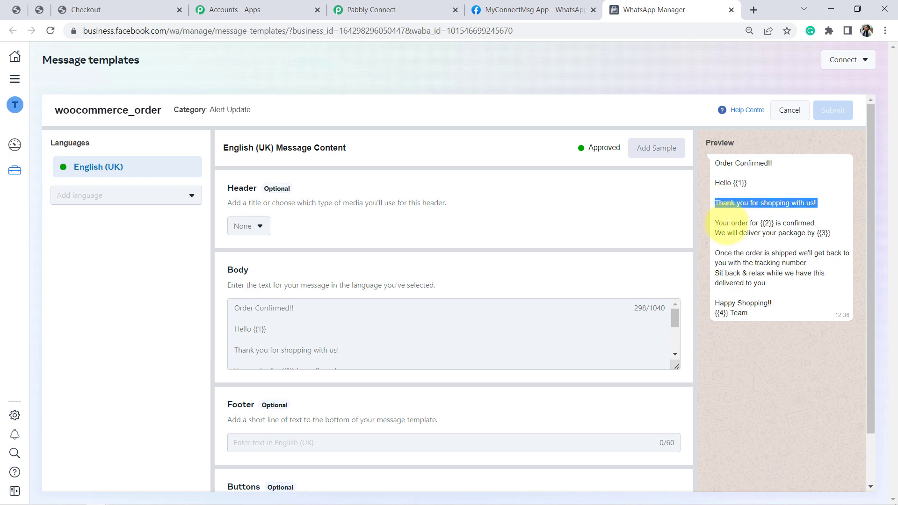
left_click(722, 224)
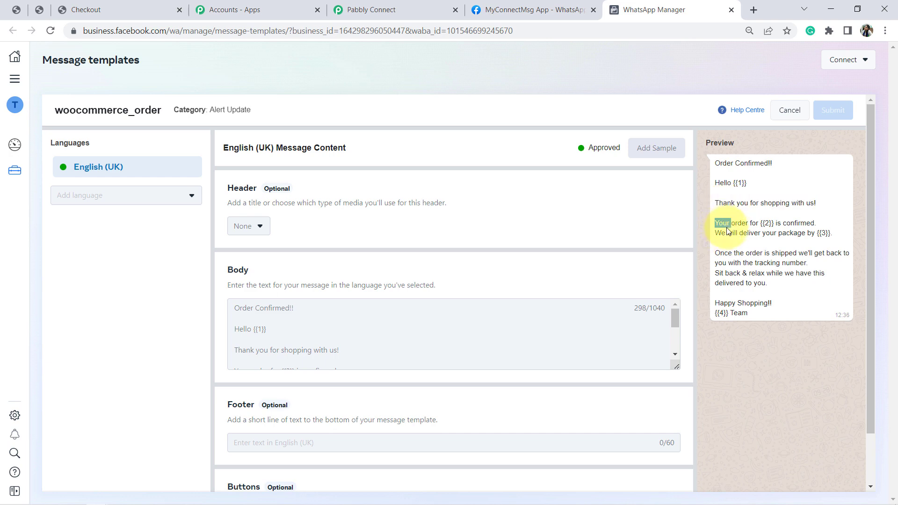
Switch to Pabbly Connect and choose woocommerce_order as the template name for the WhatsApp message
left_click(394, 10)
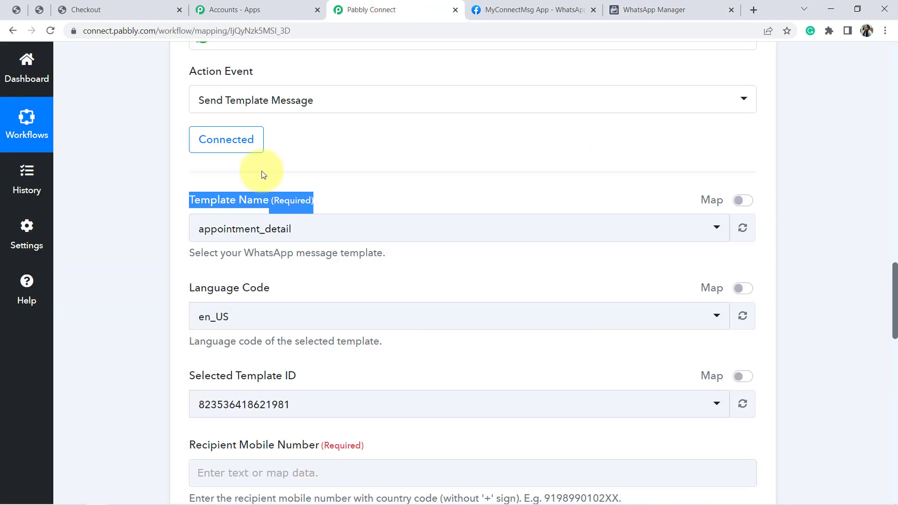
left_click(248, 234)
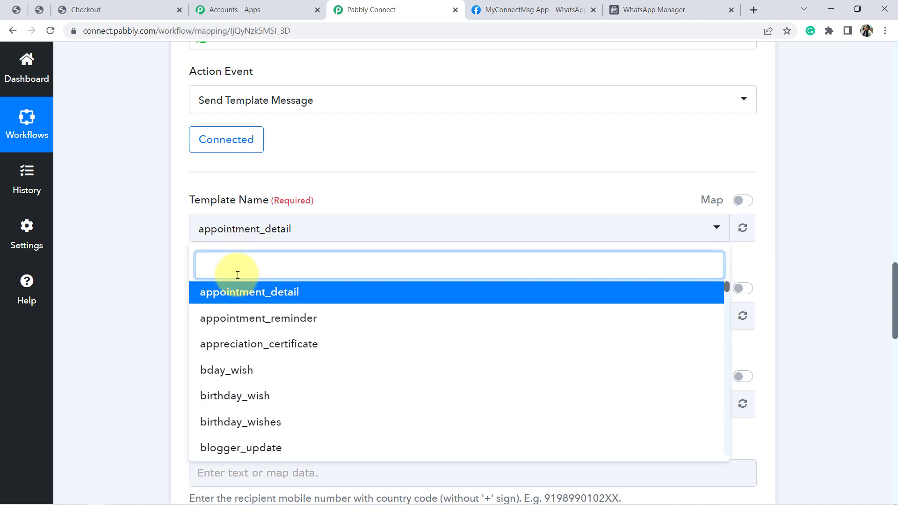
type("wooc")
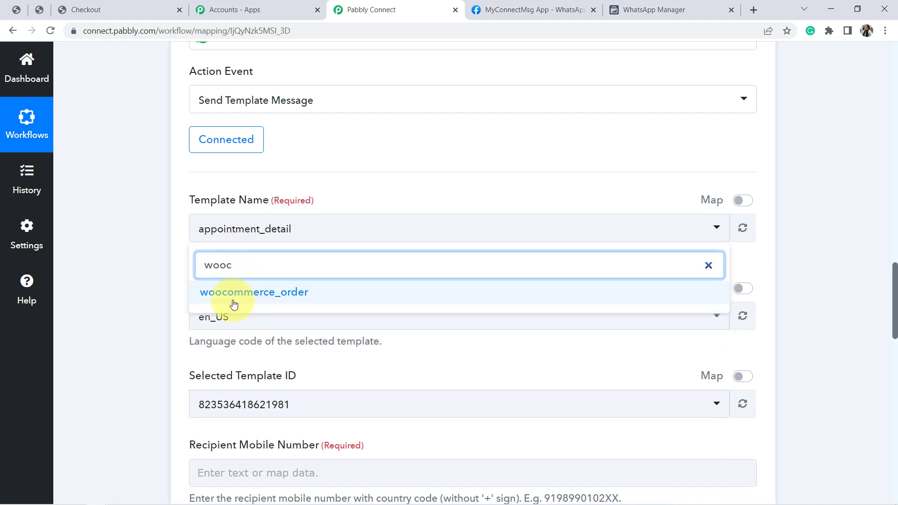
left_click(234, 293)
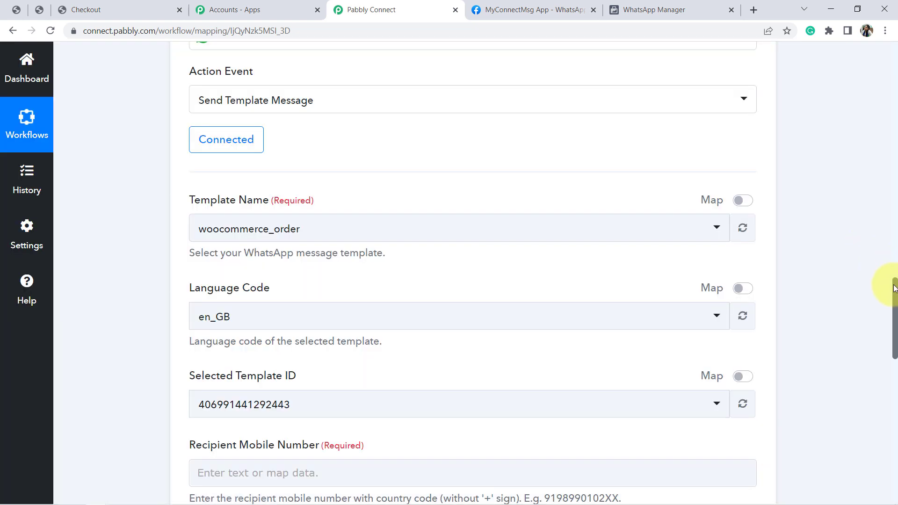
Map the recipient mobile number to the Billing Phone from the WooCommerce New Order Created data
left_click_drag(894, 288, 894, 337)
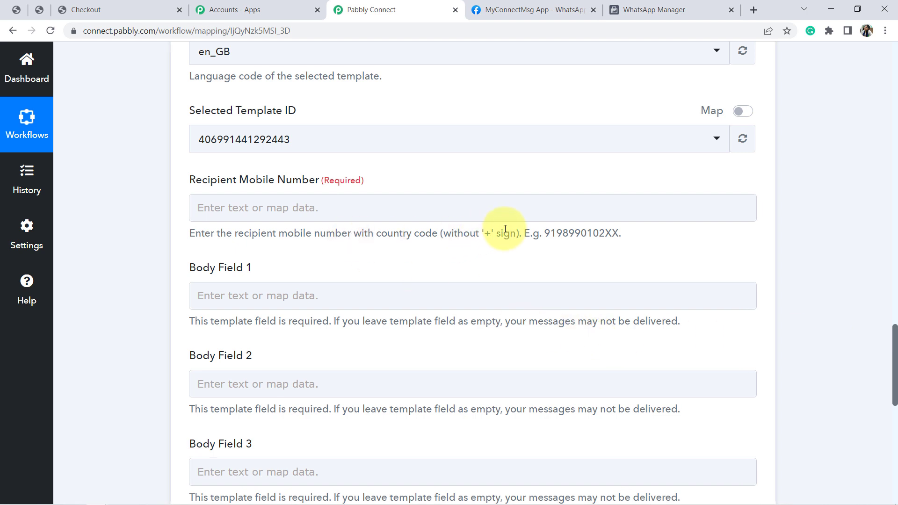
left_click(284, 210)
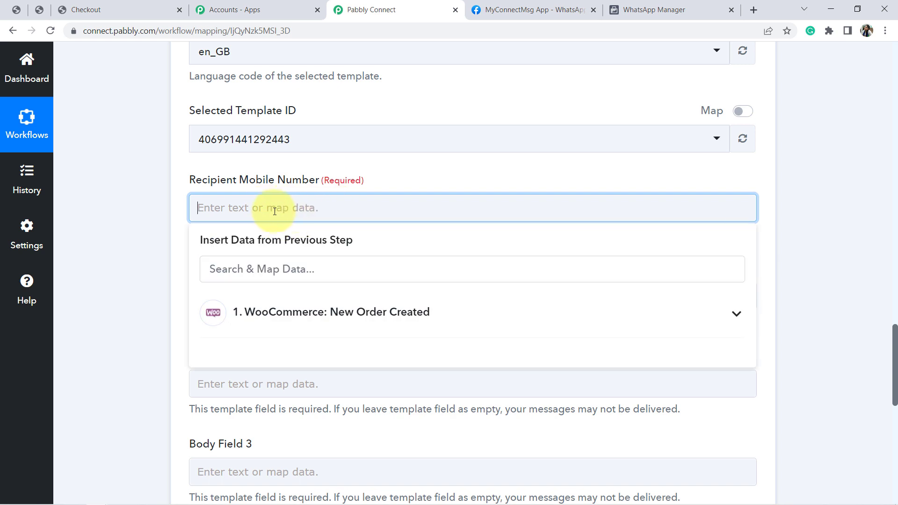
left_click(288, 316)
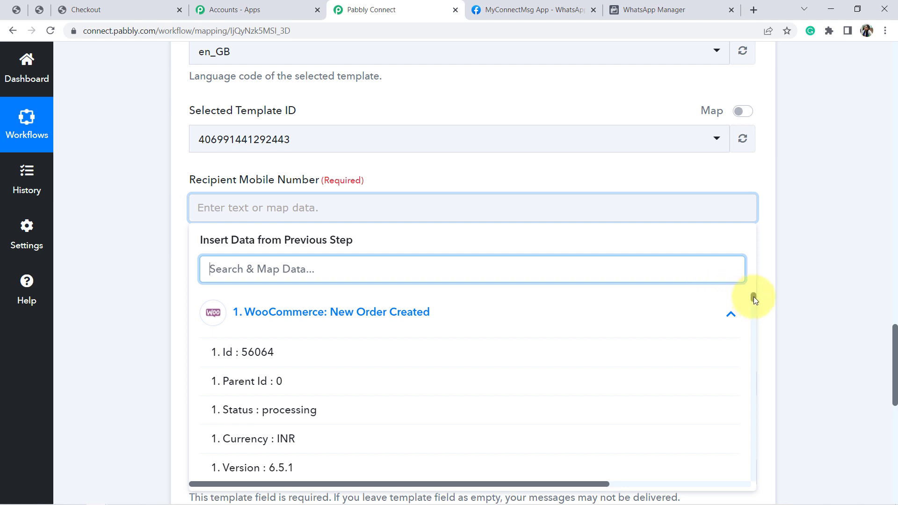
left_click_drag(753, 296, 758, 332)
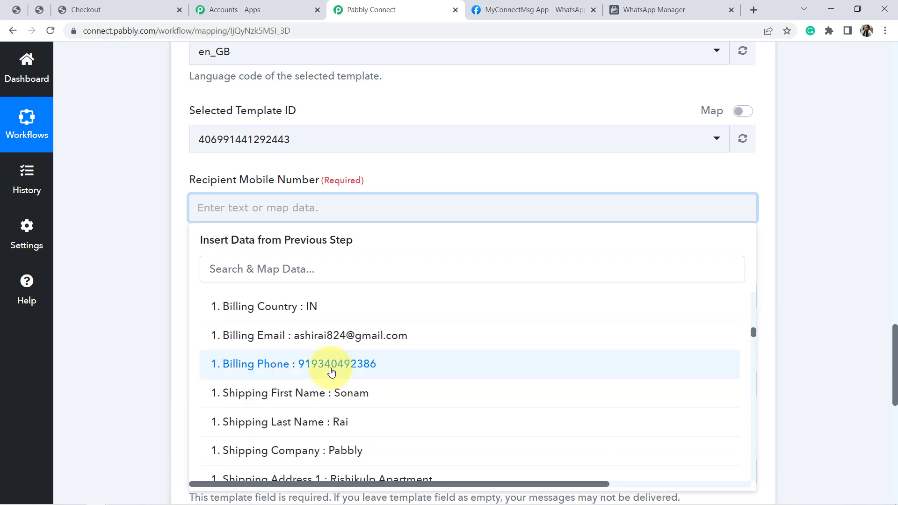
left_click(327, 364)
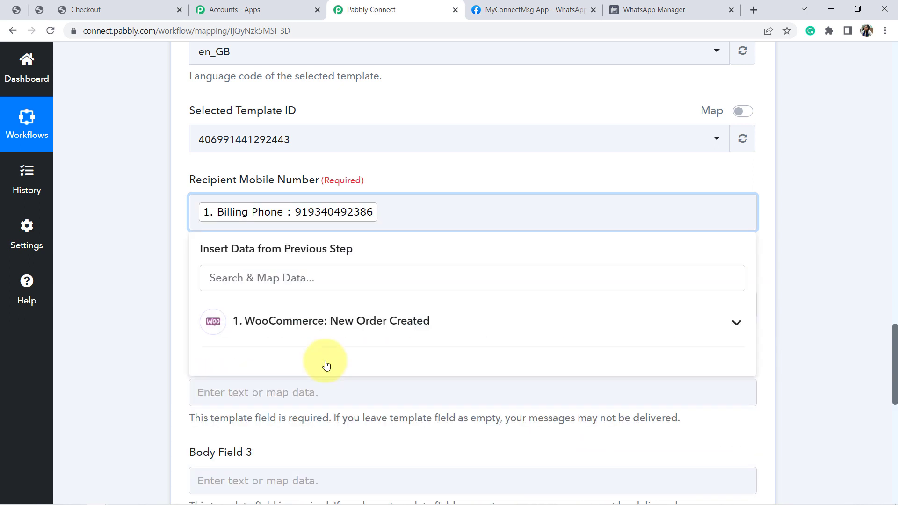
left_click(118, 245)
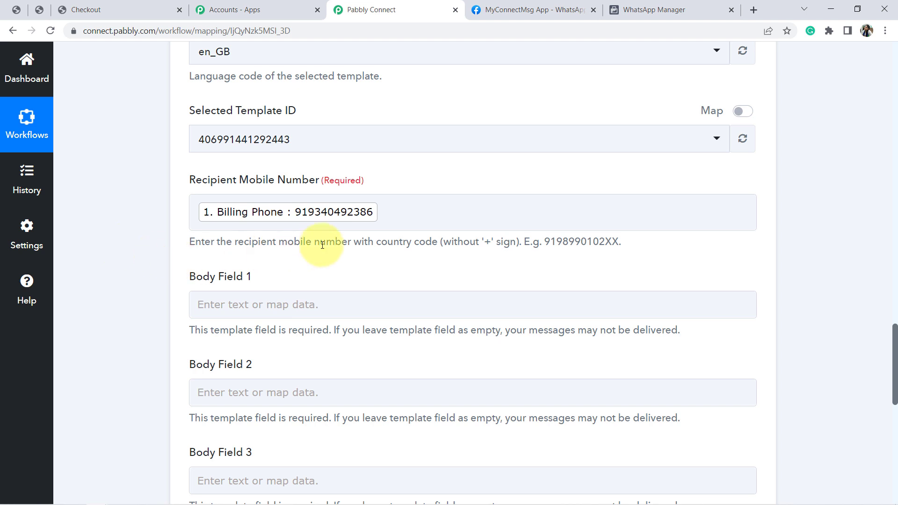
left_click(367, 200)
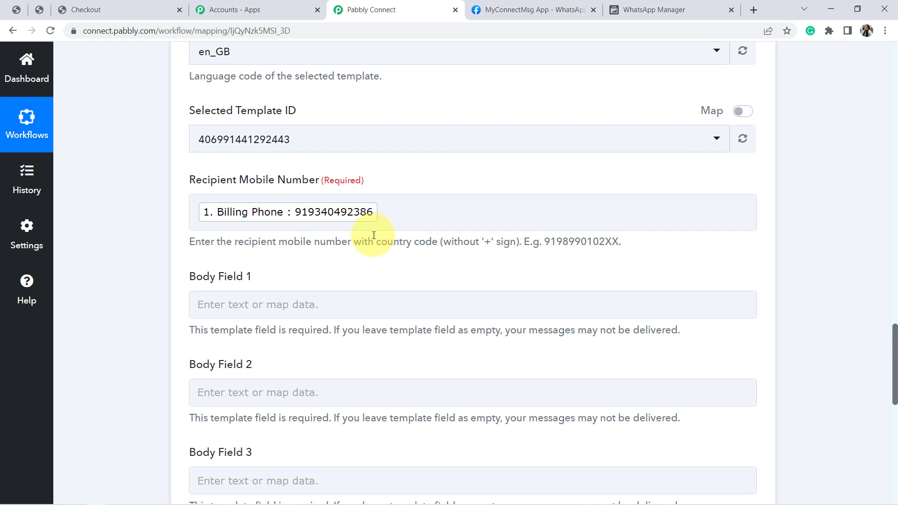
Check the {{1}} variable in the woocommerce_order template in WhatsApp Manager and map Body Field 1 in Pabbly Connect to Billing First Name
scroll(373, 235, "down", 3)
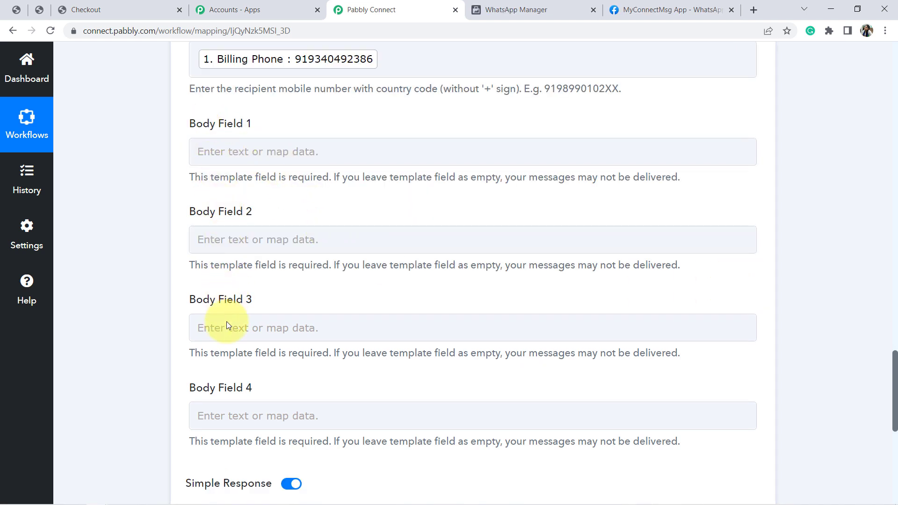
left_click(522, 10)
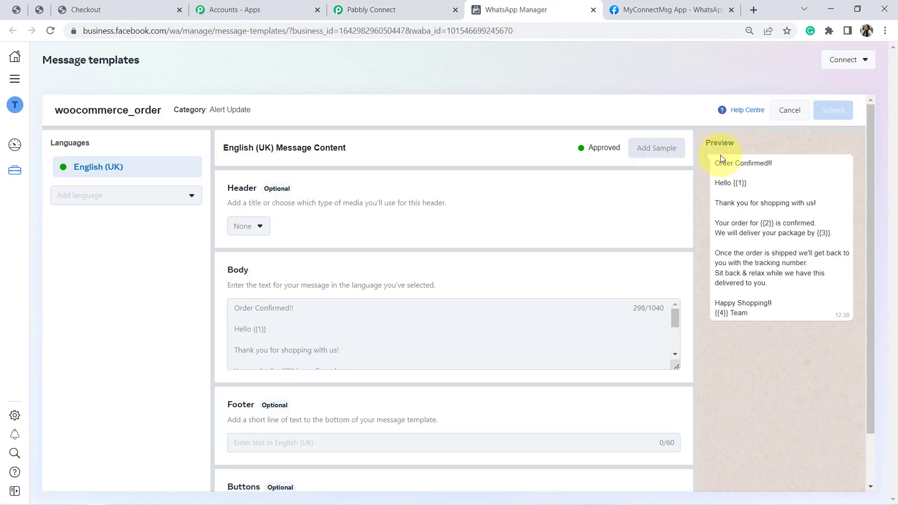
left_click(400, 6)
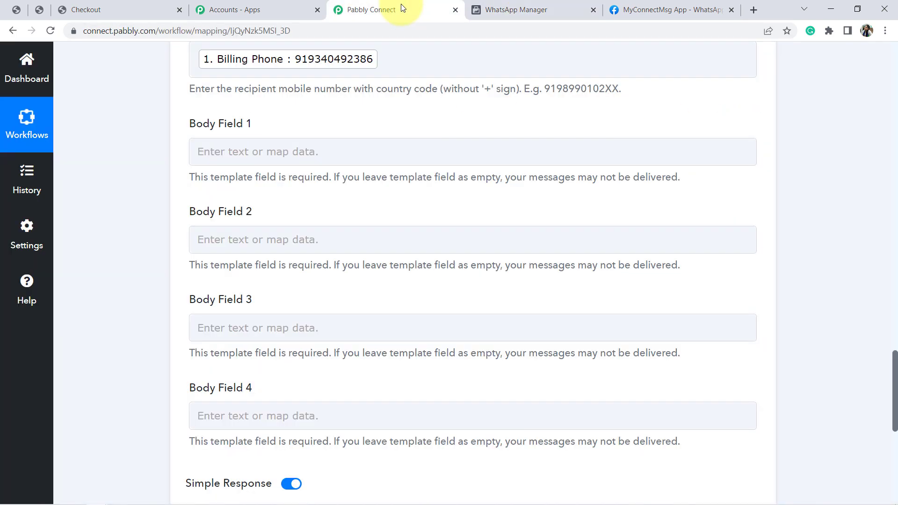
left_click(275, 152)
left_click(288, 260)
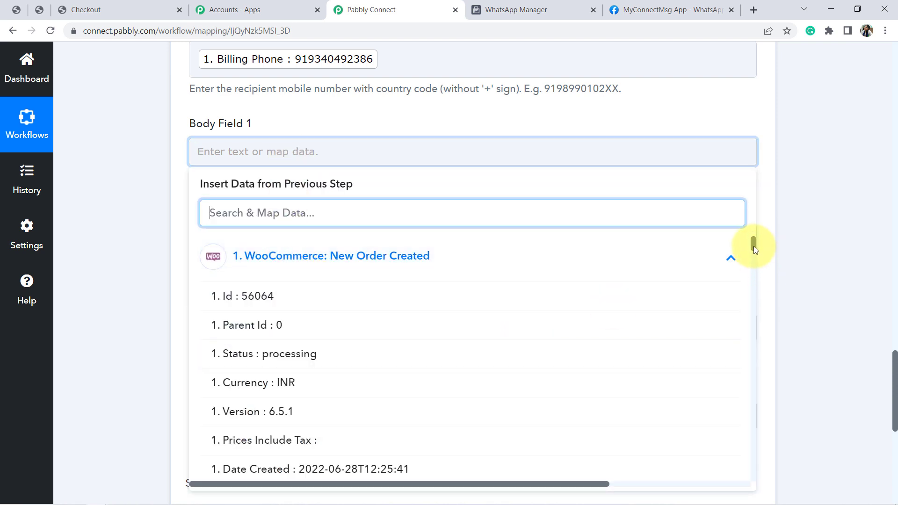
left_click_drag(754, 246, 761, 273)
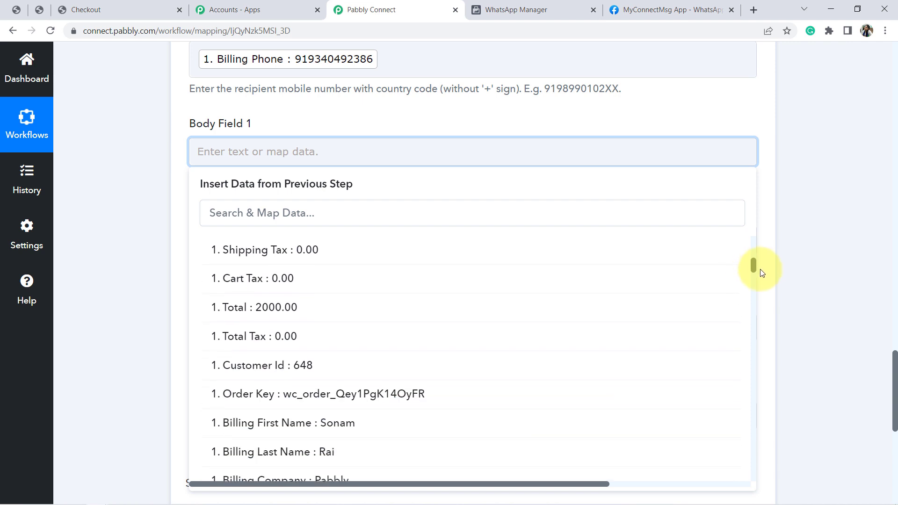
scroll(762, 275, "down", 2)
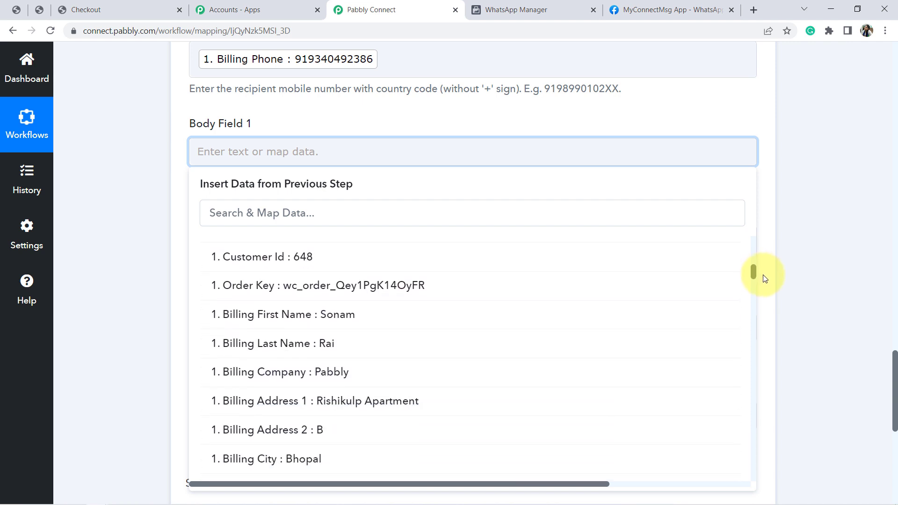
left_click(367, 315)
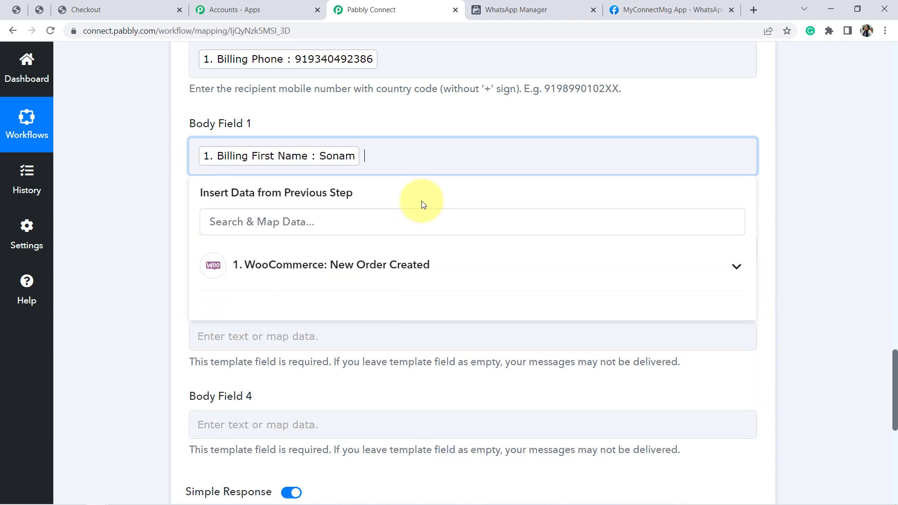
Add the Billing Last Name from the WooCommerce New Order Created data to Body Field 1
left_click(368, 271)
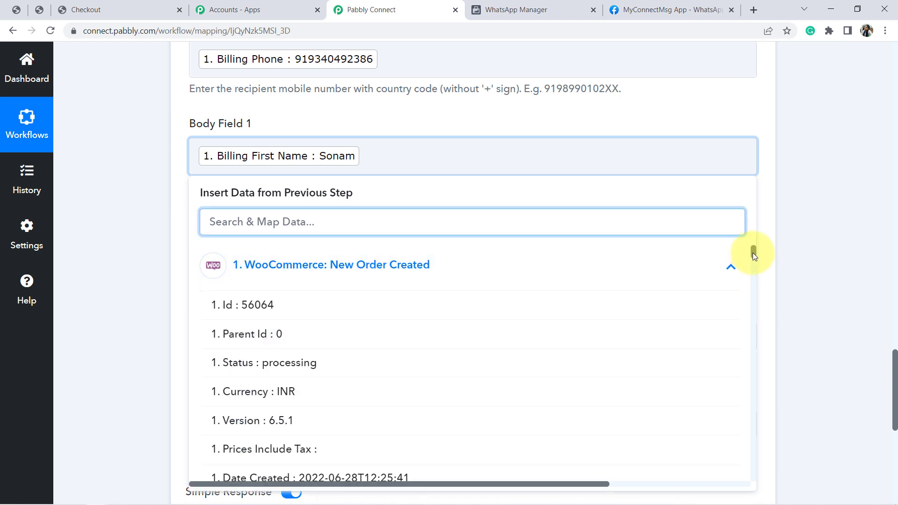
left_click_drag(753, 252, 754, 281)
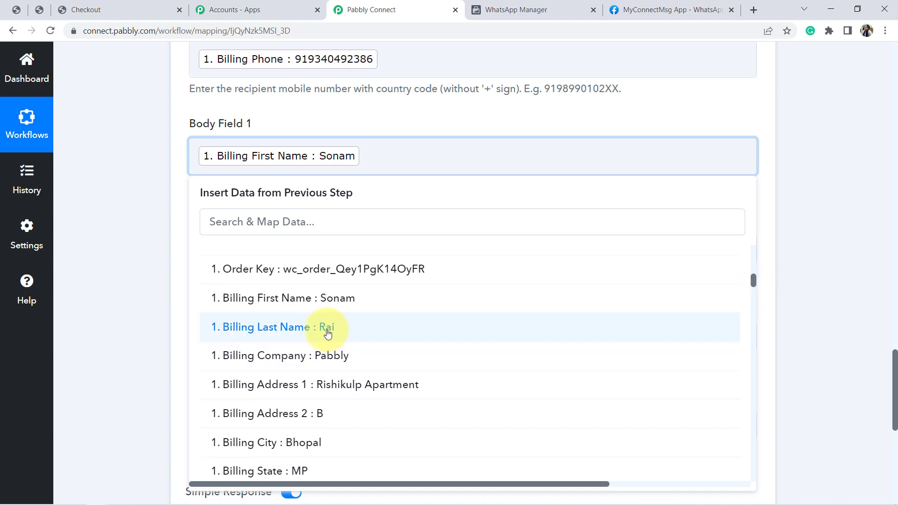
left_click(328, 333)
left_click(114, 251)
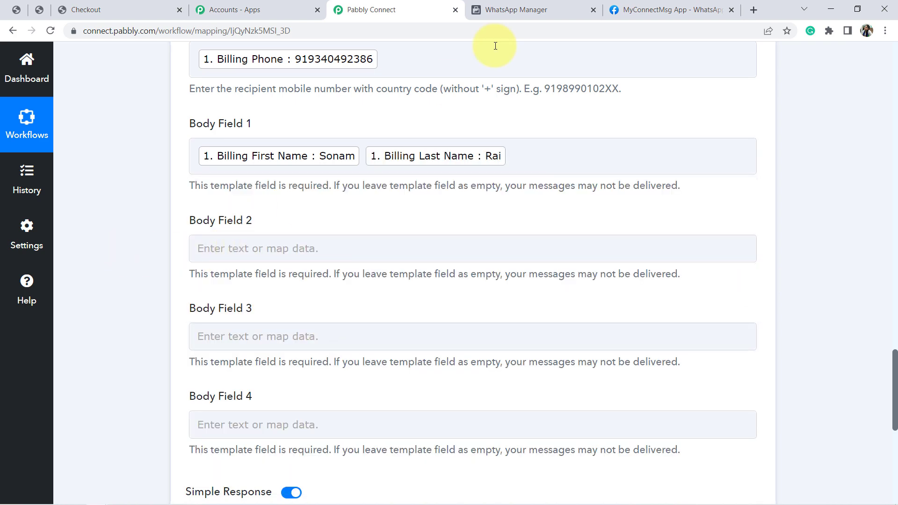
Check the template's {{2}} variable in WhatsApp Manager and map Body Field 2 in Pabbly Connect to Line Items 0 Name
left_click(556, 3)
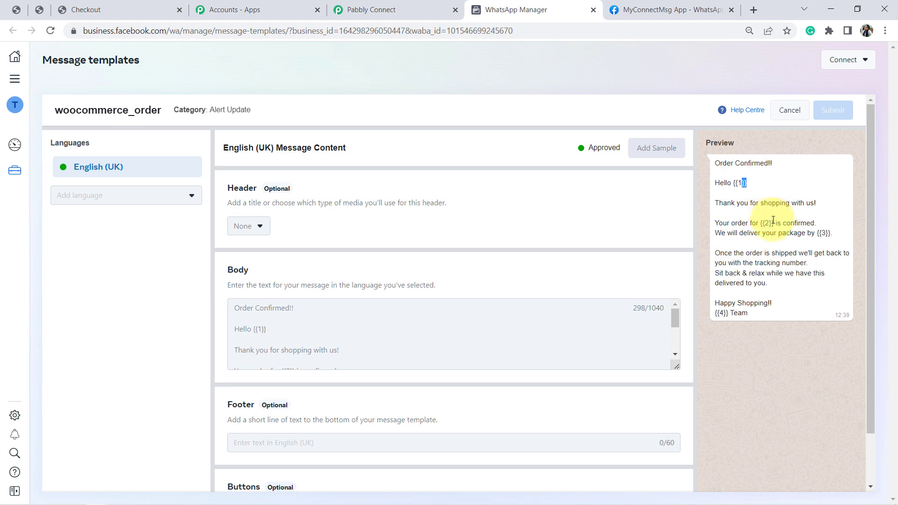
left_click(411, 5)
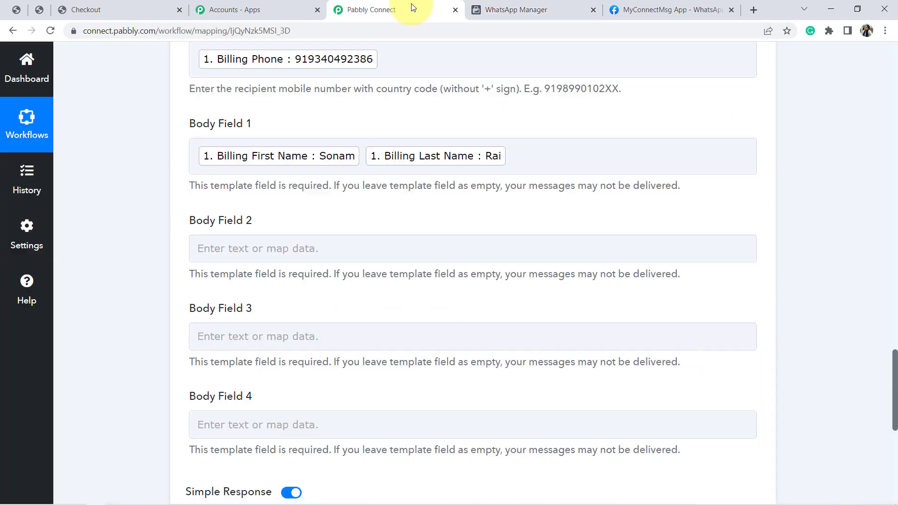
left_click(314, 253)
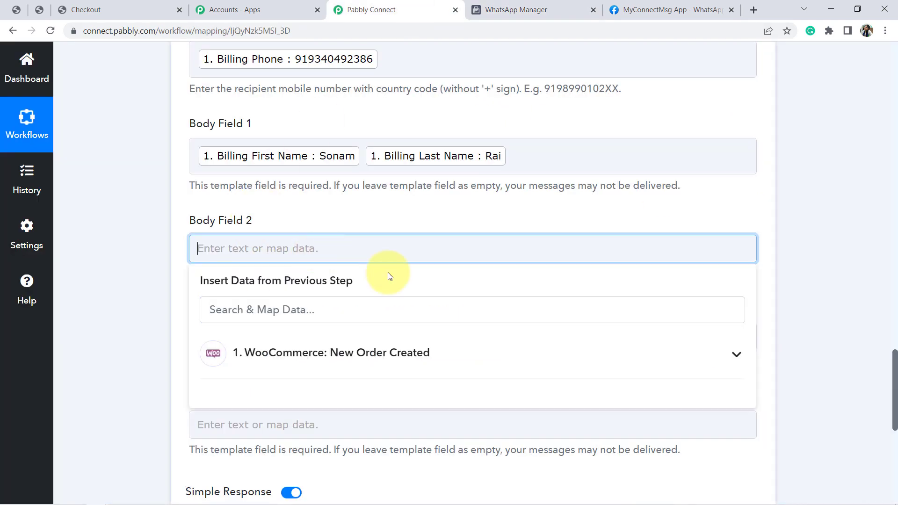
left_click(430, 356)
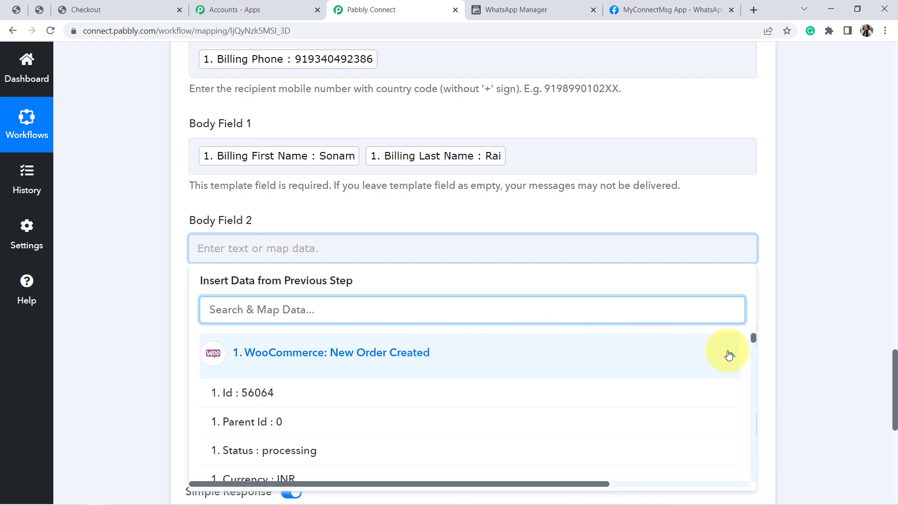
left_click_drag(753, 338, 757, 355)
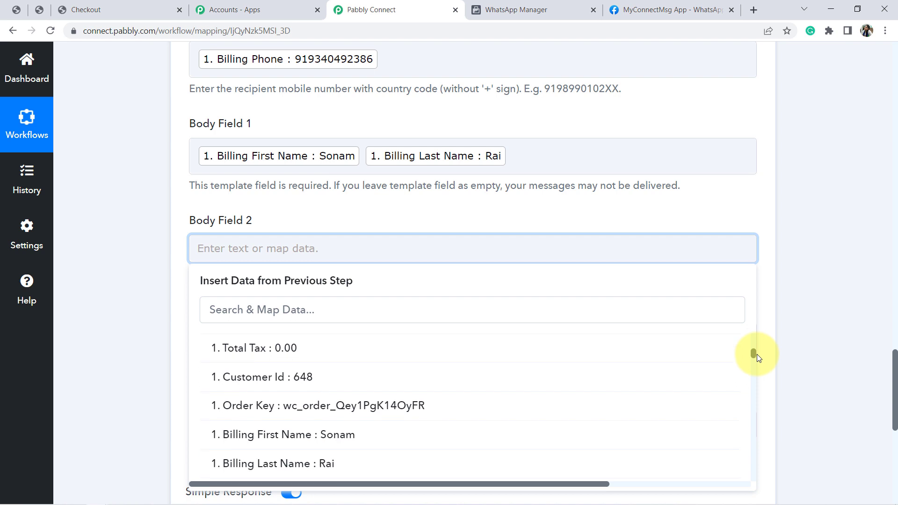
left_click_drag(757, 354, 754, 446)
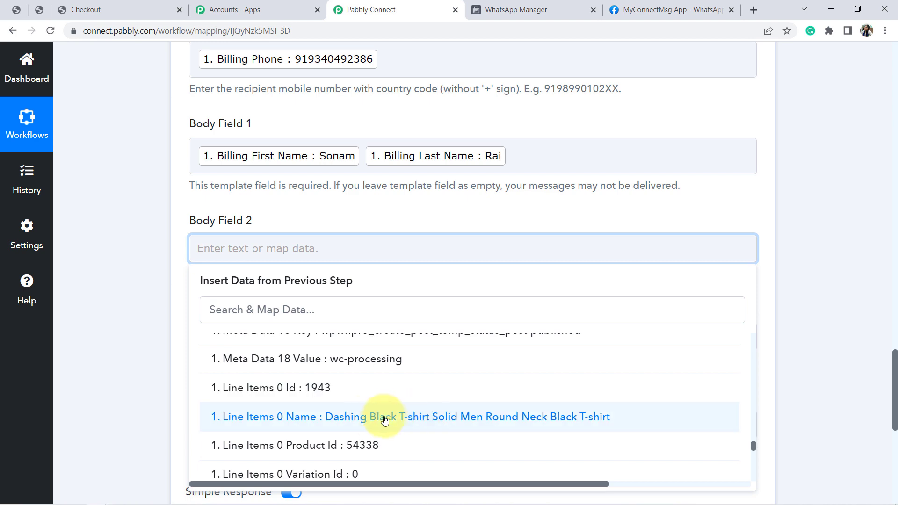
left_click(408, 418)
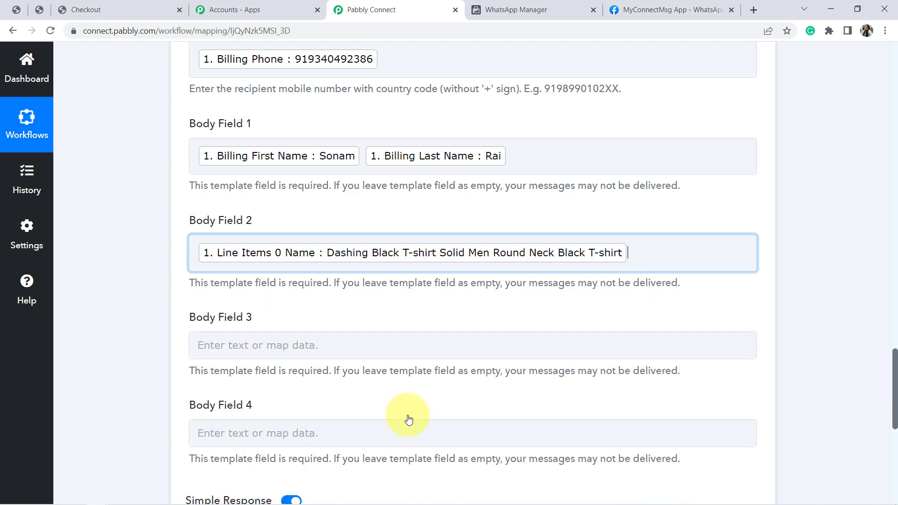
left_click(131, 359)
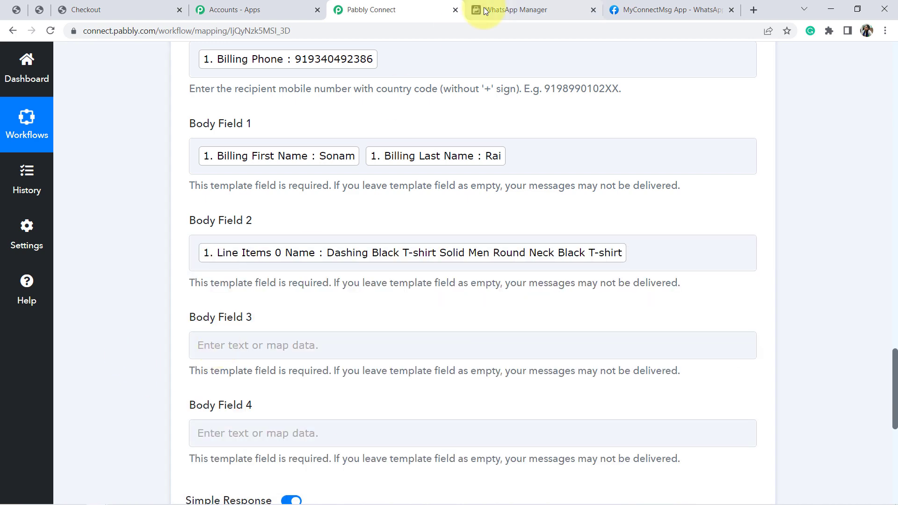
Review the template's {{3}} delivery variable in WhatsApp Manager and open the mapping choices for Body Field 3 in Pabbly Connect
left_click(517, 5)
double_click(820, 233)
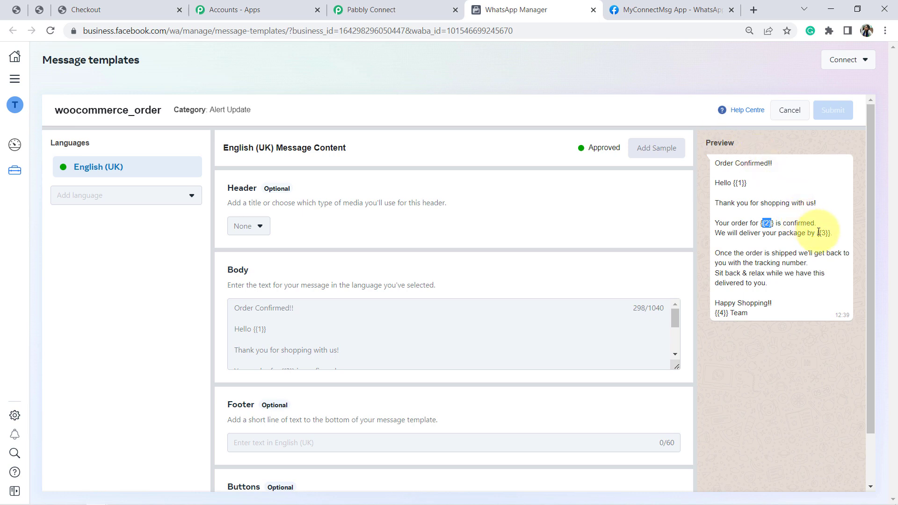
left_click(416, 13)
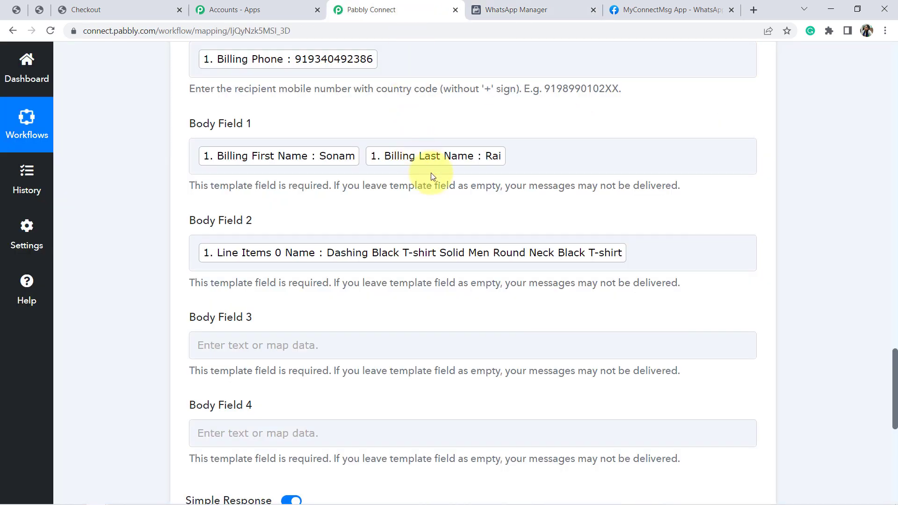
left_click(392, 348)
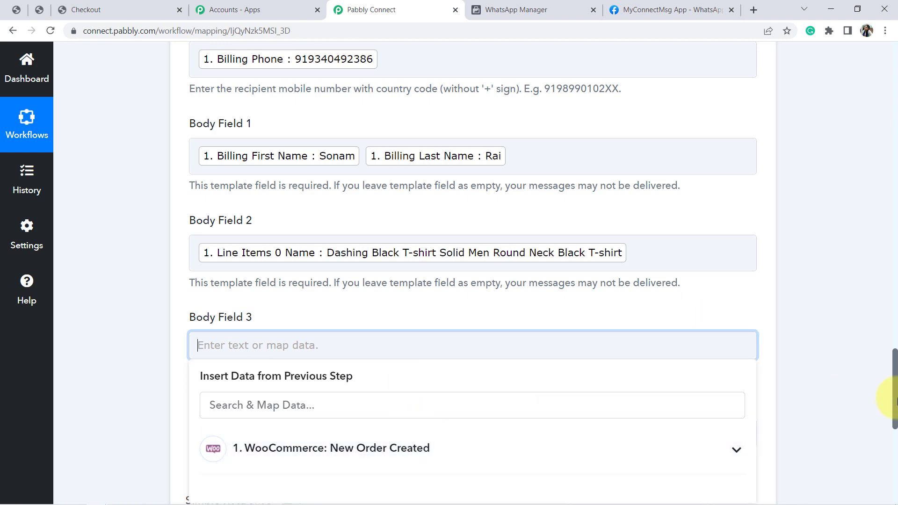
Examine the Date Created value in the WooCommerce webhook response and compare it with what the template's {{3}} variable needs
left_click_drag(895, 399, 887, 218)
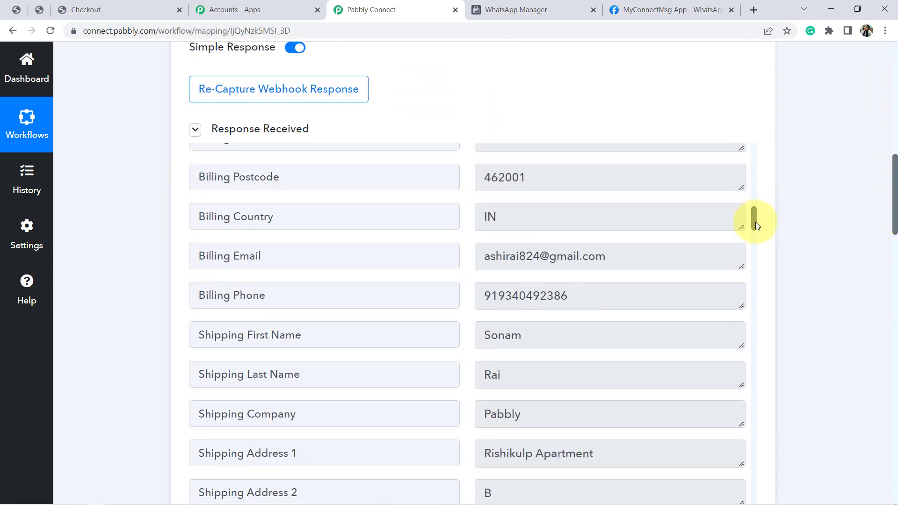
left_click_drag(755, 222, 753, 169)
scroll(655, 234, "down", 1)
left_click_drag(615, 241, 468, 264)
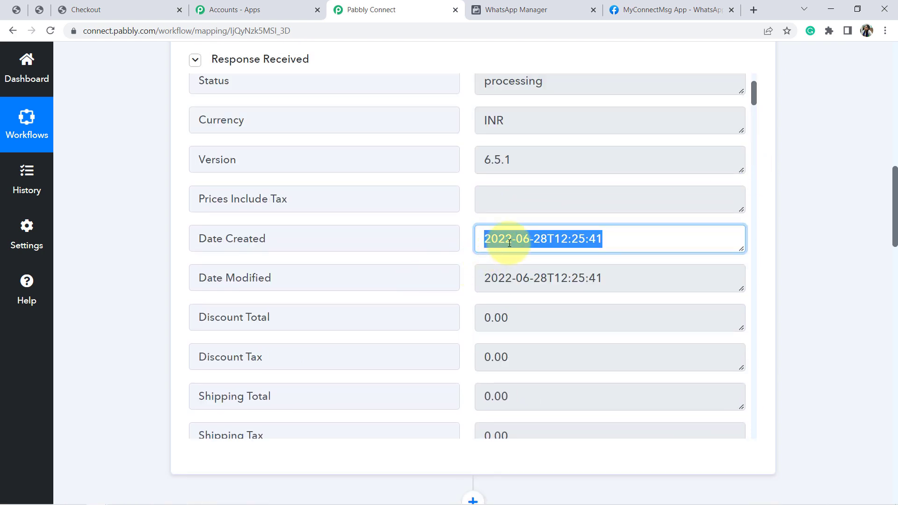
left_click(537, 10)
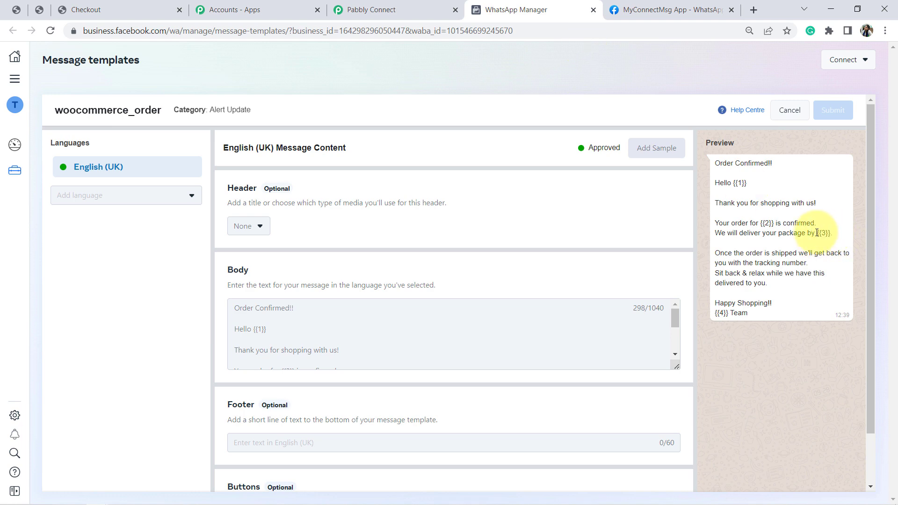
left_click(371, 11)
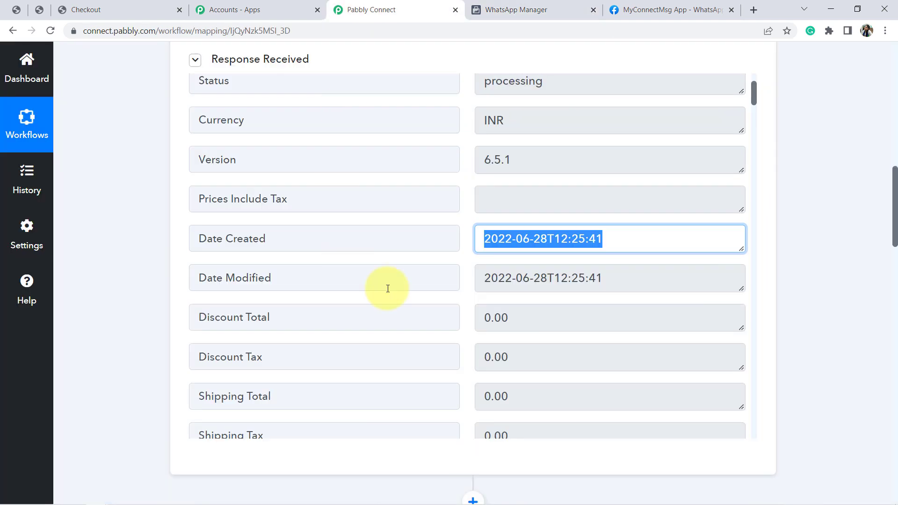
triple_click(546, 240)
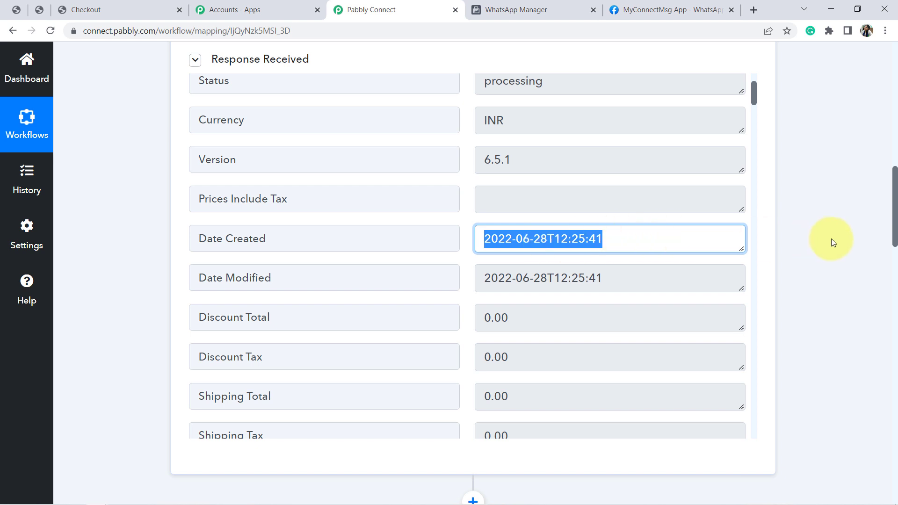
left_click(856, 215)
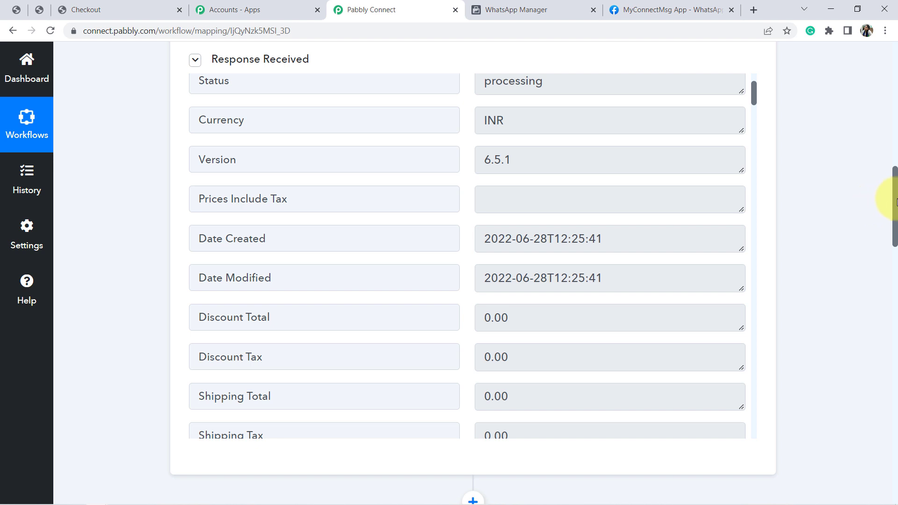
triple_click(523, 239)
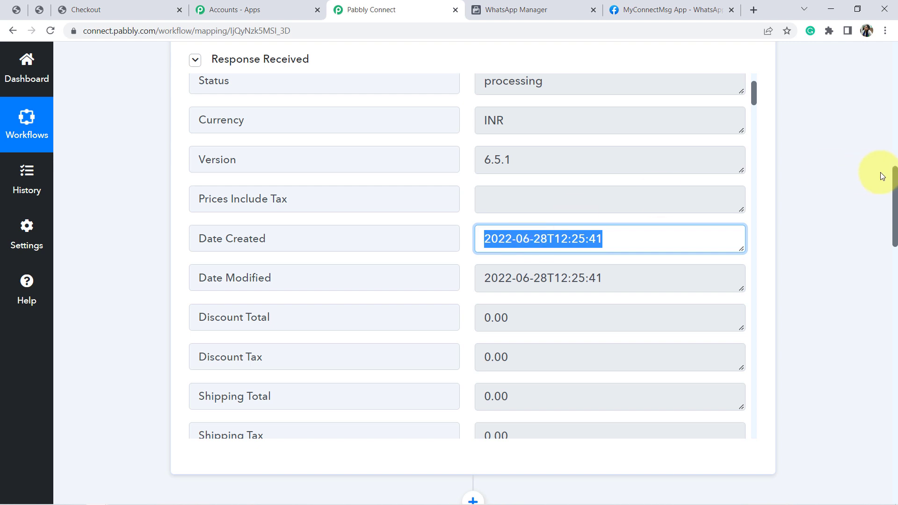
Insert a Date/Time Formatter by Pabbly action between the WooCommerce trigger and the WhatsApp Cloud API step
left_click_drag(894, 199, 889, 231)
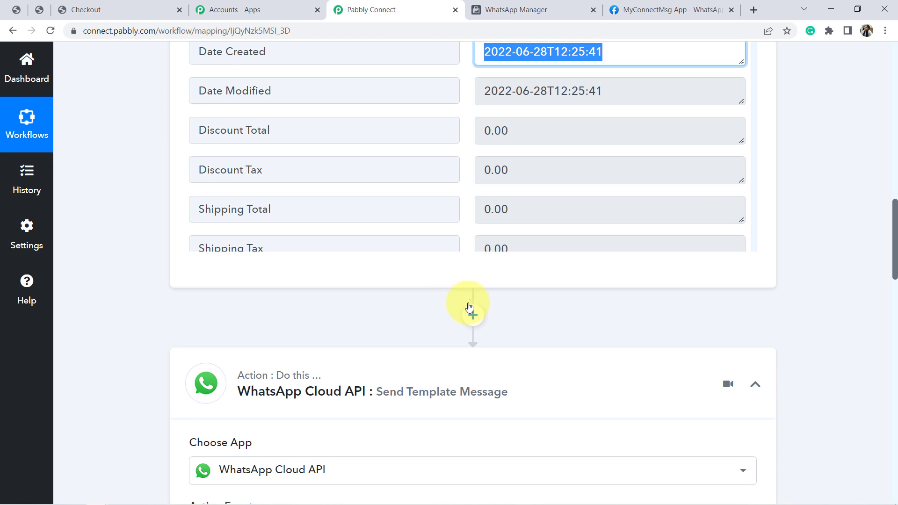
left_click(473, 317)
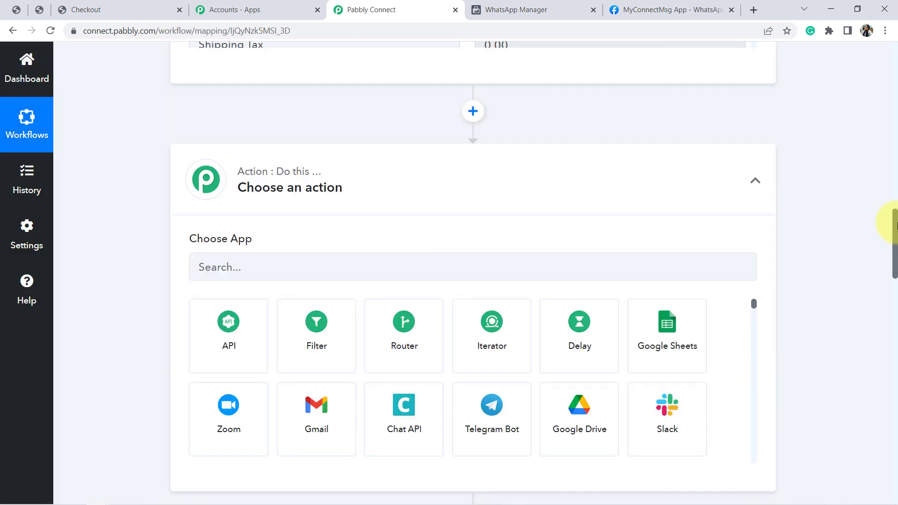
left_click(304, 232)
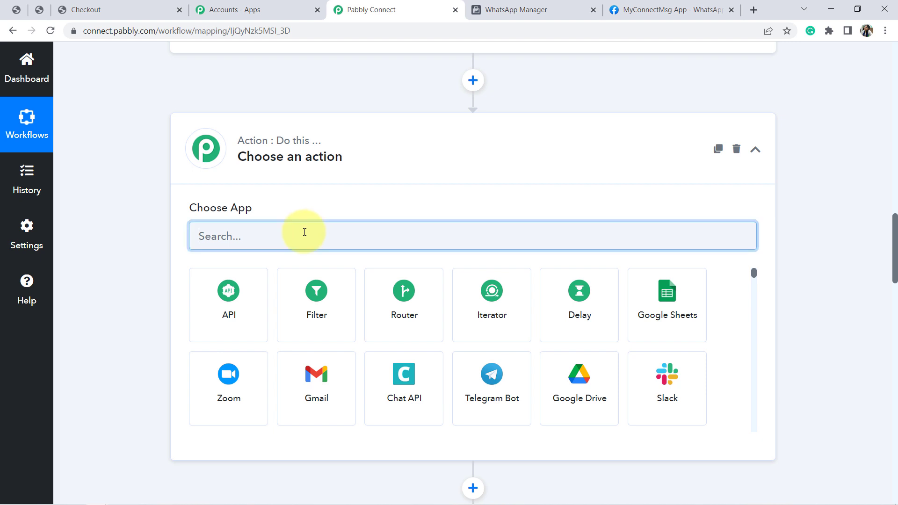
type("date")
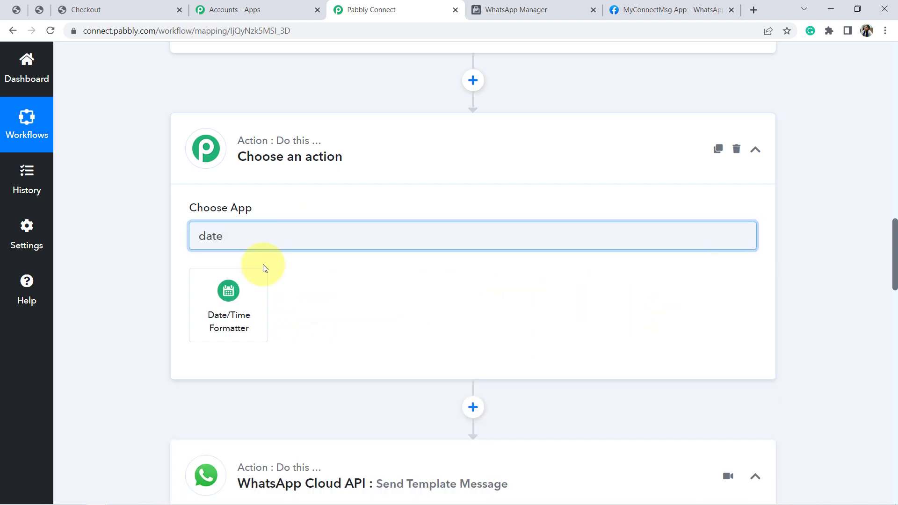
left_click(229, 307)
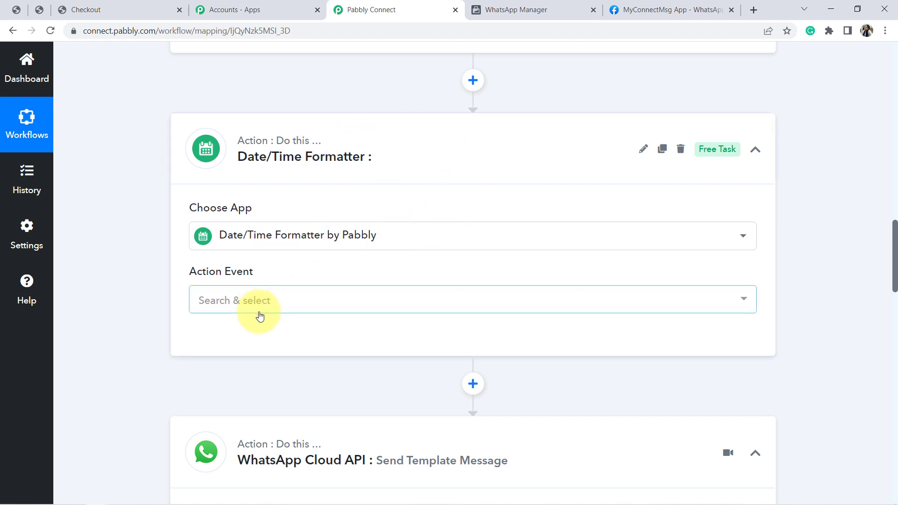
Choose Modify Current Date as the Date/Time Formatter's action event and connect it
left_click(287, 304)
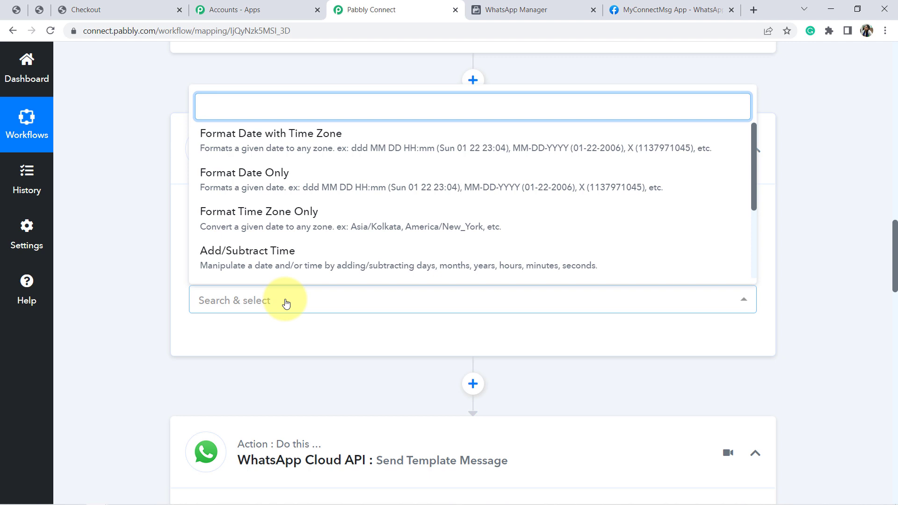
type("modi")
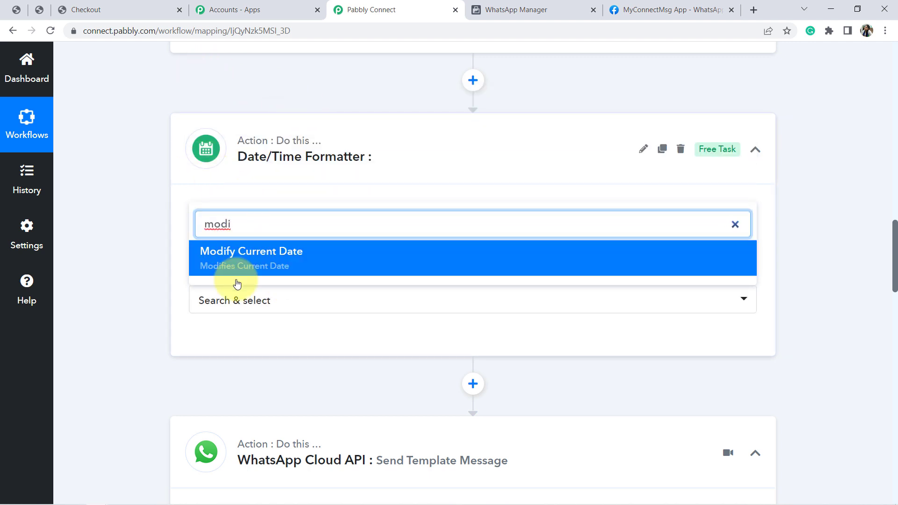
left_click(260, 257)
scroll(892, 236, "down", 5)
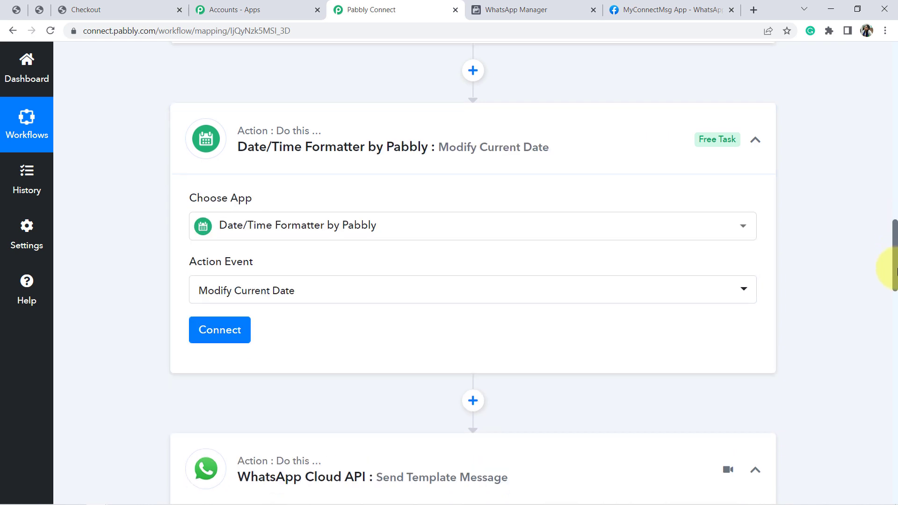
left_click(240, 98)
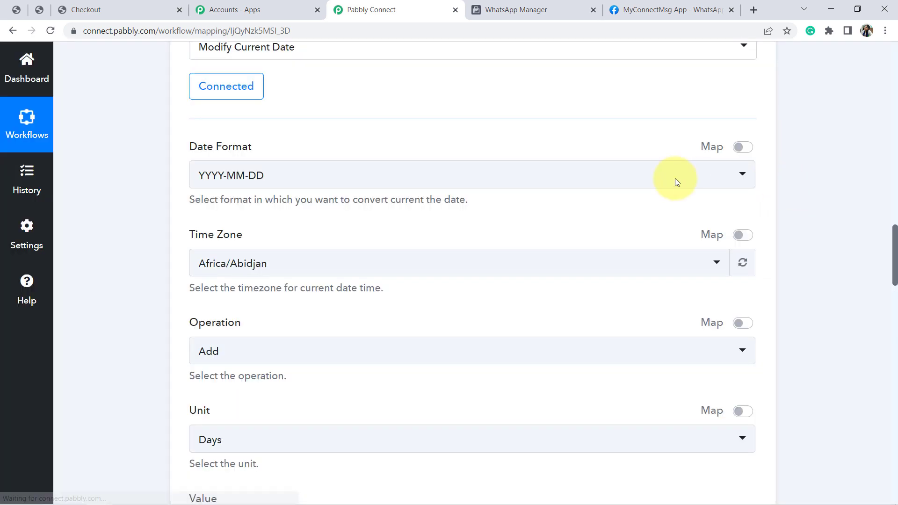
Set the formatter's date format to DD/MM/YYYY and its time zone to Asia/Kolkata
left_click(251, 176)
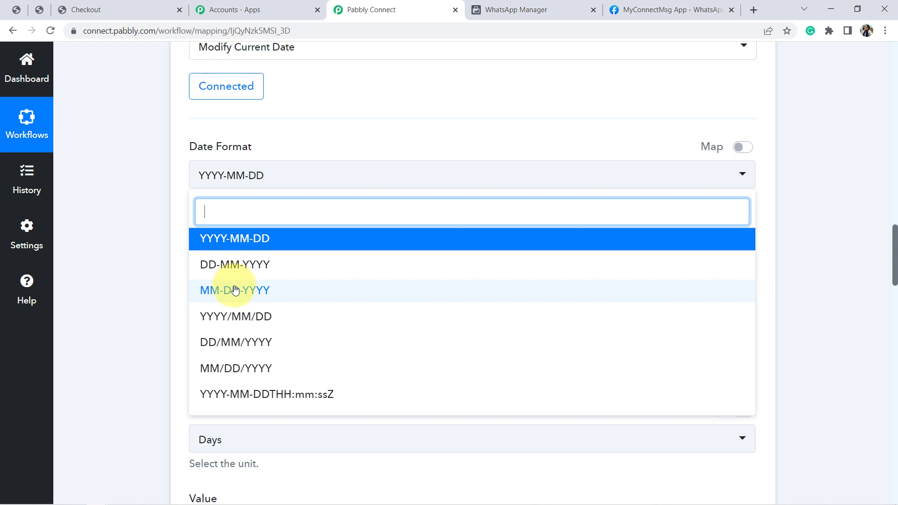
left_click(211, 343)
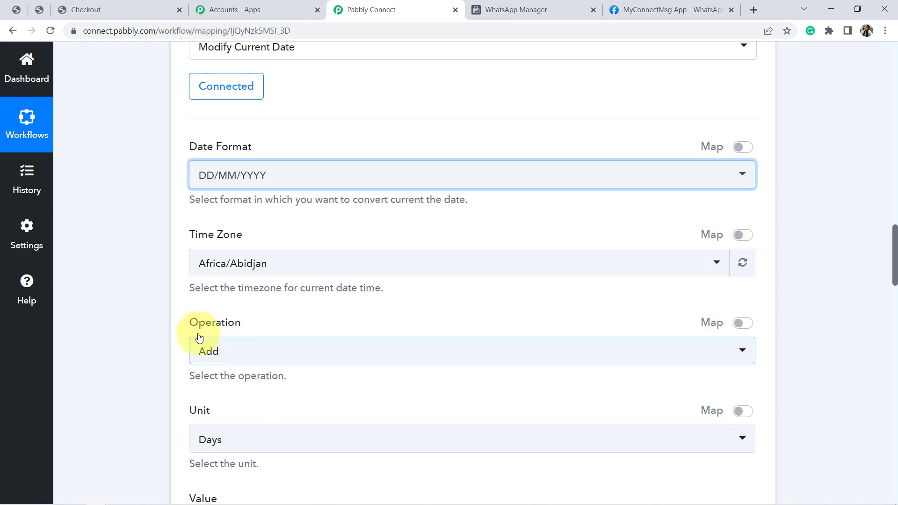
left_click(245, 263)
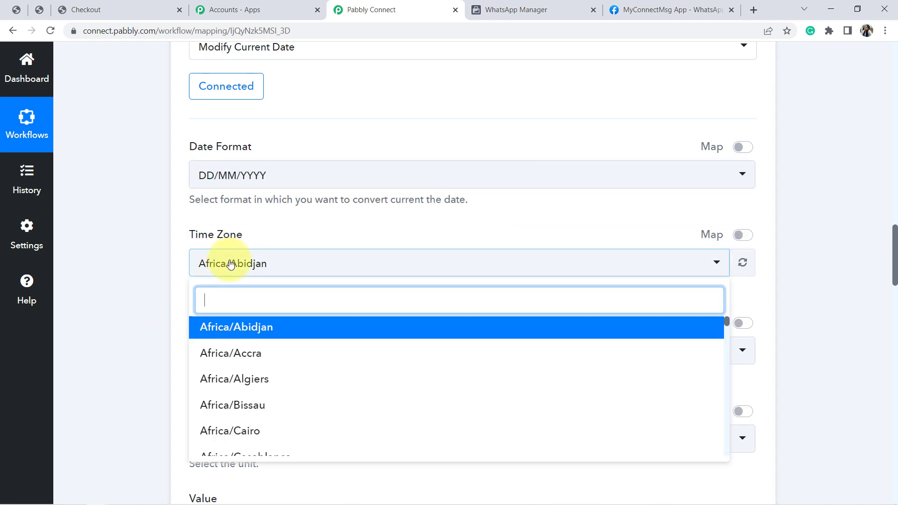
type("asi")
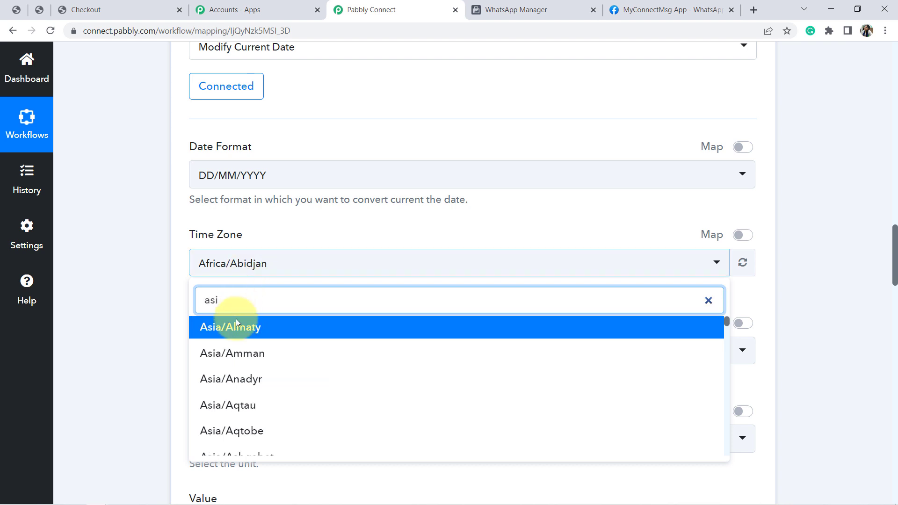
type("a/")
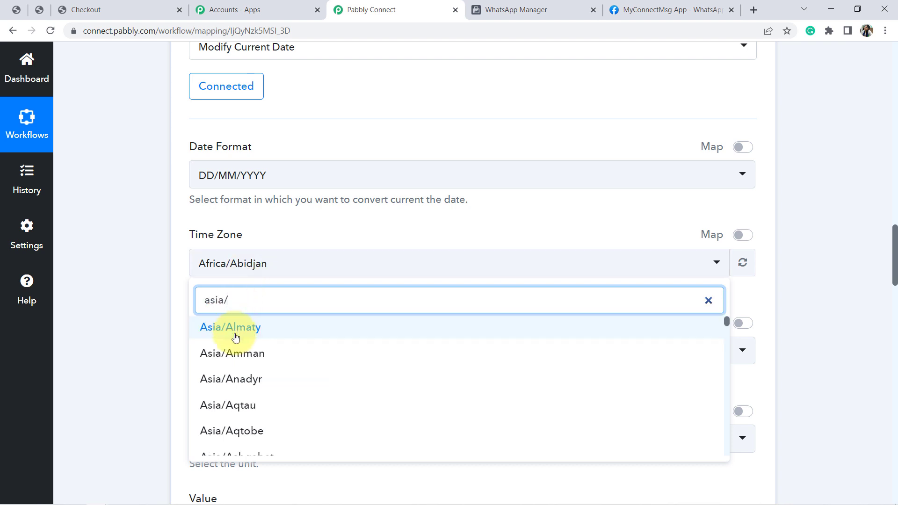
type("kol")
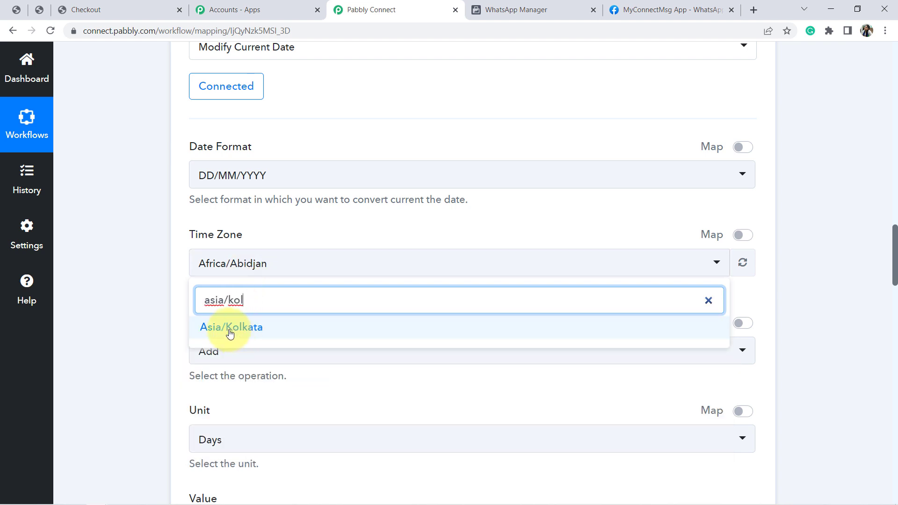
left_click(230, 330)
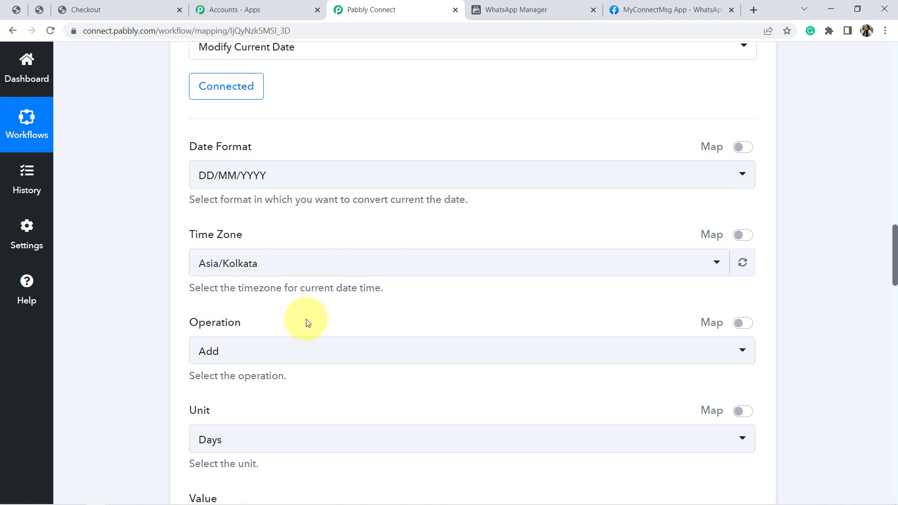
Configure the formatter to add 5 days to the current date, with operation Add, unit Days and value 5
scroll(896, 242, "down", 3)
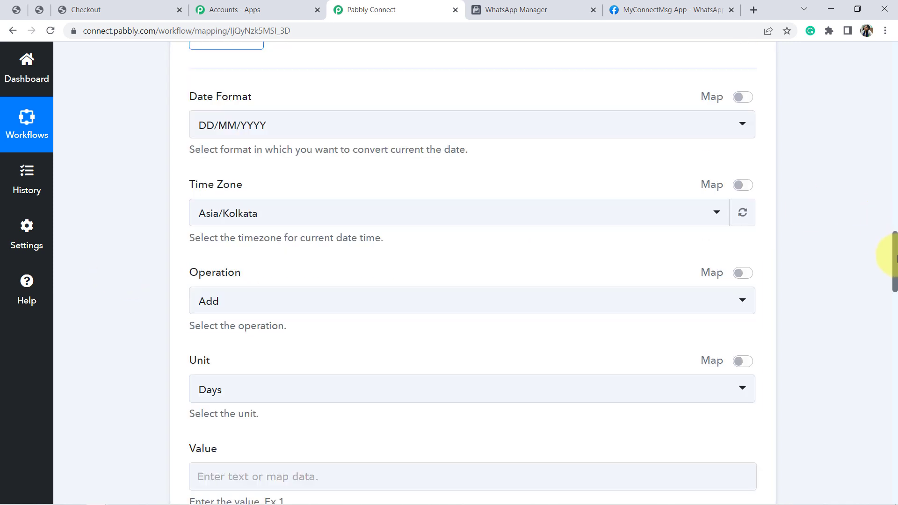
left_click(233, 229)
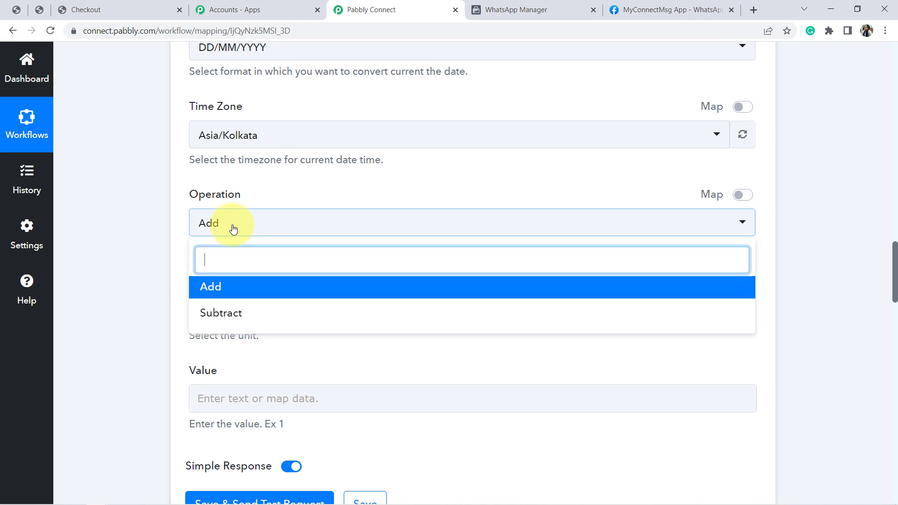
left_click(155, 263)
left_click(218, 317)
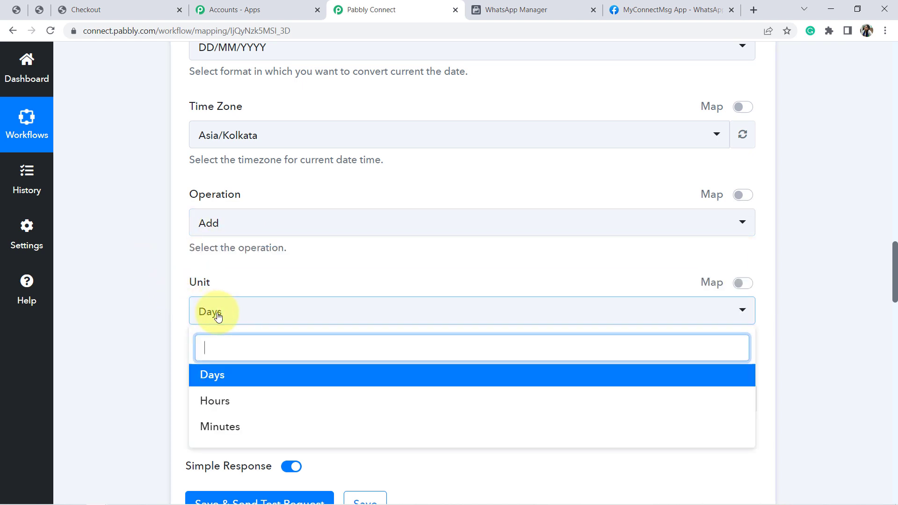
left_click(226, 383)
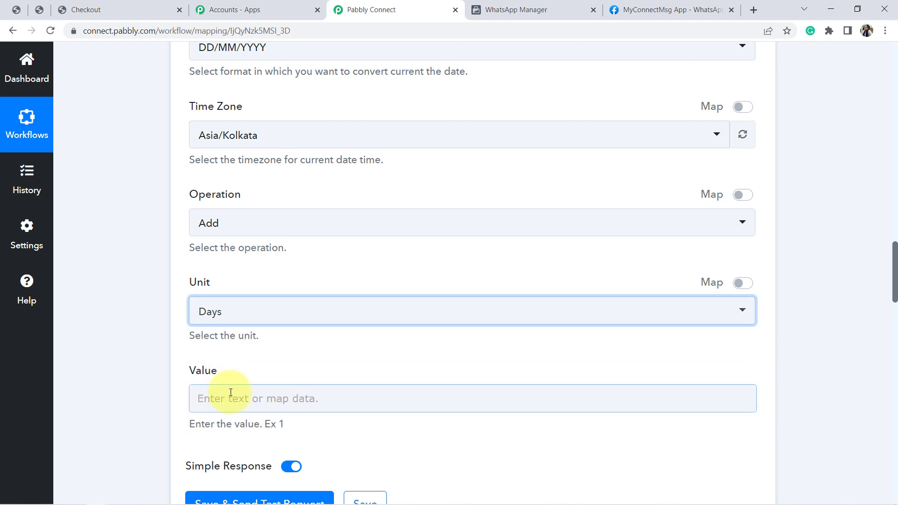
left_click(230, 398)
type("5")
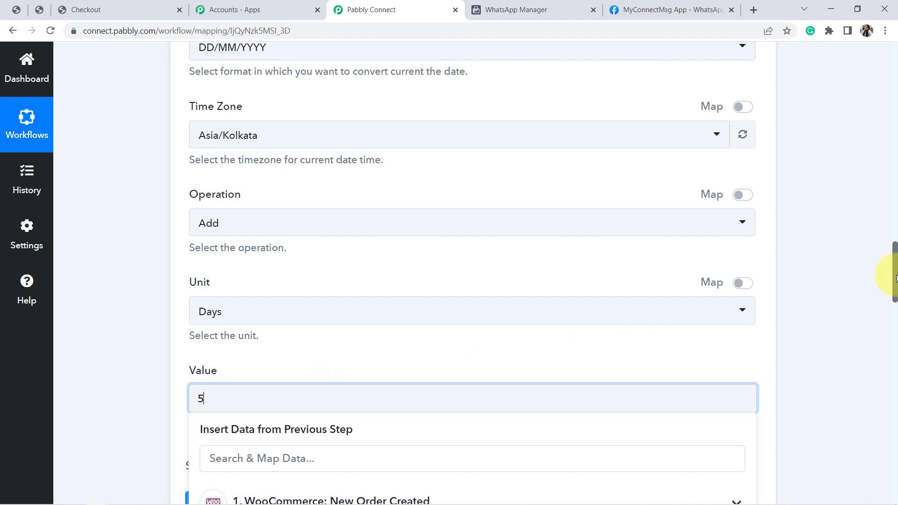
scroll(888, 296, "down", 4)
left_click(582, 281)
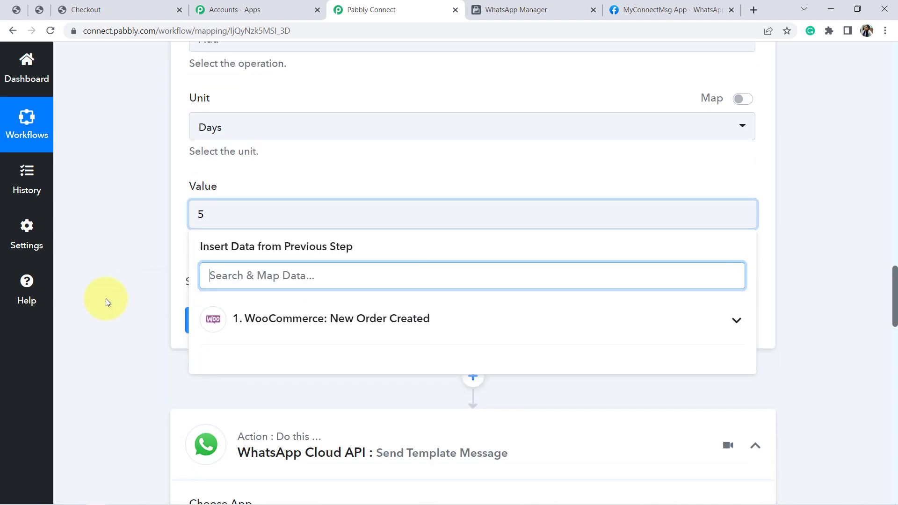
left_click(105, 302)
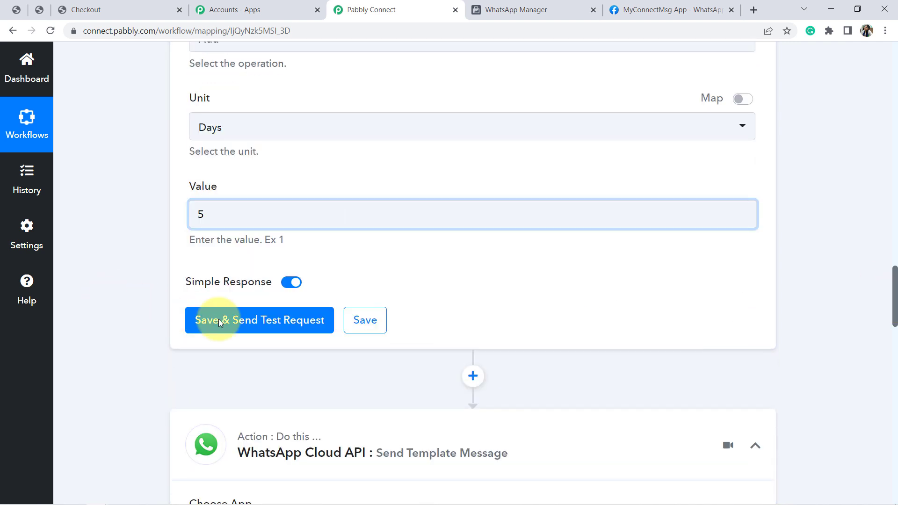
Save the formatter with a test request and compare the returned date with the Date Created value in the WooCommerce response
left_click(250, 329)
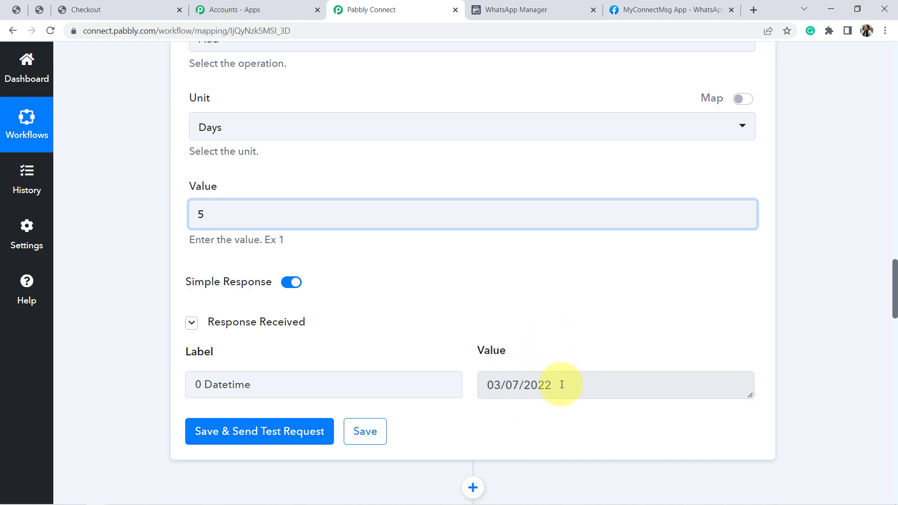
left_click_drag(492, 387, 550, 387)
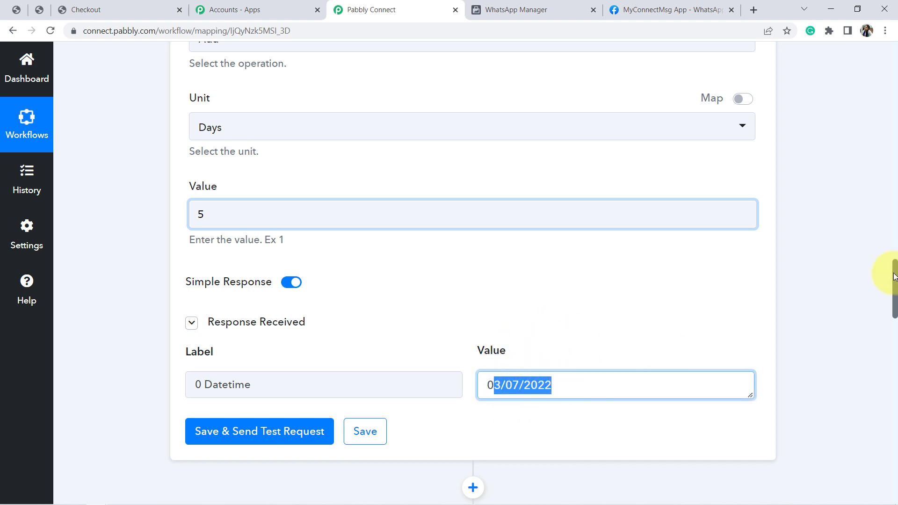
left_click_drag(894, 276, 894, 148)
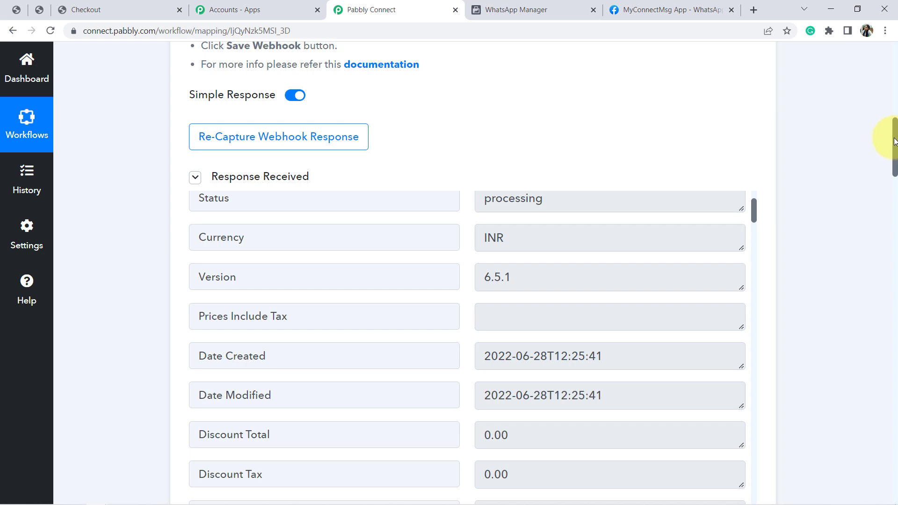
Save the WhatsApp Cloud API step to refresh its mapping data and map Body Field 3 to the Date/Time Formatter's 0 Datetime value
left_click_drag(893, 170, 895, 412)
left_click(429, 367)
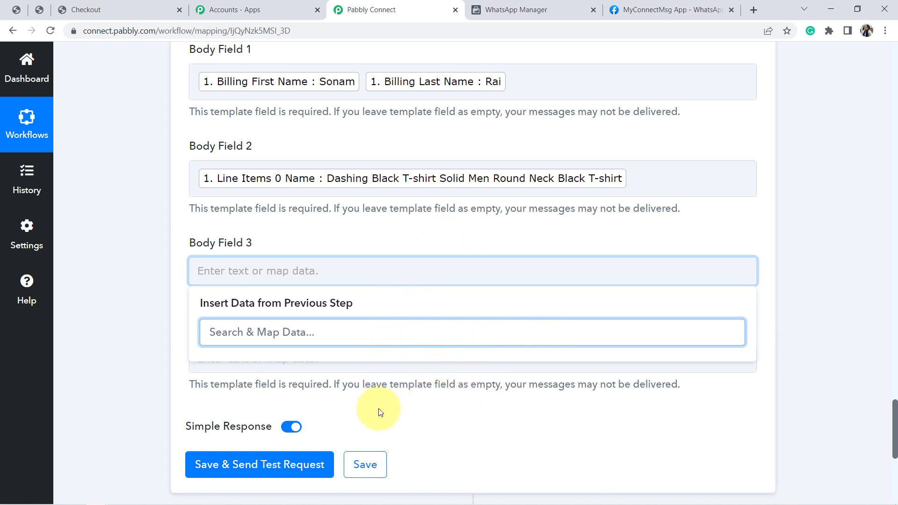
left_click(366, 466)
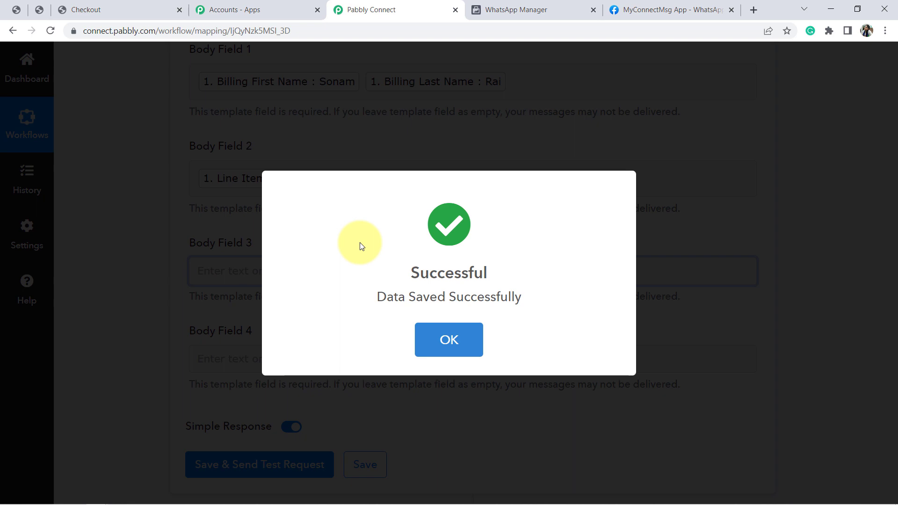
left_click(161, 275)
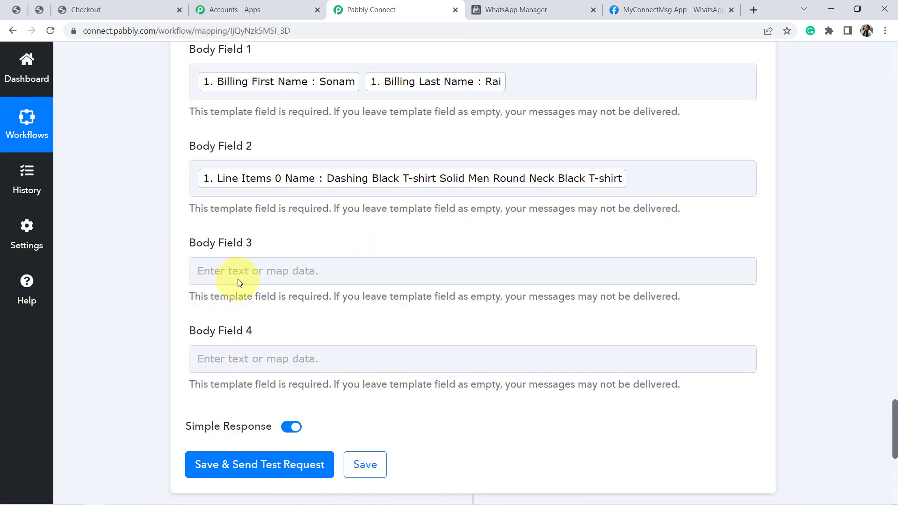
left_click(254, 274)
left_click(254, 273)
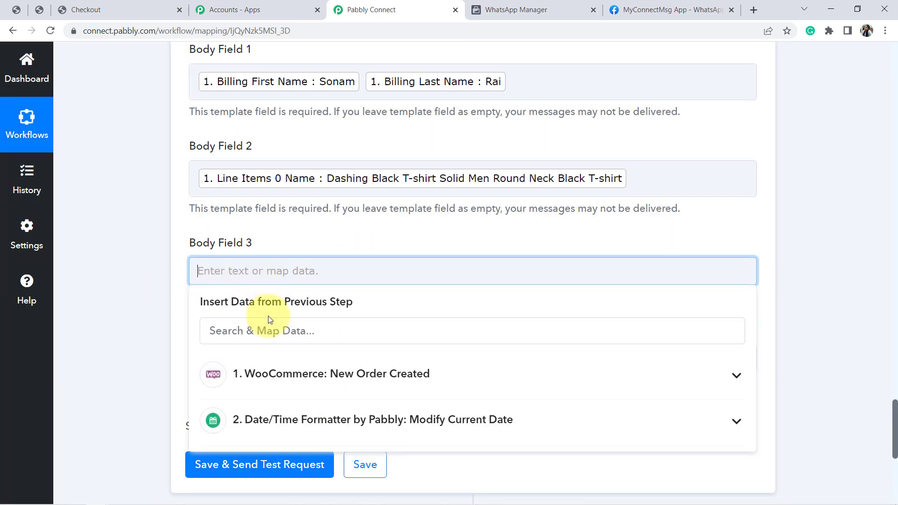
left_click(312, 418)
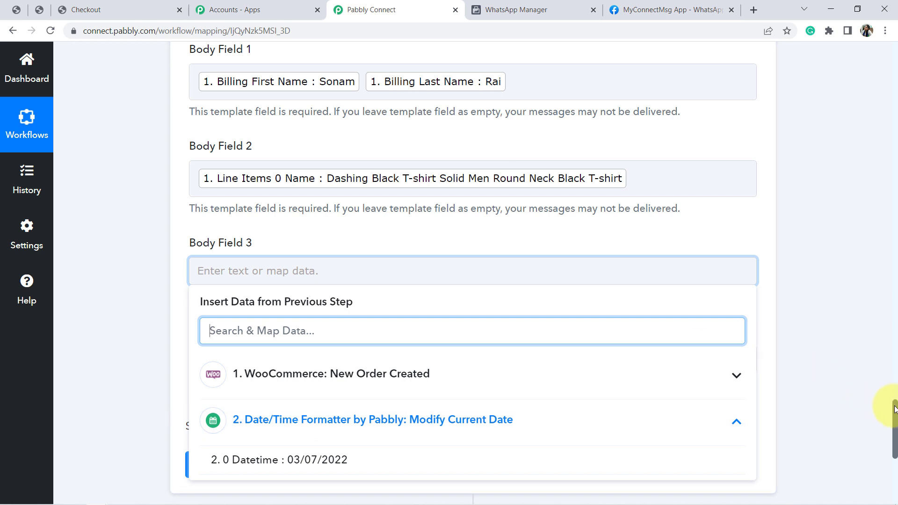
left_click_drag(894, 409, 892, 421)
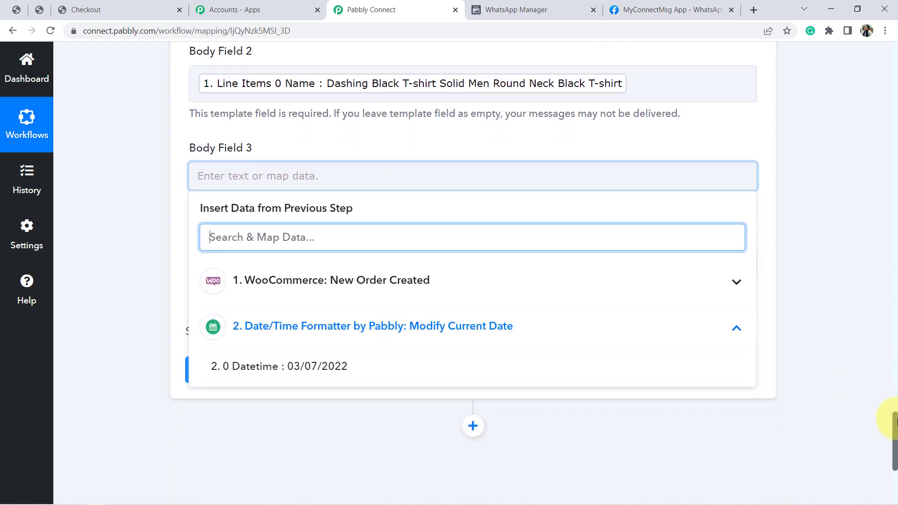
left_click(301, 369)
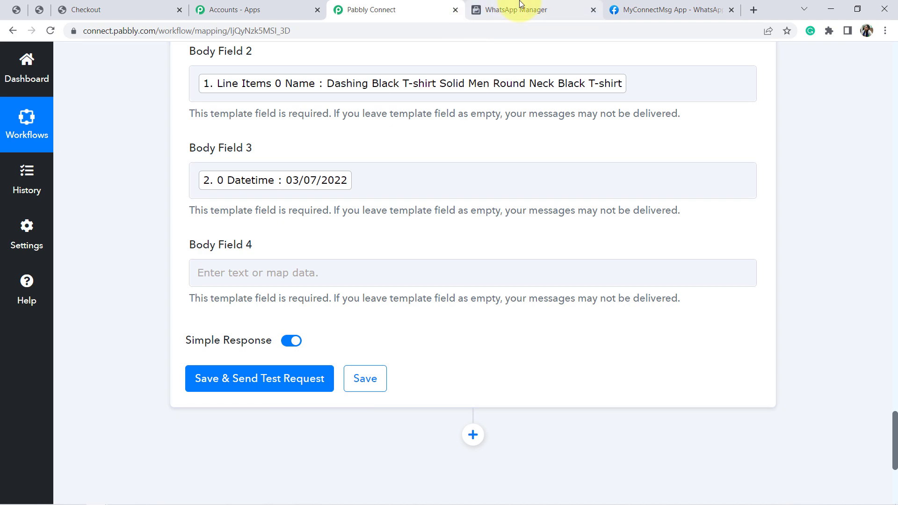
Check the template's {{4}} variable in WhatsApp Manager and set Body Field 4 in Pabbly Connect to Pabbly
left_click(520, 8)
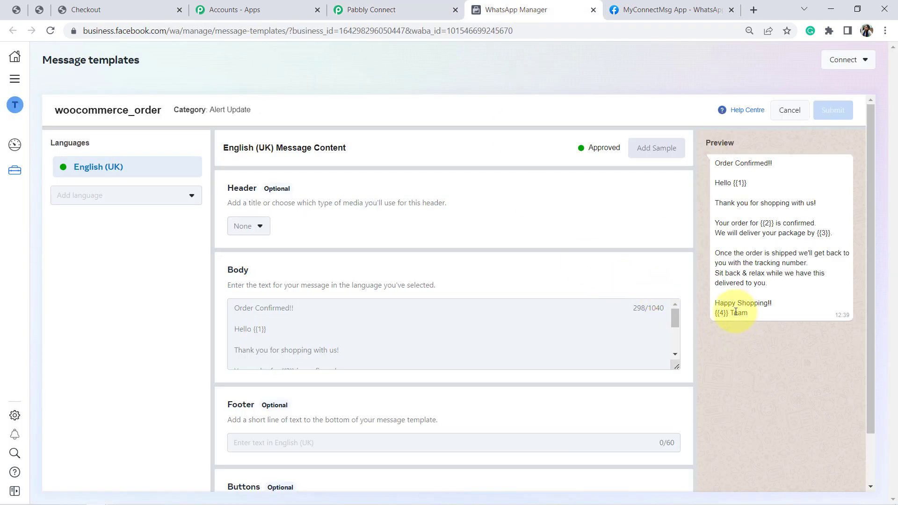
left_click(368, 9)
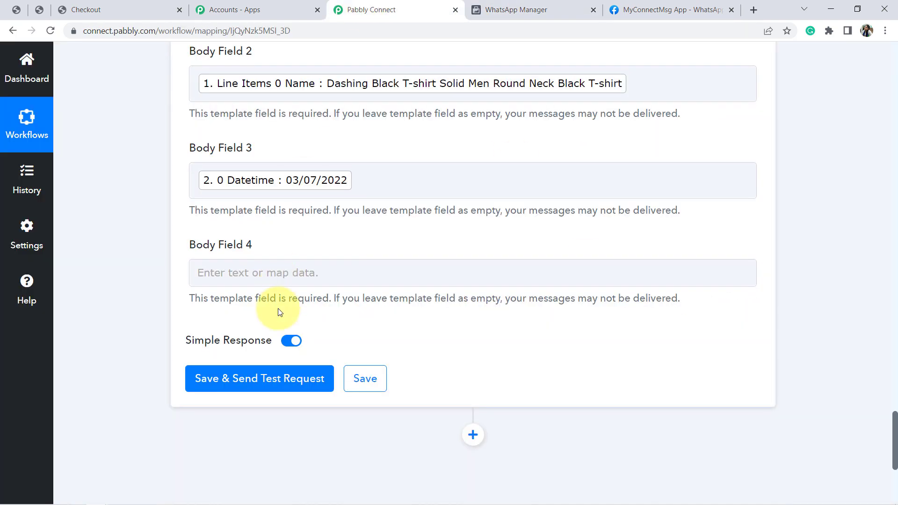
left_click(203, 276)
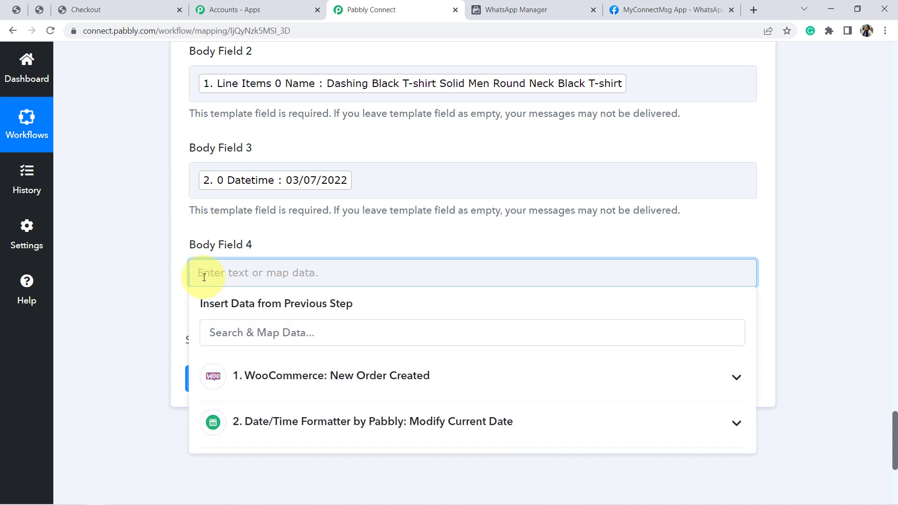
type("Pabbly")
left_click(147, 262)
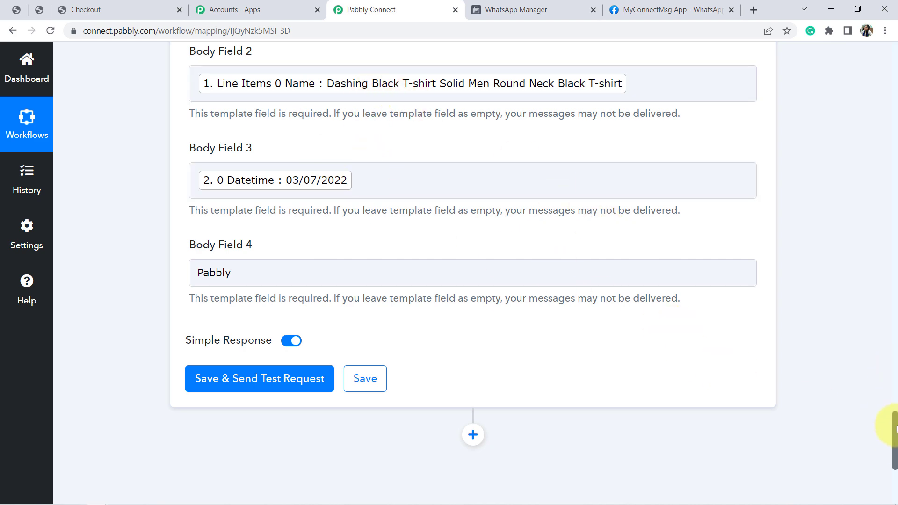
left_click_drag(895, 428, 894, 398)
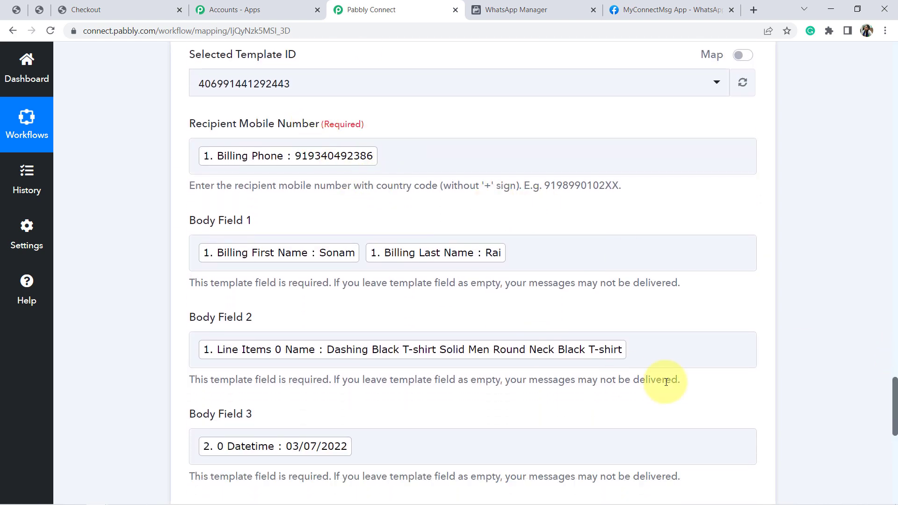
scroll(874, 400, "up", 2)
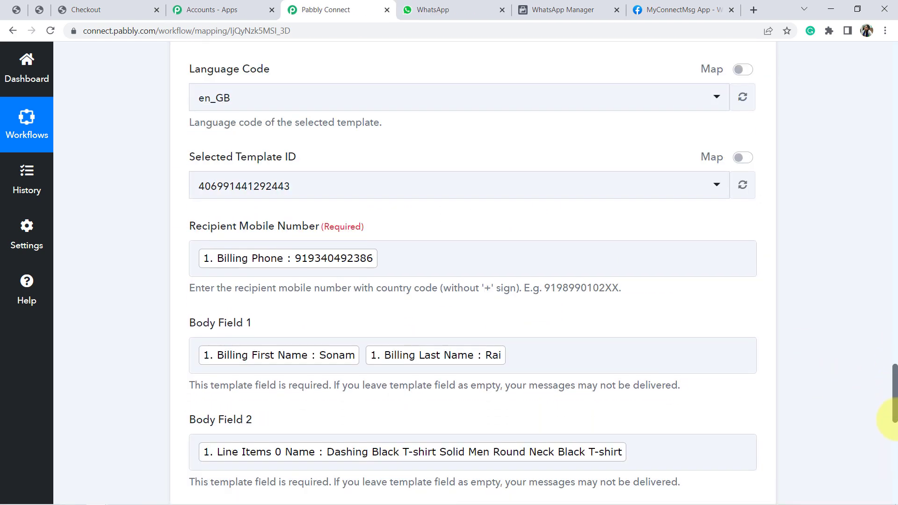
scroll(895, 419, "down", 10)
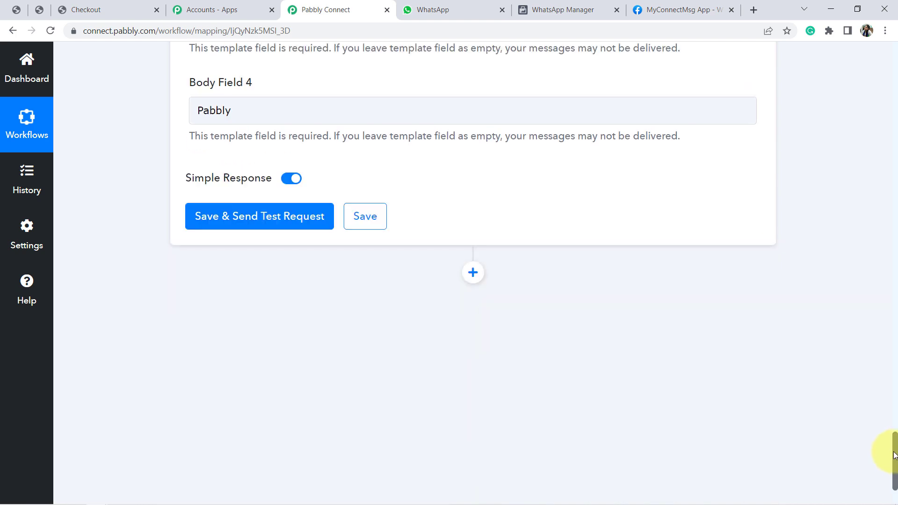
Review the WhatsApp step's field mappings and the Recipient Mobile Number instruction about the country code format
left_click_drag(894, 456, 886, 407)
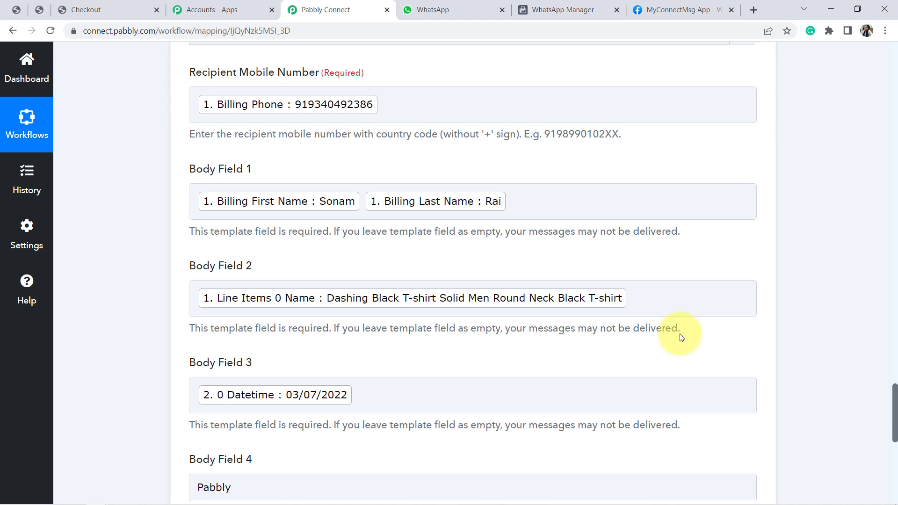
triple_click(351, 136)
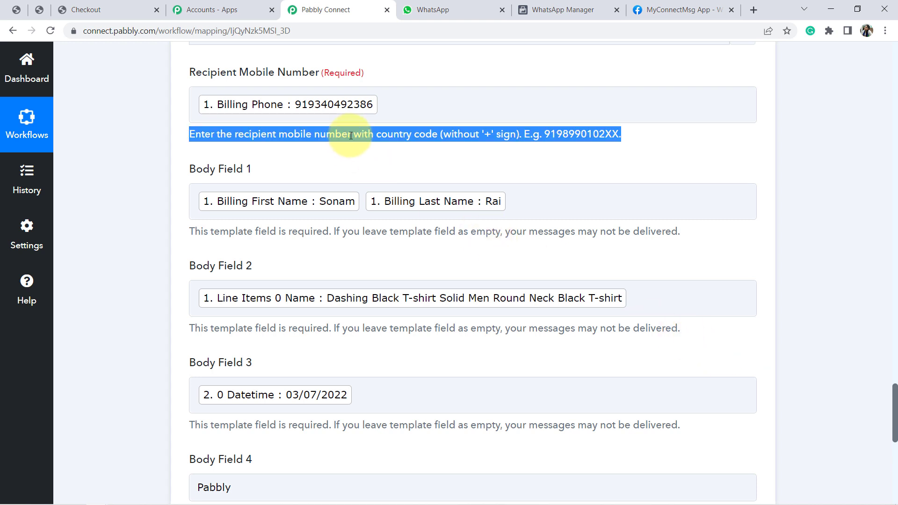
left_click(351, 136)
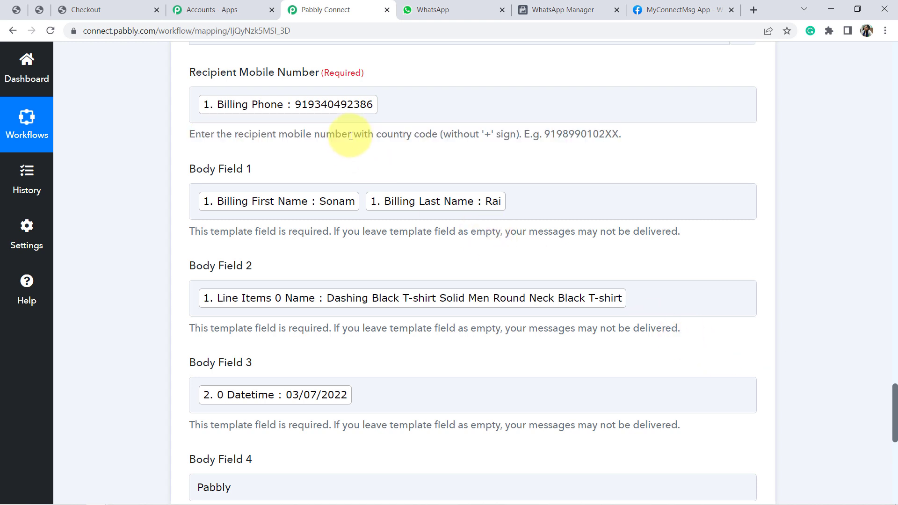
left_click_drag(354, 135, 522, 146)
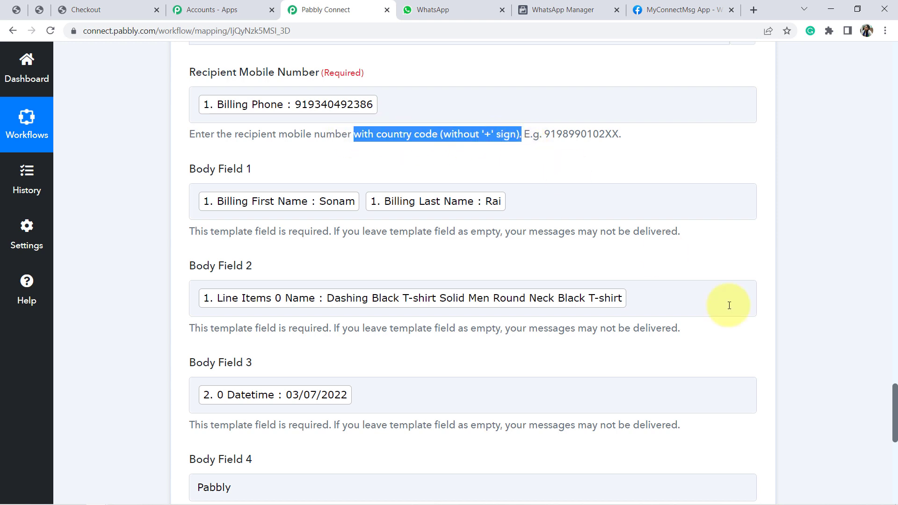
scroll(894, 403, "up", 1)
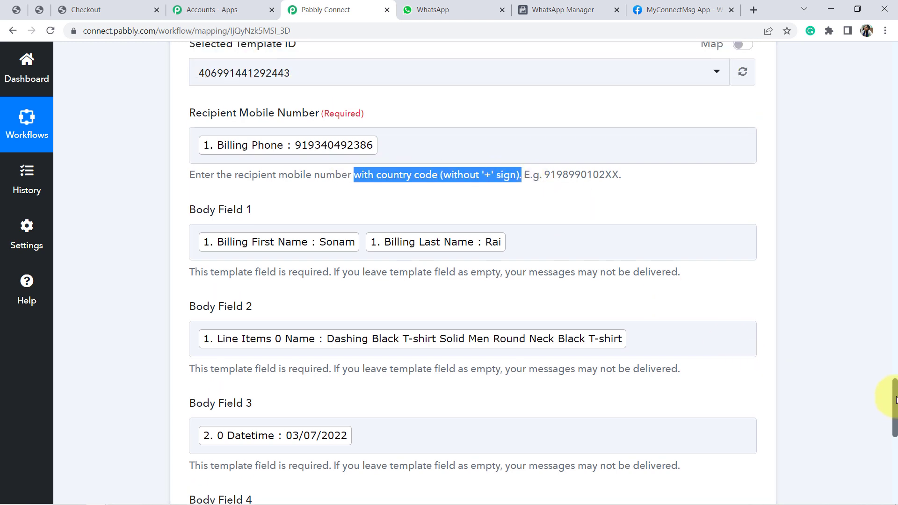
left_click(558, 199)
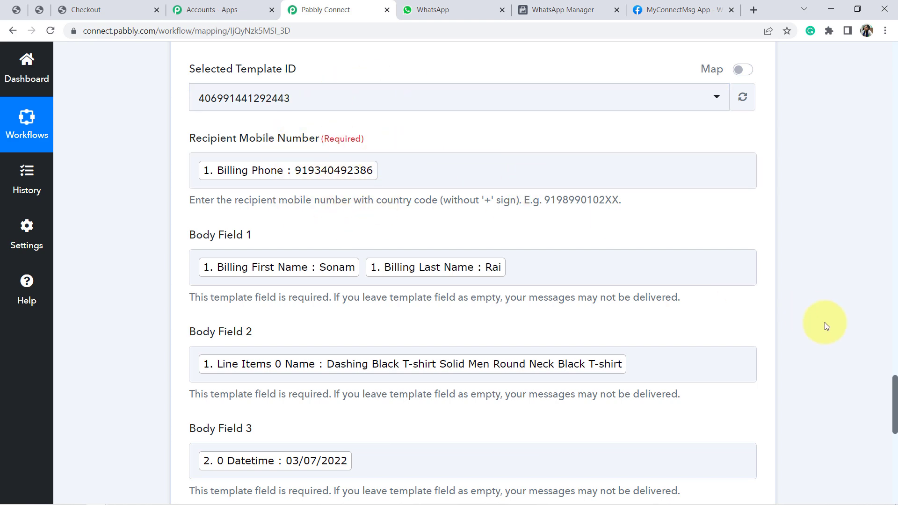
Save the WhatsApp step with a test request and check the product name and delivery date in the message received in WhatsApp Web
left_click_drag(894, 387, 894, 441)
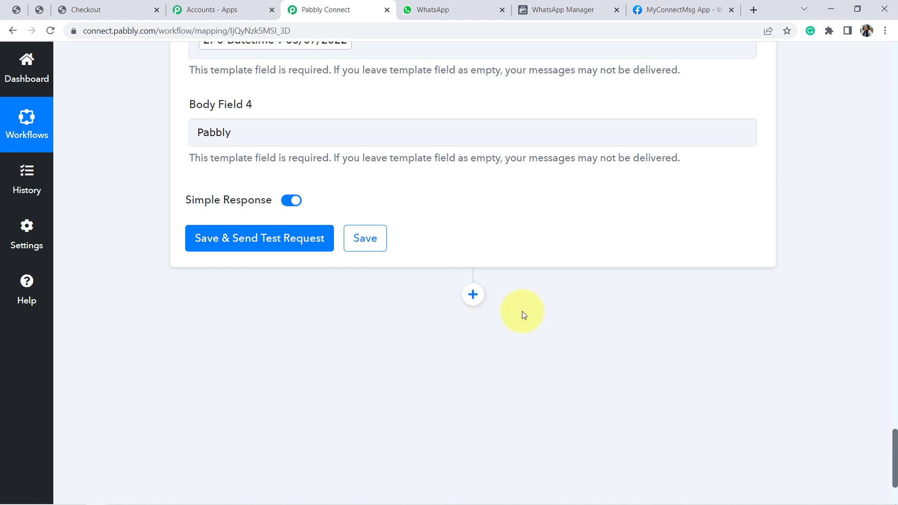
left_click(313, 244)
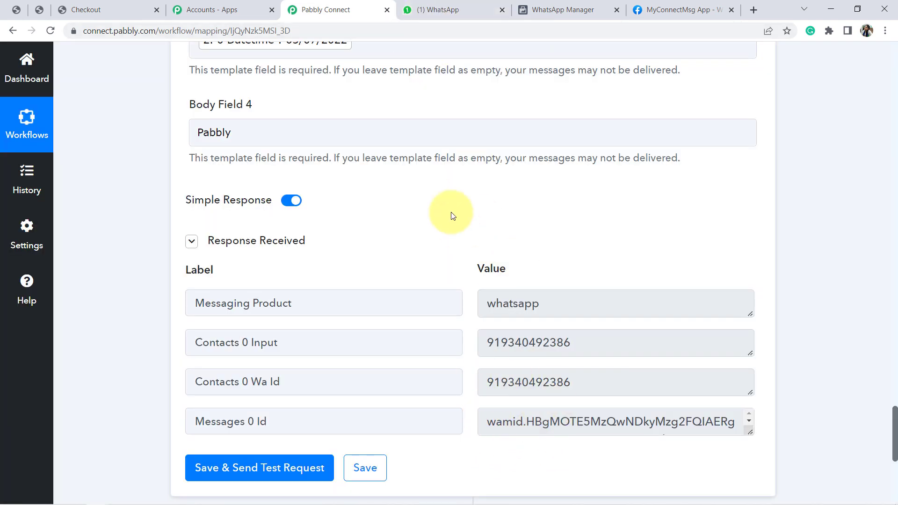
left_click(432, 13)
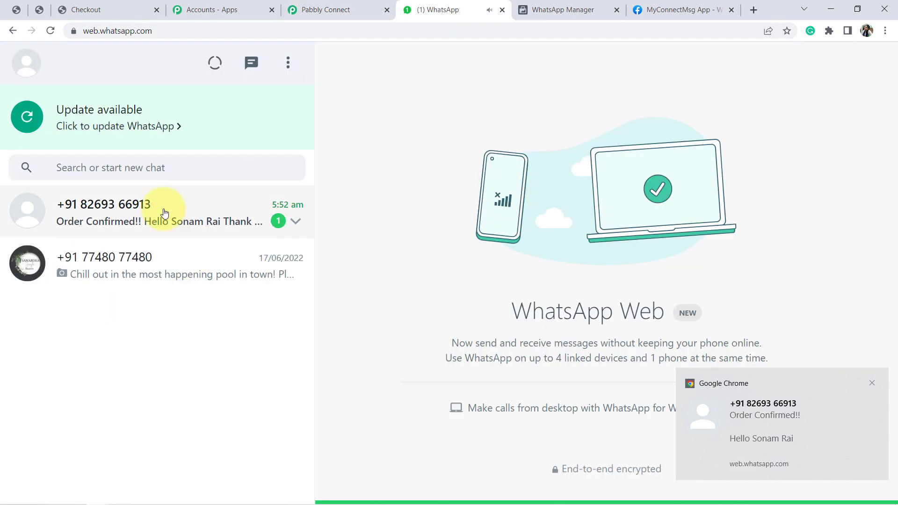
left_click(165, 213)
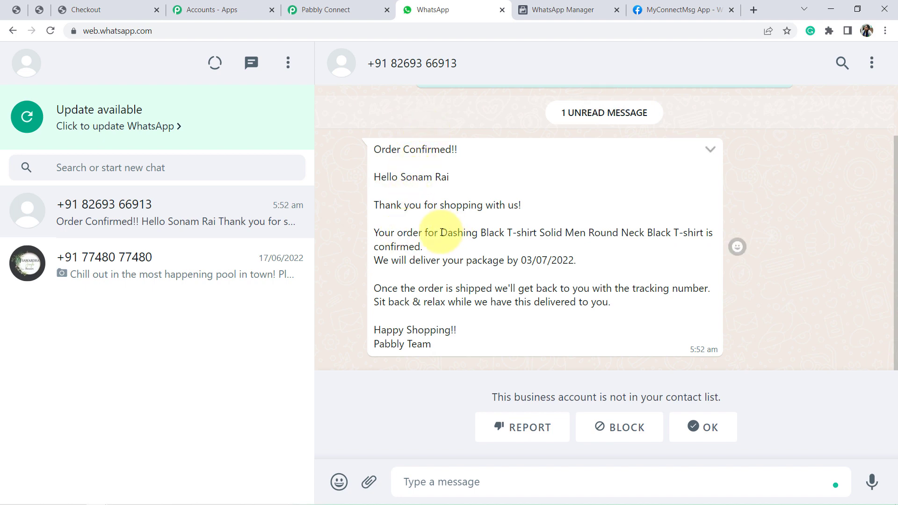
left_click_drag(440, 232, 647, 253)
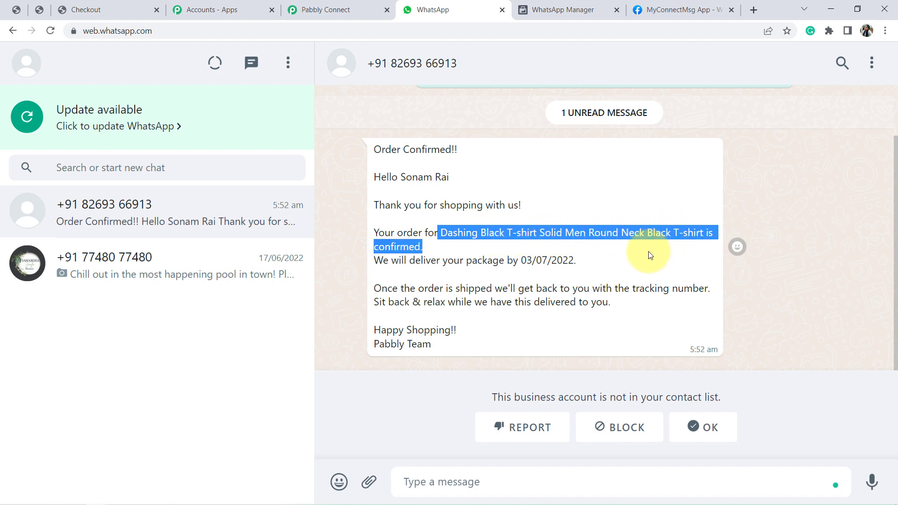
left_click_drag(528, 261, 571, 256)
left_click(521, 261)
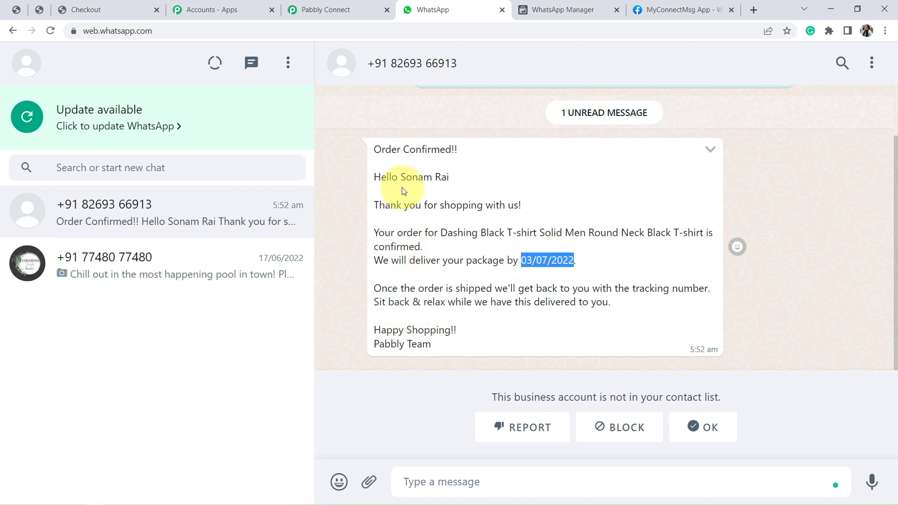
left_click_drag(397, 150, 431, 340)
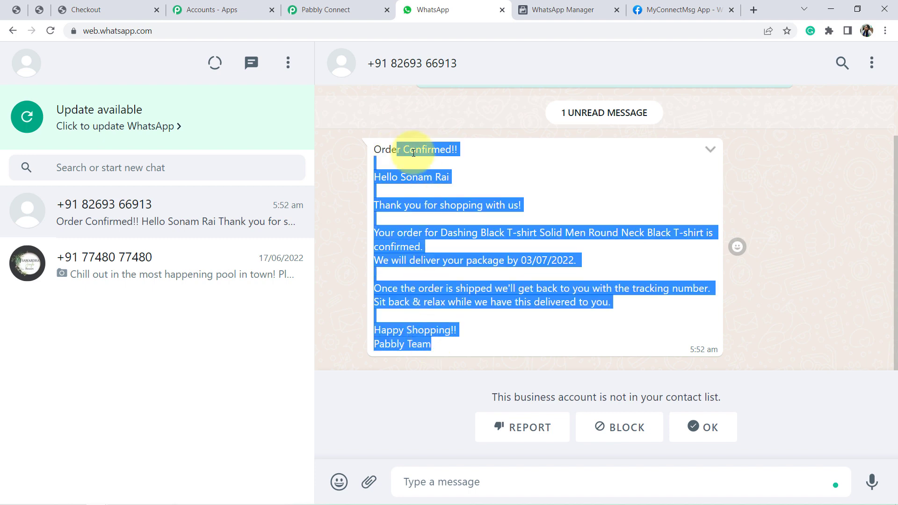
Return to Pabbly Connect, collapse the WhatsApp Cloud API step and add a Gmail action after it with the Send Email event
left_click(345, 6)
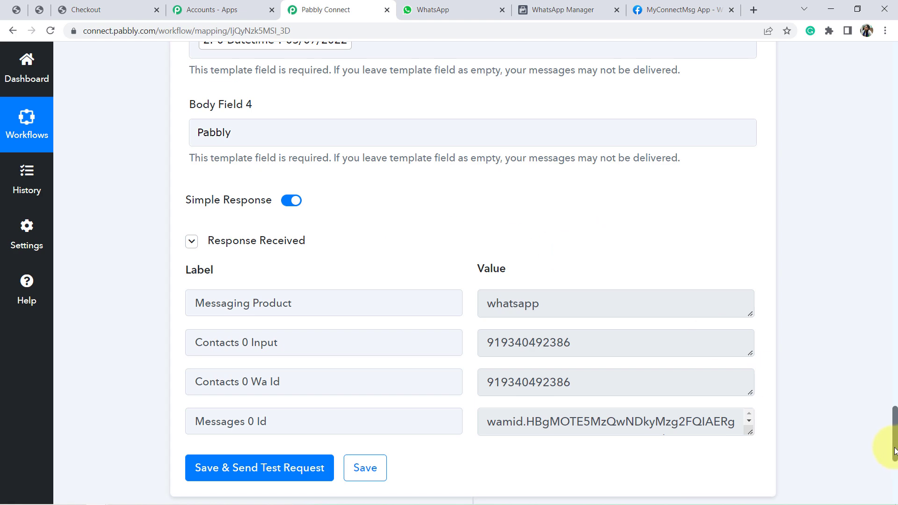
left_click_drag(894, 451, 874, 330)
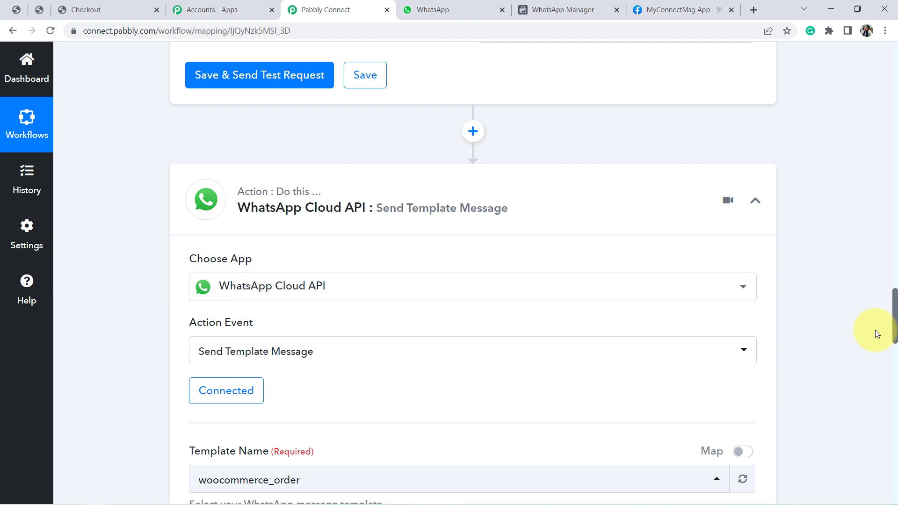
left_click(286, 214)
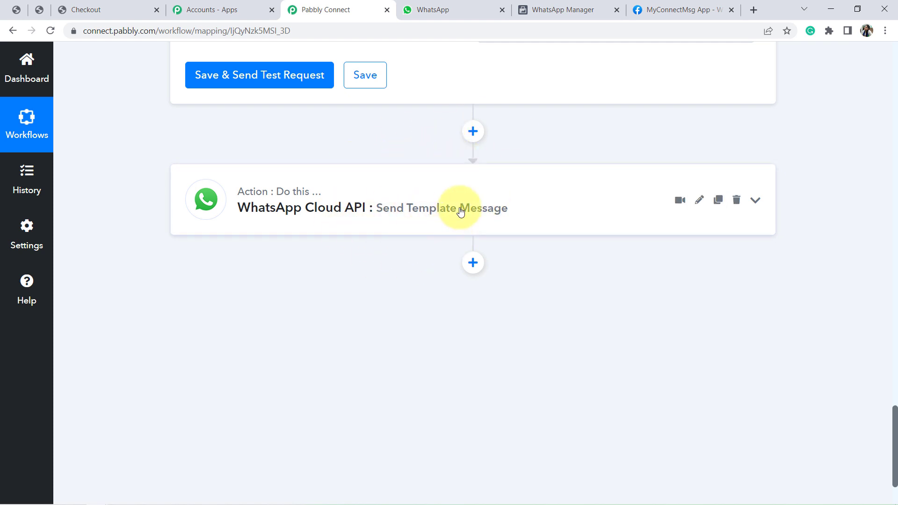
left_click(473, 263)
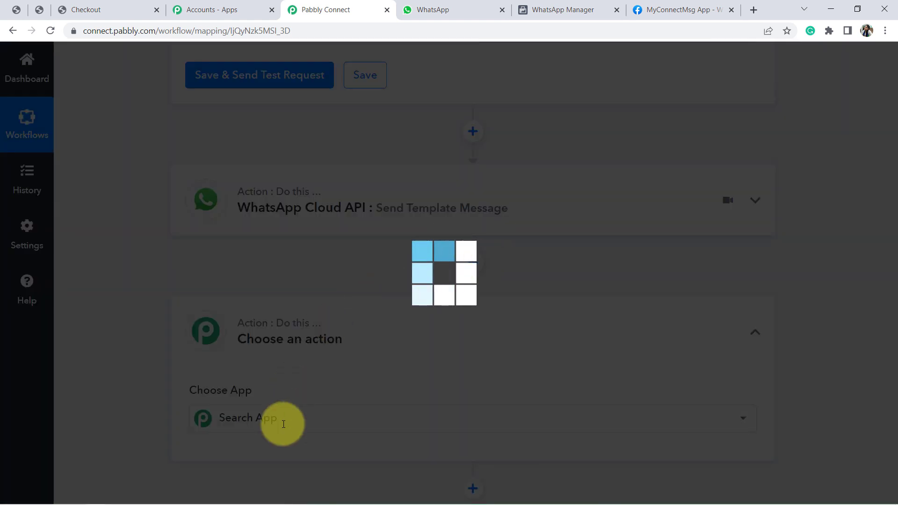
type("g")
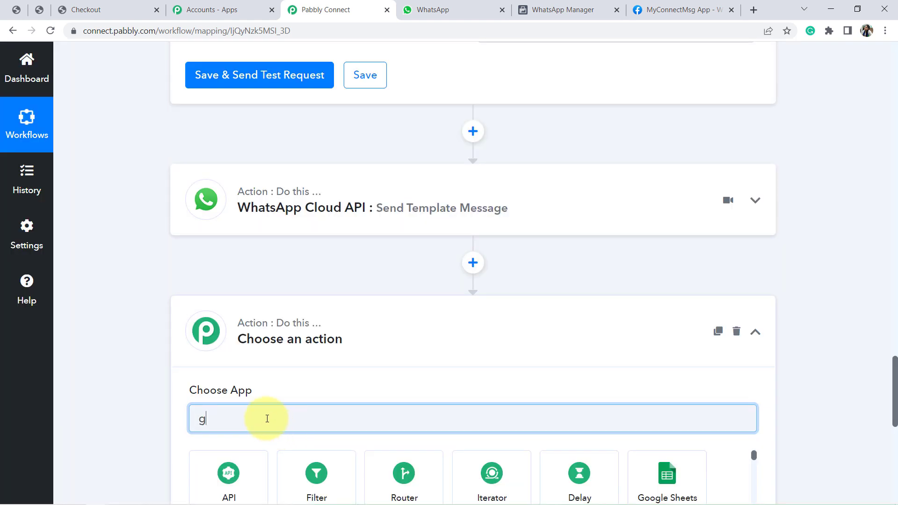
type("mail")
left_click(229, 475)
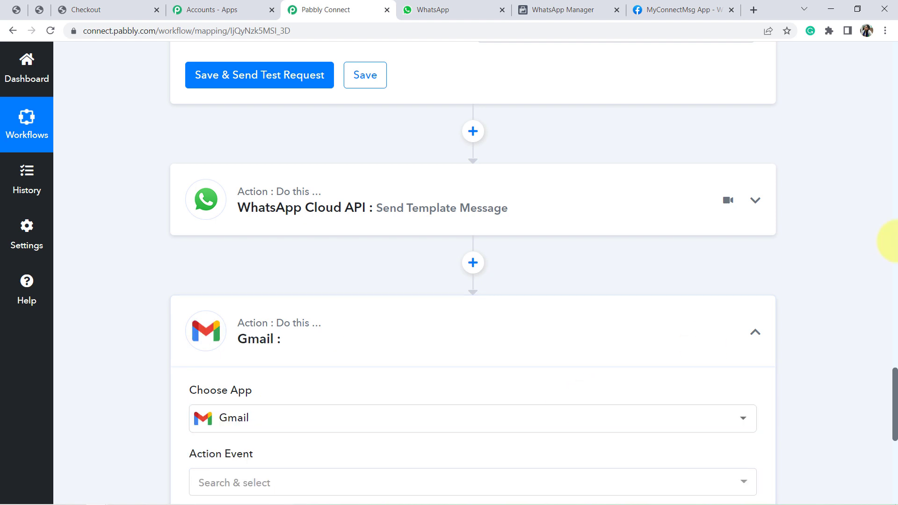
scroll(894, 391, "down", 3)
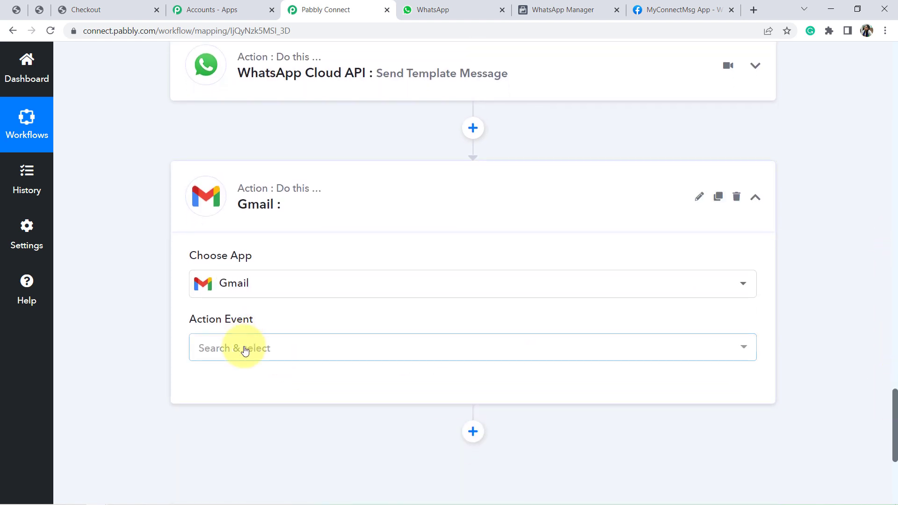
left_click(244, 351)
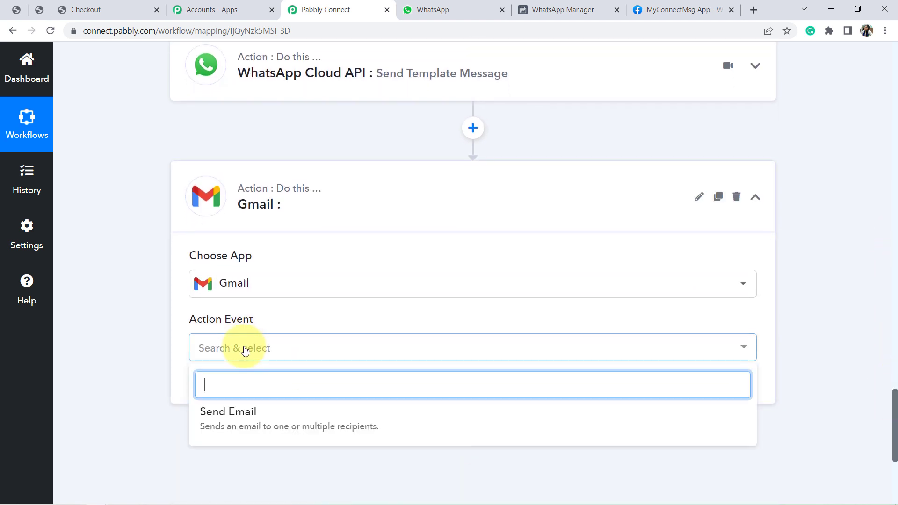
left_click(243, 416)
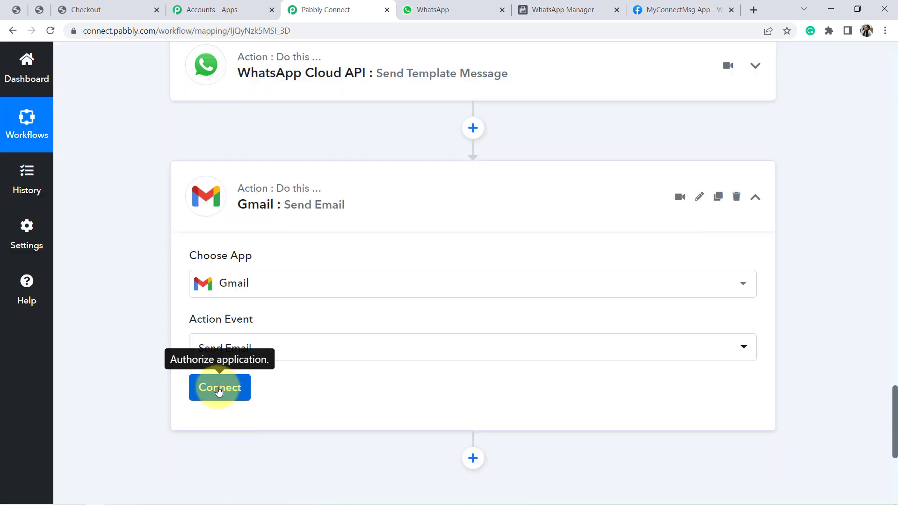
Connect the Gmail step through a new connection, choosing the Google account and authorizing Pabbly Connect's access
left_click(218, 389)
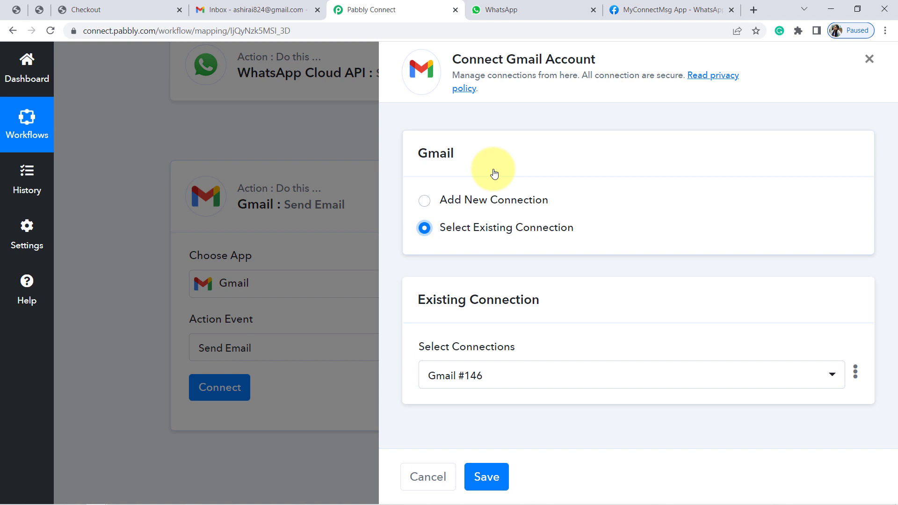
left_click(440, 204)
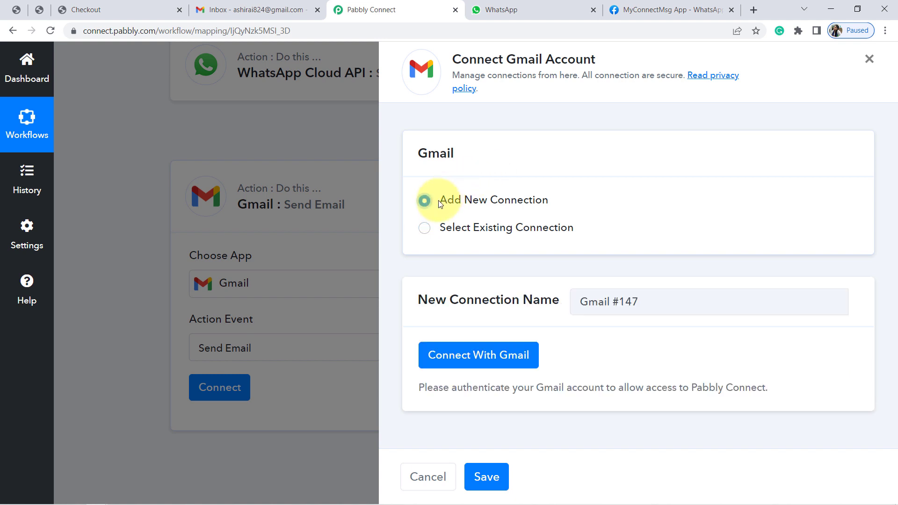
left_click(462, 356)
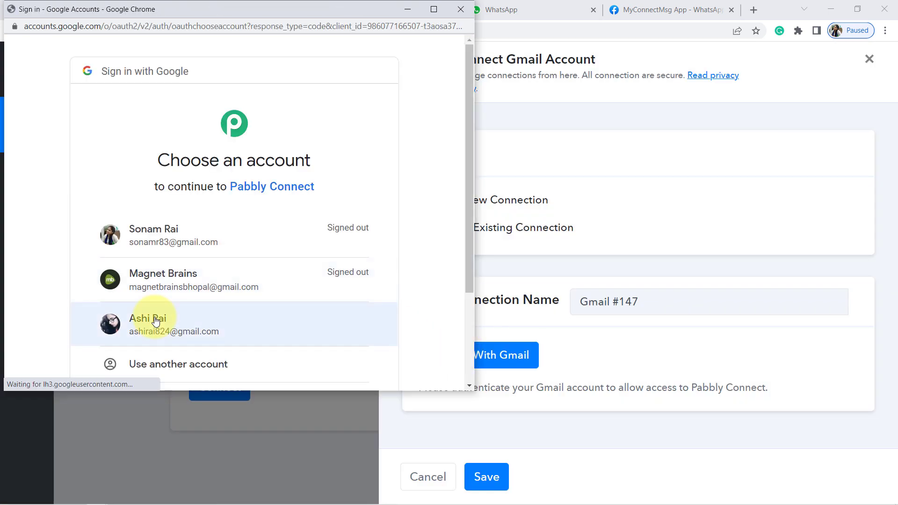
left_click(156, 320)
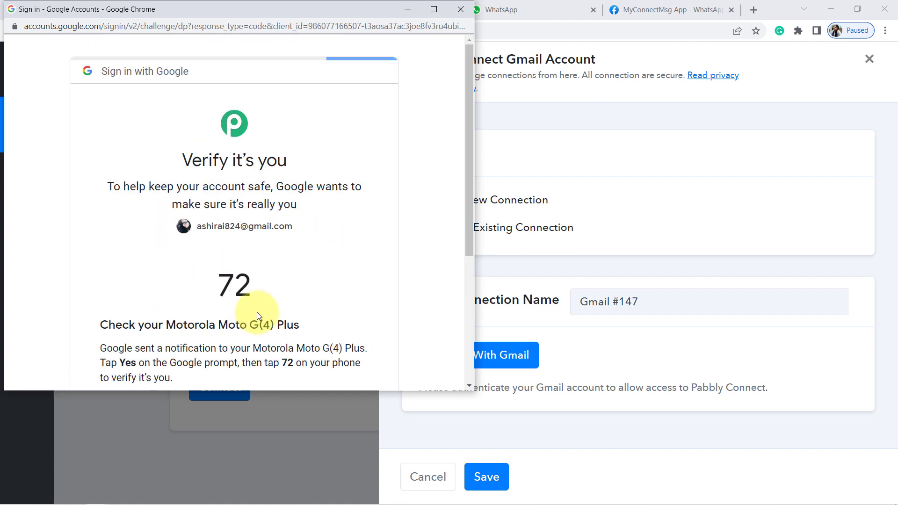
left_click_drag(469, 173, 467, 220)
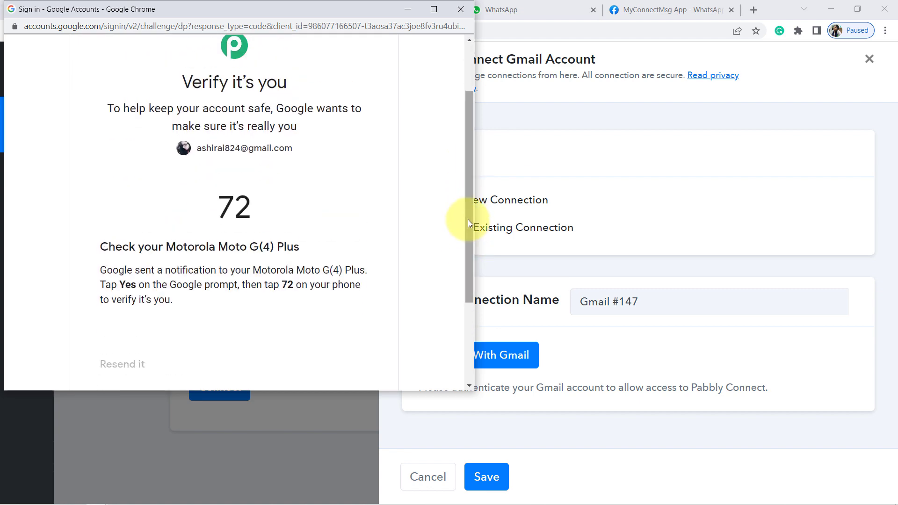
left_click_drag(466, 185, 449, 291)
left_click(262, 338)
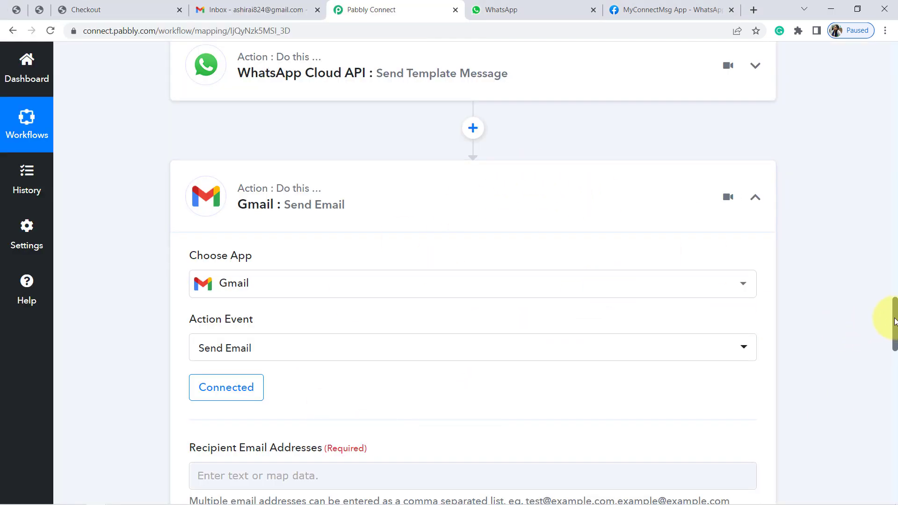
Map the Gmail step's Recipient Email Addresses to the Billing Email value from the WooCommerce order
scroll(894, 326, "down", 2)
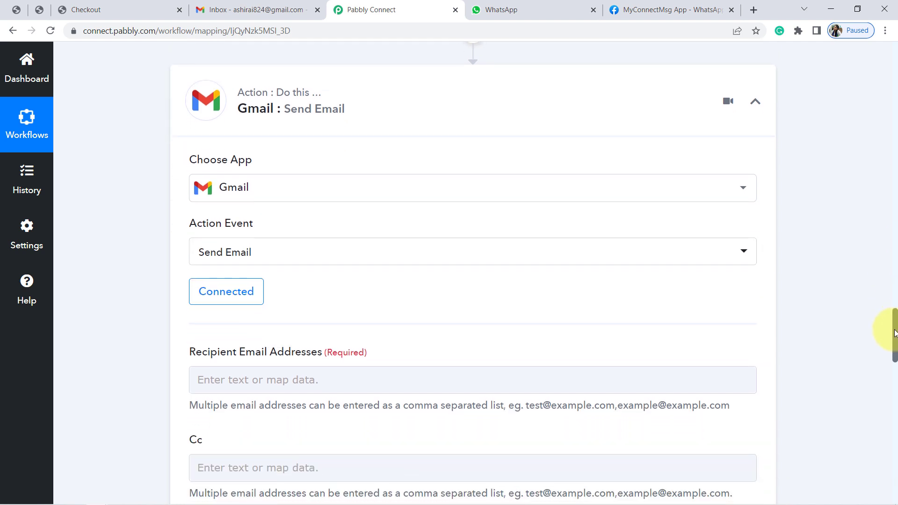
left_click(291, 6)
left_click(393, 9)
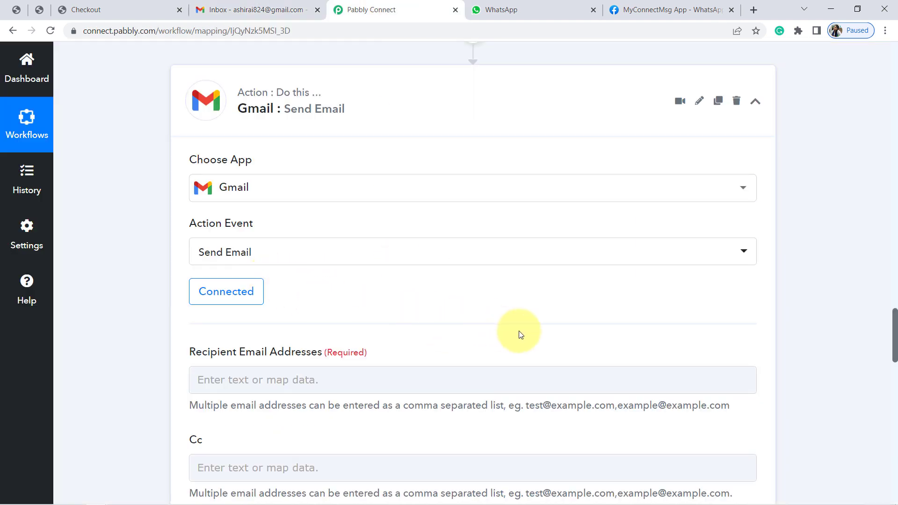
scroll(519, 330, "down", 4)
left_click(244, 187)
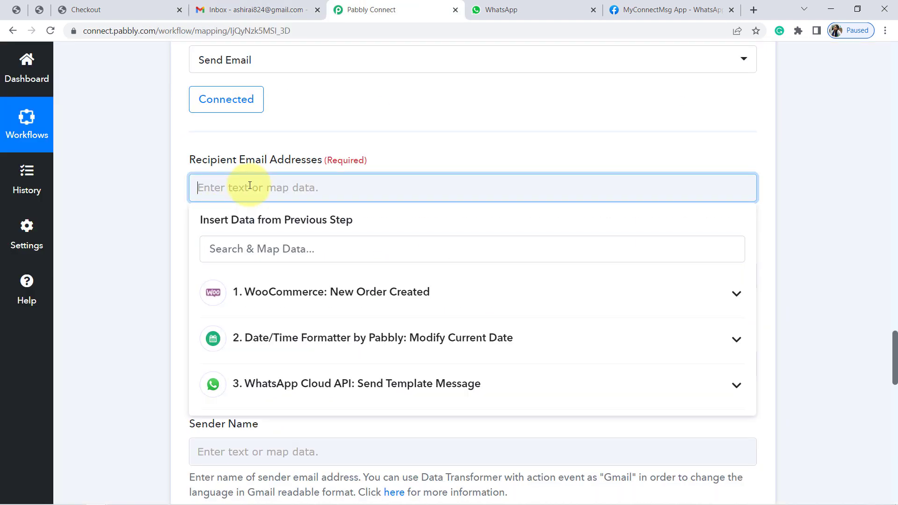
left_click(274, 293)
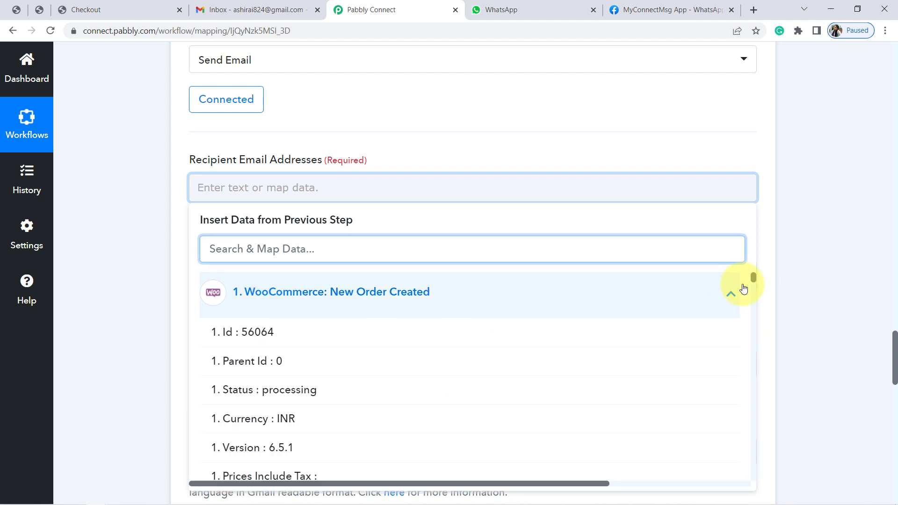
left_click_drag(754, 279, 762, 316)
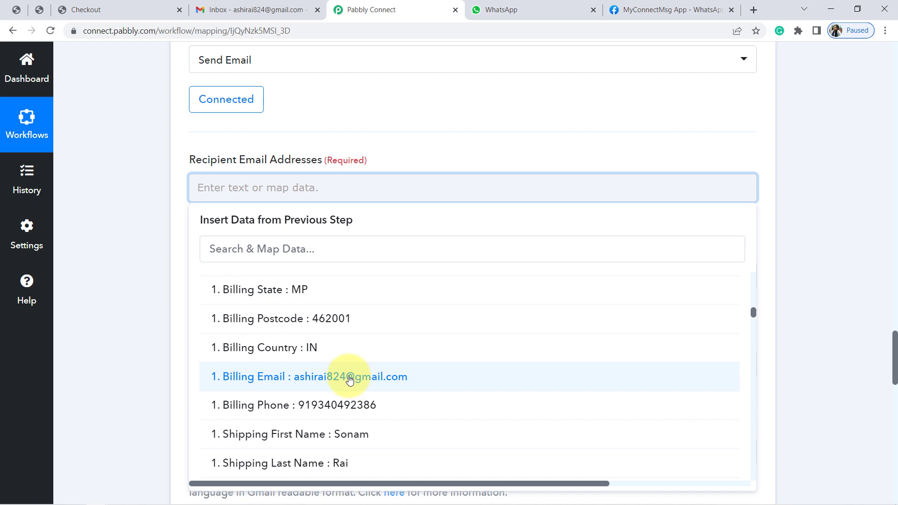
left_click(350, 379)
left_click(90, 259)
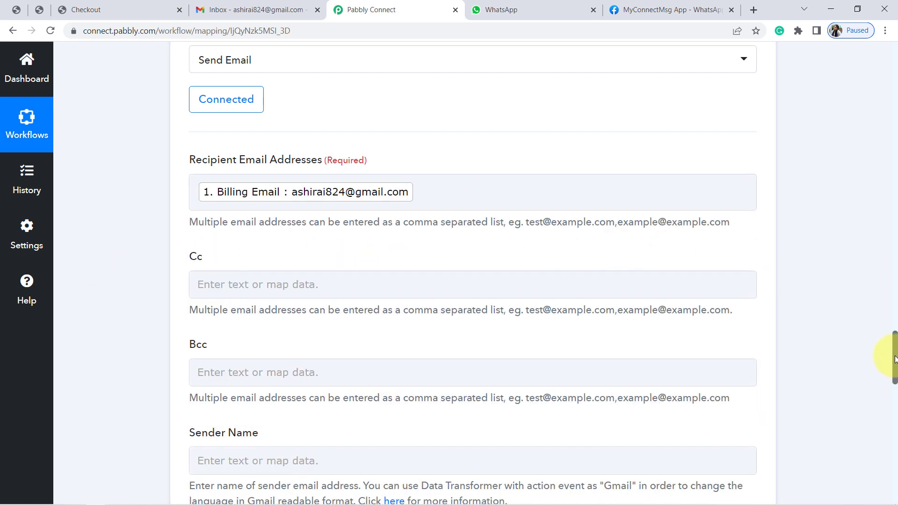
Set the Sender Name of the Gmail step to Pabbly
left_click_drag(895, 365, 895, 390)
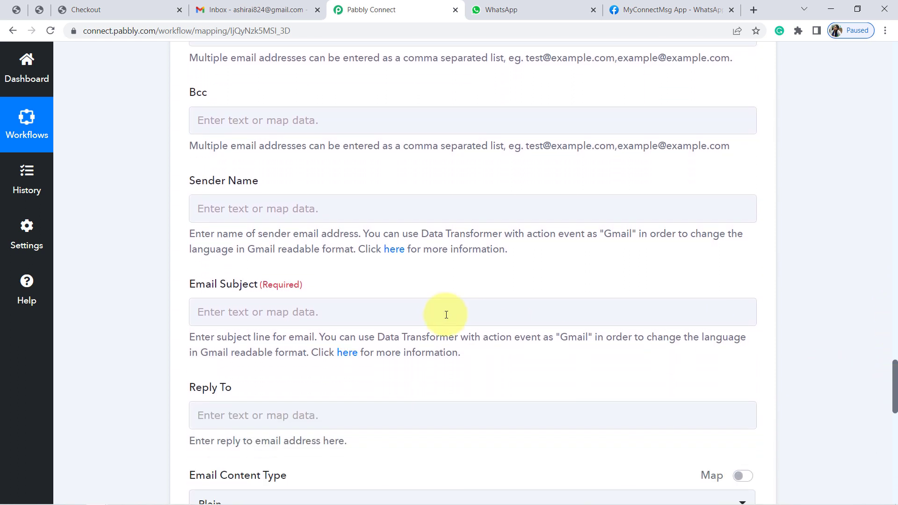
left_click(273, 207)
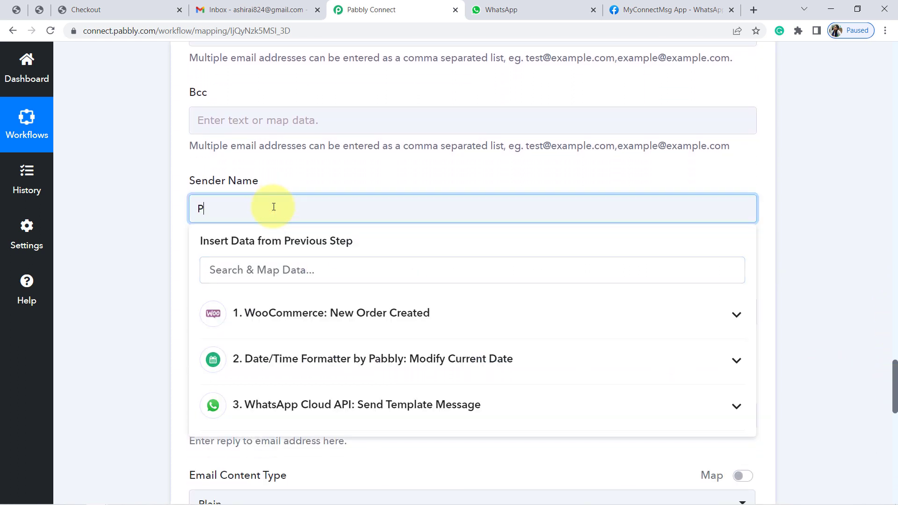
left_click(106, 193)
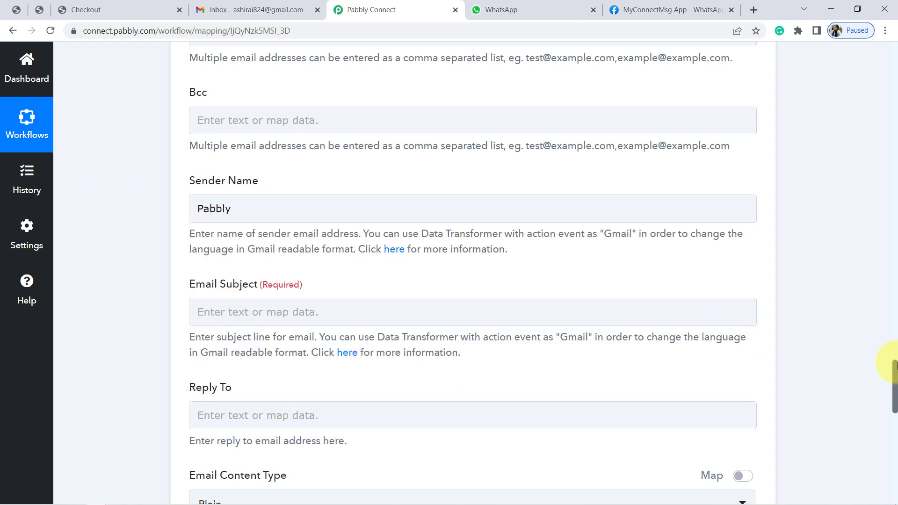
Copy the subject line "You order has been placed successfully." from the Notepad draft into the Gmail step's Email Subject
left_click_drag(896, 366, 895, 375)
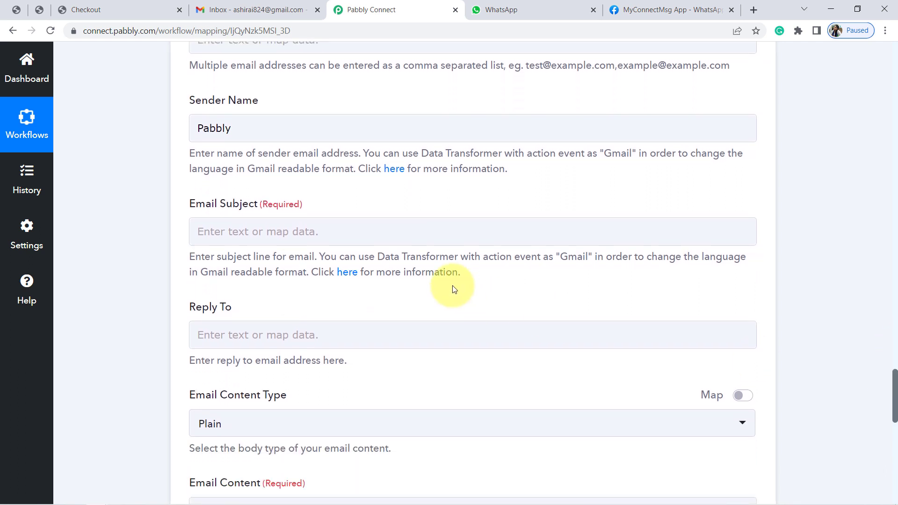
left_click(256, 230)
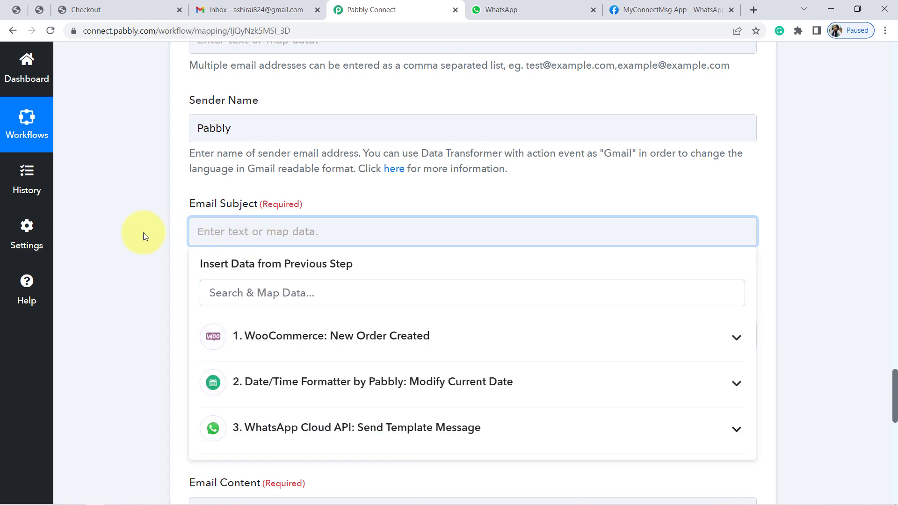
left_click(143, 232)
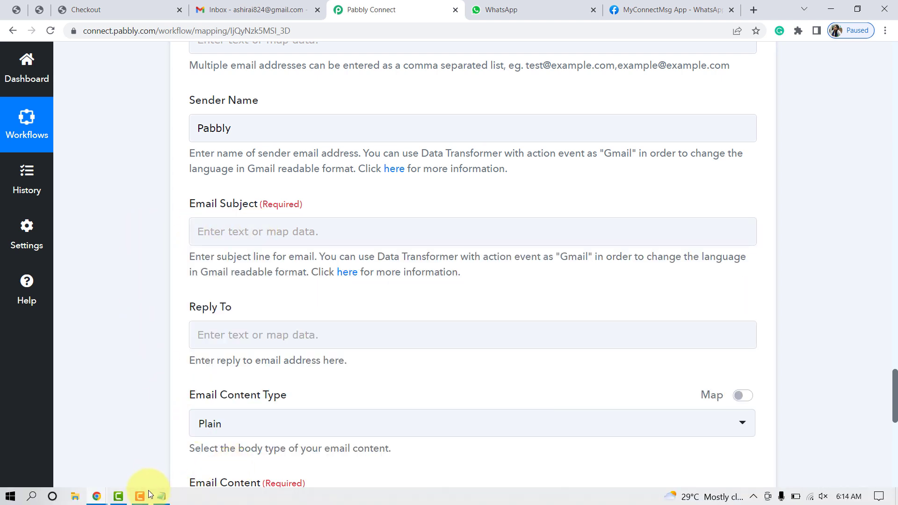
left_click(159, 496)
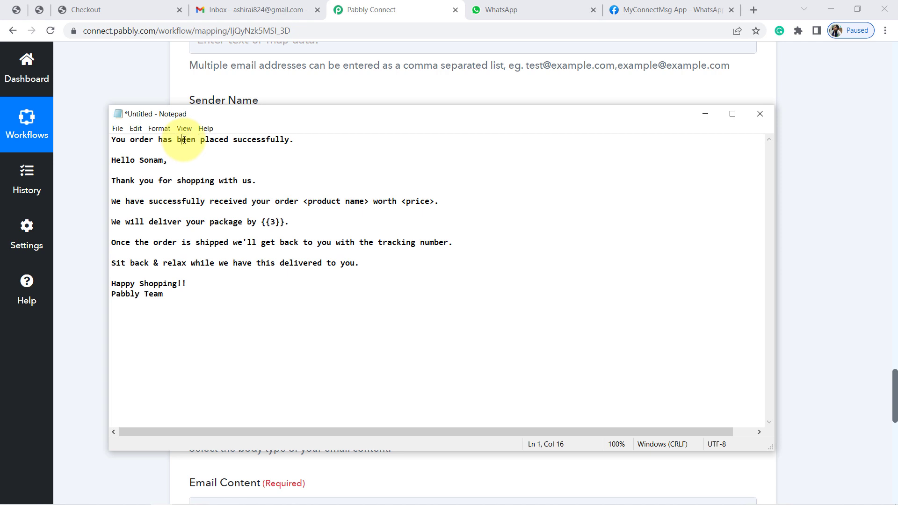
left_click_drag(299, 140, 102, 140)
key("ctrl+c")
left_click(86, 131)
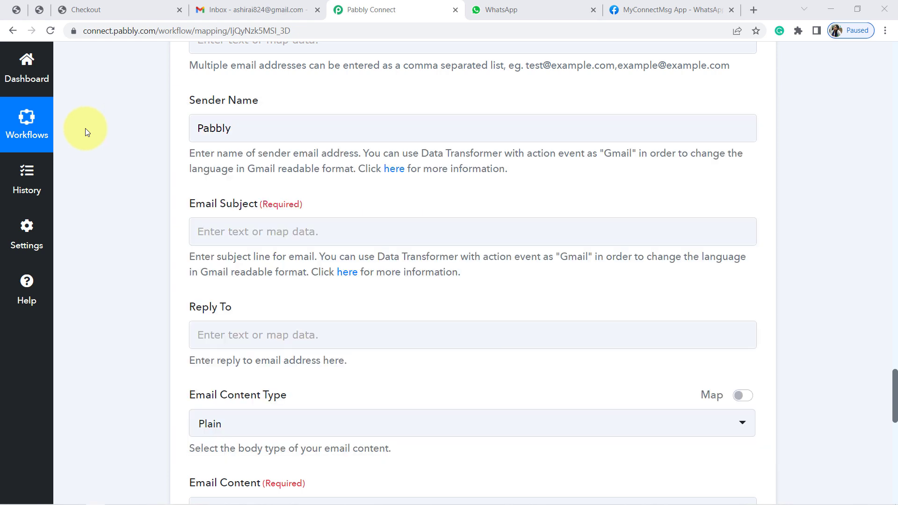
left_click(269, 234)
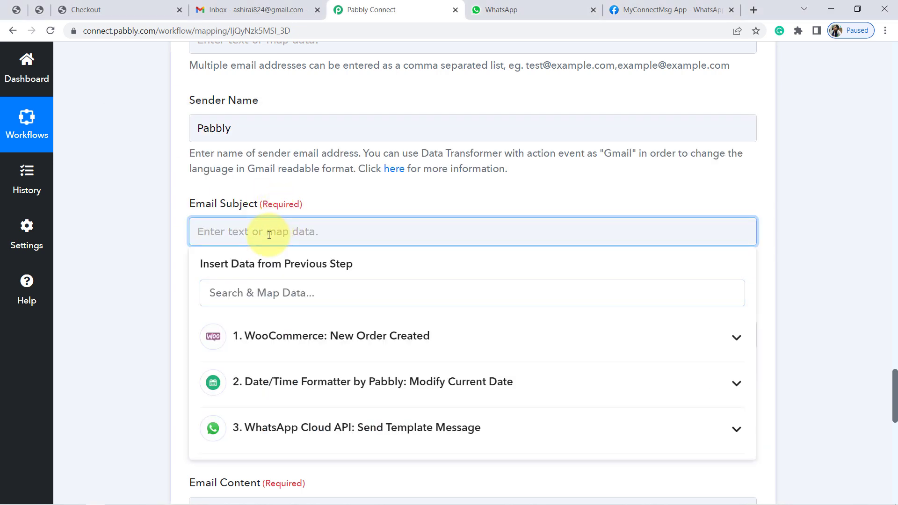
key("ctrl+v")
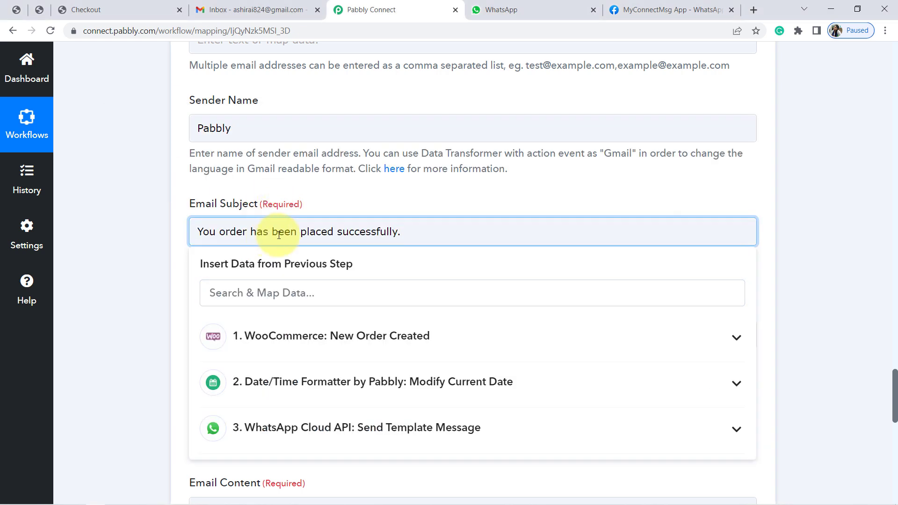
left_click(122, 300)
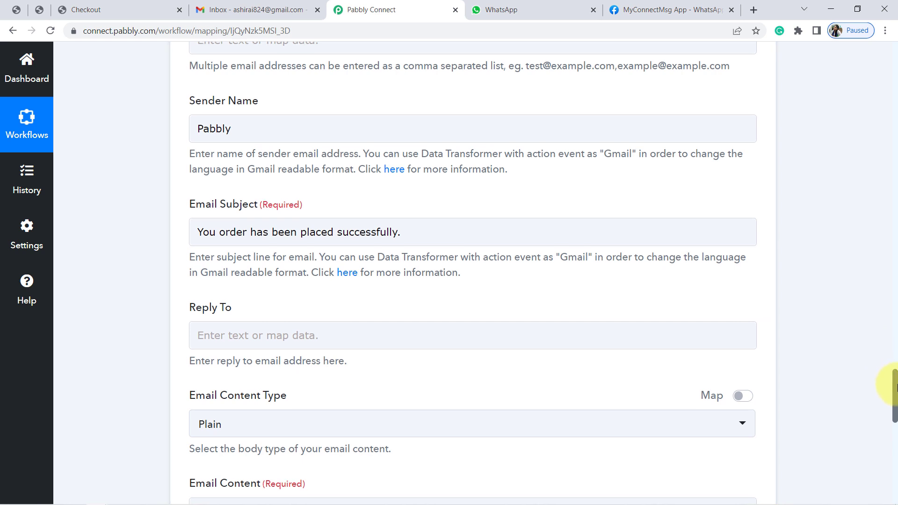
Examine the Email Content field and the Notepad message draft, including its product name, price and delivery date placeholders
left_click_drag(893, 377, 895, 419)
left_click(305, 197)
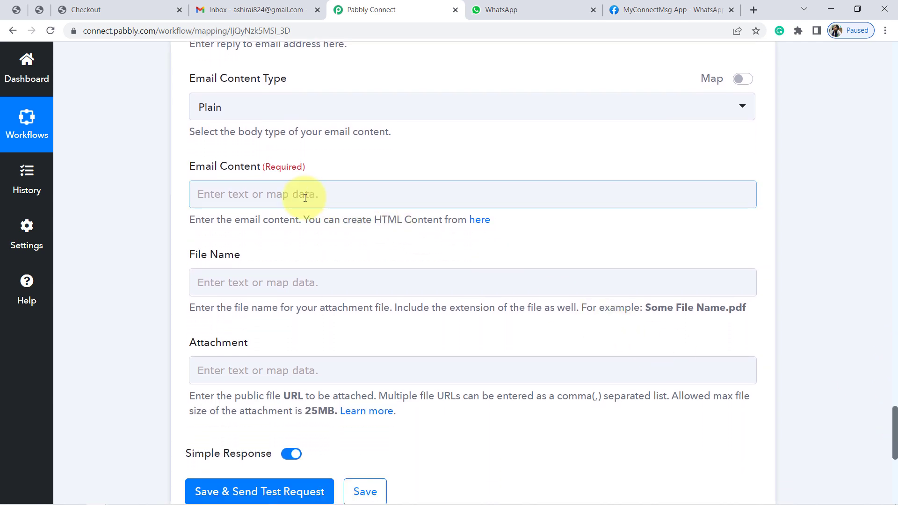
left_click(274, 192)
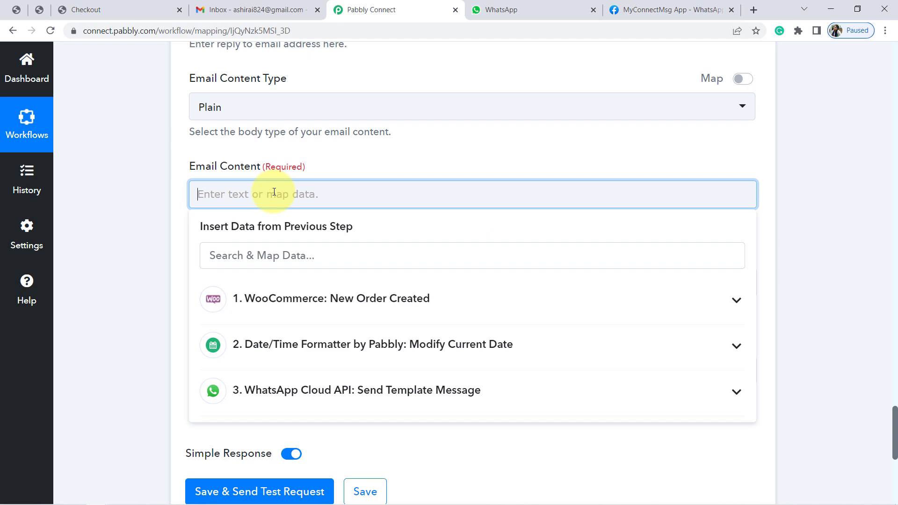
left_click(145, 184)
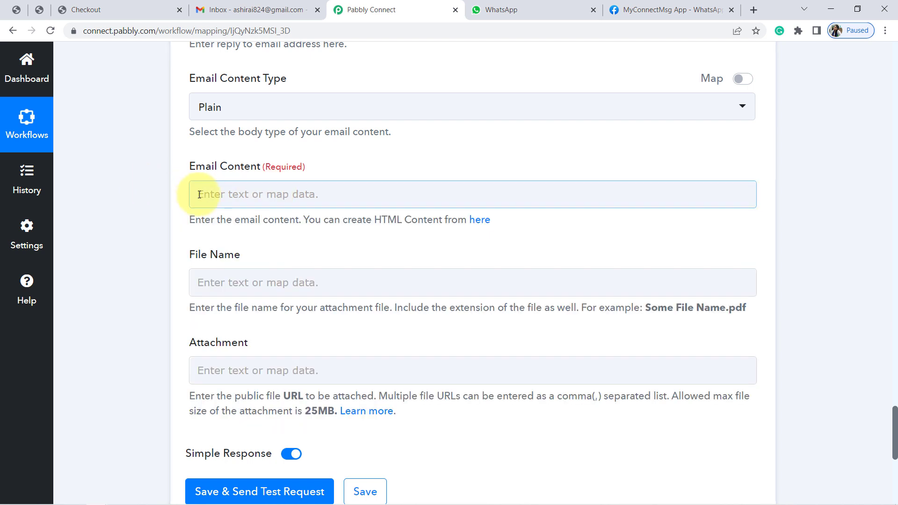
triple_click(217, 218)
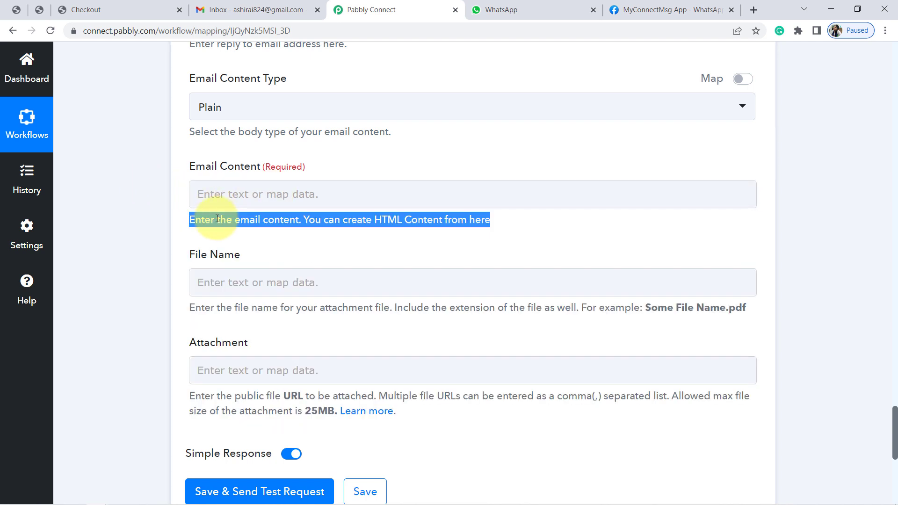
left_click(128, 210)
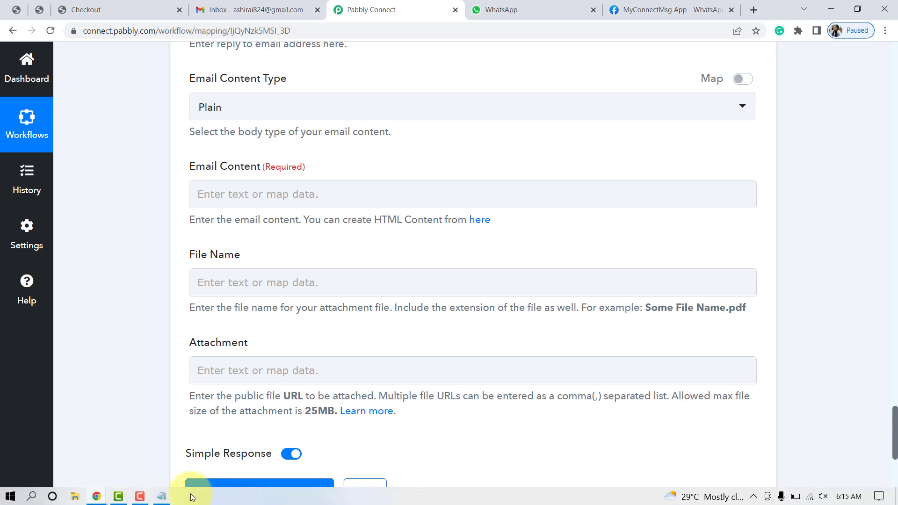
left_click(161, 497)
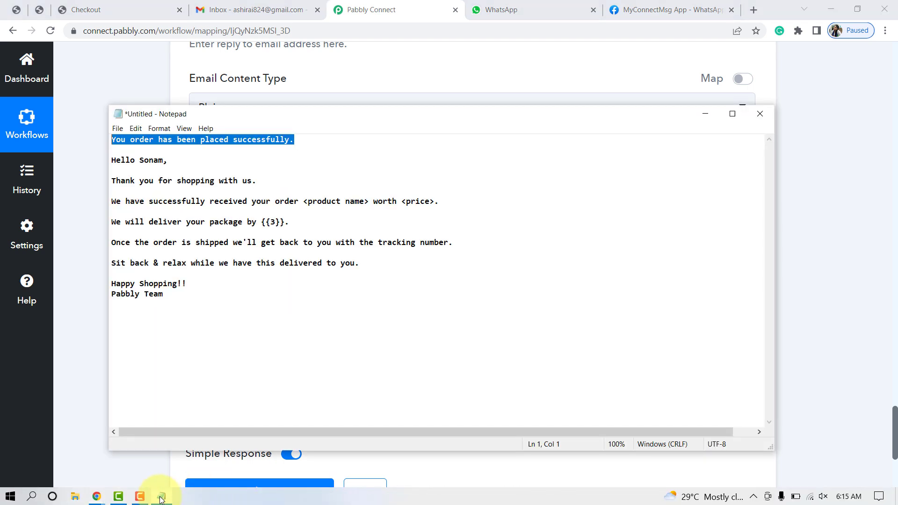
left_click(172, 201)
left_click_drag(116, 161, 172, 256)
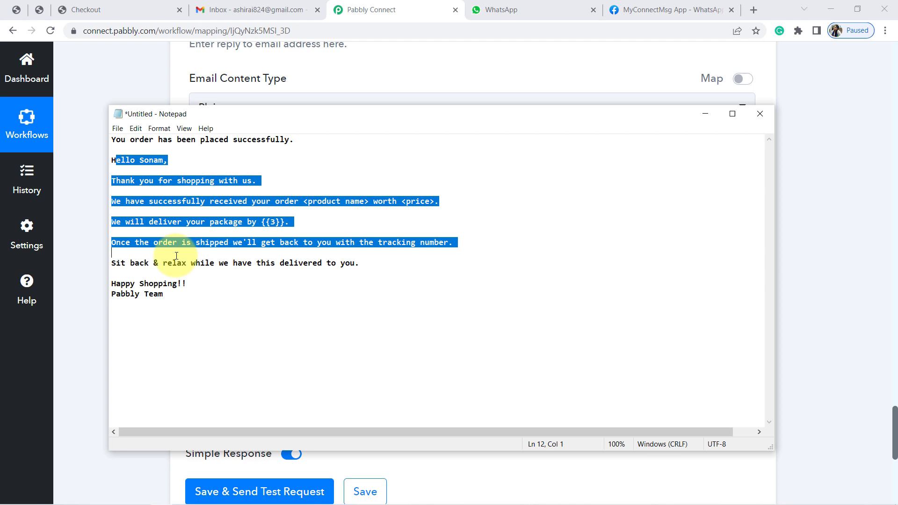
left_click(271, 233)
left_click_drag(285, 201, 345, 201)
left_click(349, 201)
double_click(411, 201)
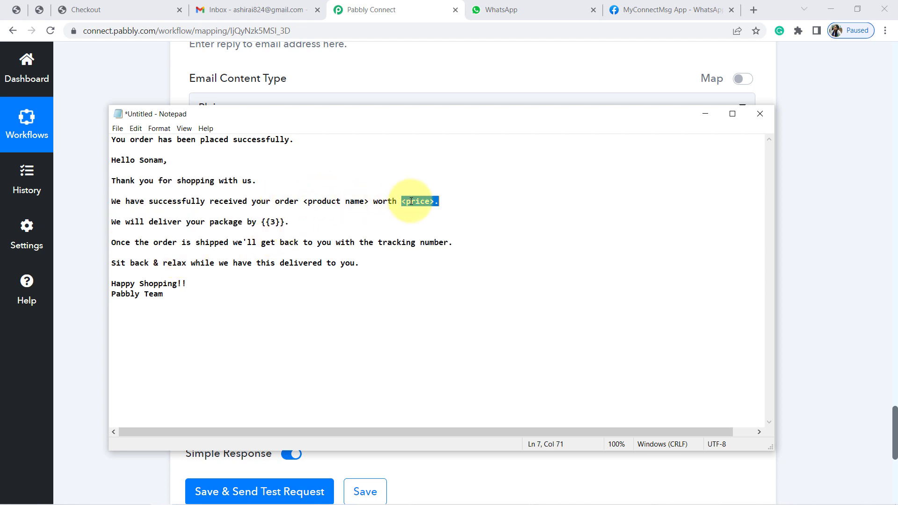
left_click(158, 221)
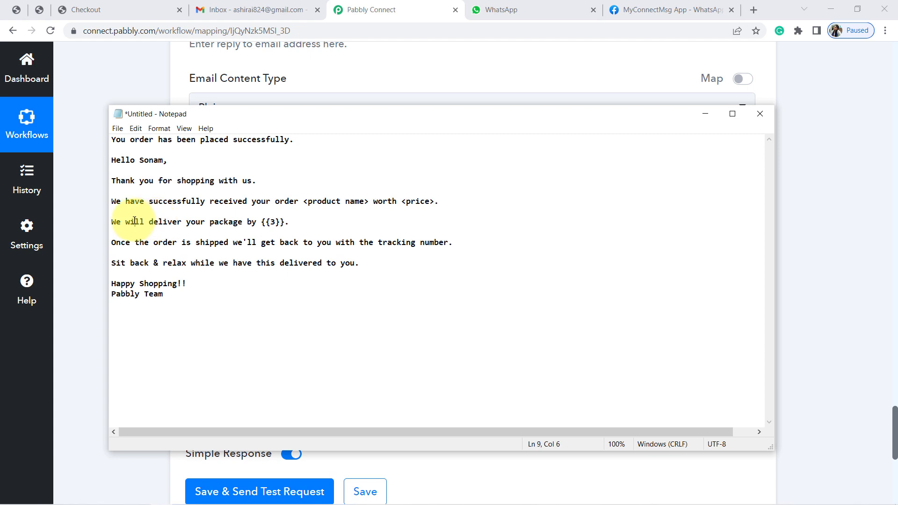
left_click_drag(134, 222, 284, 222)
left_click(209, 221)
left_click(285, 222)
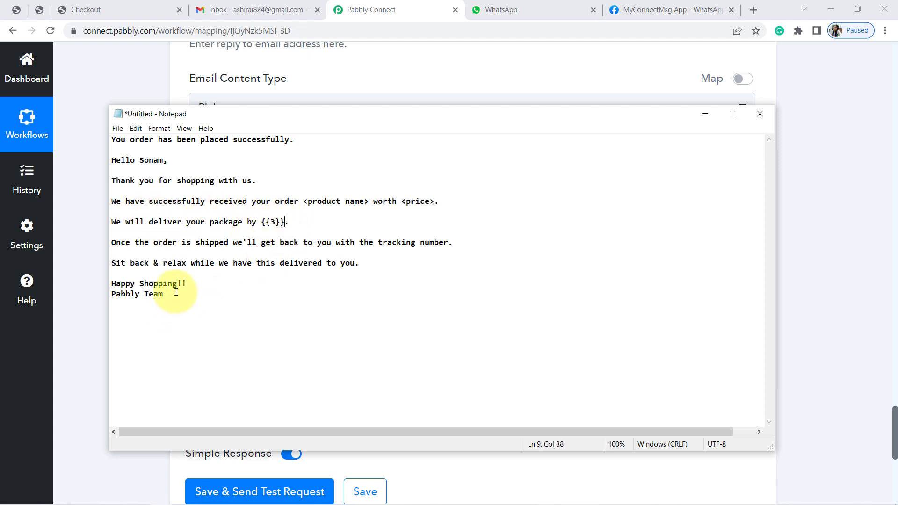
Copy the whole message body, from the greeting to the Pabbly Team sign-off, from Notepad into the Email Content
left_click_drag(176, 291, 109, 162)
key("ctrl+c")
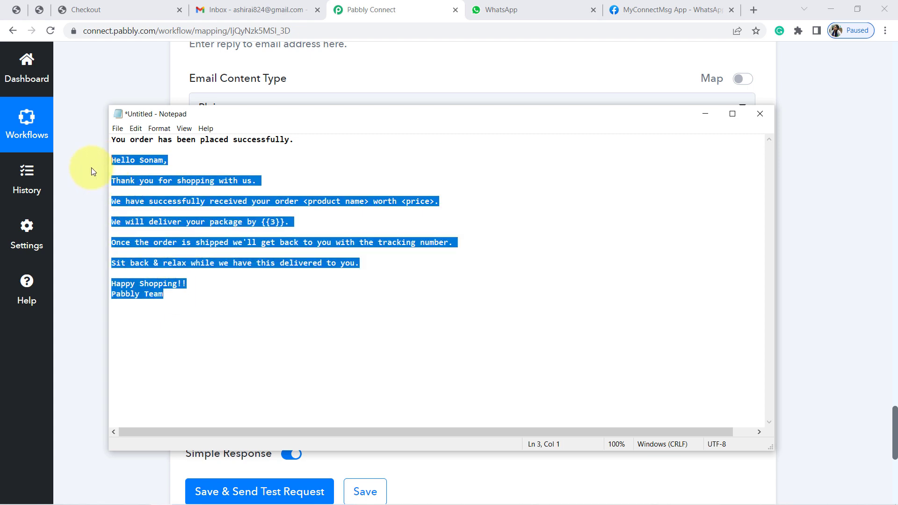
left_click(91, 167)
left_click(248, 196)
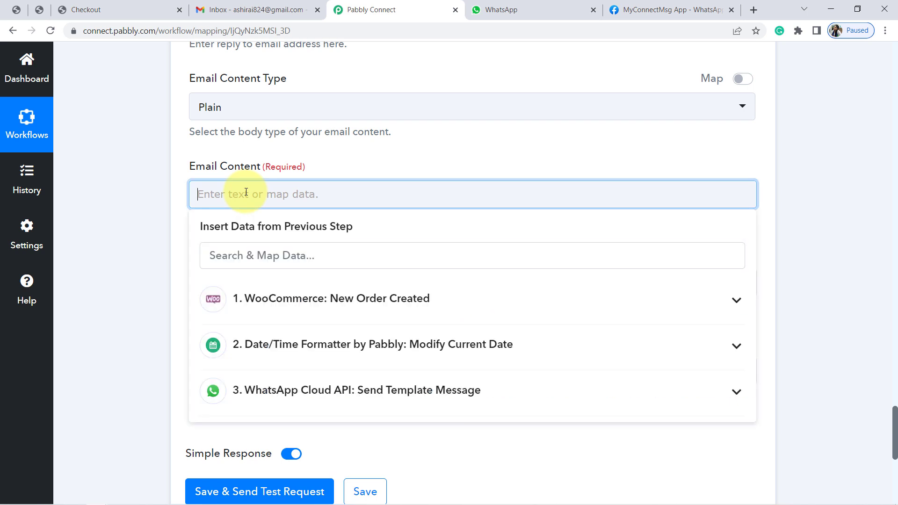
key("ctrl+v")
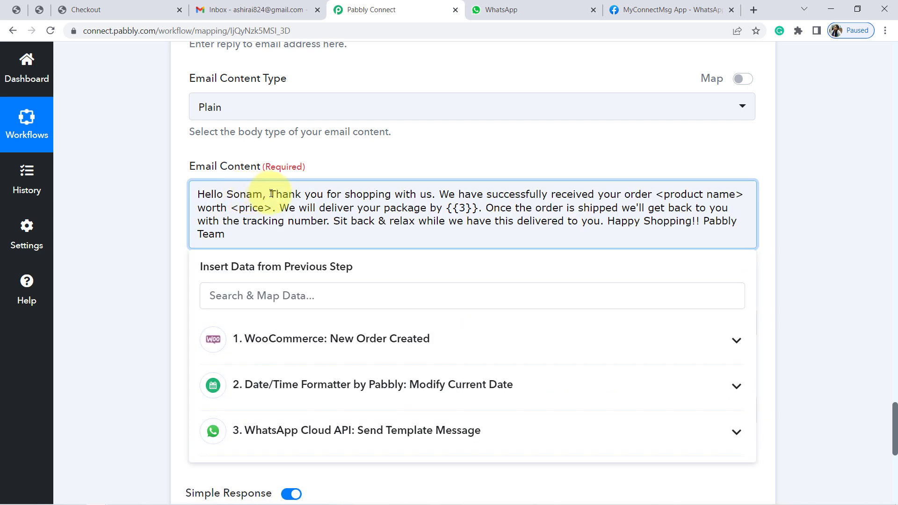
Separate the greeting, the "Thank you for shopping with us." line and the order text into paragraphs with blank lines between them
left_click(270, 193)
key("Return")
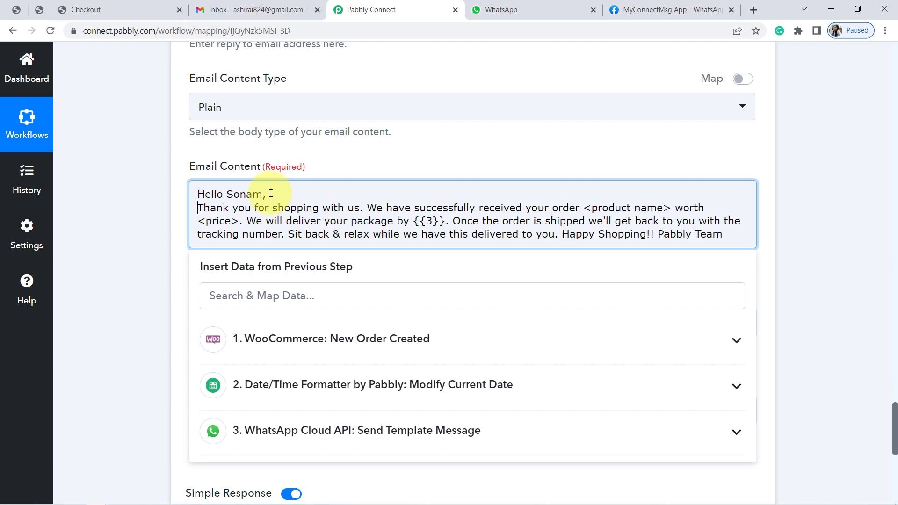
left_click(367, 207)
key("Return")
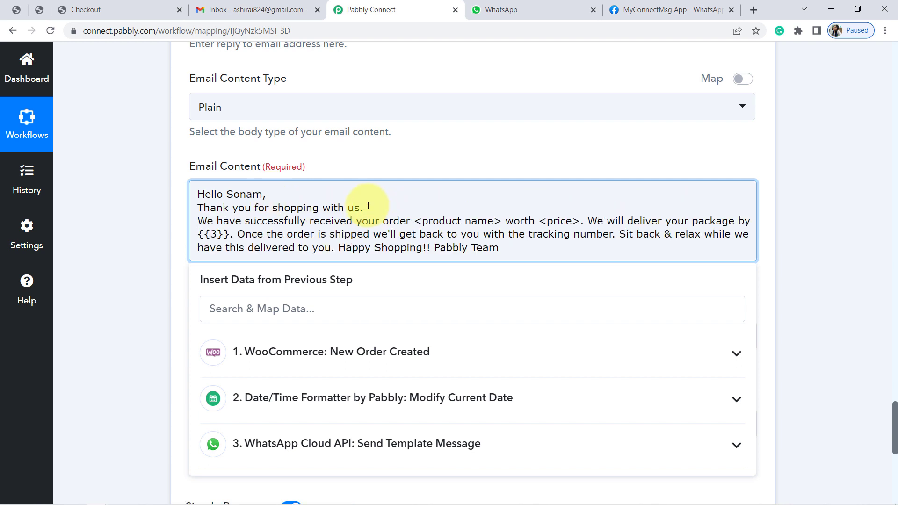
key("Up")
key("Return")
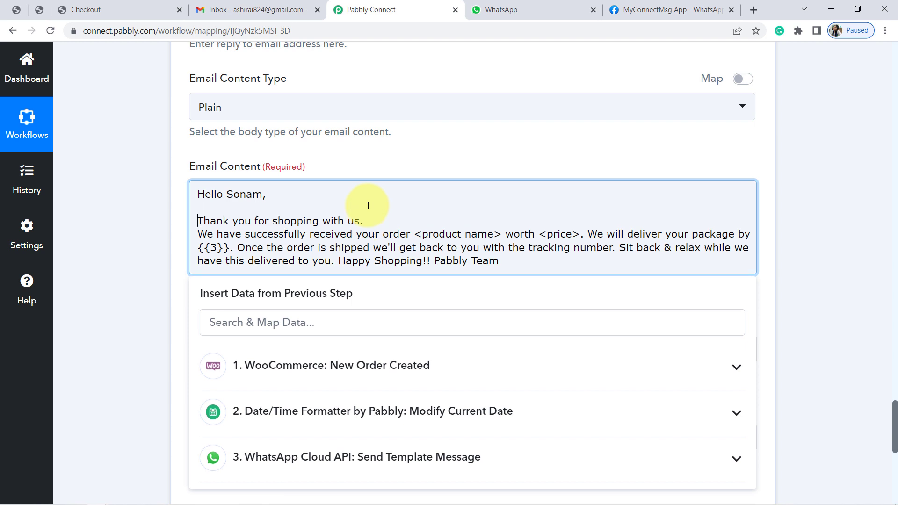
key("Return")
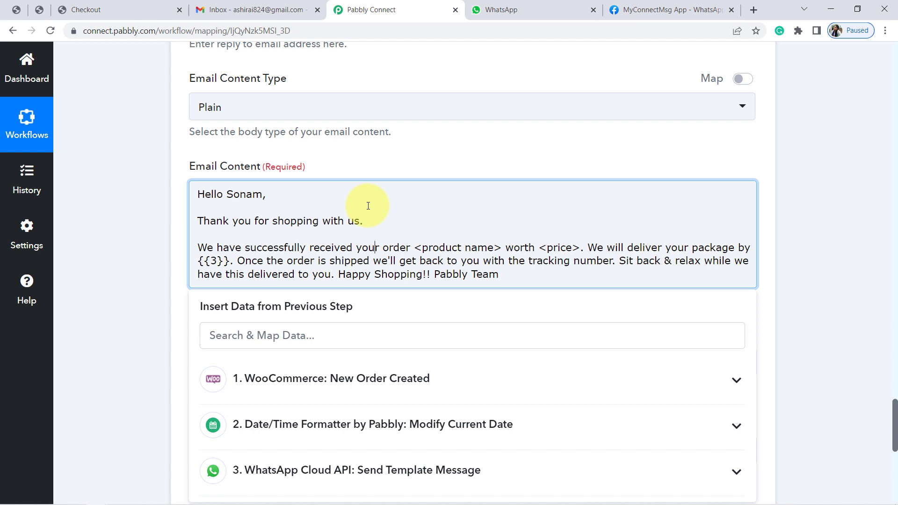
Replace "order <product name>" in the Email Content with the Line Items 0 Name value from the WooCommerce order
key("shift+Right")
key("shift+Right")
key("shift+Right")
key("shift+Right")
key("shift+Right")
key("shift+Right")
key("shift+Right")
key("shift+Right")
key("shift+Right")
key("shift+Right")
key("shift+Right")
key("shift+Right")
key("shift+Right")
key("shift+Right")
key("shift+Right")
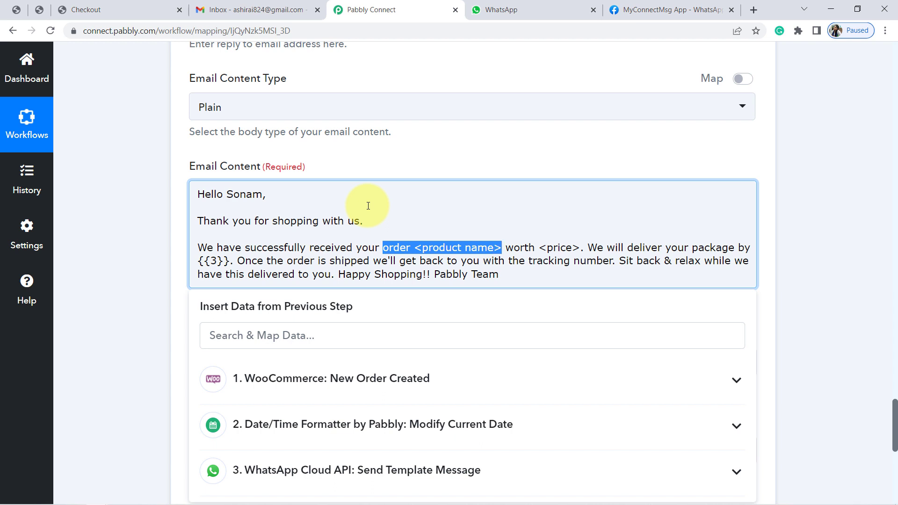
key("BackSpace")
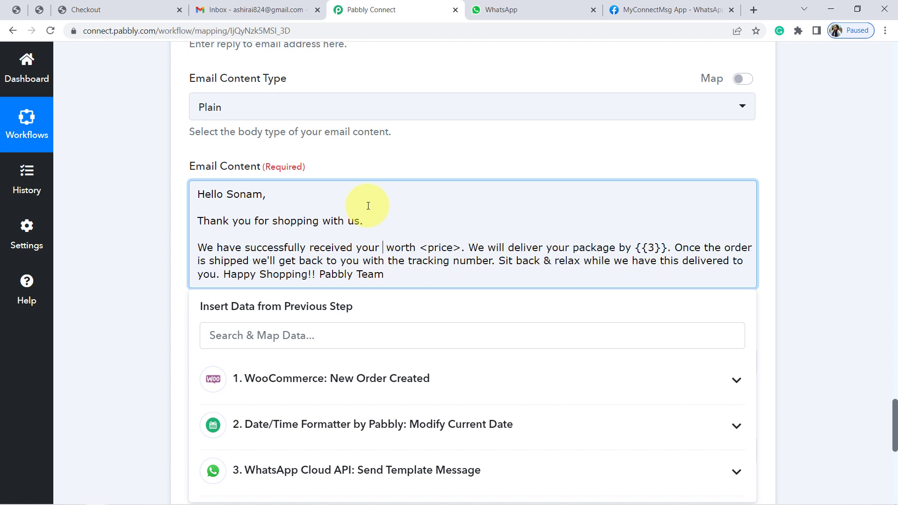
left_click(276, 390)
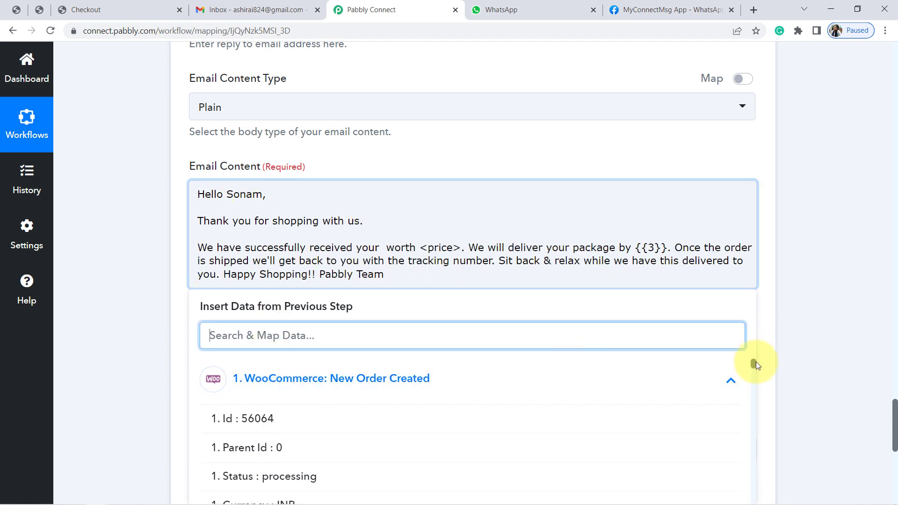
left_click_drag(753, 363, 754, 431)
left_click(547, 334)
Replace the <price> placeholder in the Email Content with the Currency value from the WooCommerce order
left_click(685, 175)
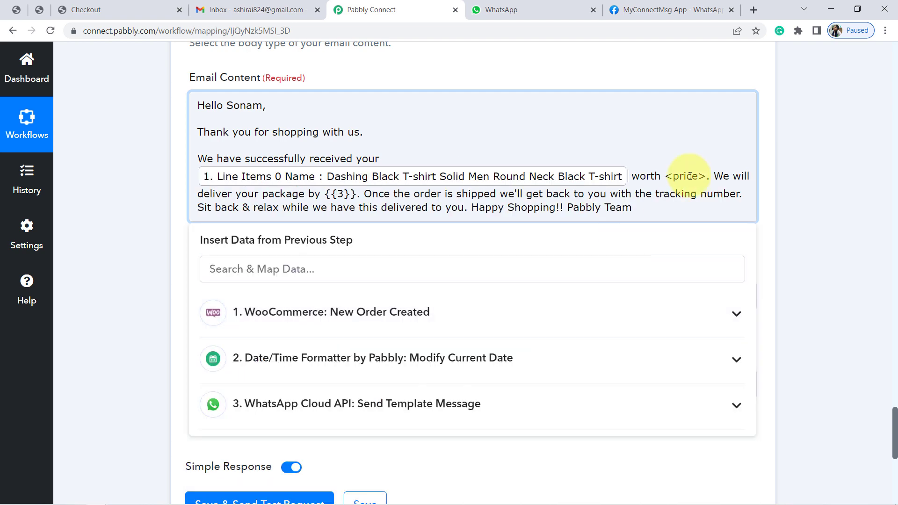
left_click_drag(666, 177, 703, 173)
key("BackSpace")
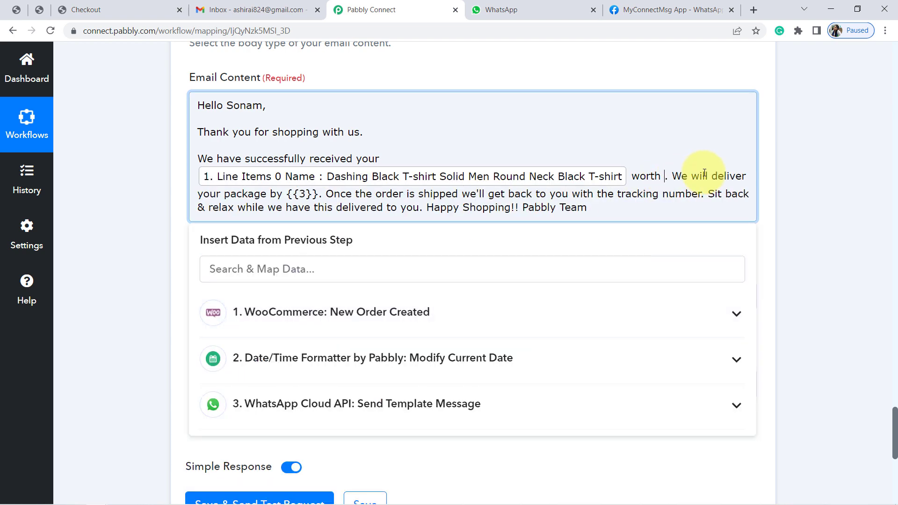
left_click(354, 317)
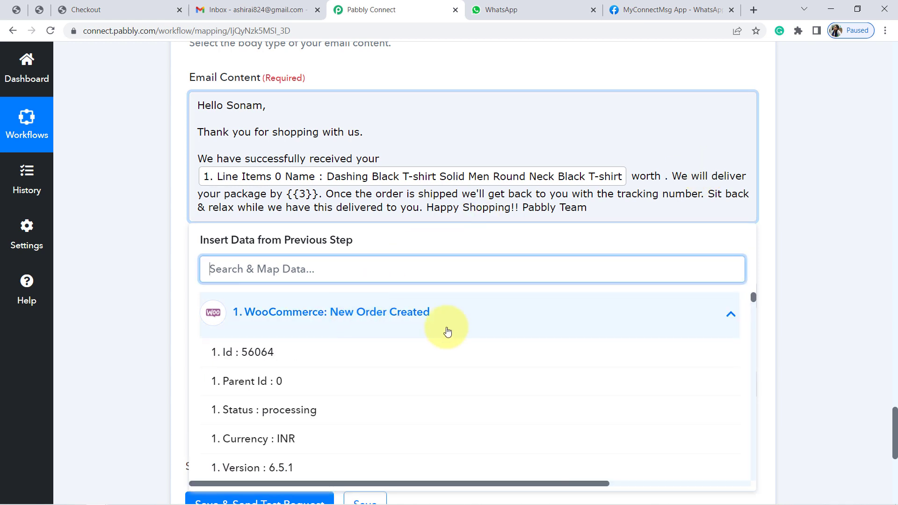
left_click_drag(753, 299, 751, 299)
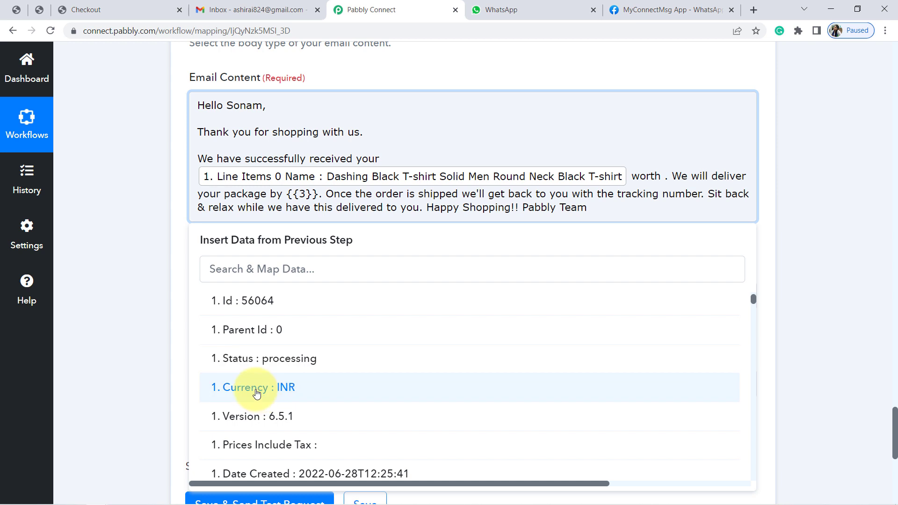
left_click(261, 389)
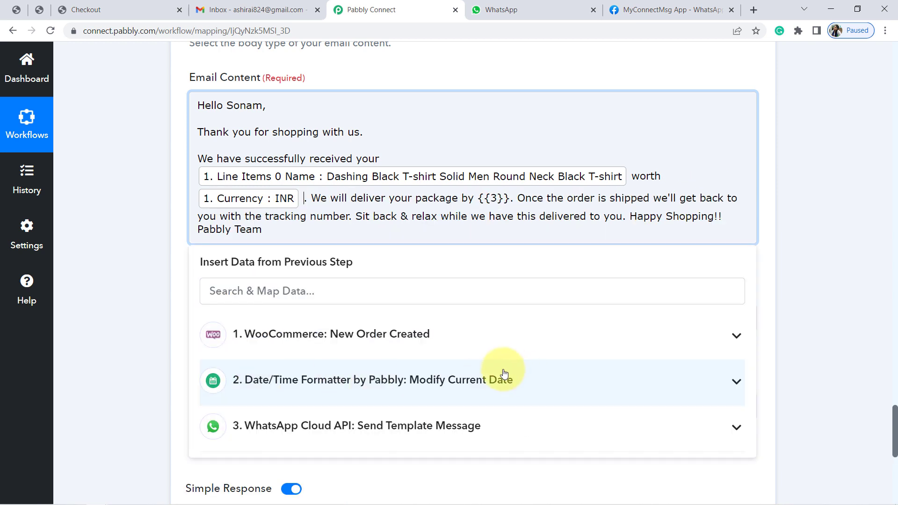
Insert the Total value from the WooCommerce order directly after the Currency value in the Email Content
left_click(459, 334)
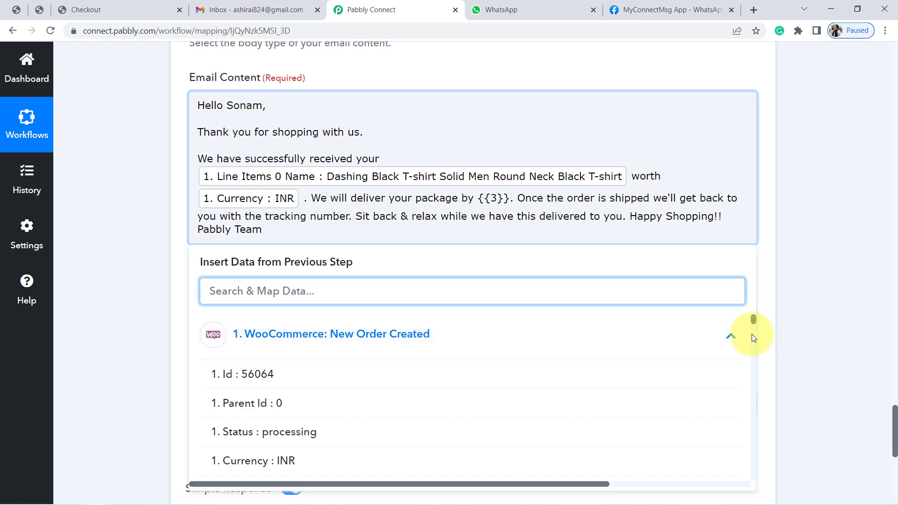
left_click_drag(752, 319, 753, 333)
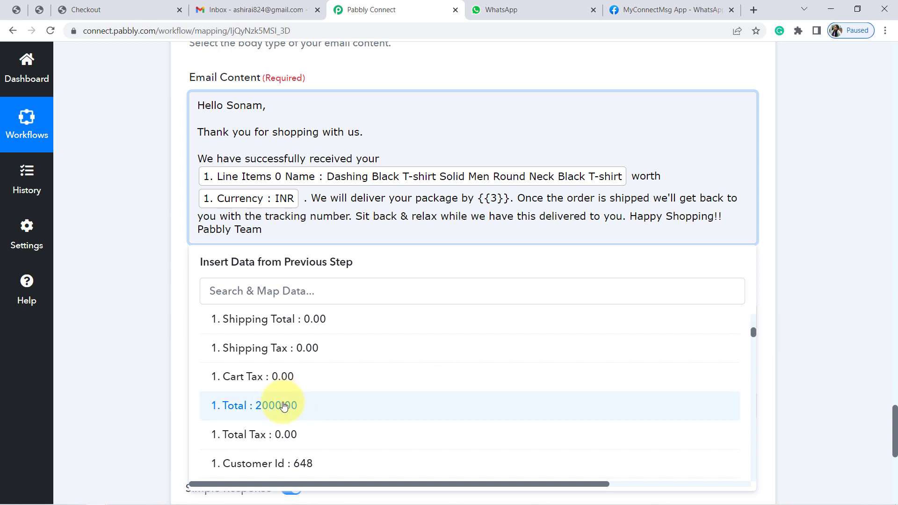
left_click(284, 406)
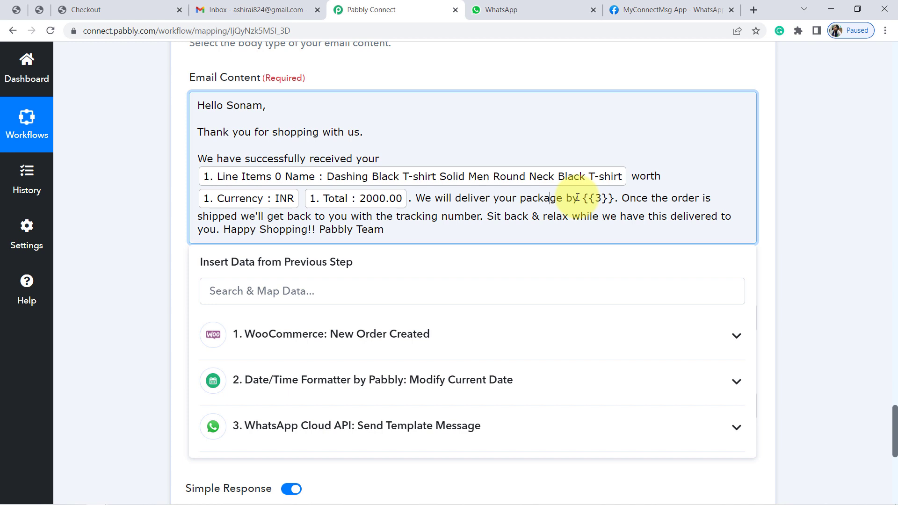
Replace the {{3}} placeholder in the Email Content with the 0 Datetime value from the Date/Time Formatter step
key("Delete")
key("Delete")
key("Delete")
key("Delete")
key("Delete")
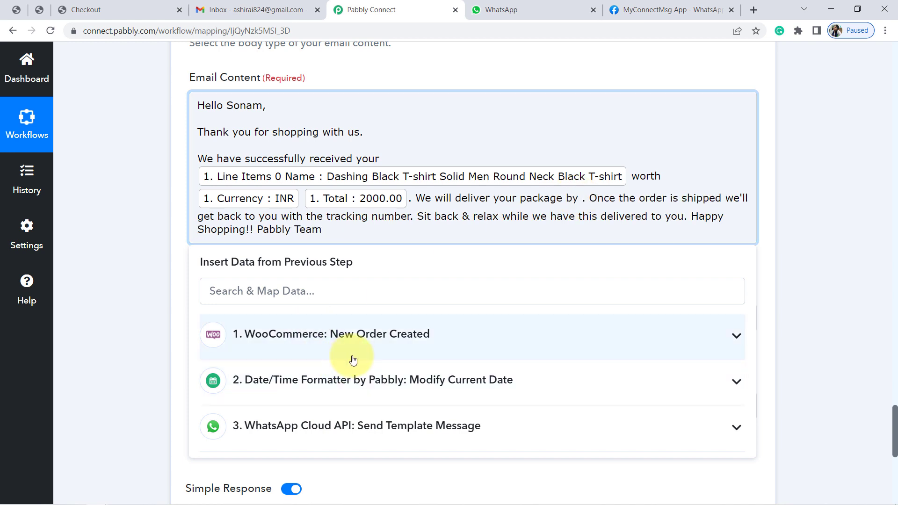
left_click(370, 377)
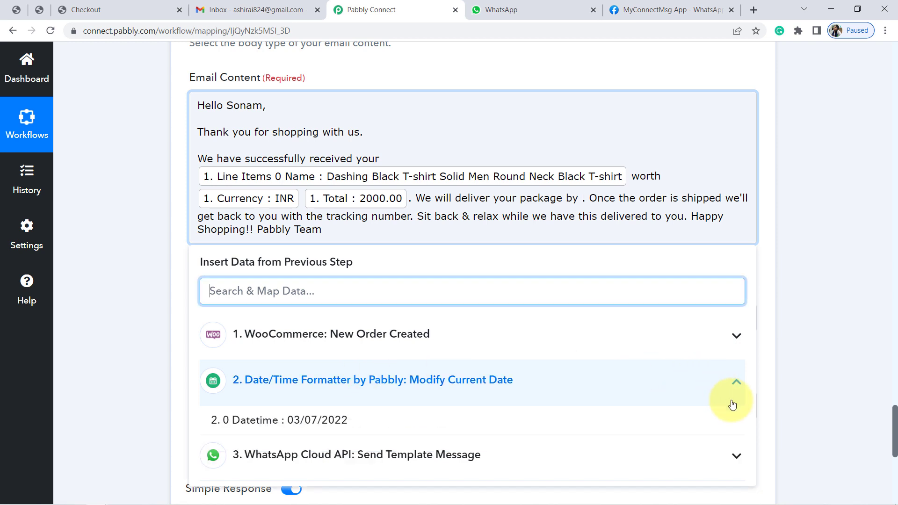
left_click(324, 420)
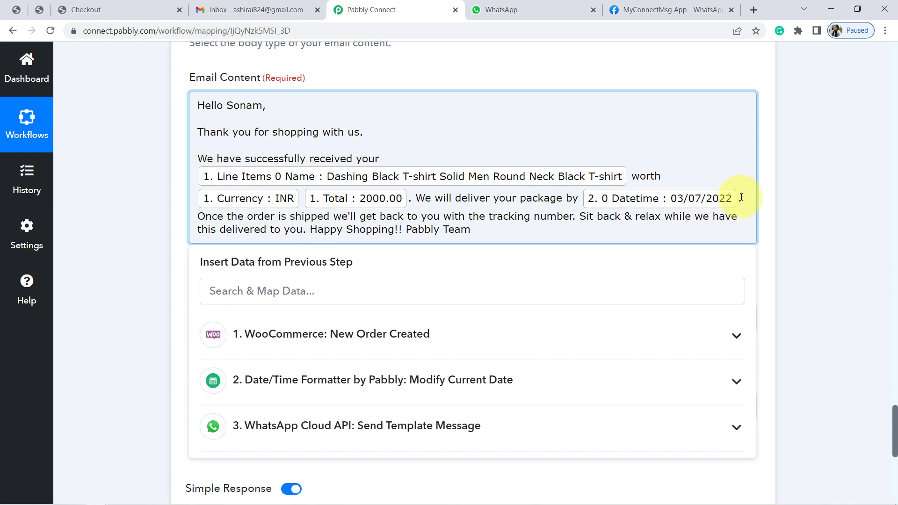
Separate the tracking number, "Sit back & relax" and "Happy Shopping!!" sentences with blank lines, and put "Pabbly Team" on its own line
key("Return")
key("Delete")
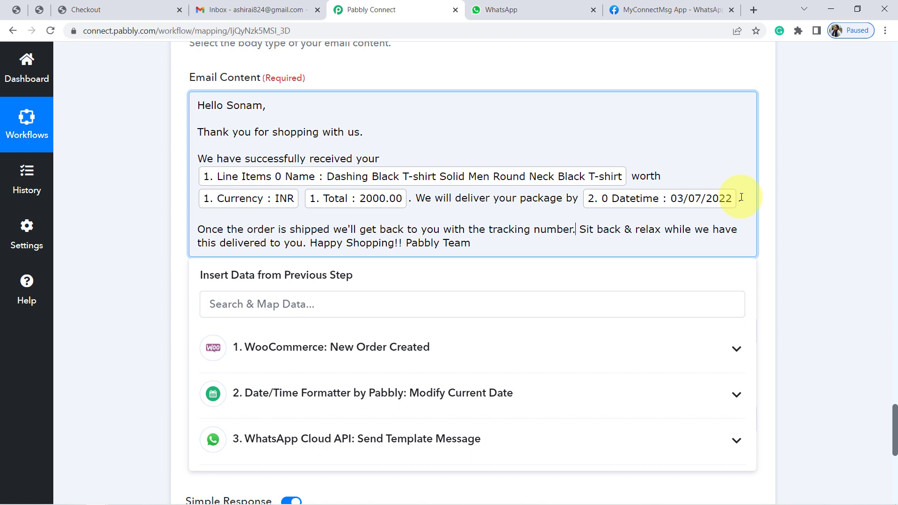
key("Return")
key("Return")
key("Delete")
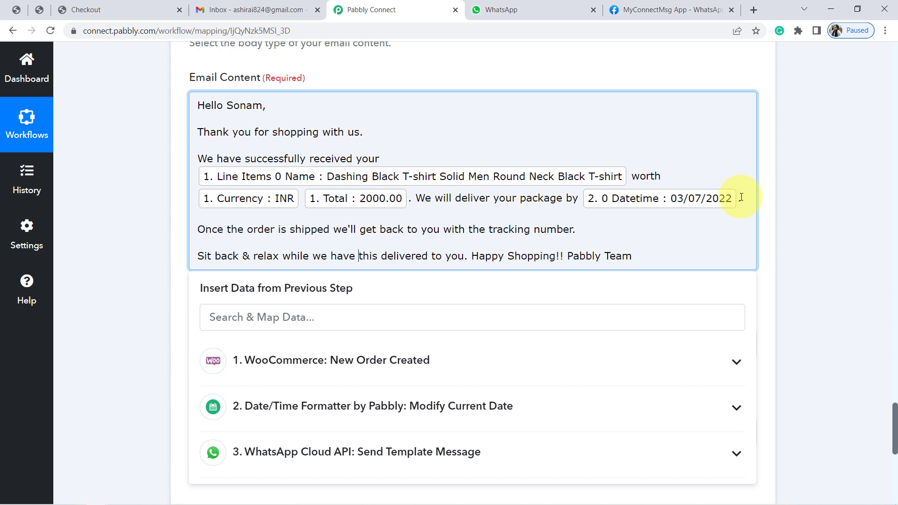
key("Return")
key("Return")
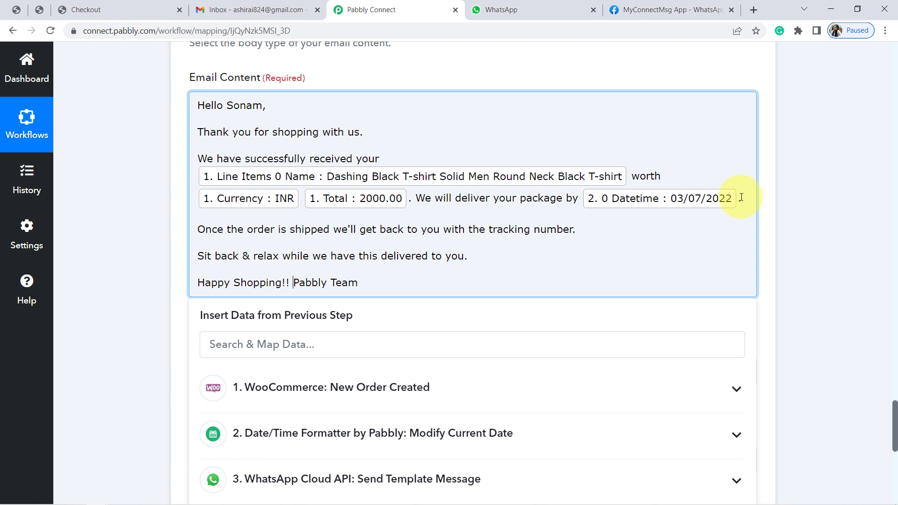
key("Return")
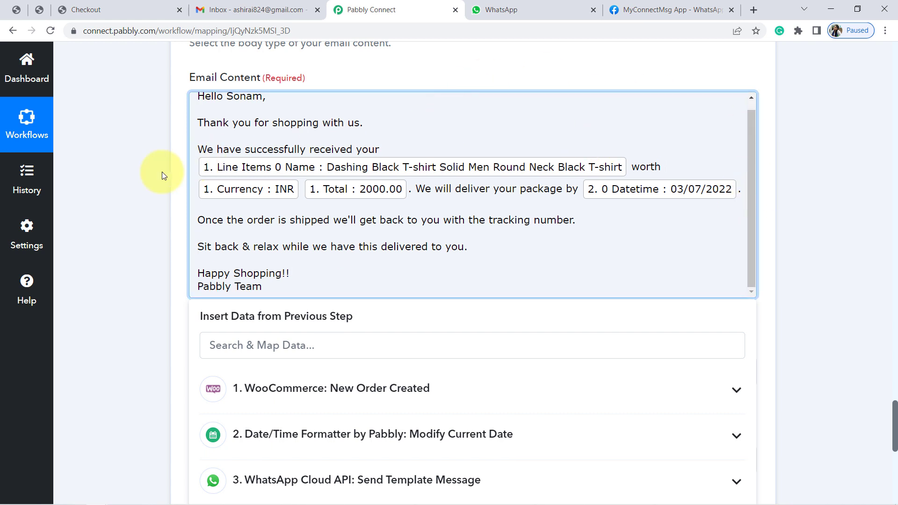
left_click(116, 176)
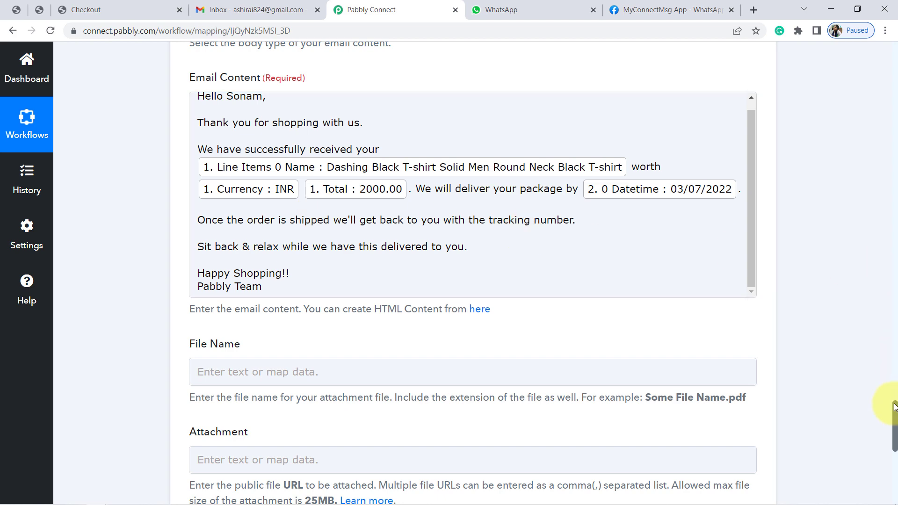
Save the email action without an attachment, send a test request and review the response received
scroll(894, 408, "down", 1)
left_click_drag(894, 420, 891, 439)
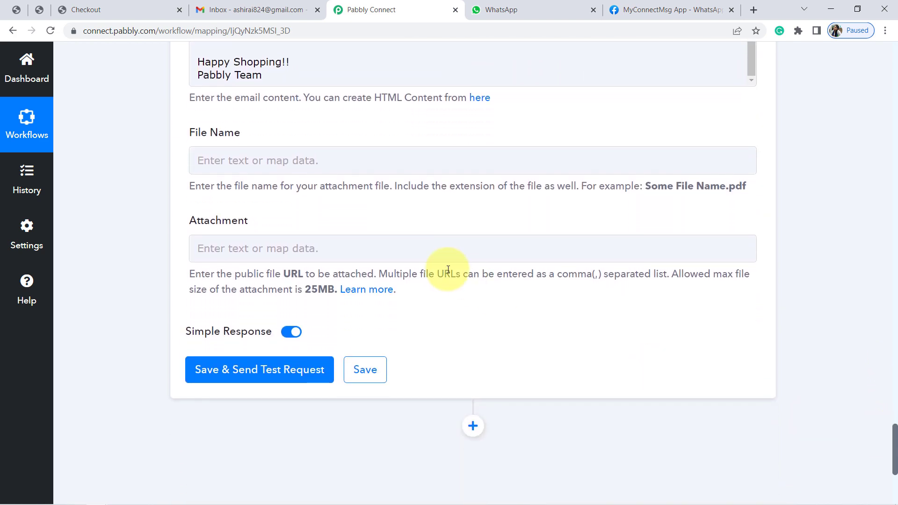
left_click(221, 376)
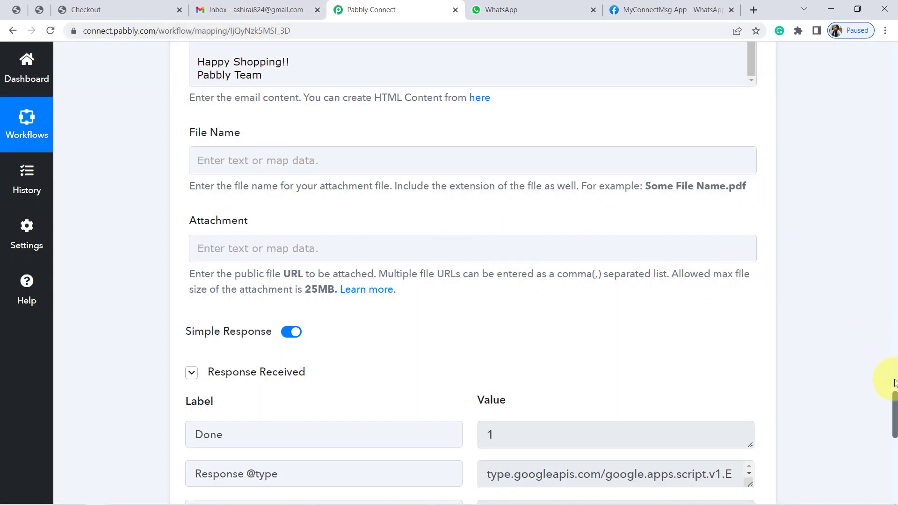
left_click_drag(894, 406, 894, 427)
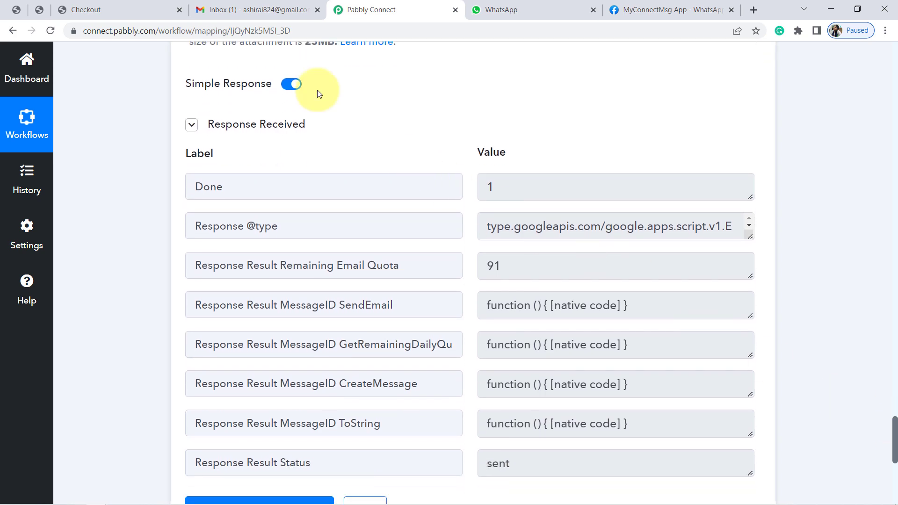
Switch to Gmail, open the "You order has been placed successfully." email and check the customer name in its greeting
left_click(223, 11)
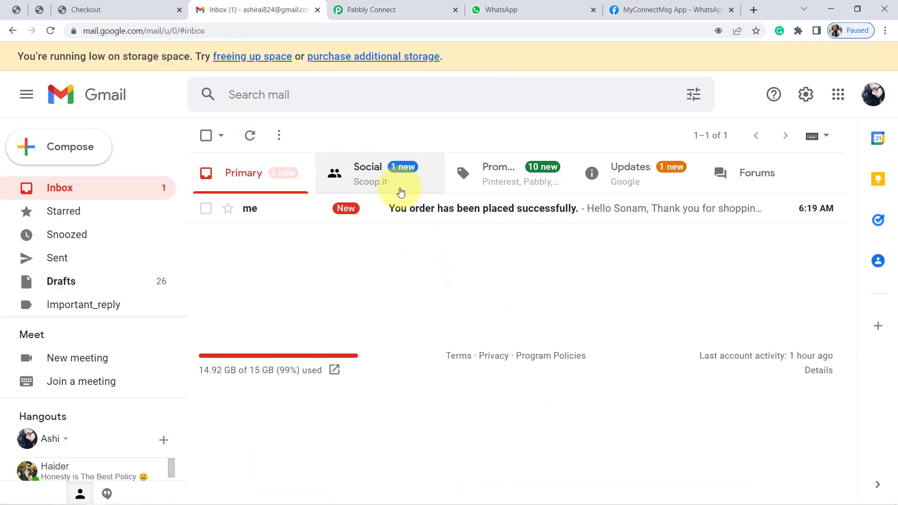
left_click(437, 217)
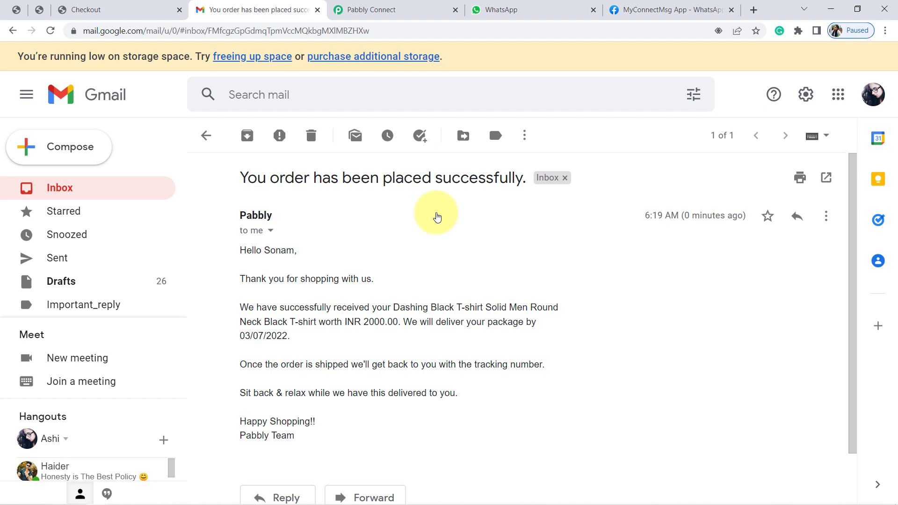
triple_click(246, 250)
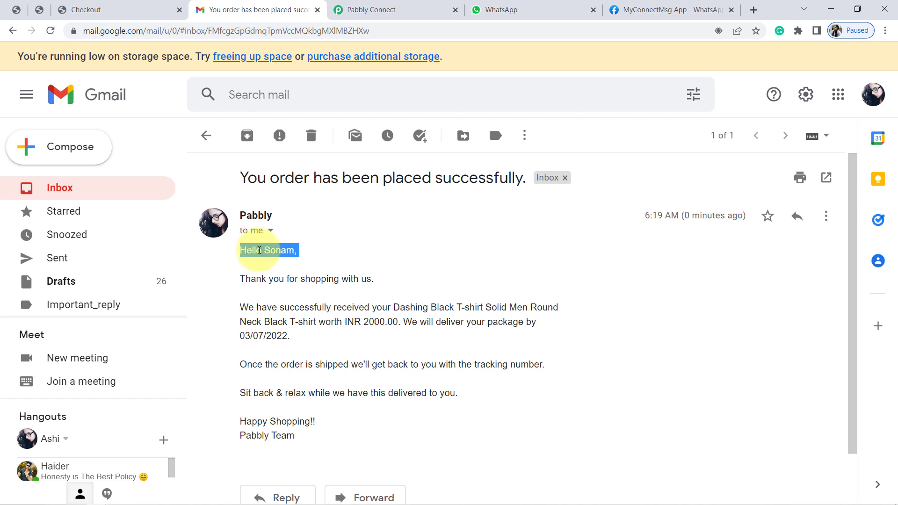
left_click(265, 250)
double_click(268, 250)
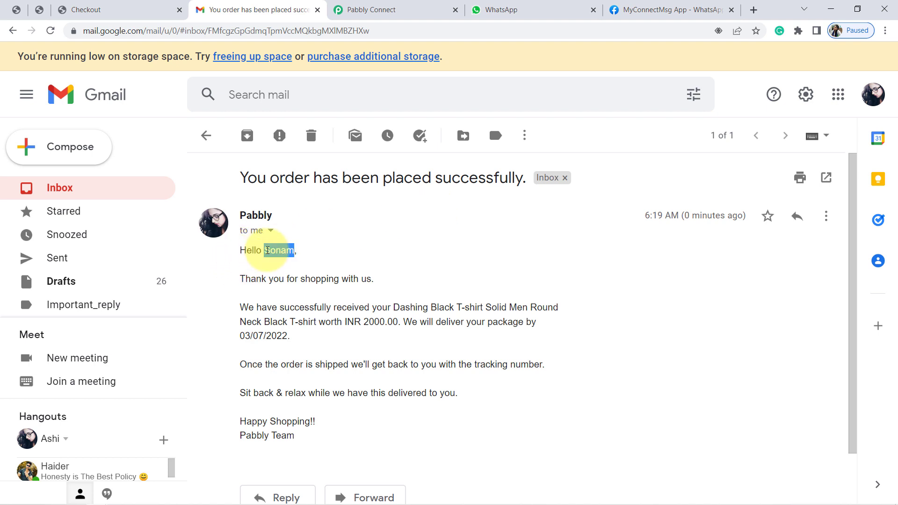
Back in Pabbly Connect, replace the fixed name in the greeting with the WooCommerce Billing First Name value and resend the test request
left_click(374, 9)
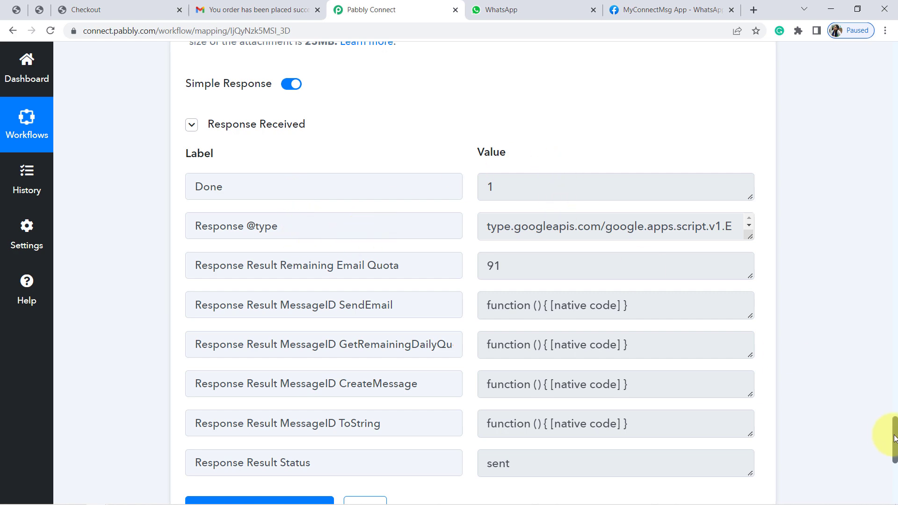
left_click_drag(894, 445, 894, 395)
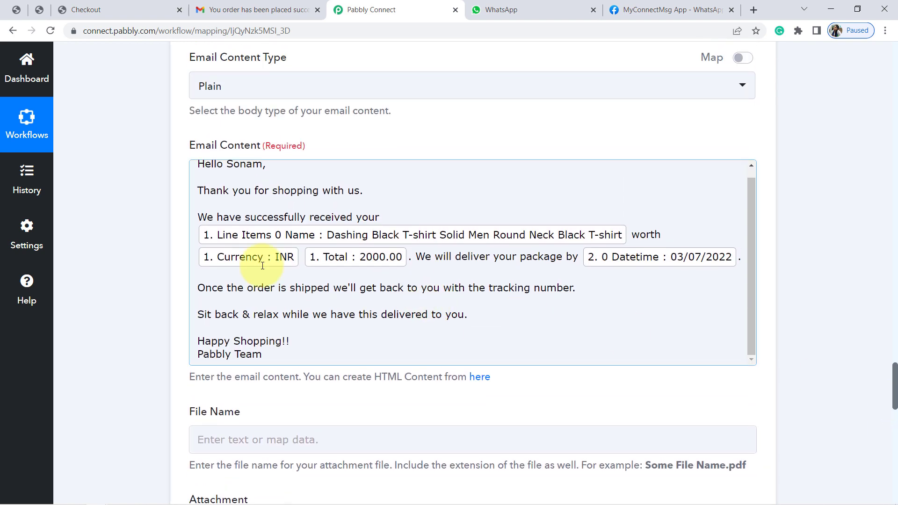
double_click(240, 163)
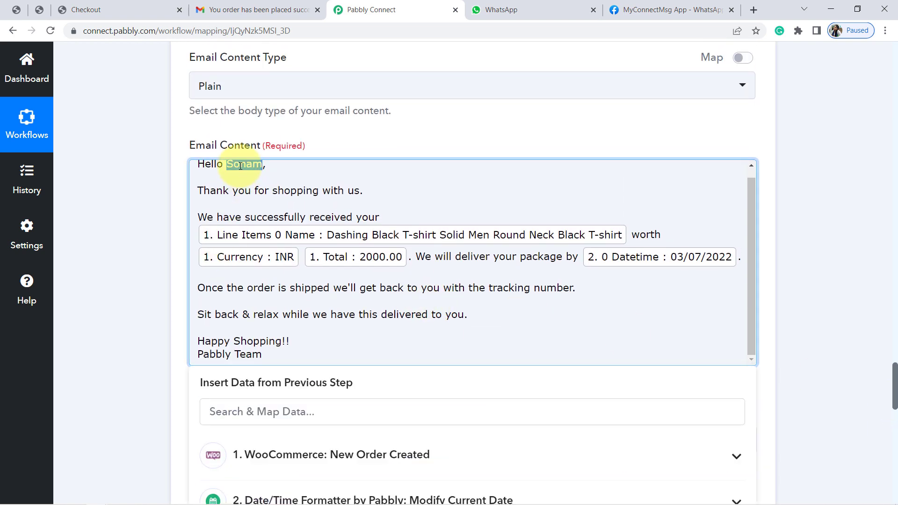
key("BackSpace")
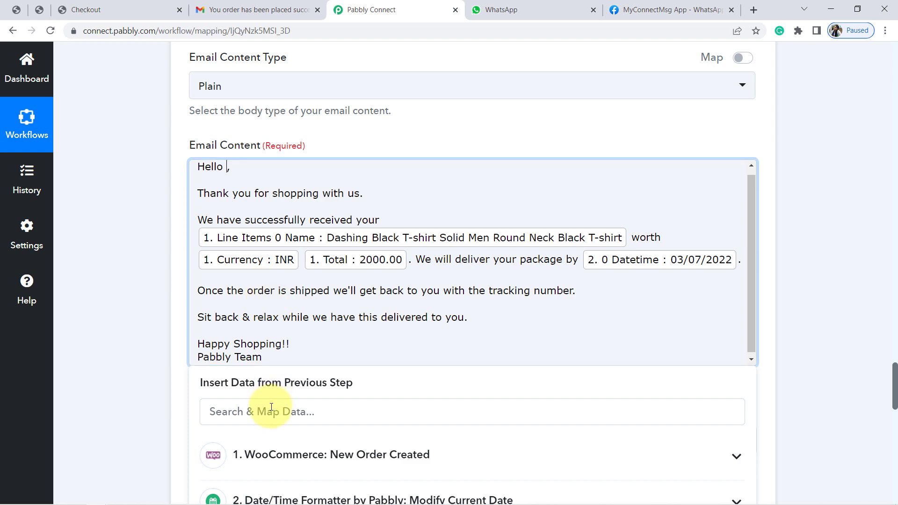
left_click(269, 463)
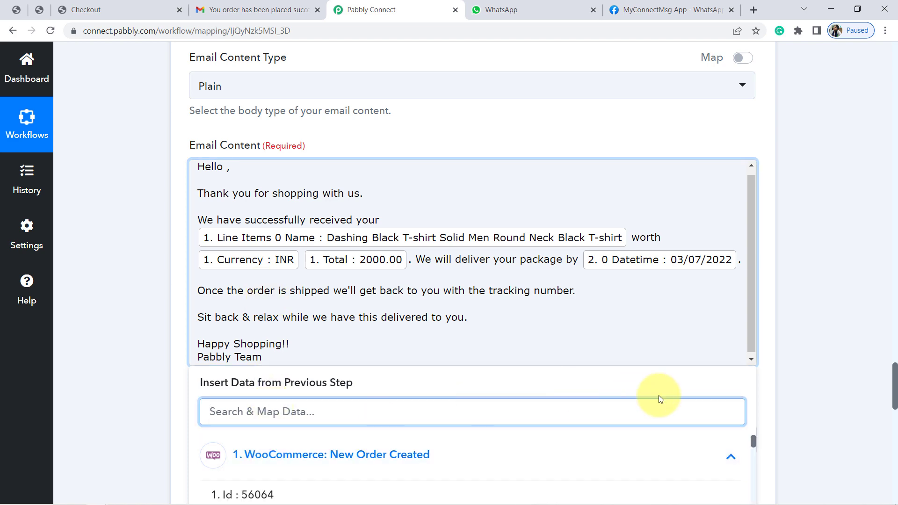
left_click_drag(894, 381, 894, 407)
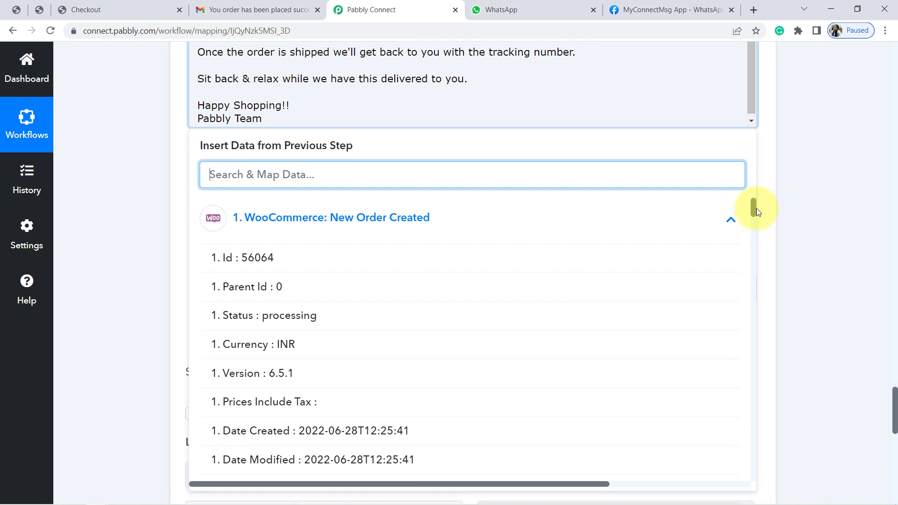
left_click_drag(753, 207, 756, 239)
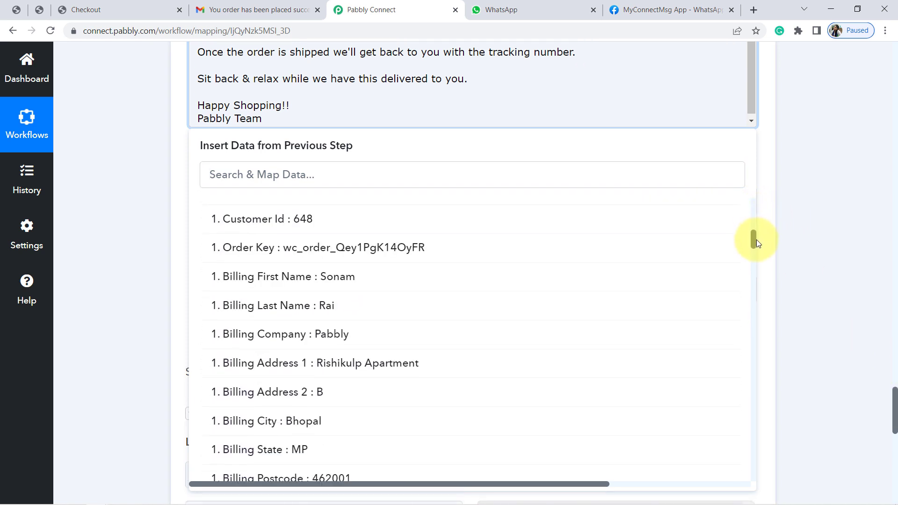
left_click(335, 278)
left_click(93, 183)
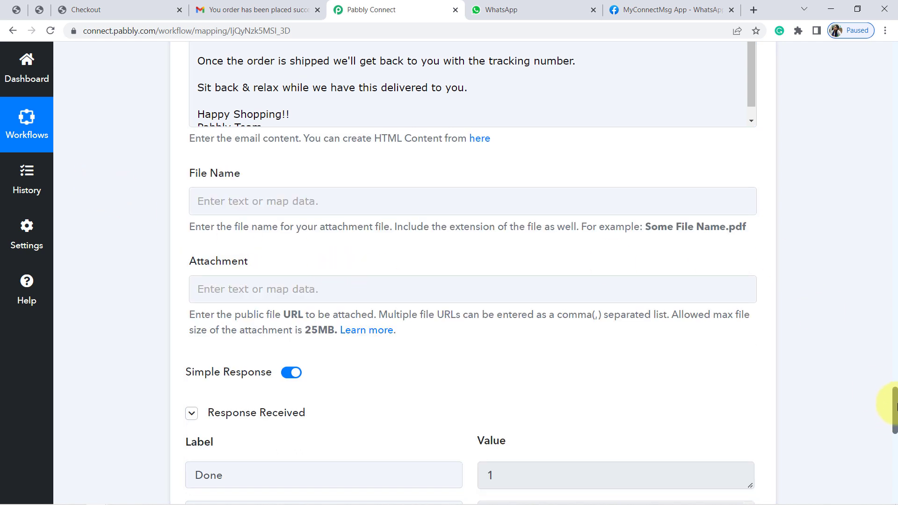
scroll(894, 442, "down", 10)
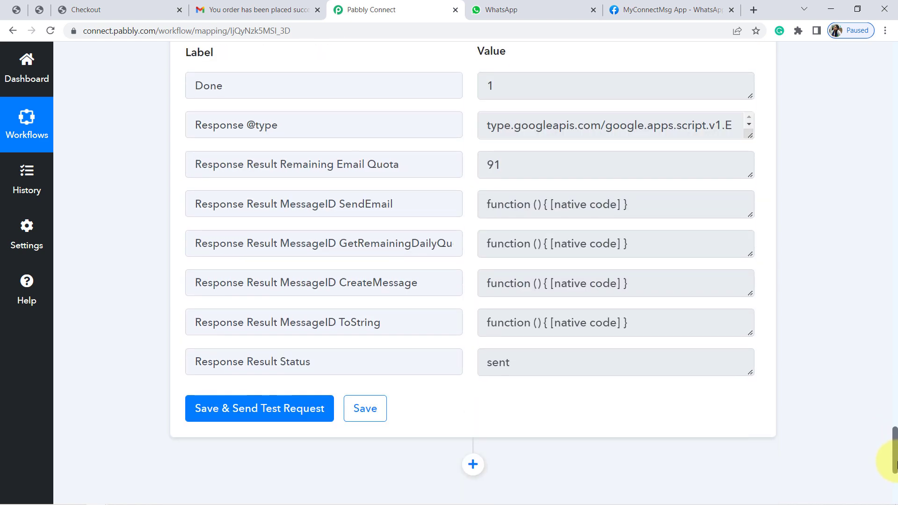
left_click(259, 370)
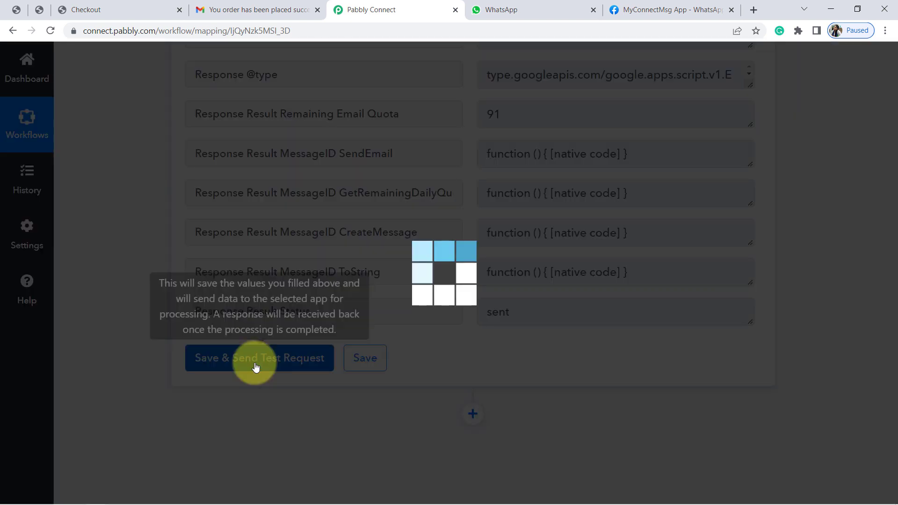
Refresh the Gmail inbox, open the newest order confirmation and check its greeting, product name, price and delivery date
left_click(248, 6)
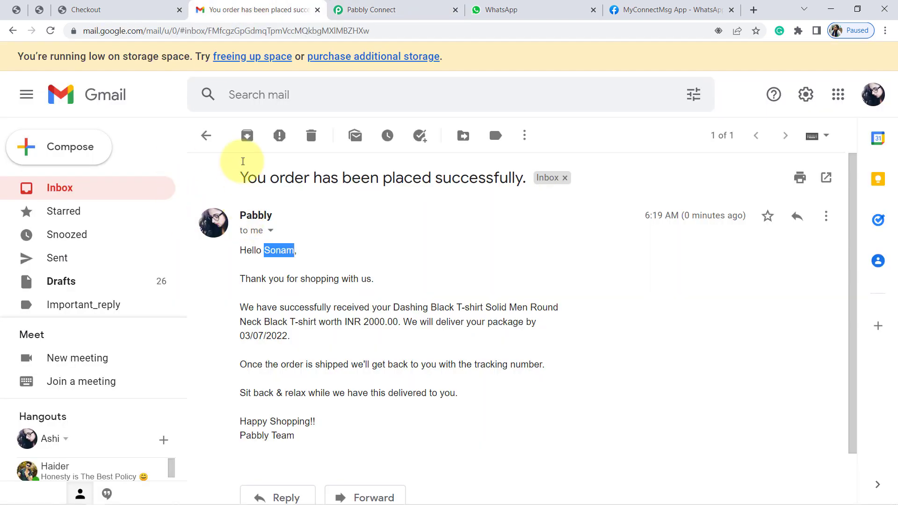
left_click(206, 137)
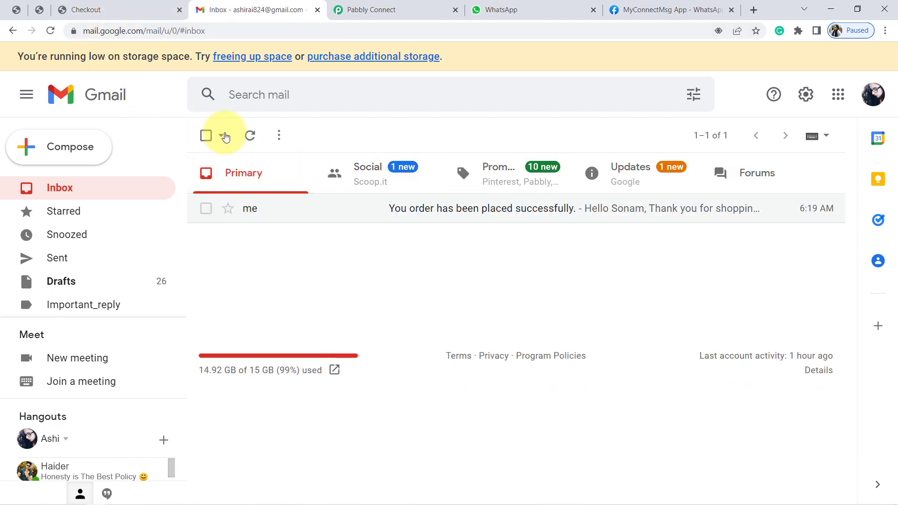
left_click(252, 137)
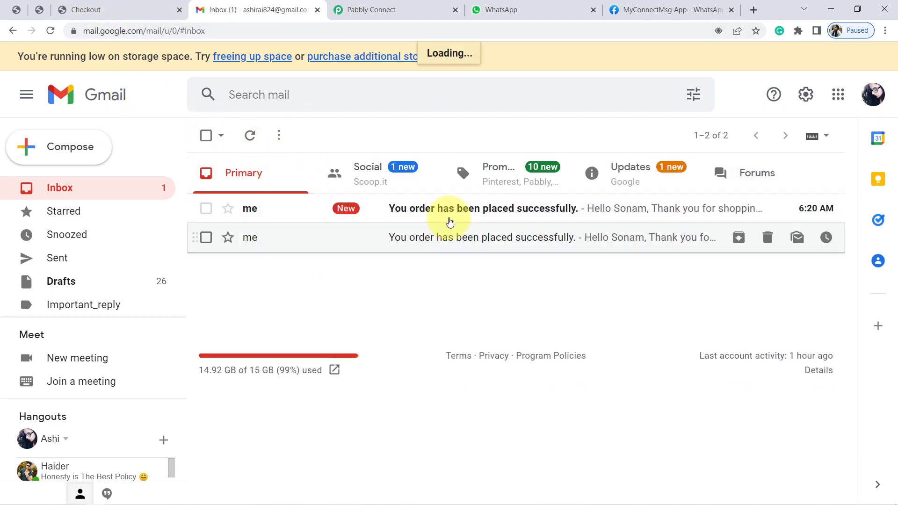
left_click(438, 215)
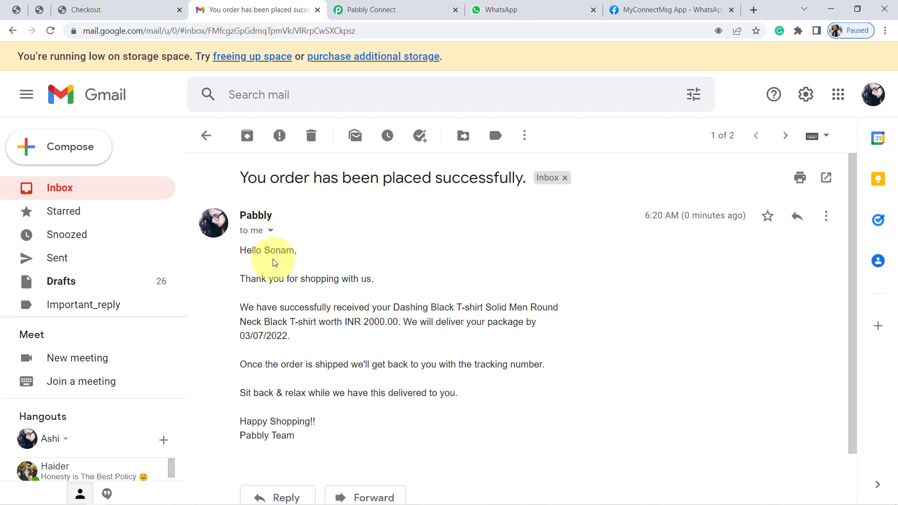
double_click(258, 277)
left_click(259, 277)
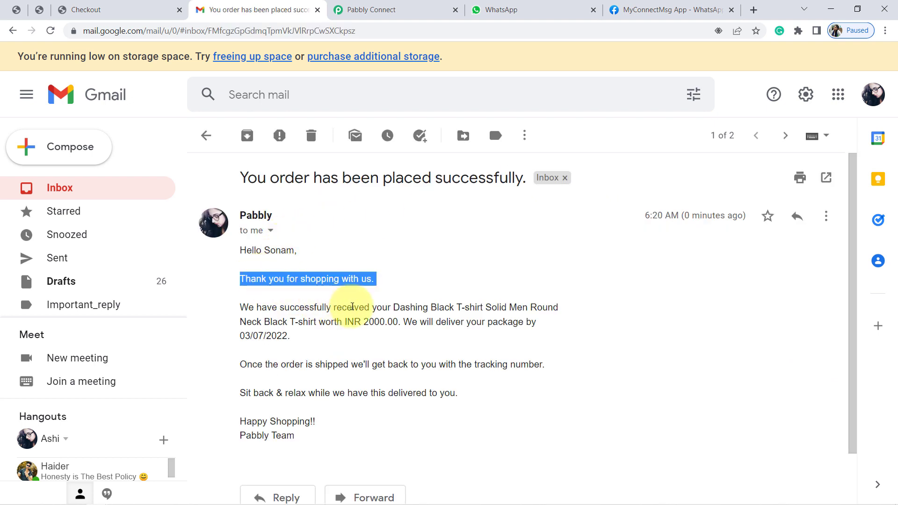
left_click(392, 304)
left_click_drag(398, 302, 465, 305)
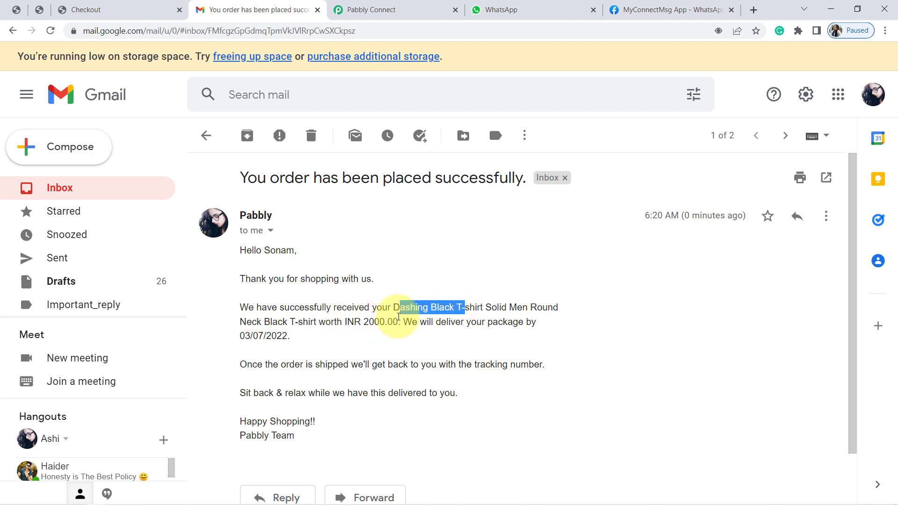
double_click(247, 337)
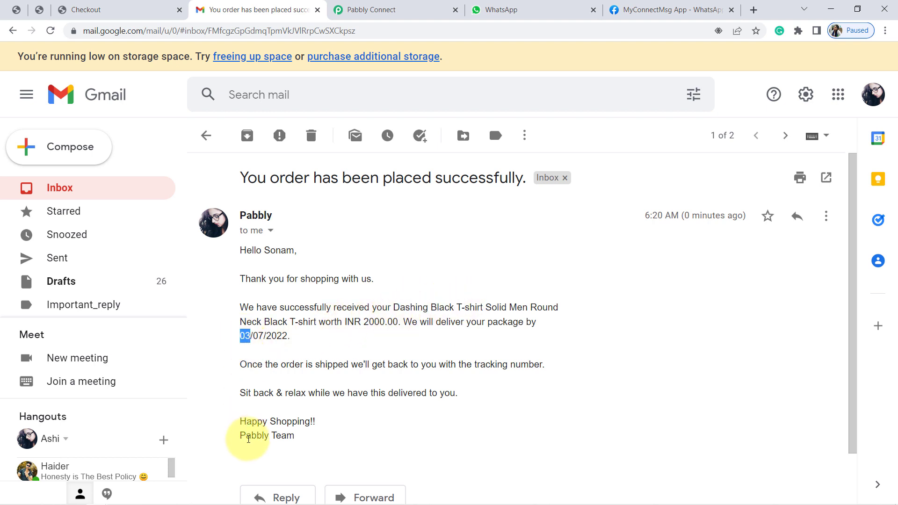
Switch back to Pabbly Connect and collapse the Gmail, Date/Time Formatter and WooCommerce steps of the workflow
left_click(249, 440)
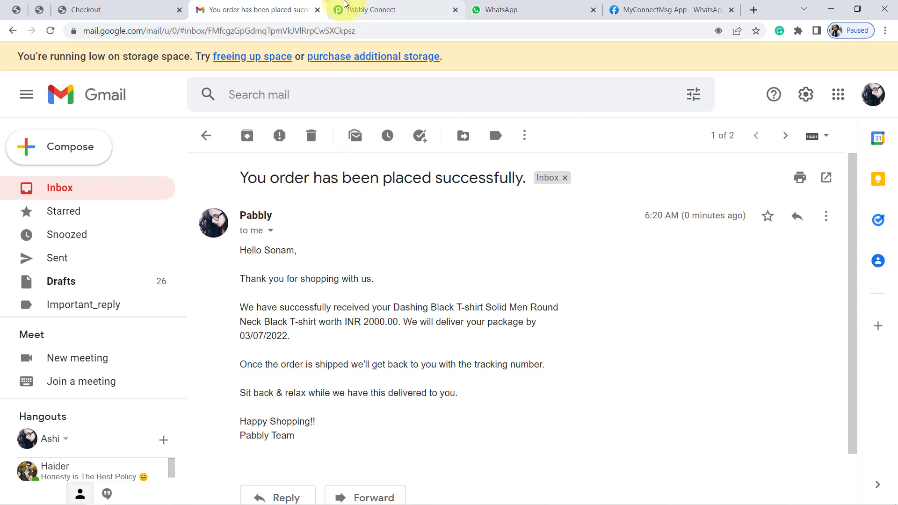
left_click(344, 4)
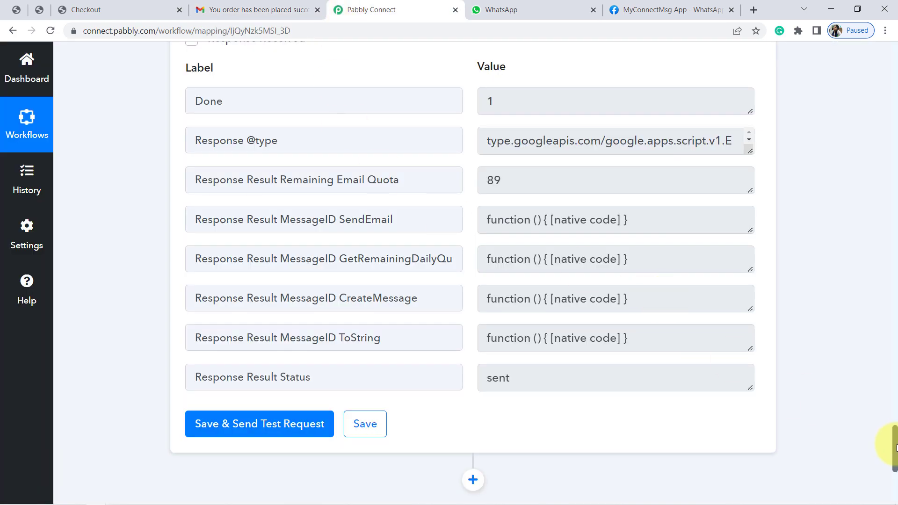
left_click_drag(894, 448, 895, 299)
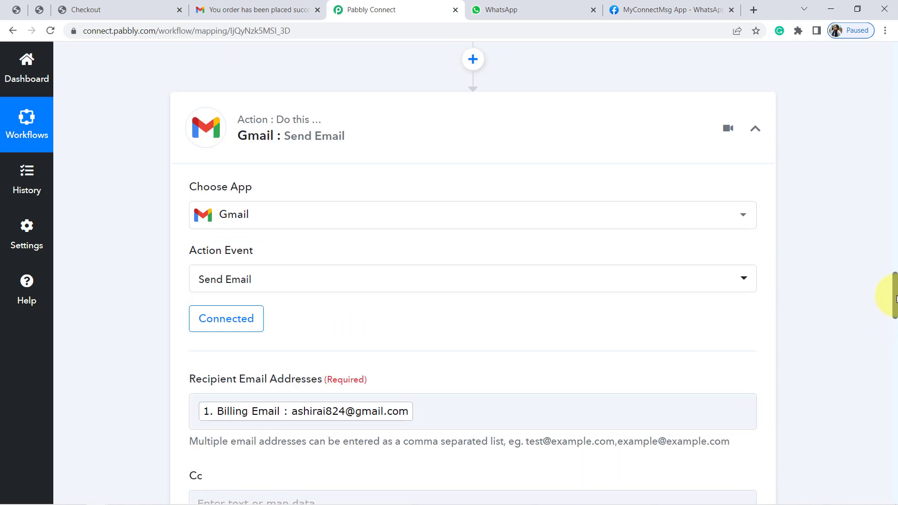
left_click(331, 136)
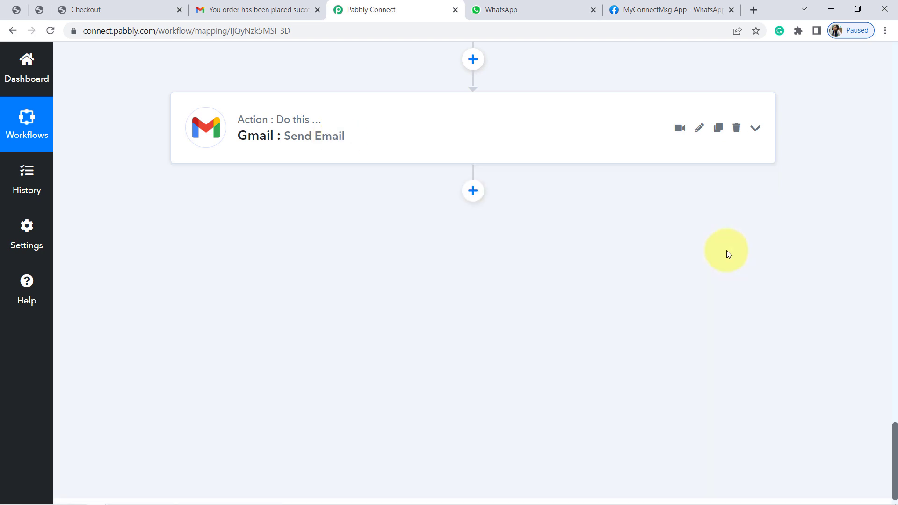
left_click_drag(894, 434, 894, 269)
left_click(467, 152)
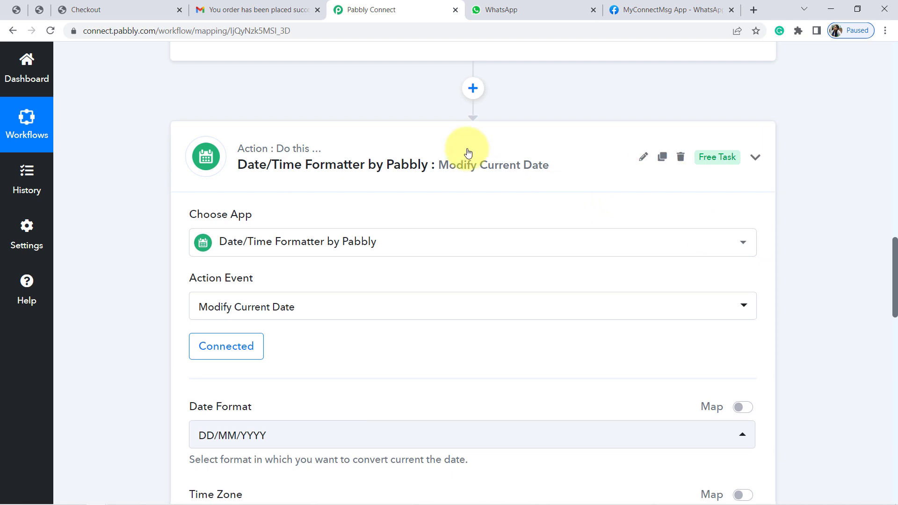
left_click_drag(895, 387, 894, 165)
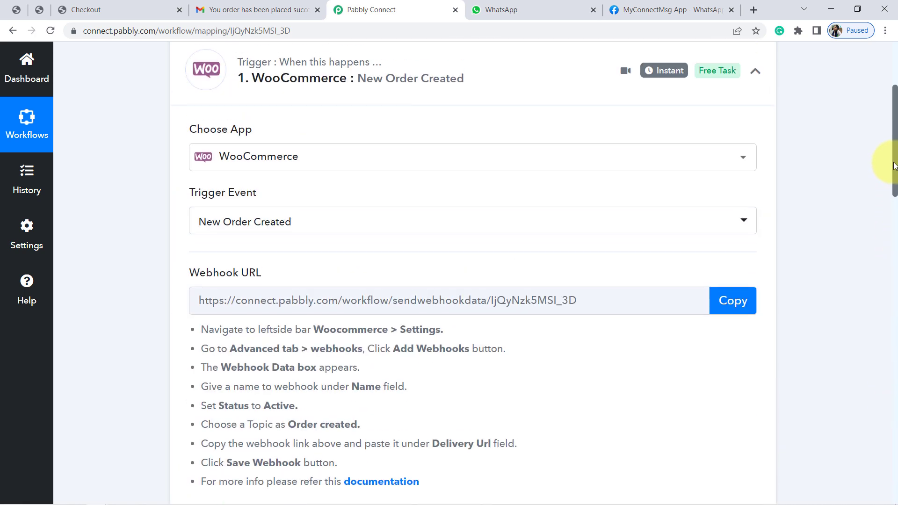
left_click(415, 72)
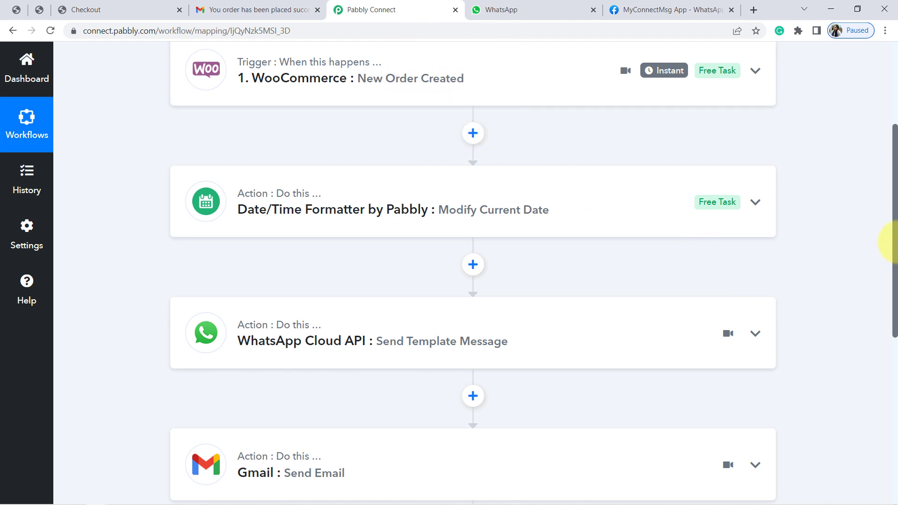
Add a Google Sheets action after the Gmail step with Add New Row as its action event
left_click_drag(896, 243, 896, 346)
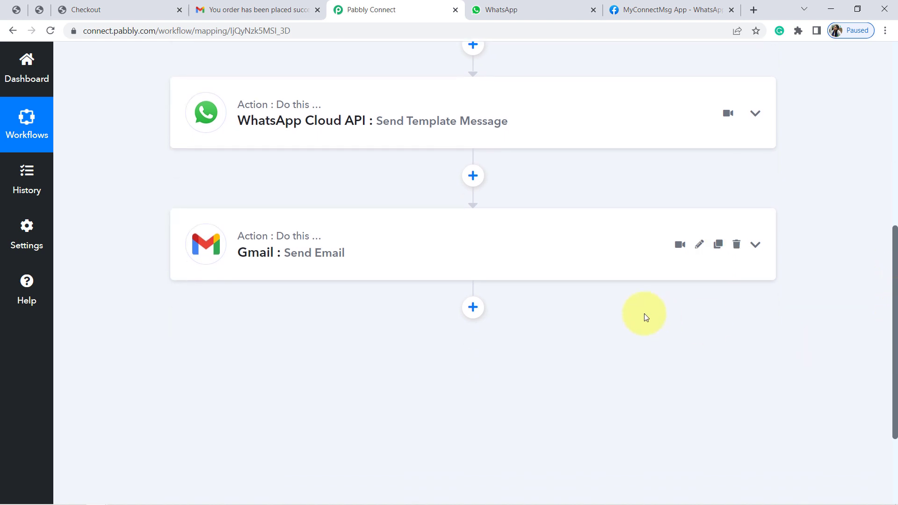
left_click(473, 307)
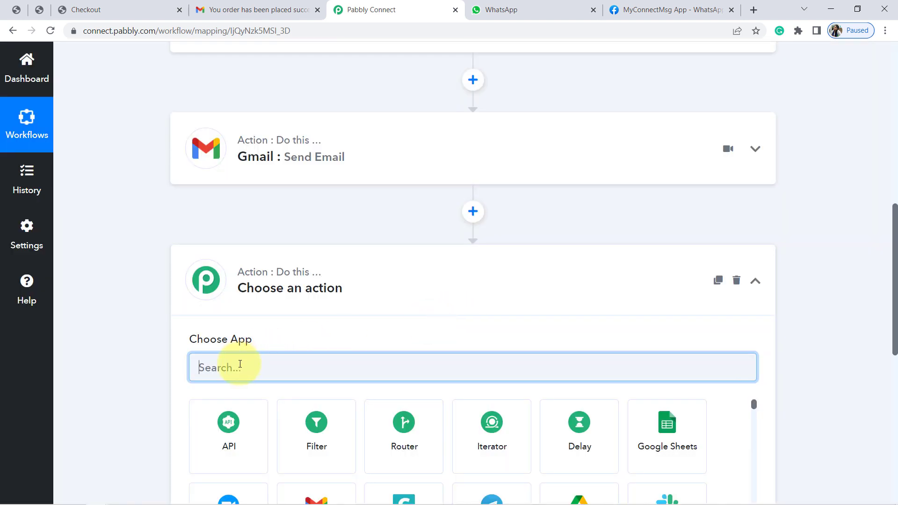
type("goo")
left_click(233, 429)
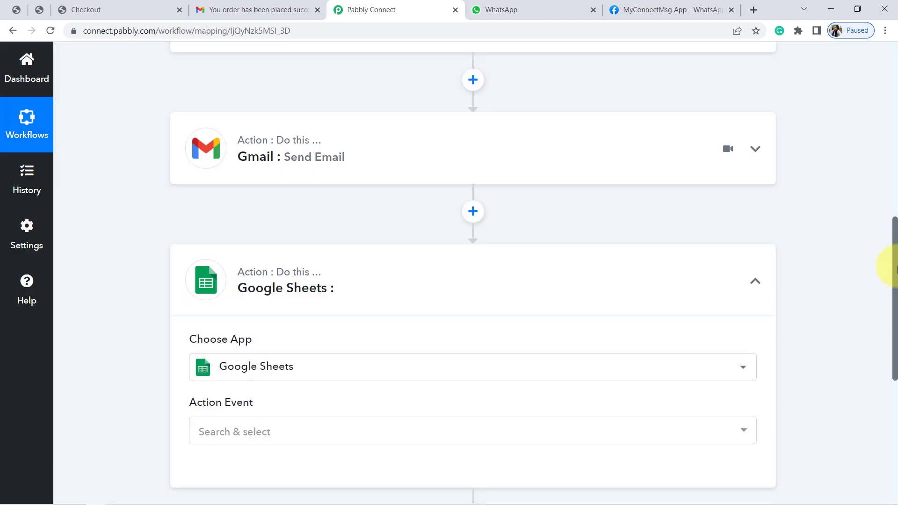
left_click(246, 430)
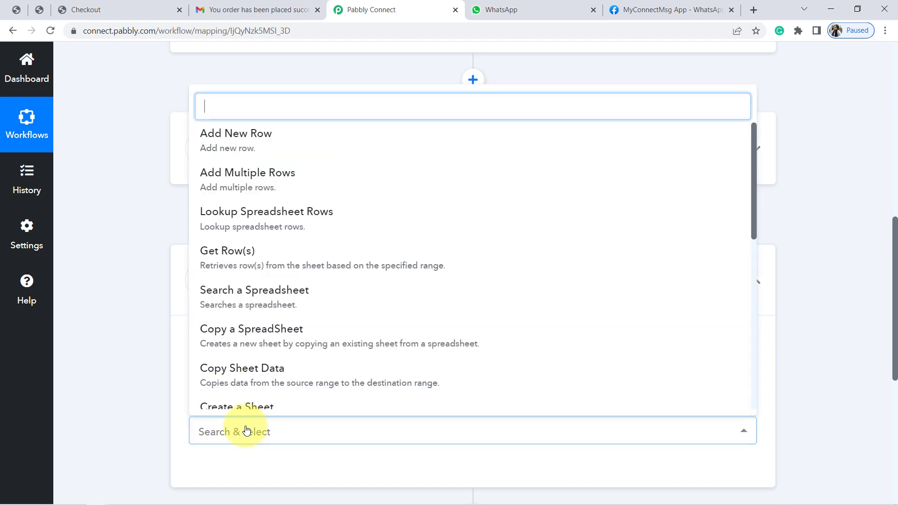
left_click(236, 141)
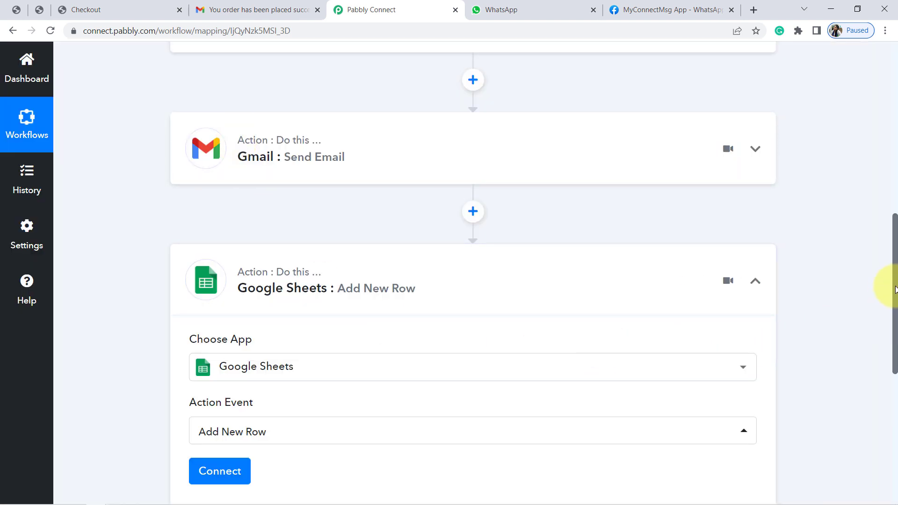
Choose to add a new connection for the Google Sheets action, start its authorization and dismiss the sign-in window
left_click_drag(896, 301, 894, 336)
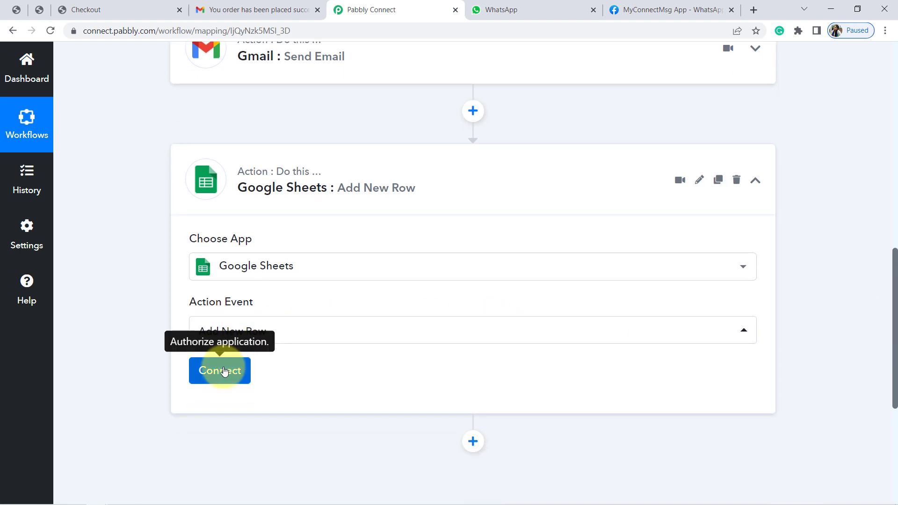
left_click(208, 371)
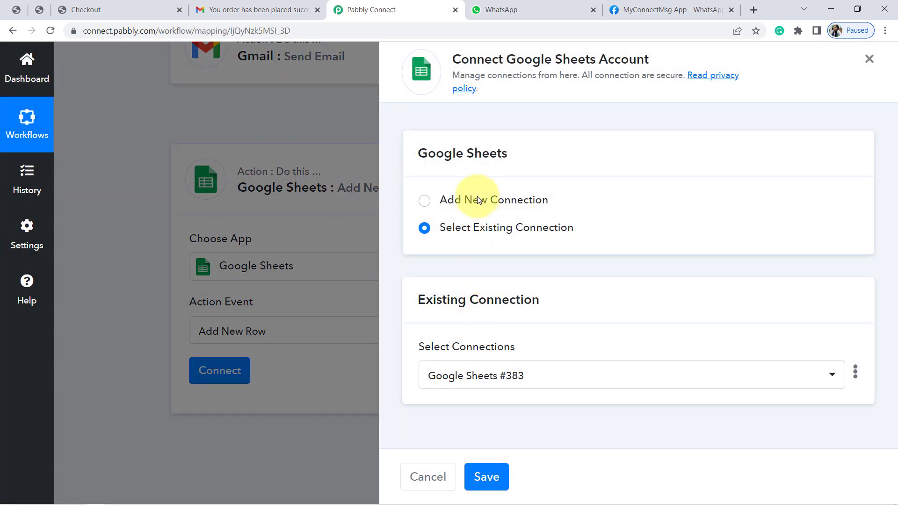
left_click(479, 200)
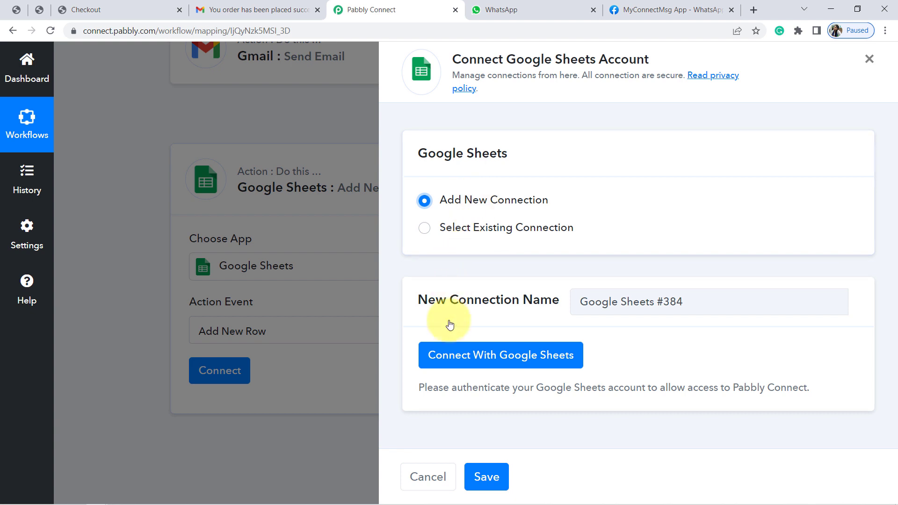
left_click(457, 357)
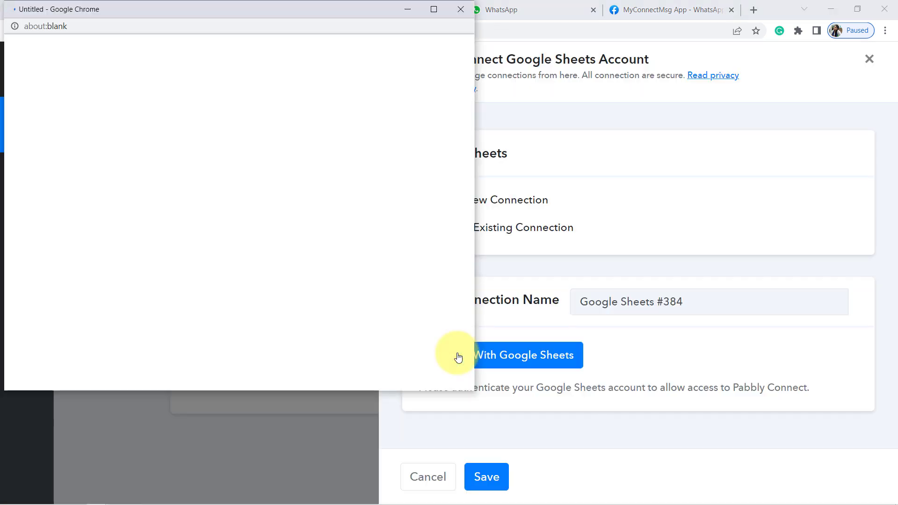
left_click(460, 10)
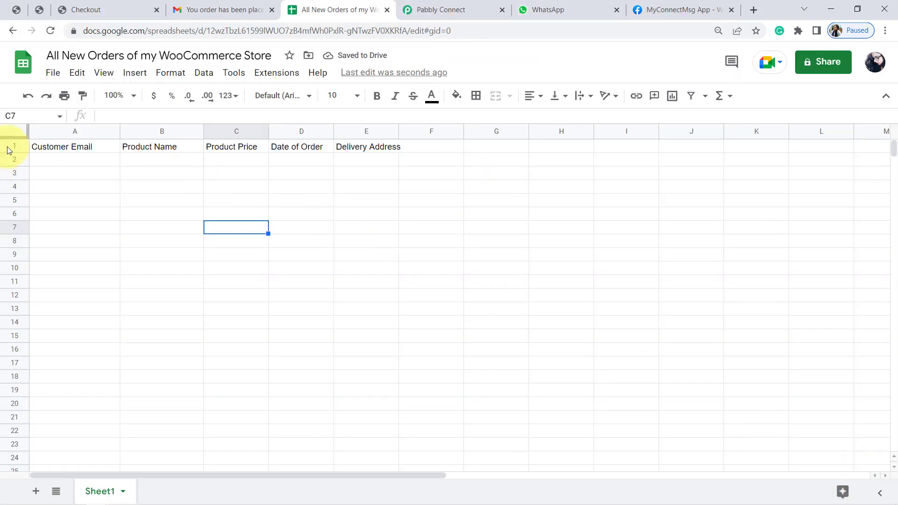
In the "All New Orders of my WooCommerce Store" spreadsheet, bold the header row and widen the Delivery Address and Date of Order columns
left_click(12, 148)
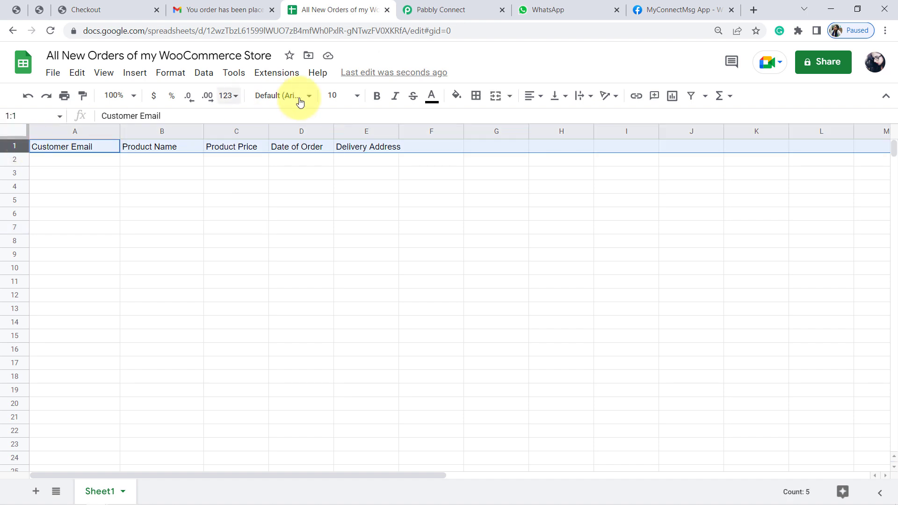
left_click(377, 102)
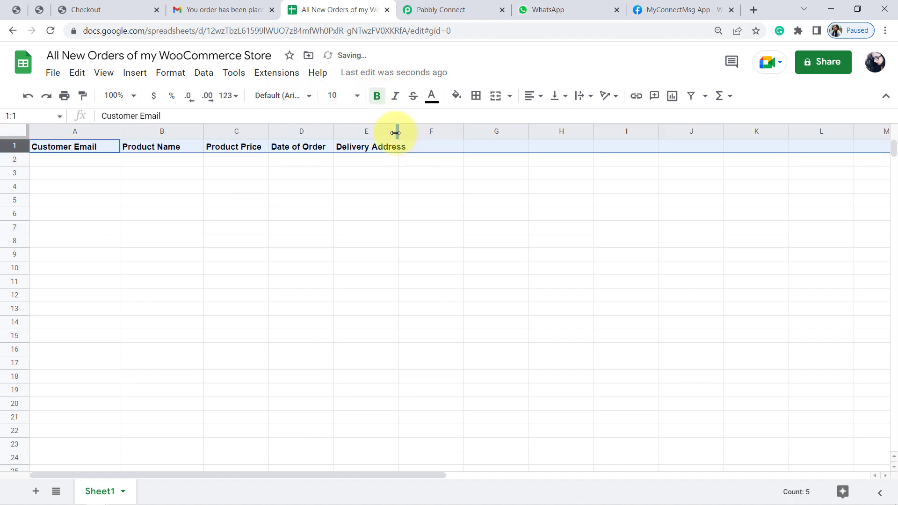
left_click_drag(394, 133, 437, 130)
left_click(282, 202)
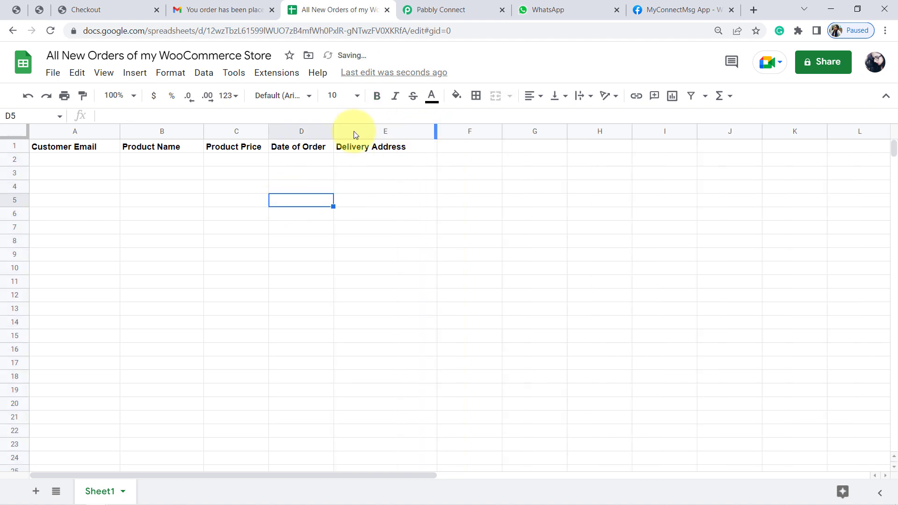
left_click_drag(332, 133, 362, 131)
Set the header row's font size to 14 and wrap its text
left_click(13, 150)
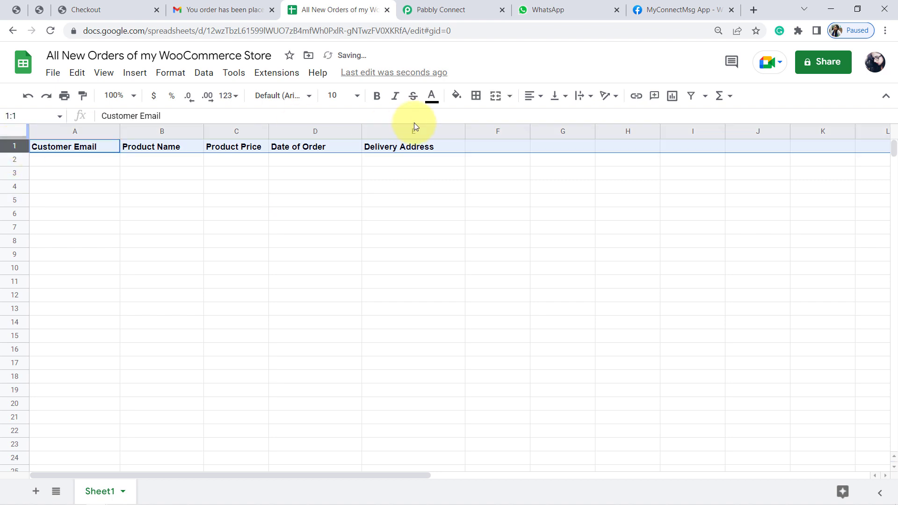
left_click(355, 97)
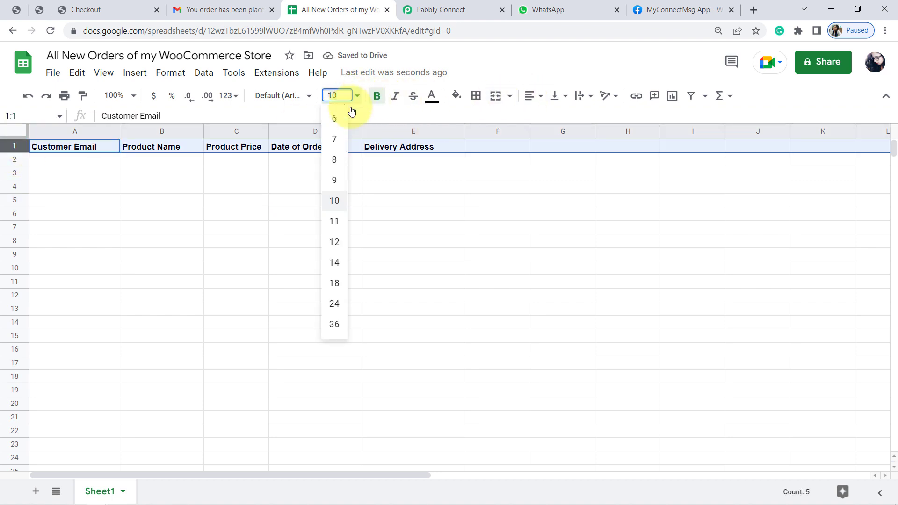
left_click(337, 263)
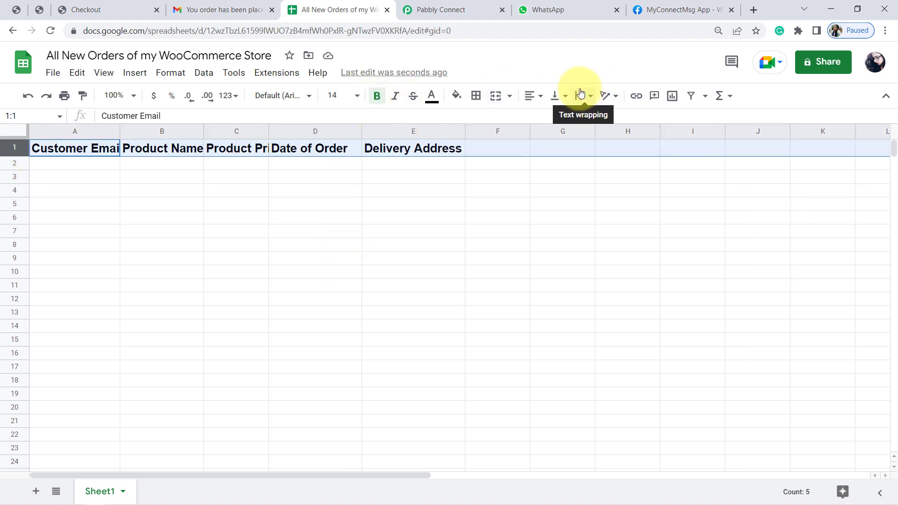
left_click(578, 94)
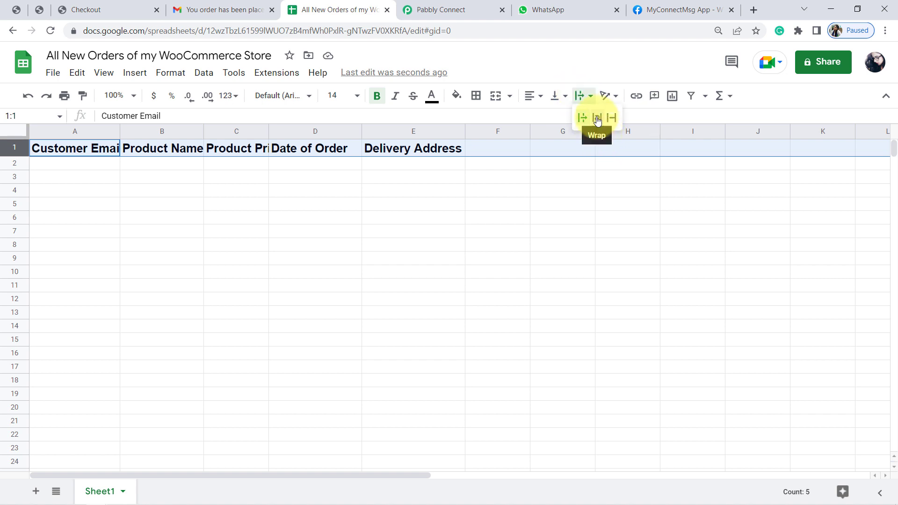
left_click(597, 118)
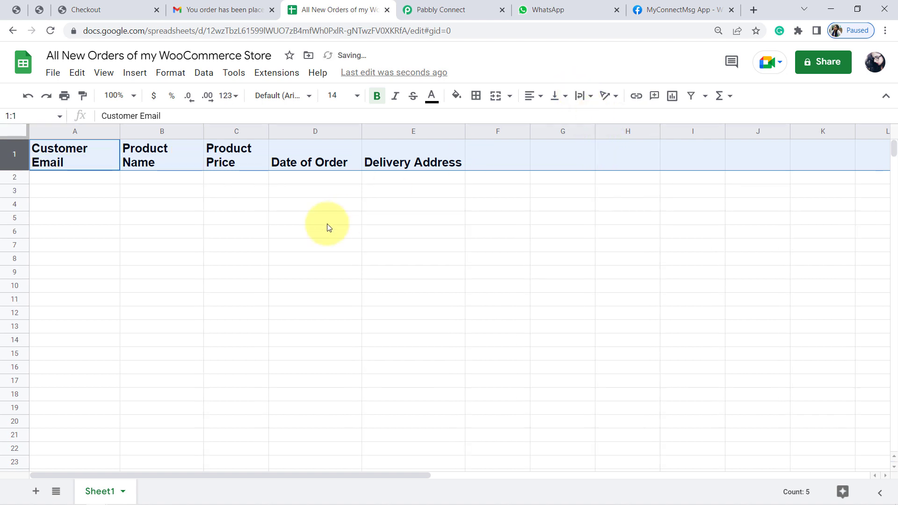
Align the header row's text to the centre horizontally and to the middle vertically
left_click(529, 98)
left_click(544, 120)
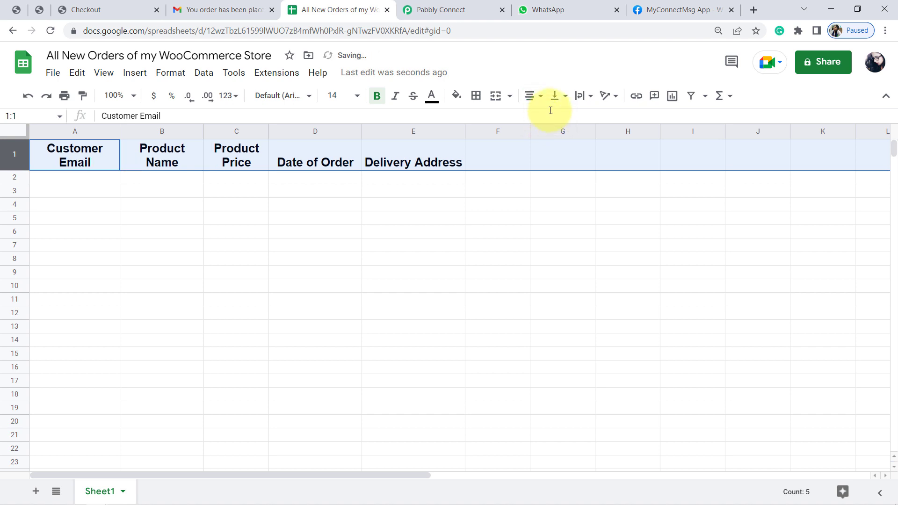
left_click(556, 96)
left_click(571, 118)
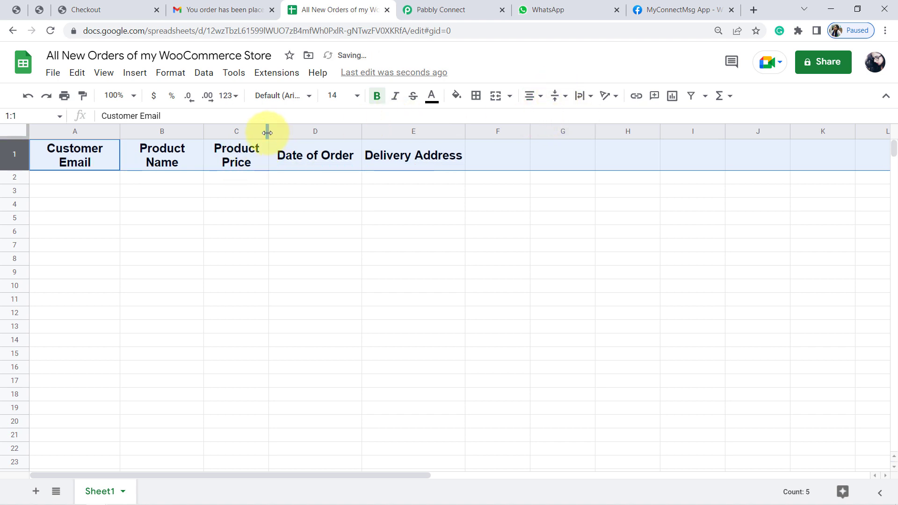
Widen the Product Price and Product Name columns so each header fits on one line
left_click_drag(267, 133, 309, 132)
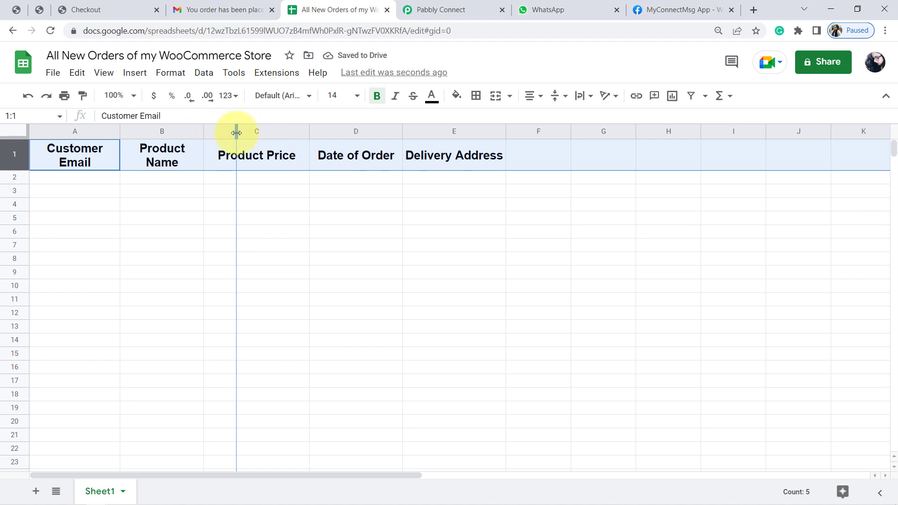
left_click_drag(236, 133, 238, 133)
left_click(202, 204)
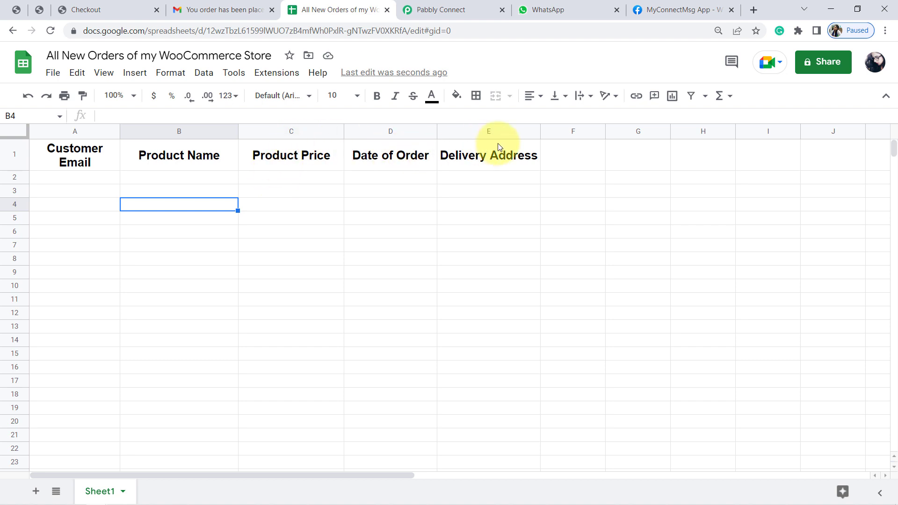
Back in Pabbly Connect, authorize the new Google Sheets connection with the store's Google account and grant the requested access
left_click(429, 4)
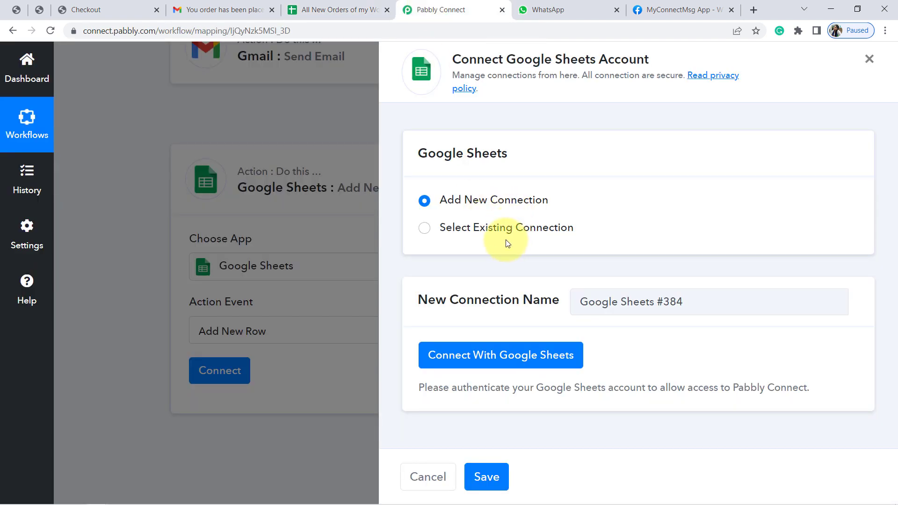
left_click(501, 356)
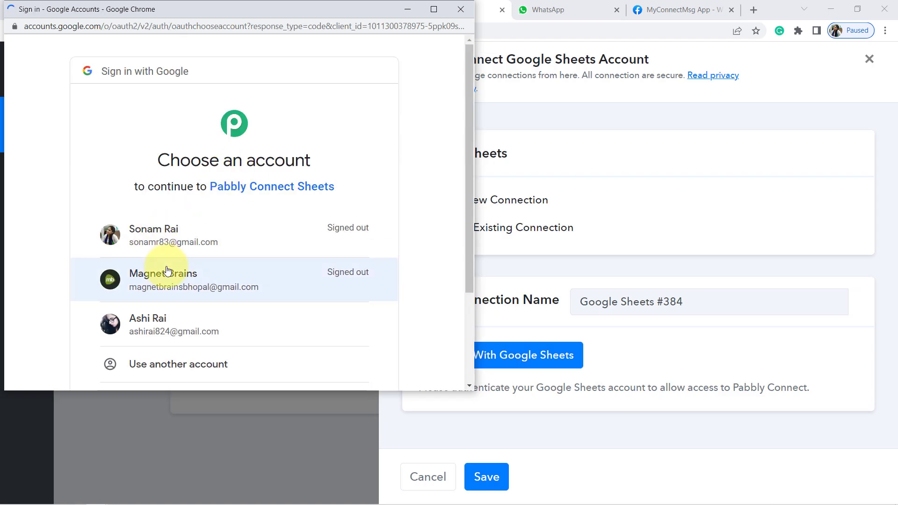
left_click(176, 330)
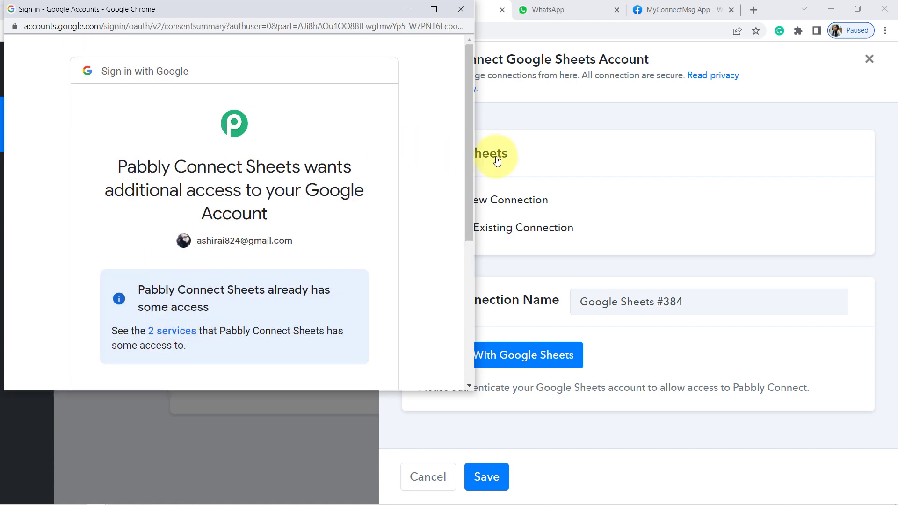
left_click_drag(472, 155, 478, 267)
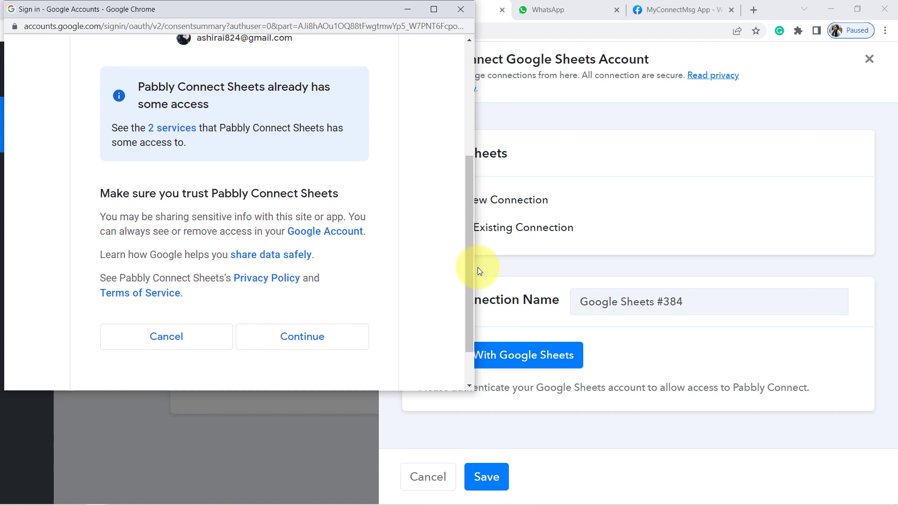
left_click(292, 341)
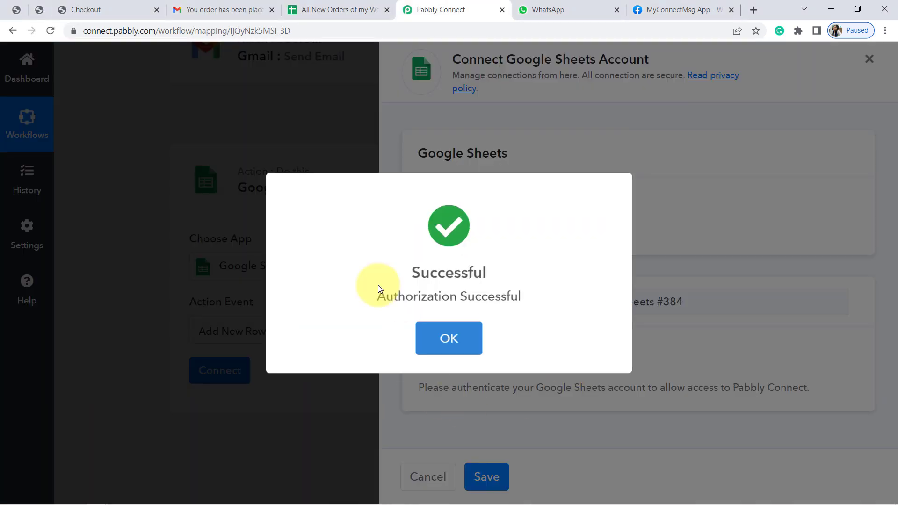
left_click(435, 350)
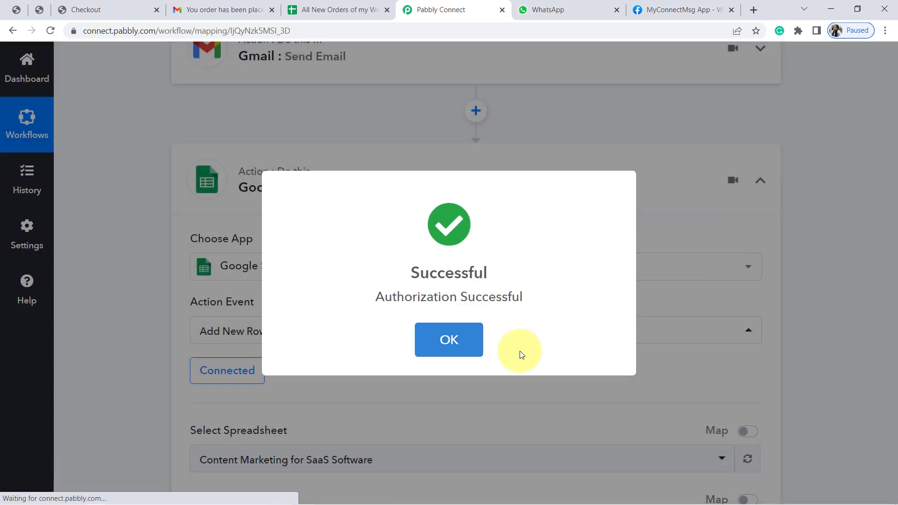
Acknowledge the successful authorization and select the spreadsheet All New Orders of my WooCommerce Store for the new row
left_click(472, 343)
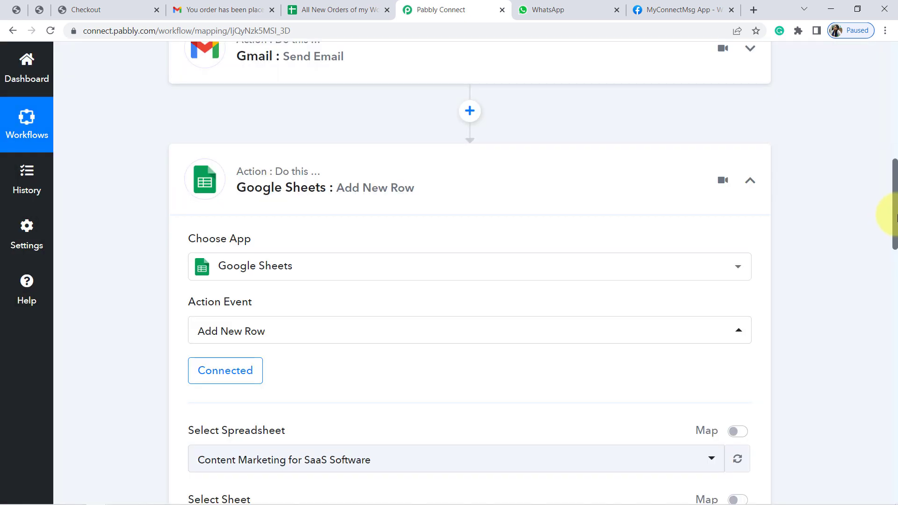
scroll(888, 224, "down", 5)
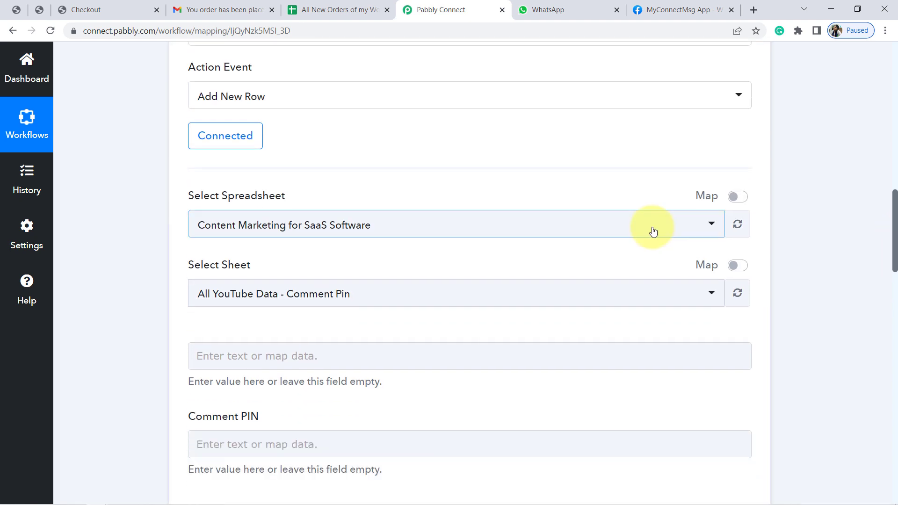
left_click(654, 231)
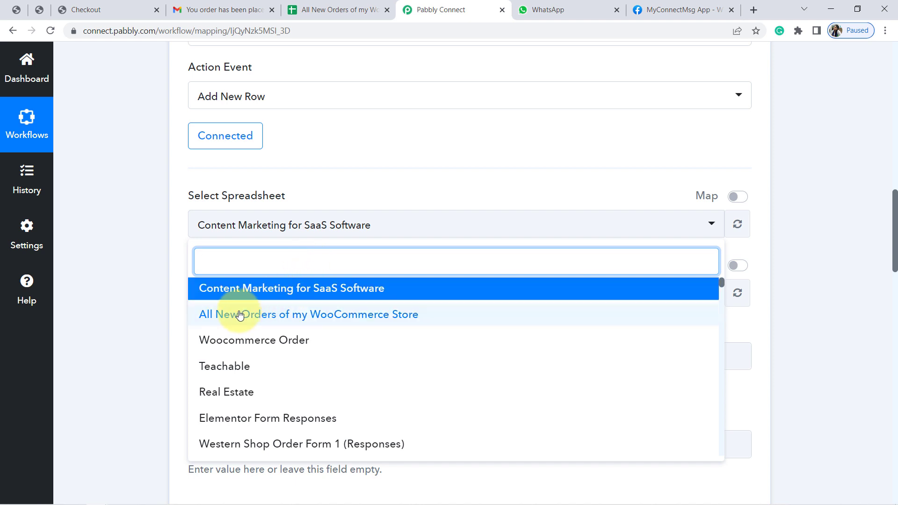
left_click(259, 316)
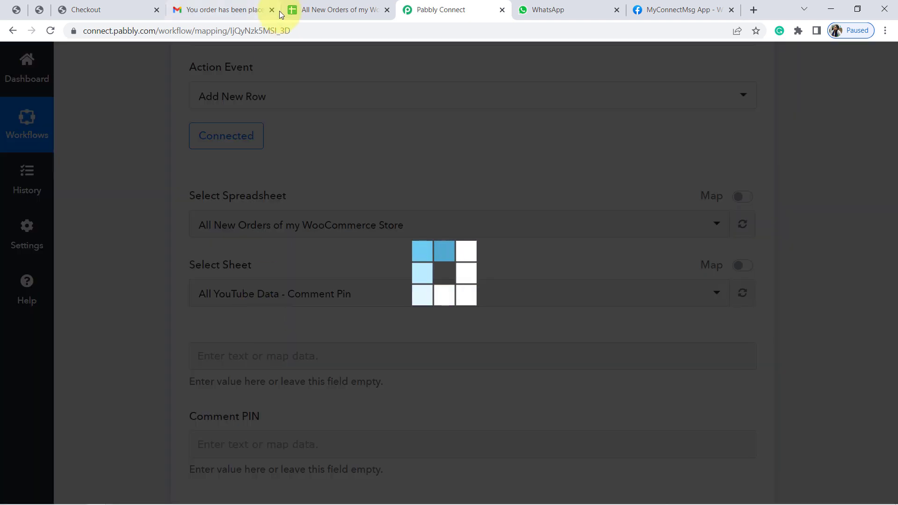
Compare the spreadsheet title and sheet name in Google Sheets with the selections in Pabbly Connect
left_click(316, 5)
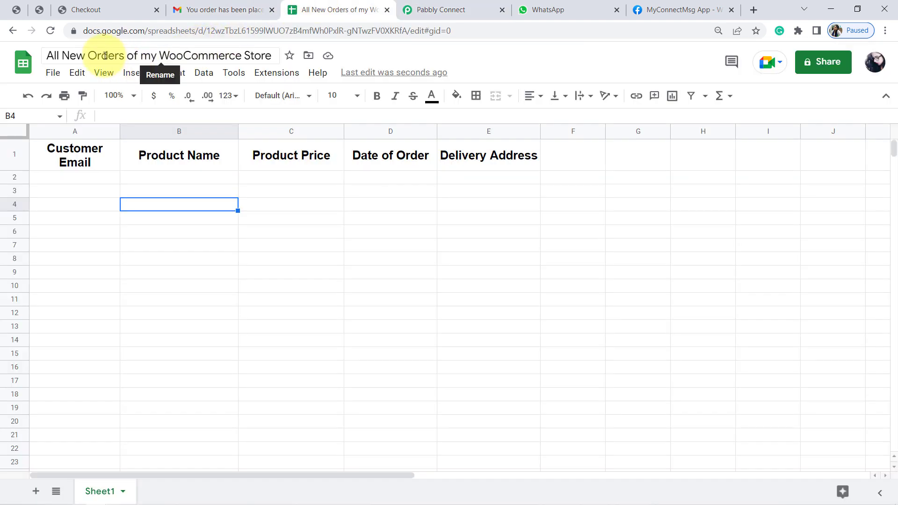
left_click_drag(102, 56, 455, 6)
left_click(455, 6)
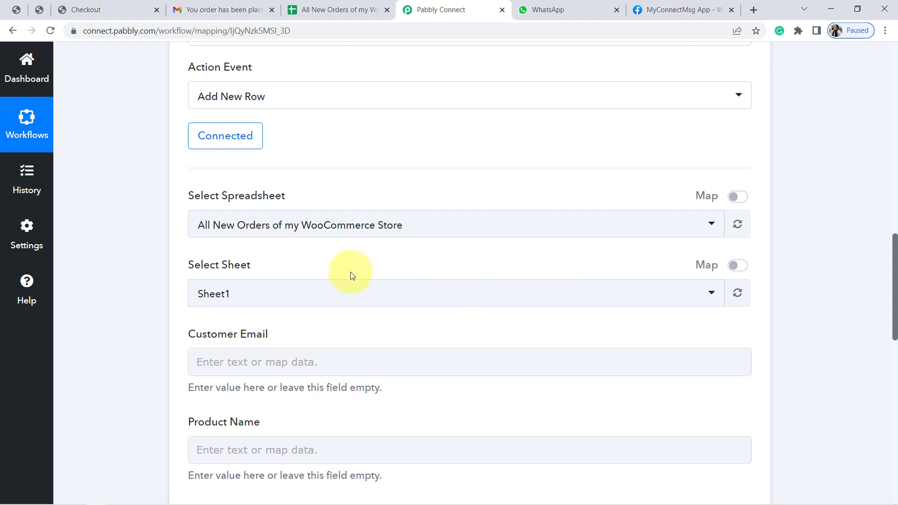
left_click(315, 6)
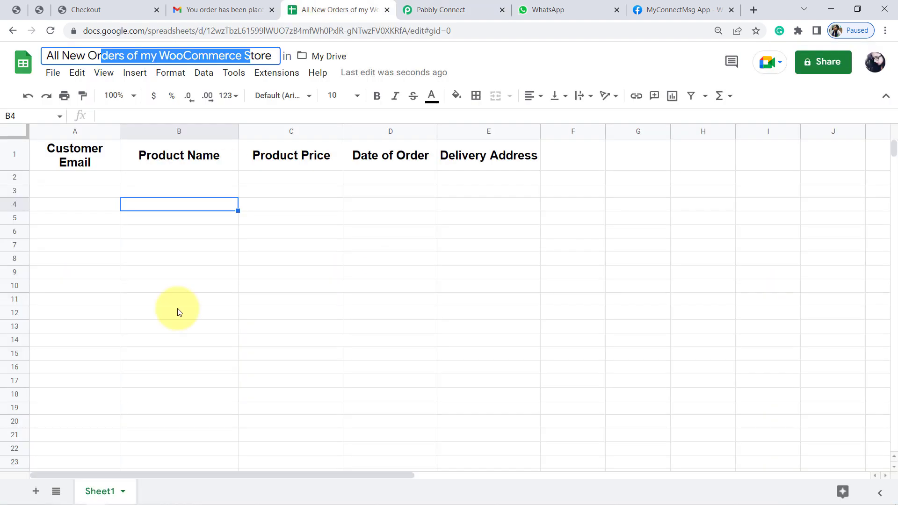
left_click(105, 494)
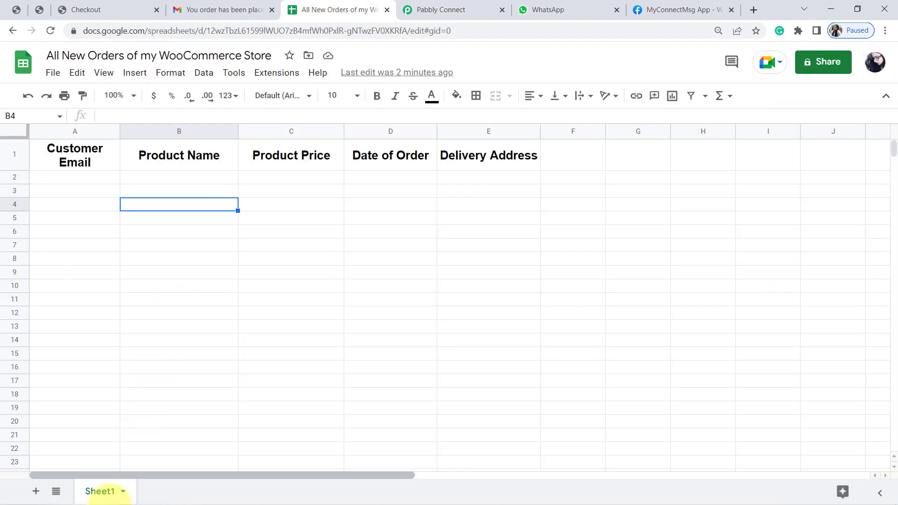
left_click(436, 6)
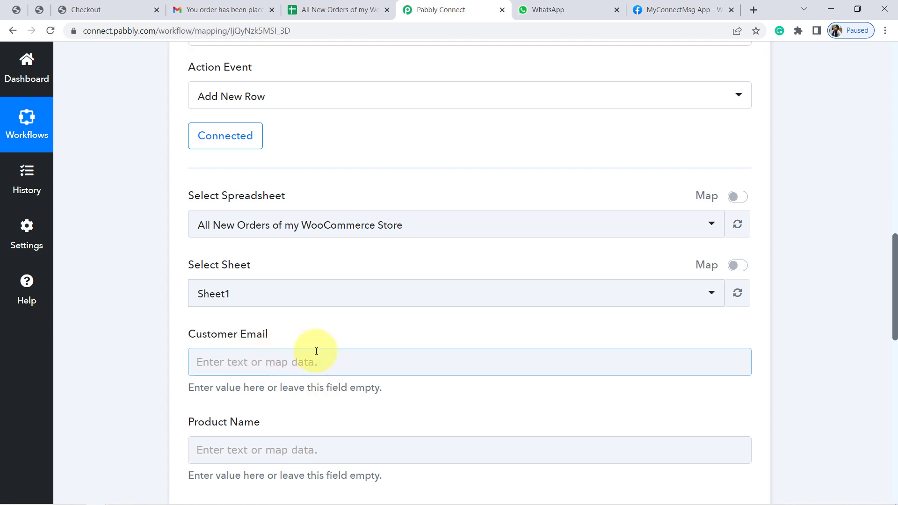
Compare the Google Sheets action's mapping fields with the column headers in the orders spreadsheet, and return to Pabbly Connect
scroll(893, 262, "down", 4)
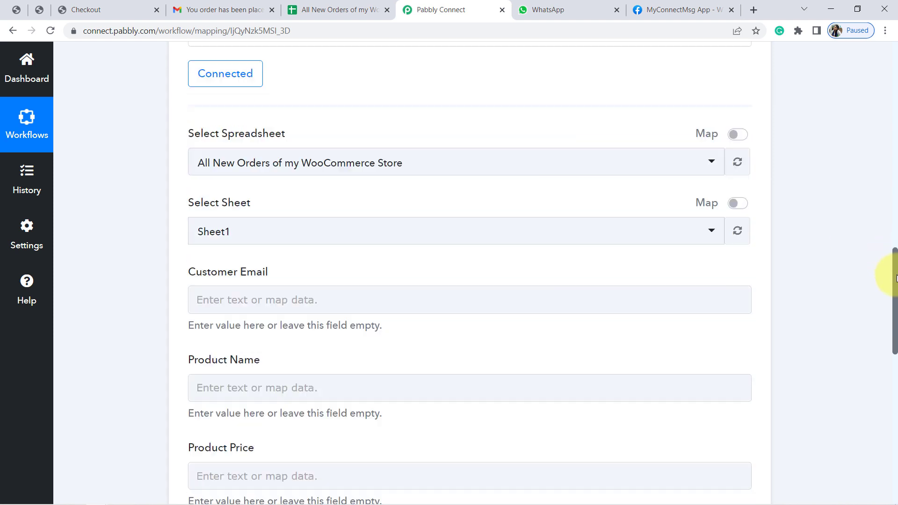
triple_click(225, 166)
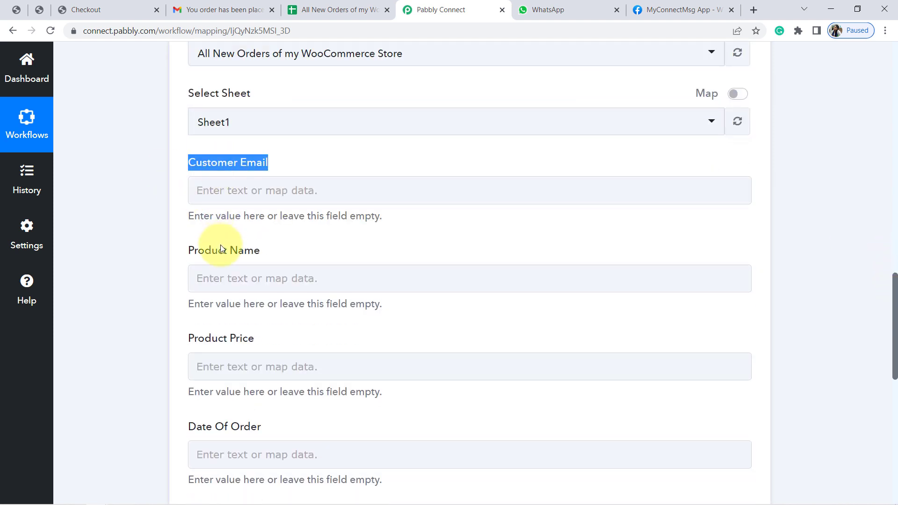
triple_click(221, 250)
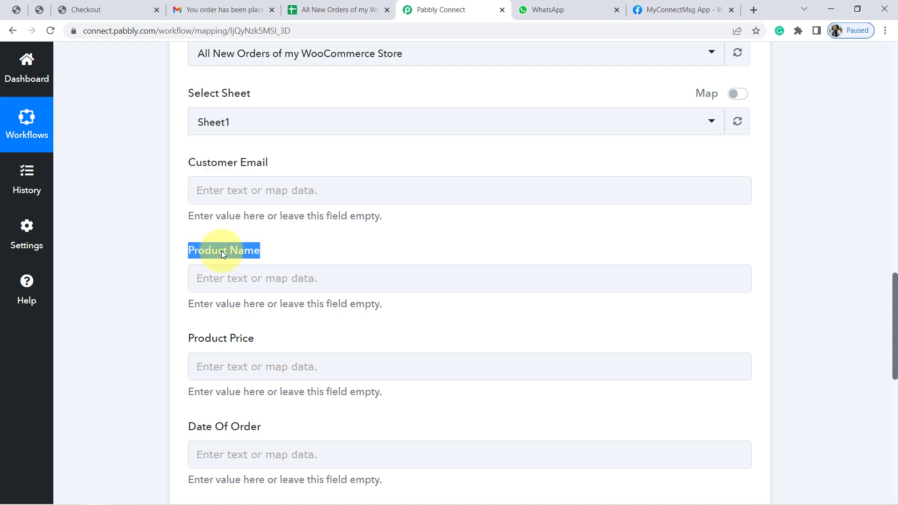
double_click(239, 339)
left_click(331, 4)
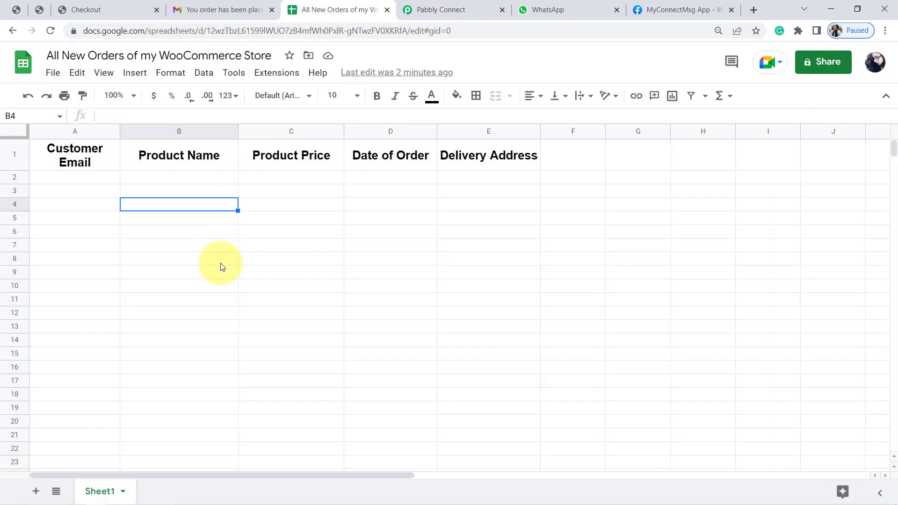
left_click_drag(220, 262, 89, 166)
left_click(89, 166)
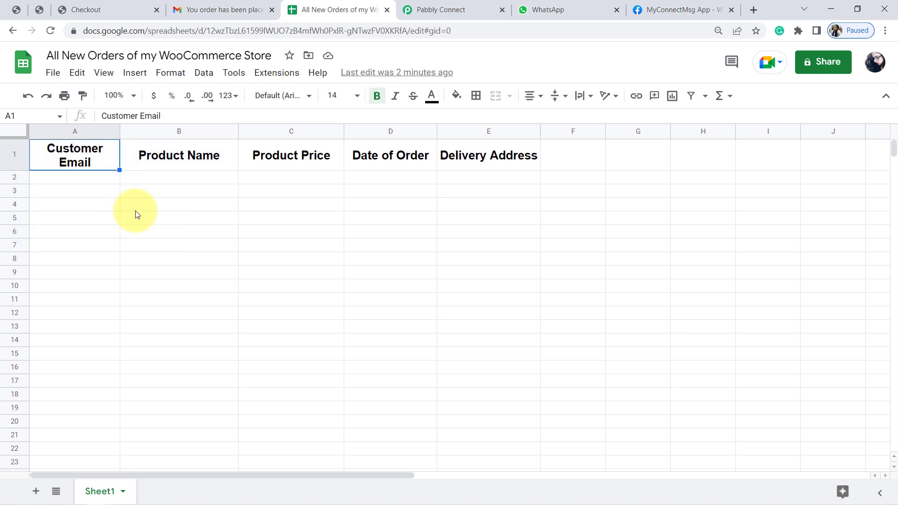
left_click(134, 206)
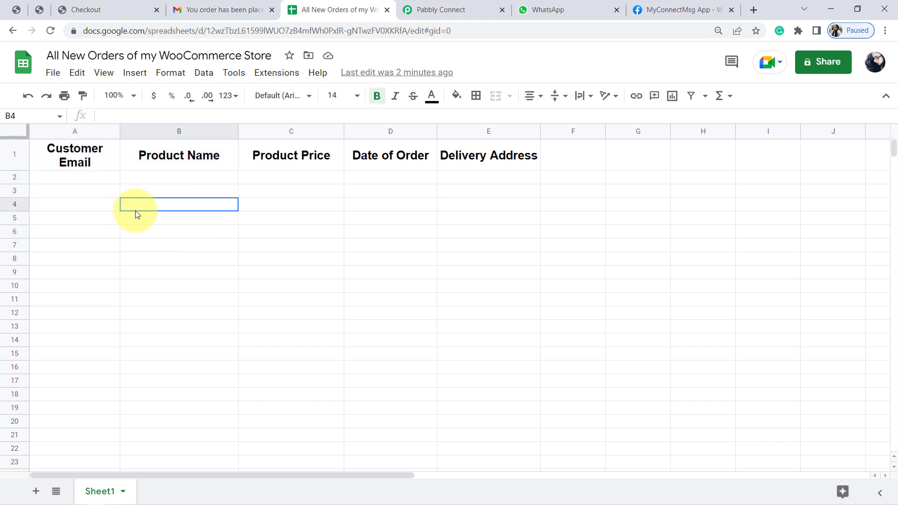
left_click(91, 160)
left_click(433, 6)
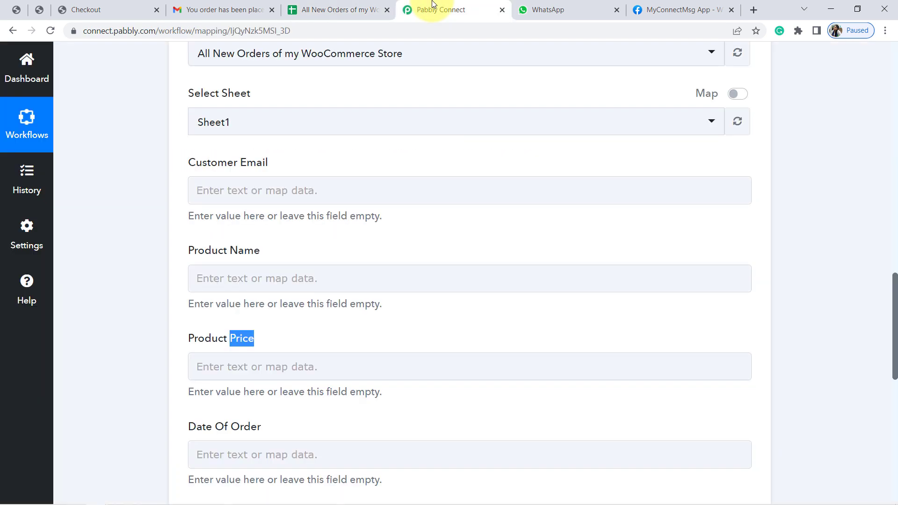
Map the Customer Email field to Billing Email from the WooCommerce New Order Created data
left_click(295, 194)
left_click(306, 296)
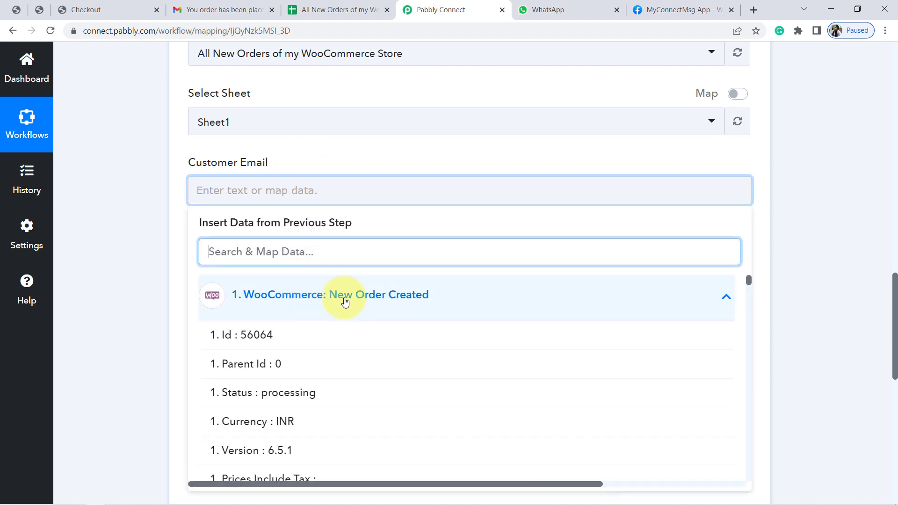
left_click_drag(748, 282, 752, 319)
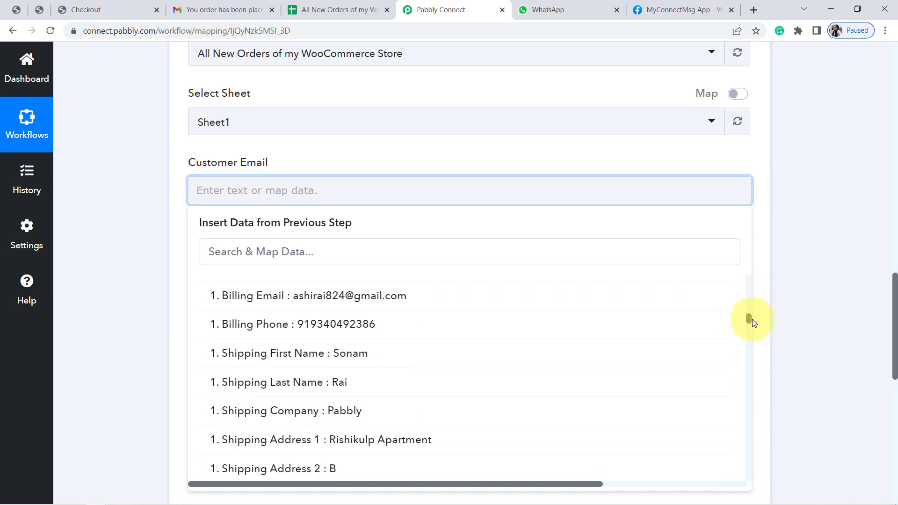
left_click(460, 309)
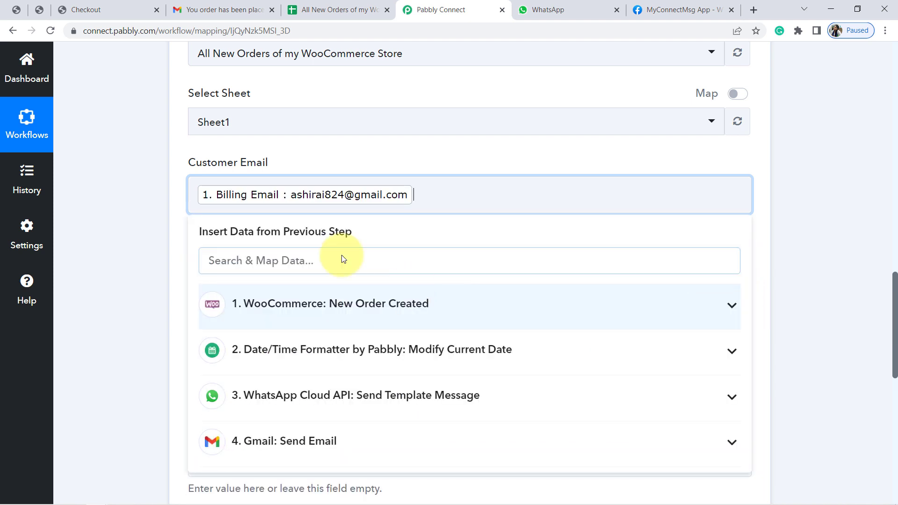
left_click(143, 247)
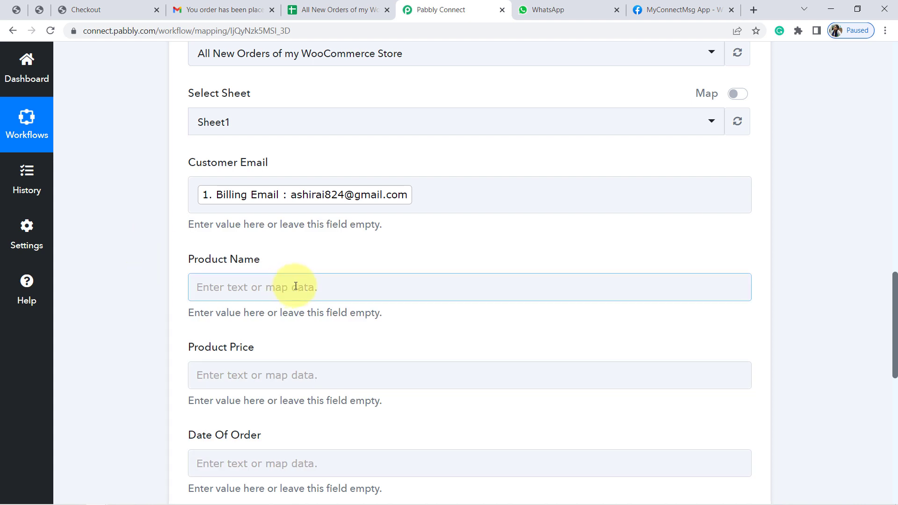
Map the Product Name field to Line Items 0 Name from the WooCommerce New Order Created data
left_click(313, 285)
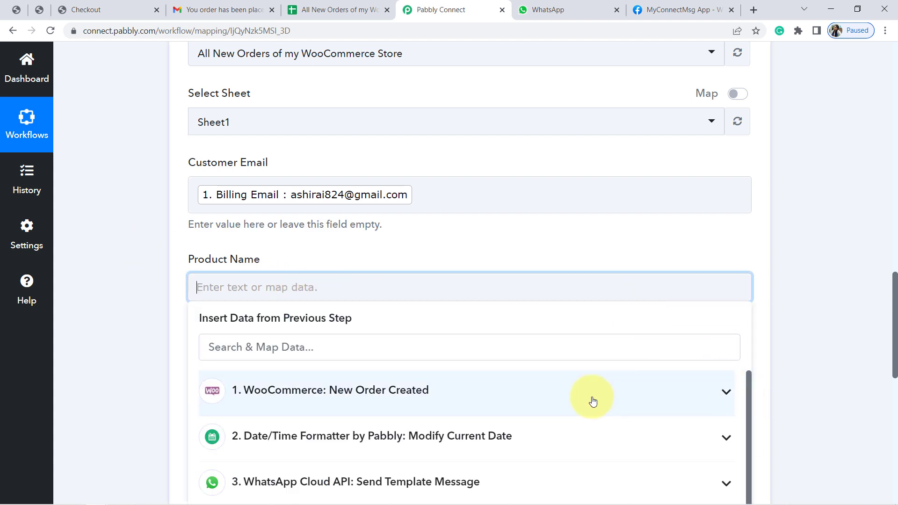
left_click(575, 402)
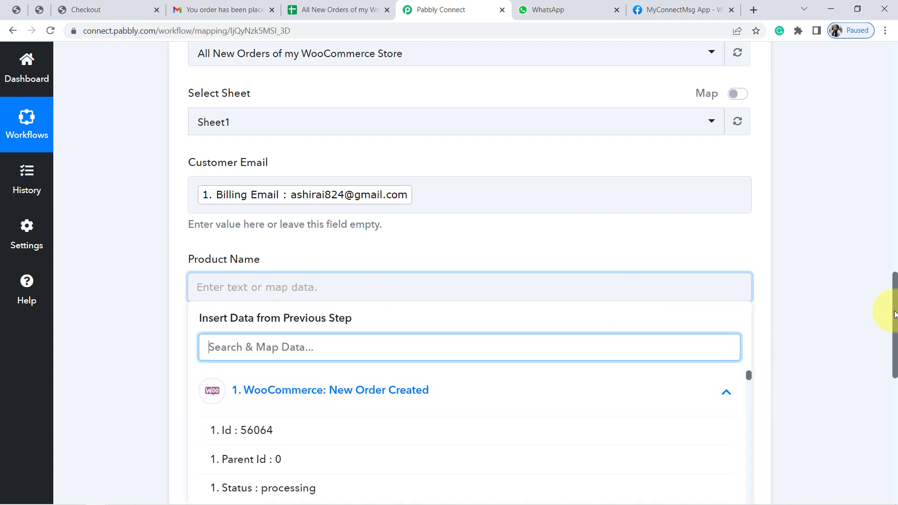
scroll(895, 336, "down", 3)
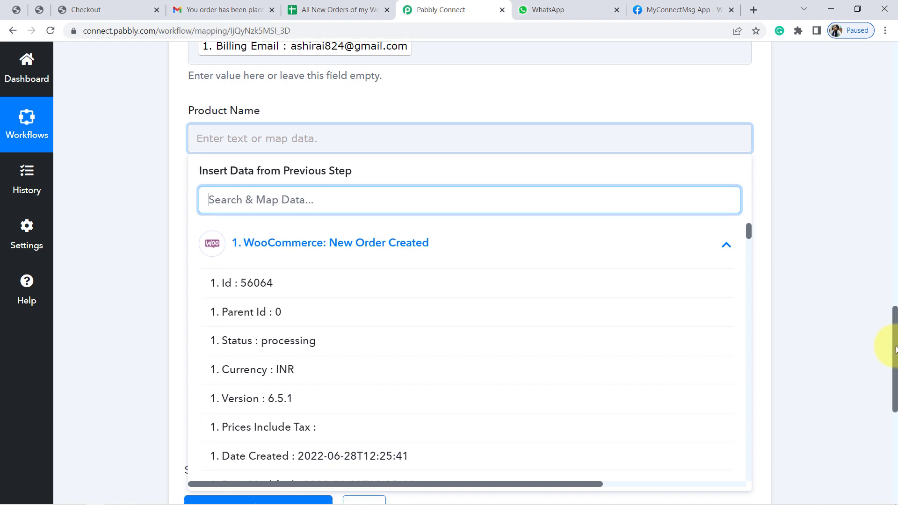
scroll(895, 349, "down", 3)
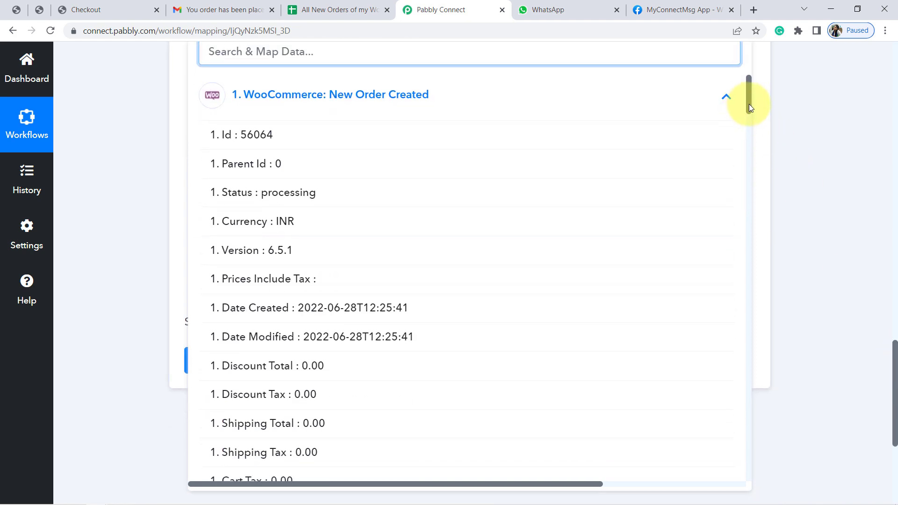
left_click_drag(748, 104, 749, 381)
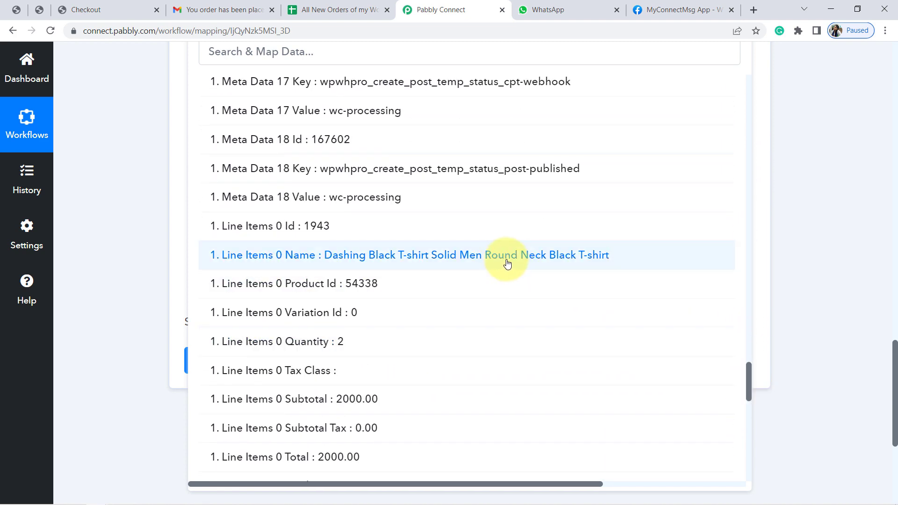
left_click(507, 264)
left_click(134, 198)
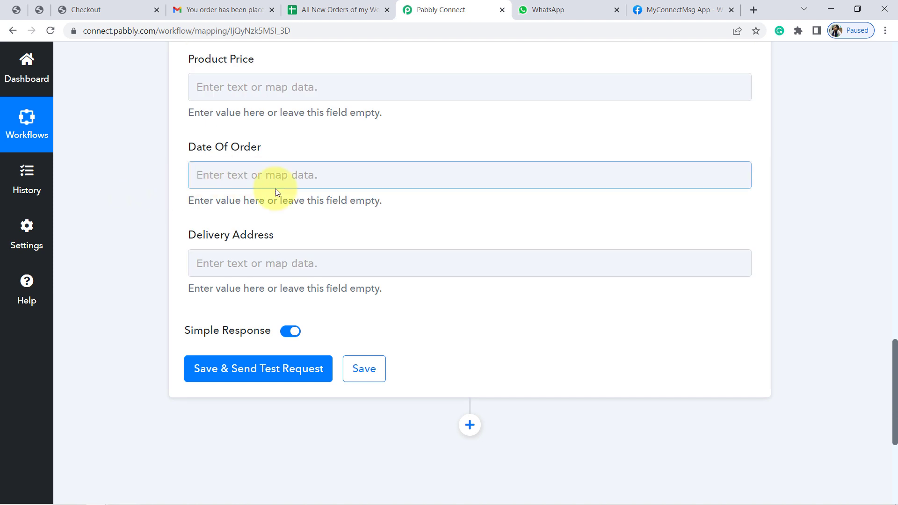
Map the Product Price field to the order Total from the WooCommerce New Order Created data
left_click(251, 87)
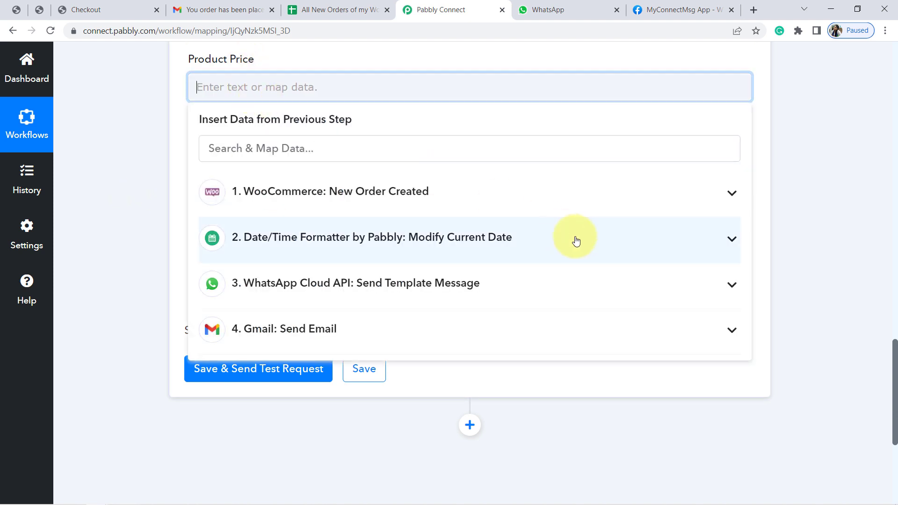
left_click(677, 191)
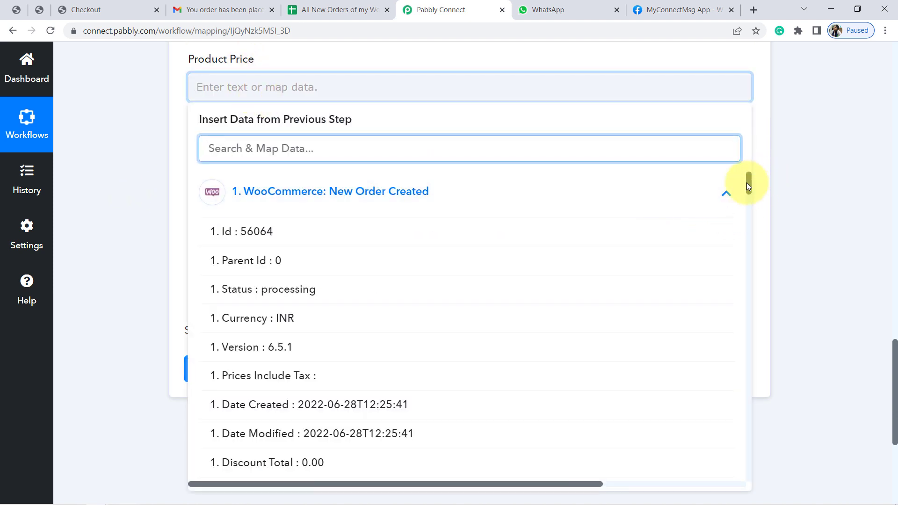
left_click_drag(748, 186, 749, 204)
left_click(295, 306)
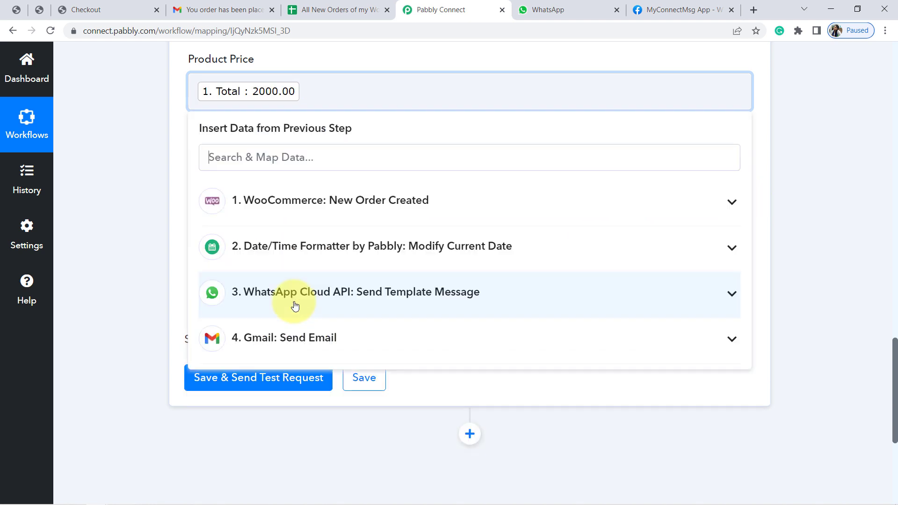
left_click(142, 224)
Map the Date Of Order field to Date Created from the WooCommerce New Order Created data
left_click(263, 184)
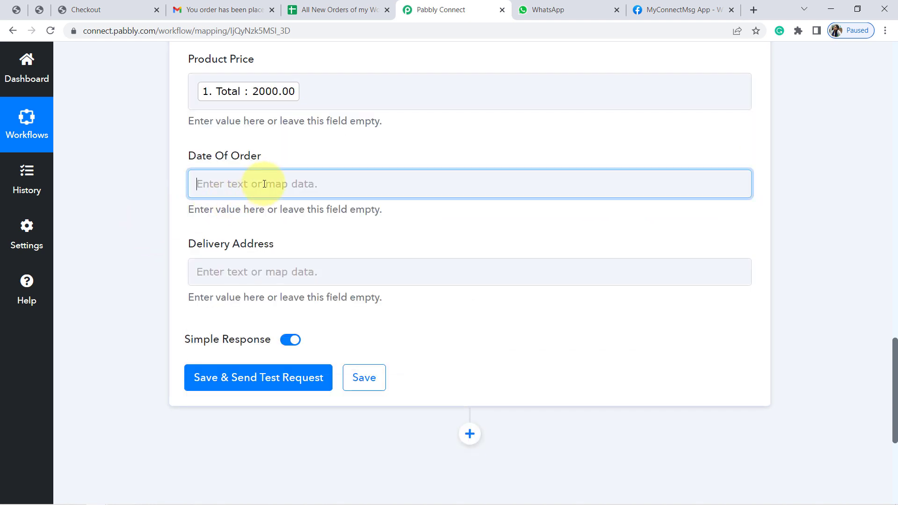
left_click(497, 294)
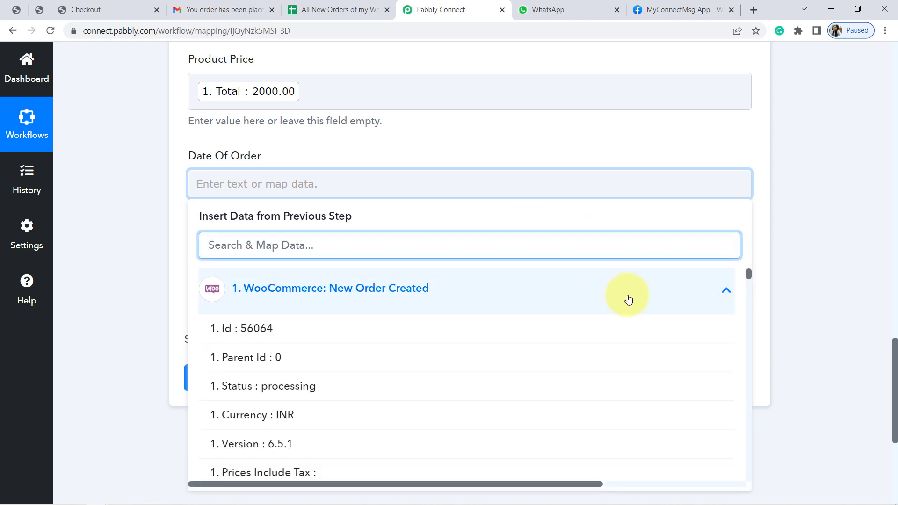
left_click_drag(748, 273, 750, 279)
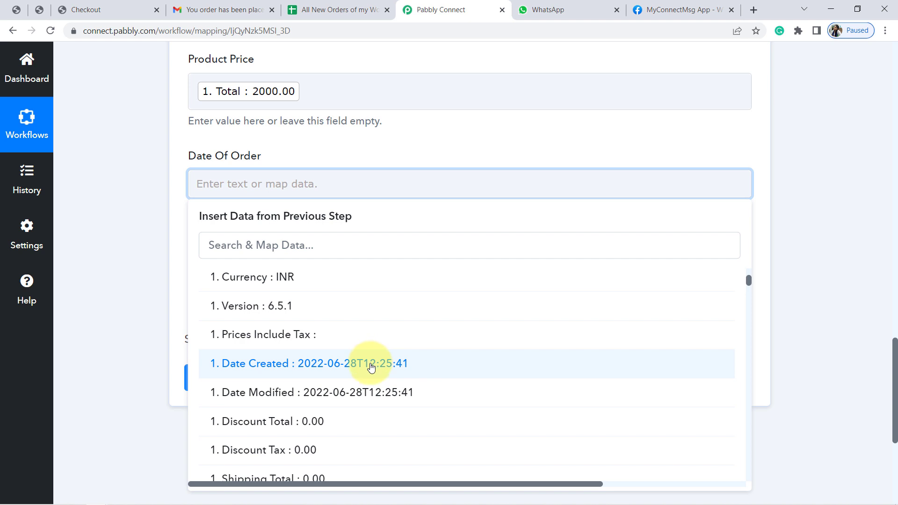
left_click(371, 367)
left_click(113, 273)
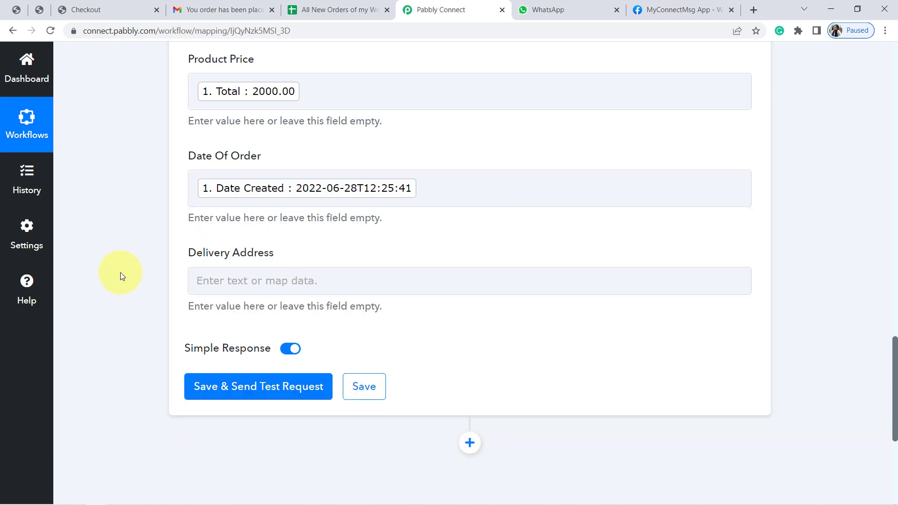
Map the Delivery Address field to Shipping Address 1 from the WooCommerce New Order Created data
left_click(265, 288)
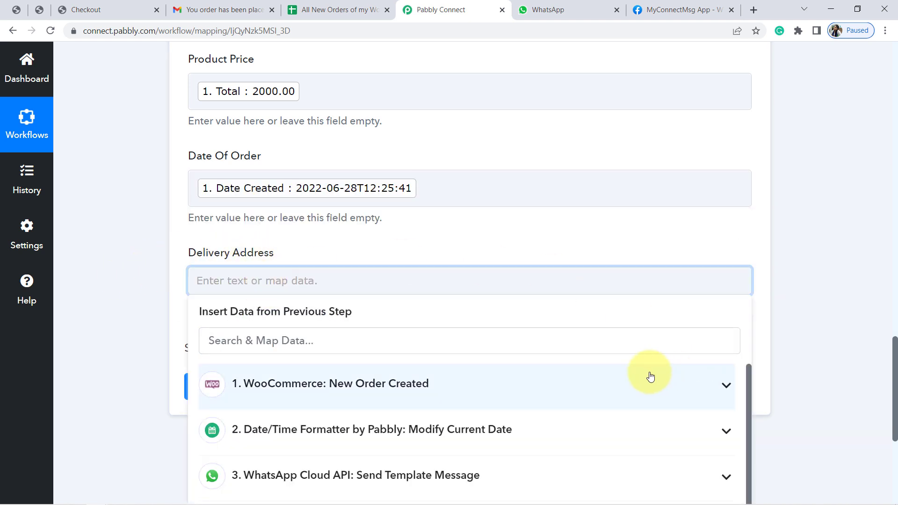
left_click(650, 376)
scroll(894, 371, "down", 3)
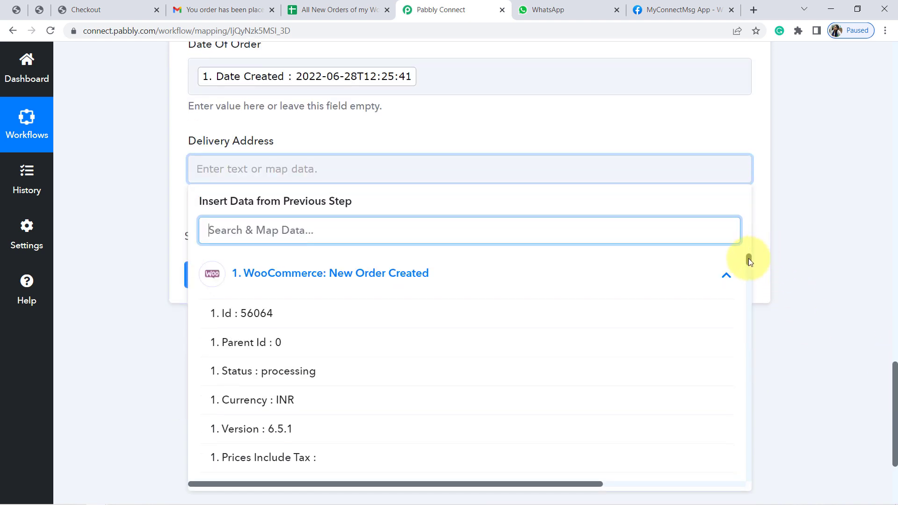
left_click_drag(748, 260, 748, 308)
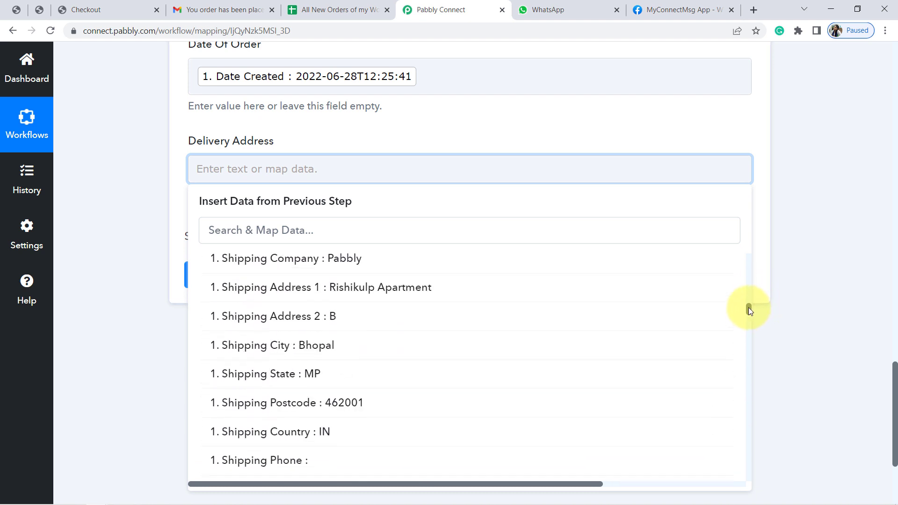
left_click(461, 313)
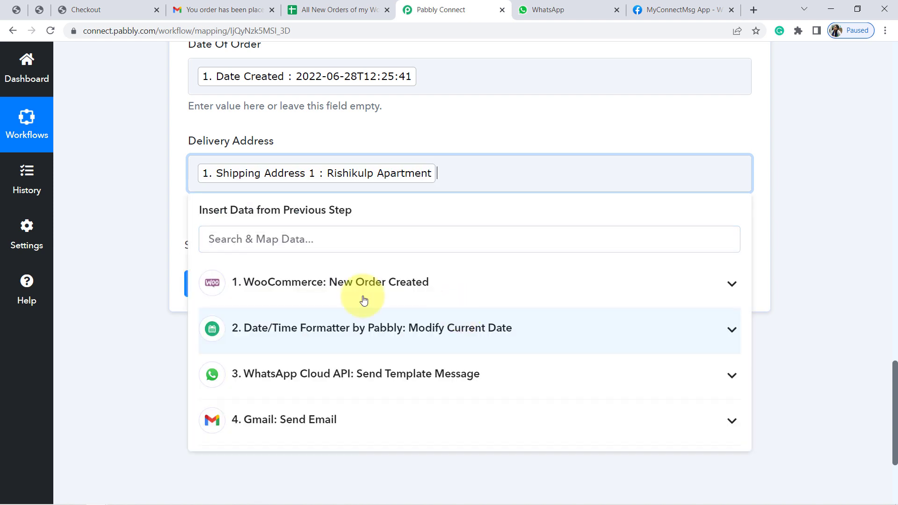
left_click(131, 232)
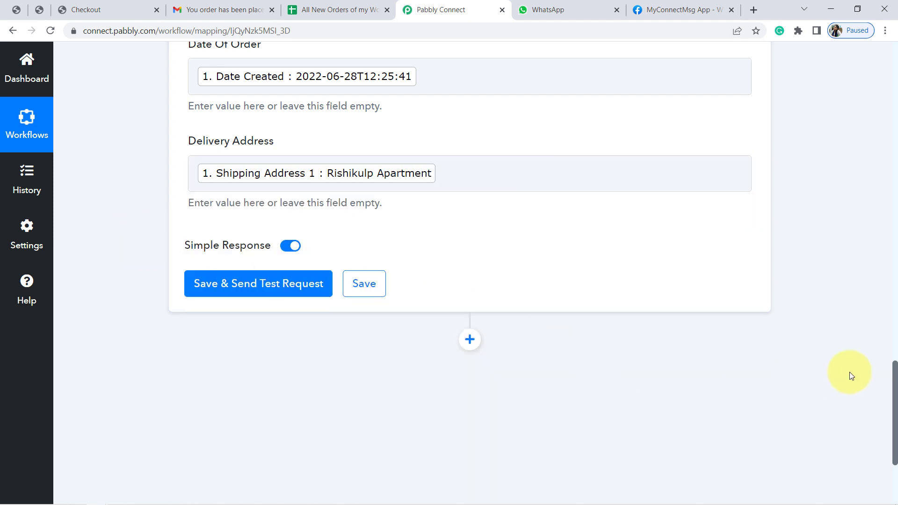
Save the Google Sheets Add New Row action and send its test request, including the response check
left_click_drag(895, 397, 894, 382)
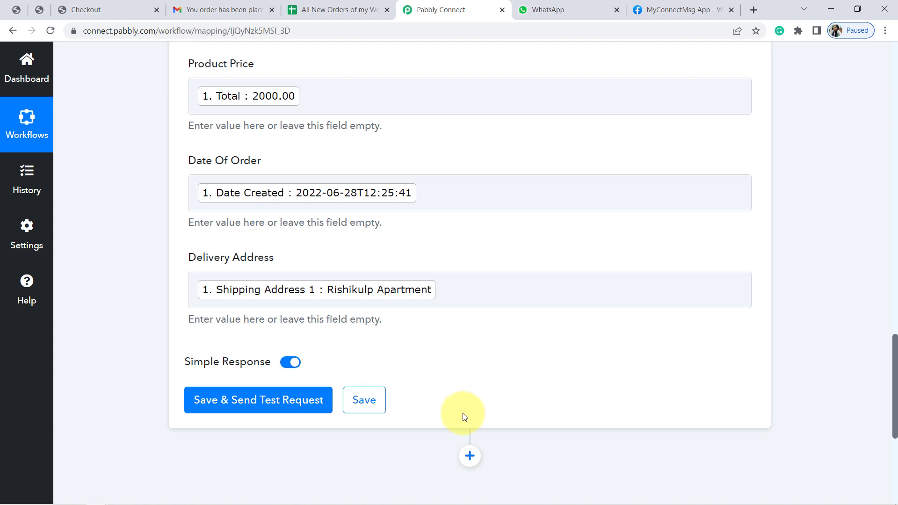
left_click(261, 403)
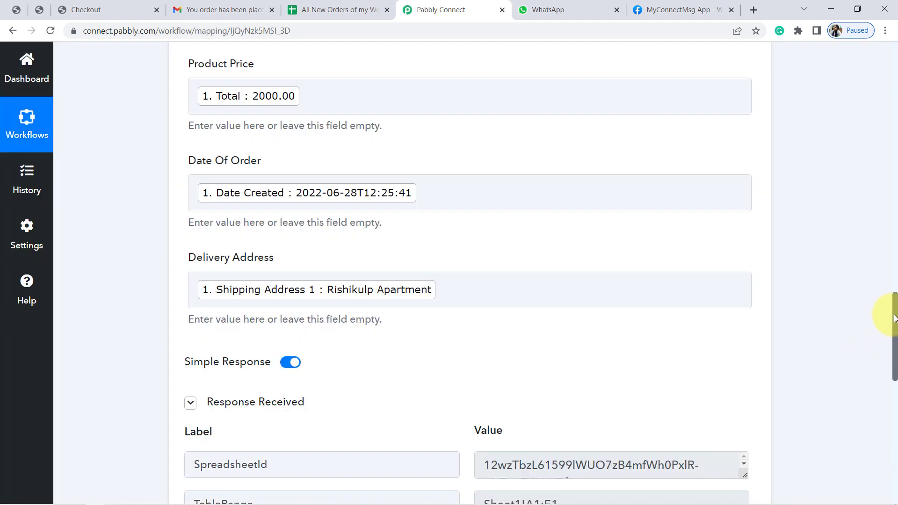
scroll(894, 318, "down", 4)
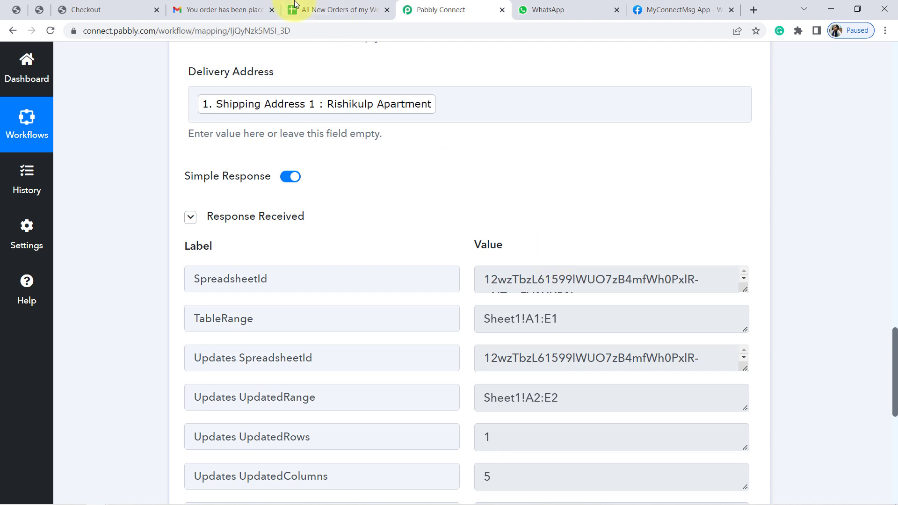
Switch to the All New Orders of my WooCommerce Store spreadsheet and widen the Customer Email and Product Name columns
left_click(317, 4)
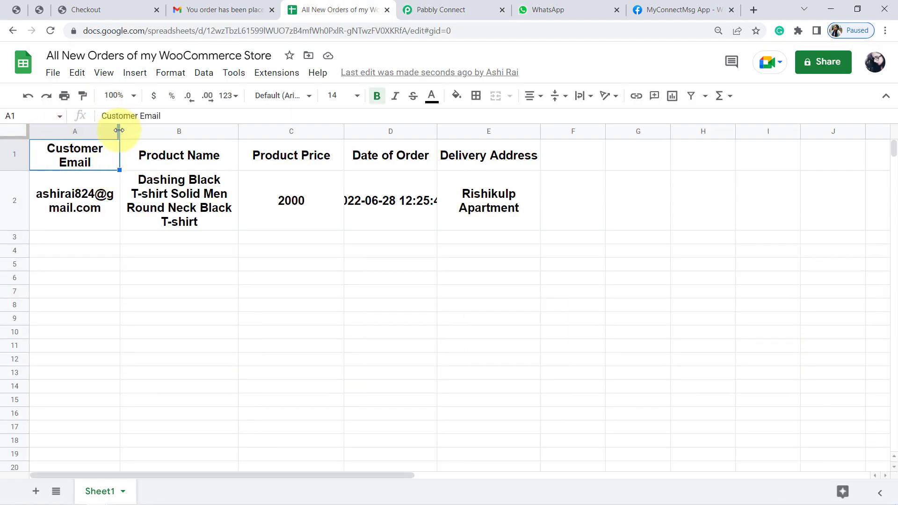
left_click_drag(120, 130, 165, 133)
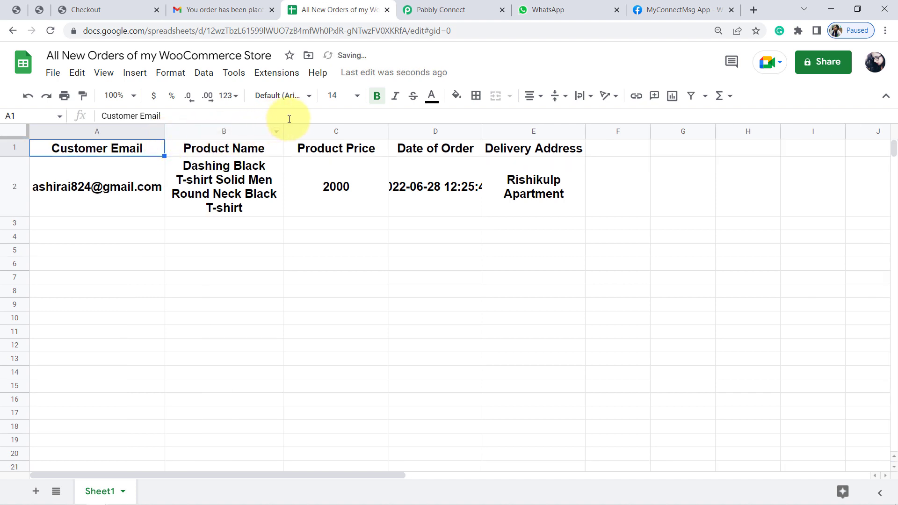
left_click_drag(281, 130, 348, 131)
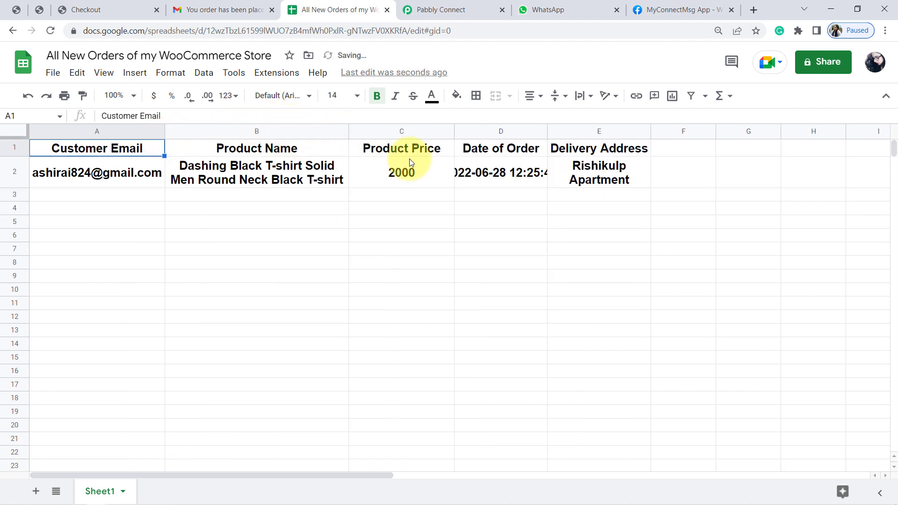
Format the order entry in row 2 as font size 11 without bold, and widen the Date of Order column
left_click(2, 177)
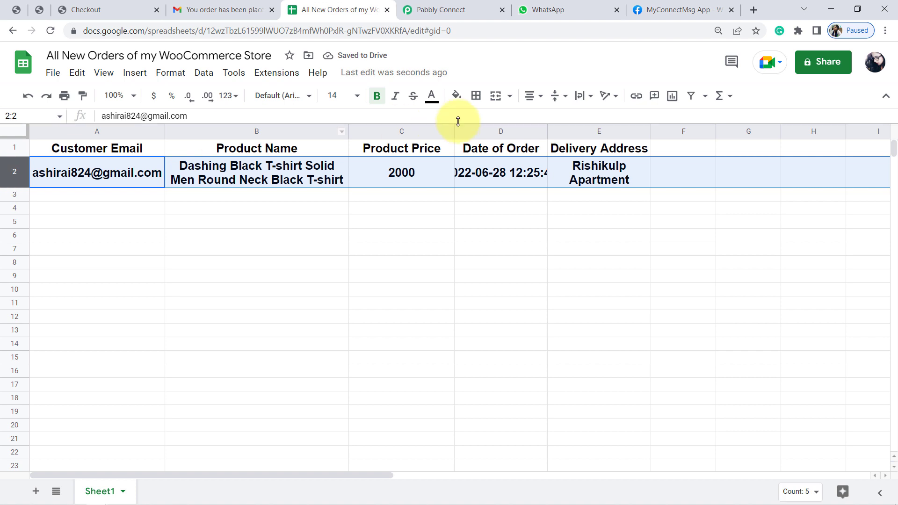
left_click(357, 98)
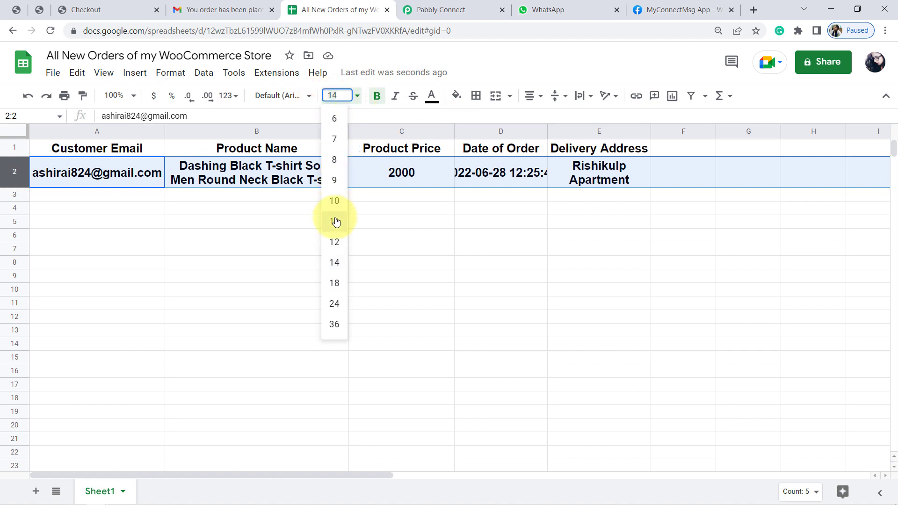
left_click(335, 221)
left_click(378, 99)
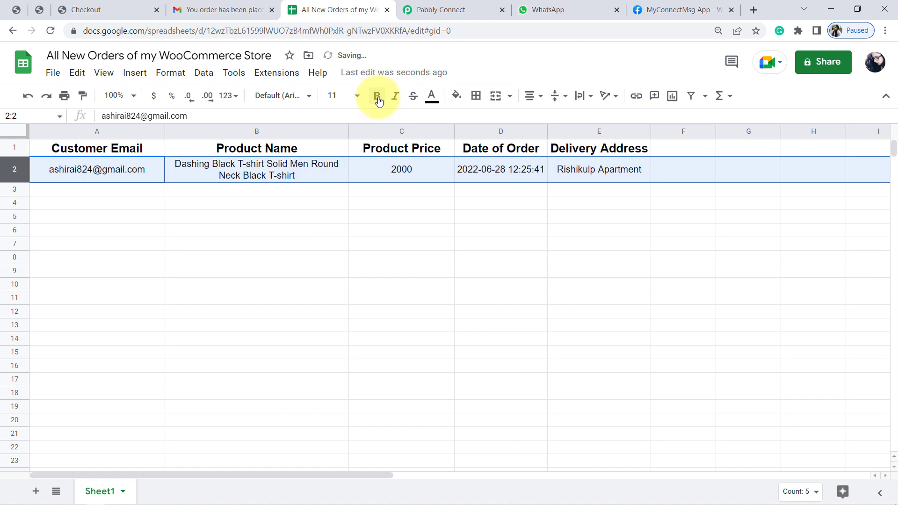
left_click(383, 274)
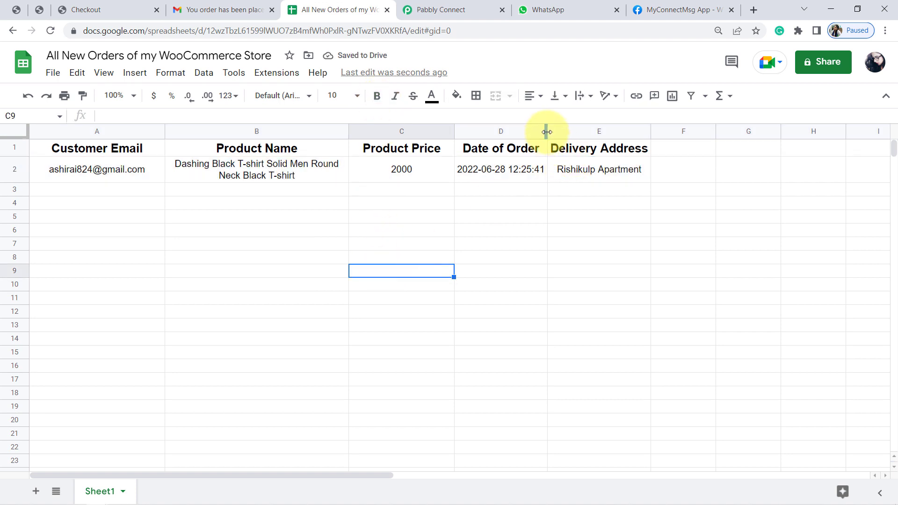
left_click_drag(547, 132, 575, 132)
left_click(439, 244)
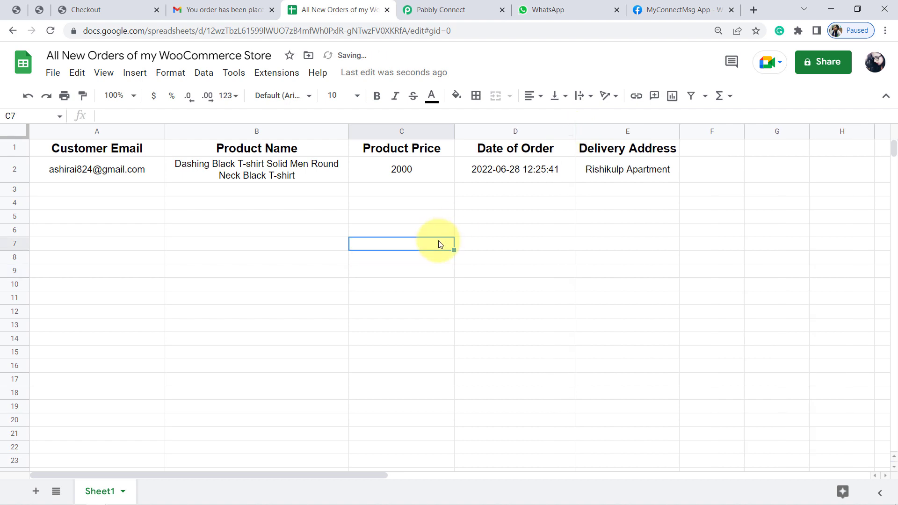
Return to Pabbly Connect, collapse the Google Sheets Add New Row action and review the workflow's steps from the WooCommerce trigger
left_click(443, 10)
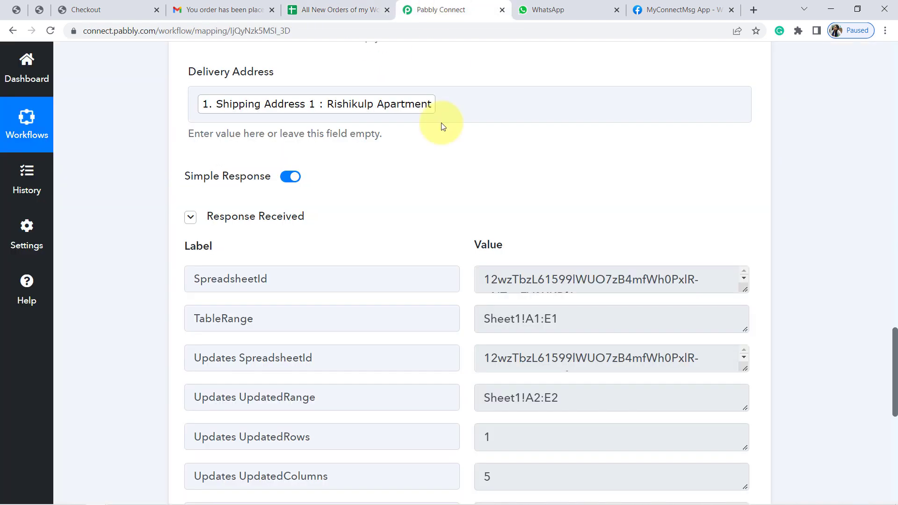
left_click_drag(894, 371, 893, 216)
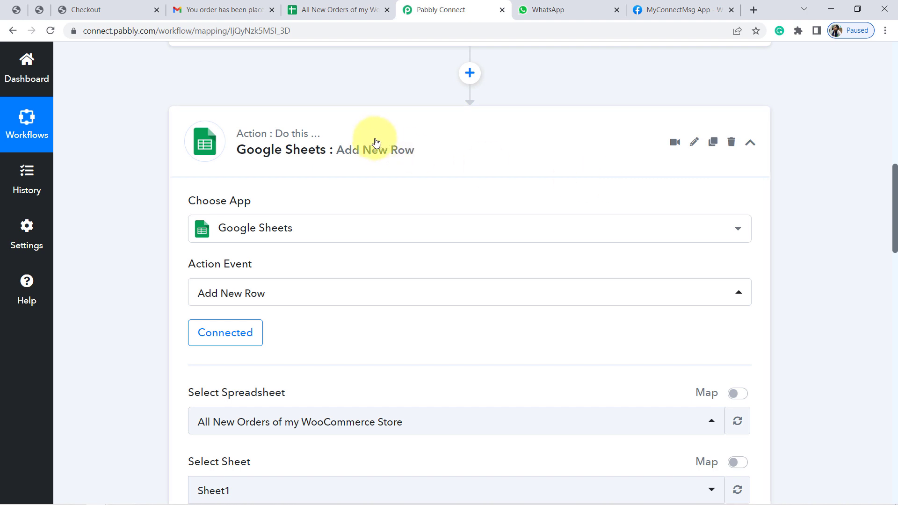
left_click(374, 142)
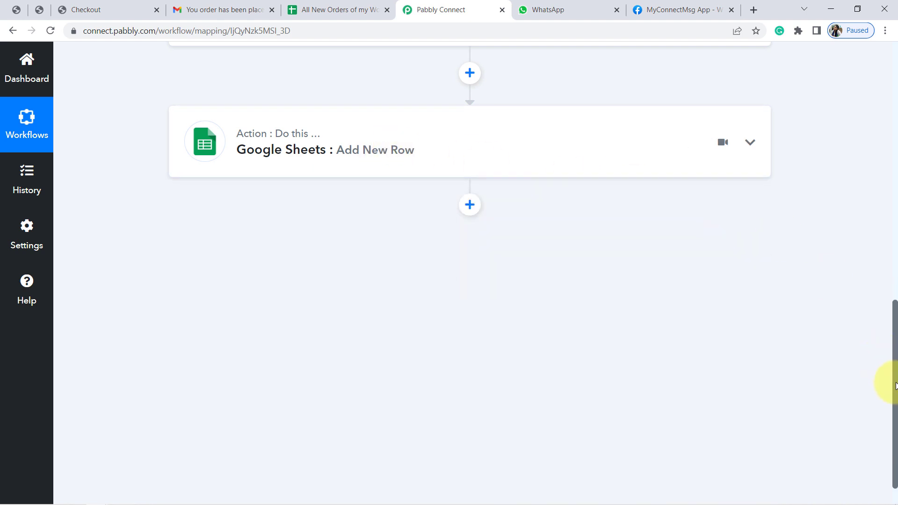
left_click_drag(894, 385, 889, 150)
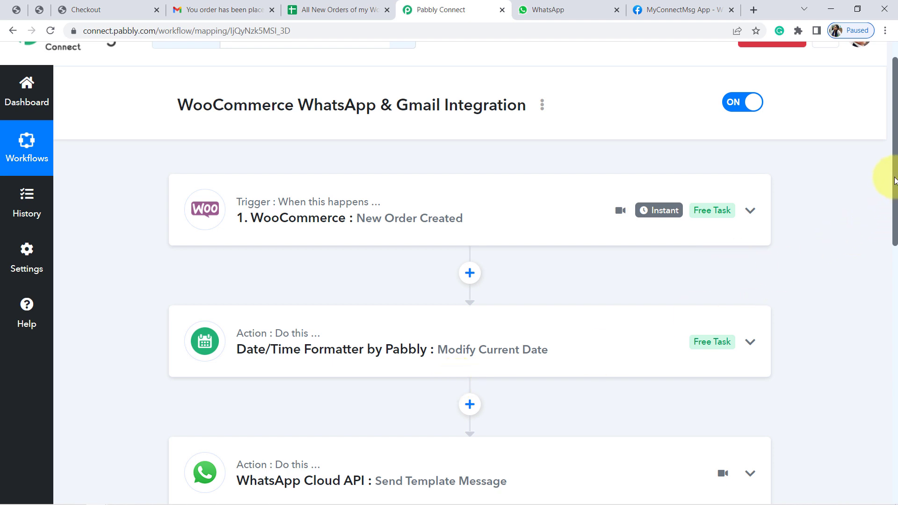
left_click_drag(894, 186, 894, 206)
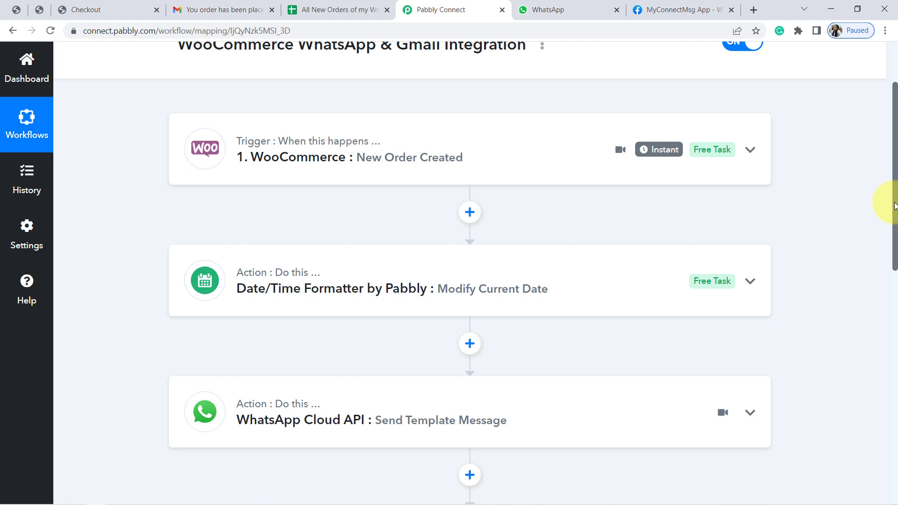